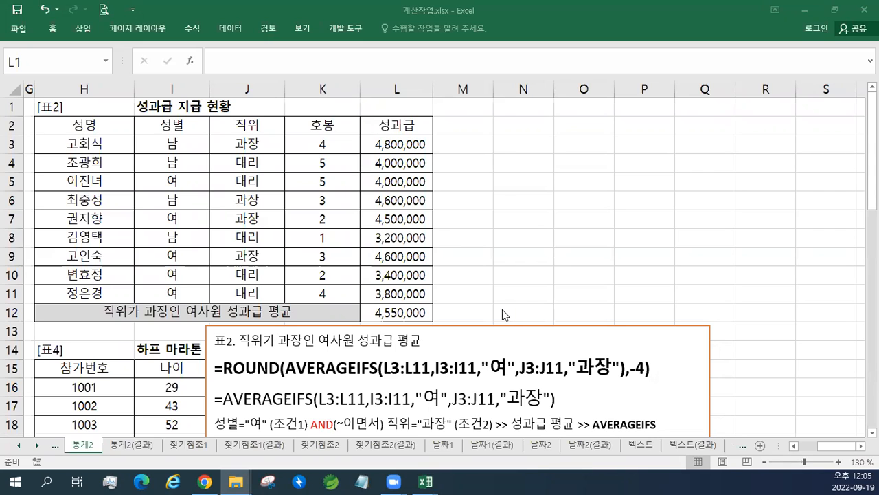
pyautogui.click(828, 13)
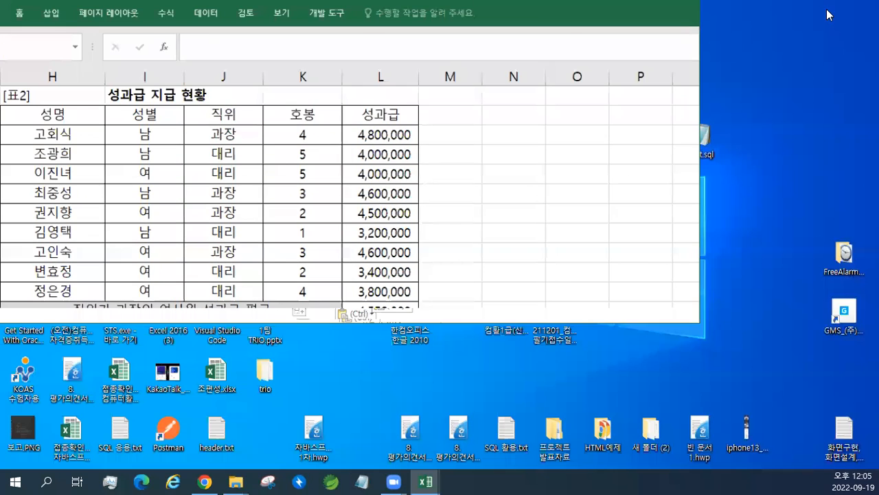
pyautogui.doubleClick(529, 14)
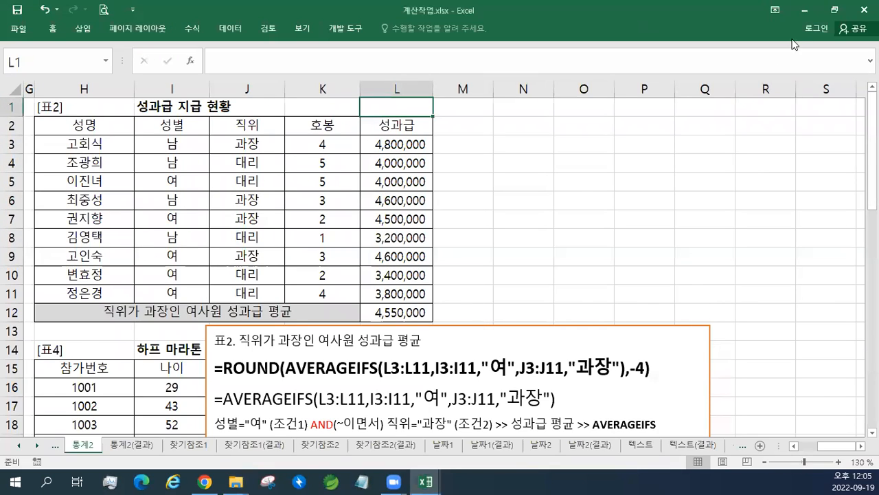
pyautogui.click(834, 10)
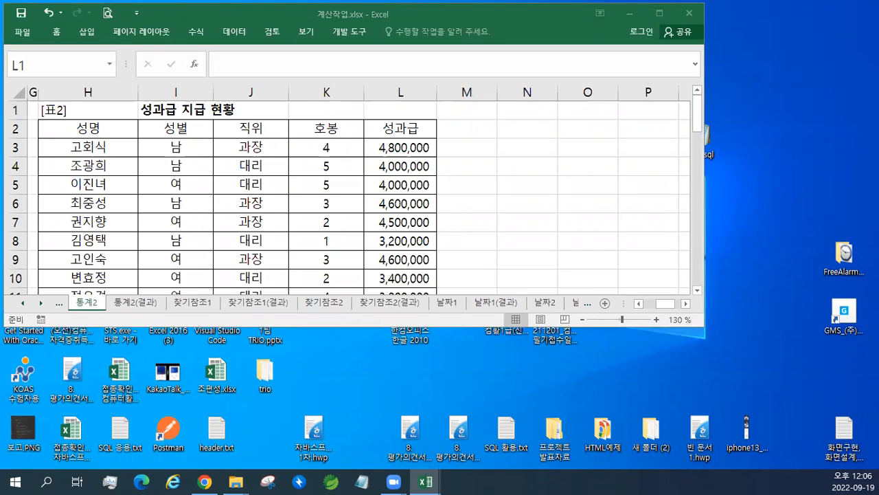
pyautogui.click(287, 19)
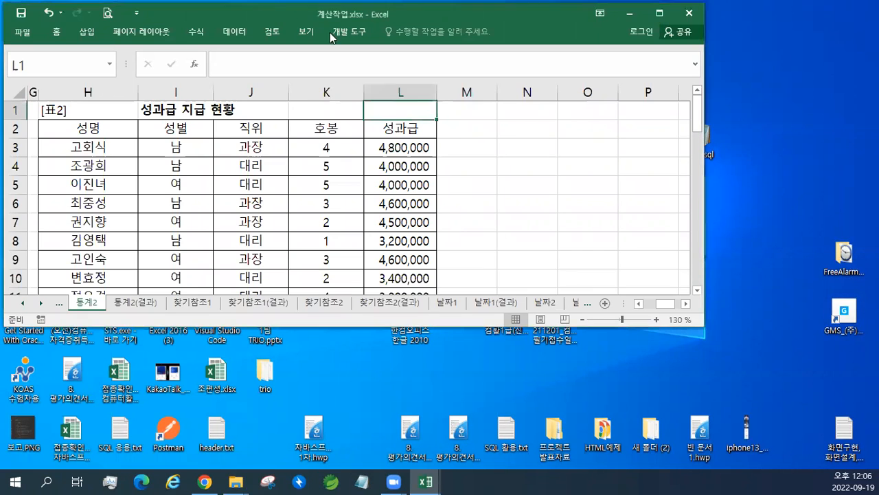
pyautogui.click(660, 12)
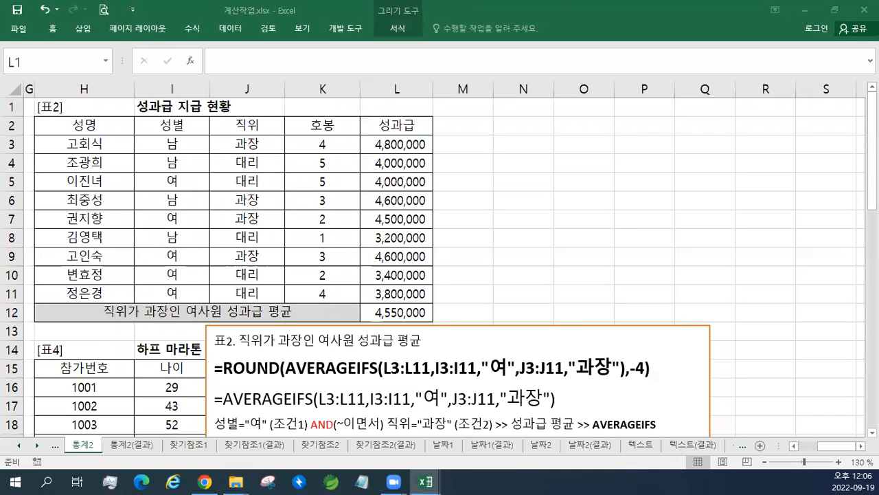
# - Add the line "표1. 결승" in red above the 표2 note in the text box, with blank lines above it
pyautogui.click(215, 339)
pyautogui.press('Return')
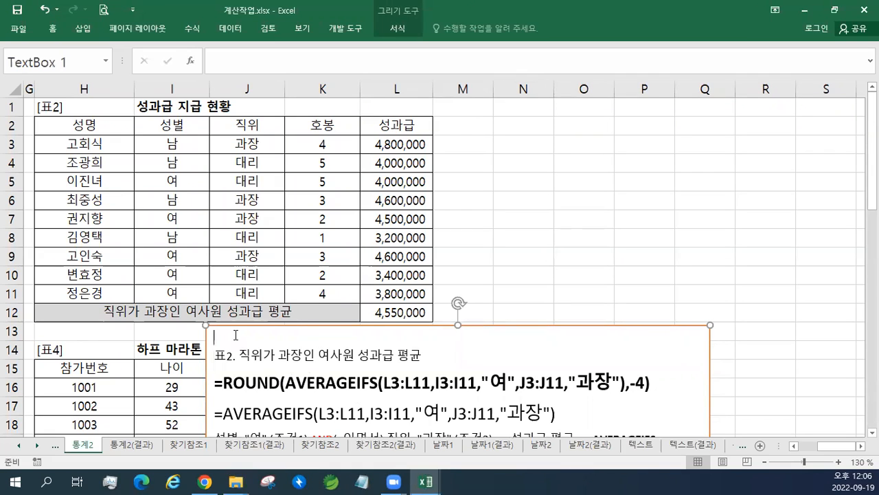
pyautogui.press('Return')
pyautogui.press('Return')
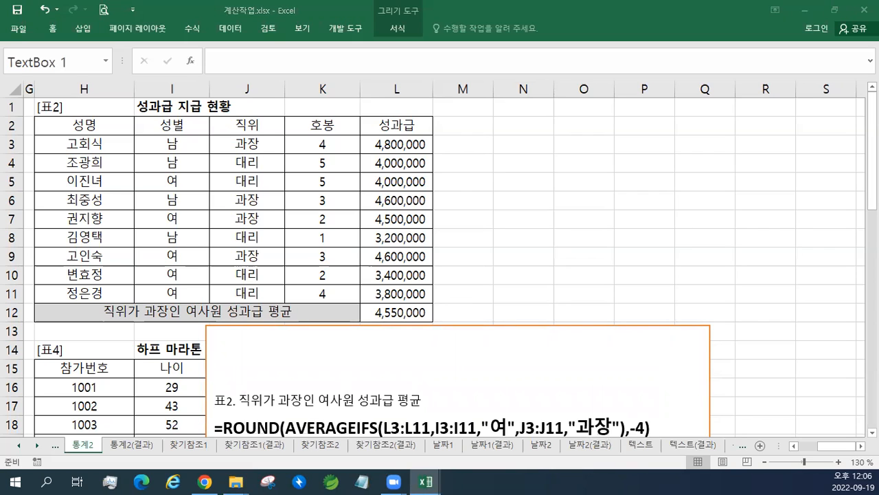
pyautogui.click(227, 371)
pyautogui.write('표1. 결승')
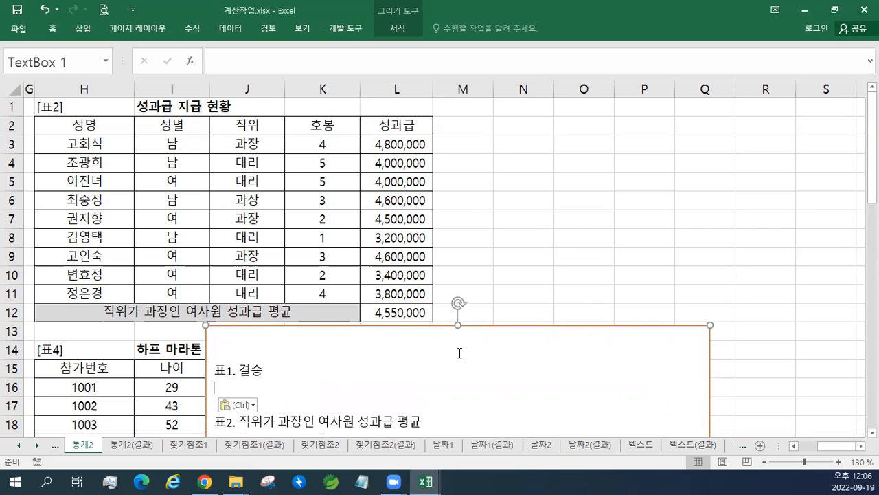
pyautogui.press('Delete')
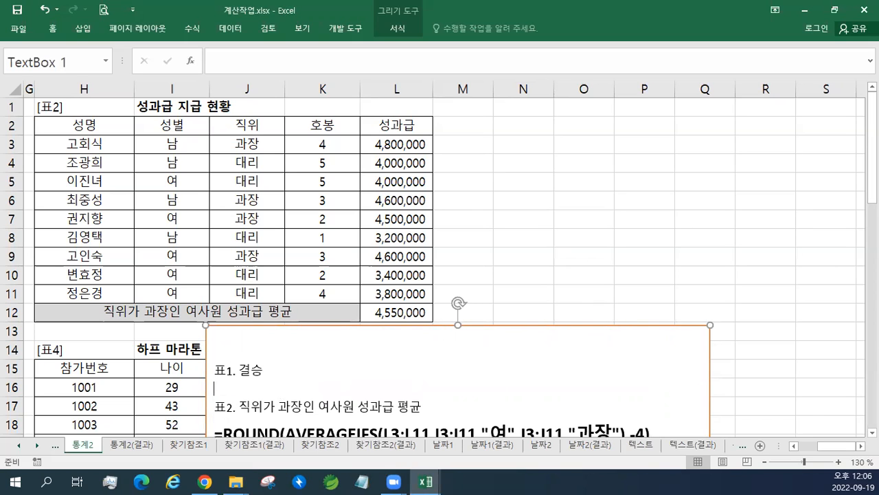
pyautogui.tripleClick(240, 369)
pyautogui.click(337, 352)
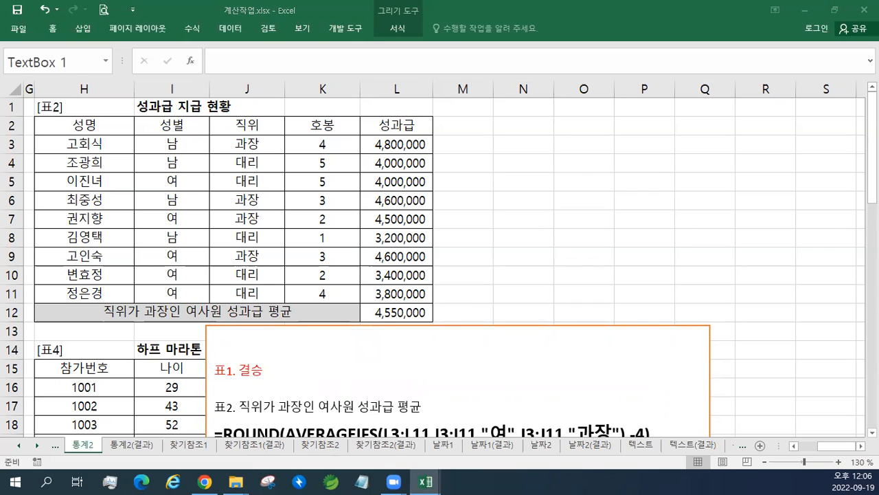
# - Add the line "표3. 출석률" in red above the "표1. 결승" line of the text box
pyautogui.click(241, 345)
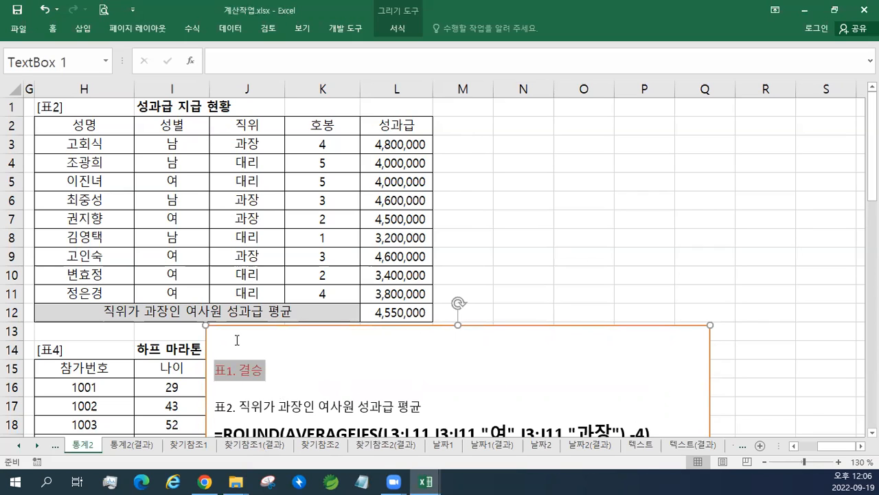
pyautogui.click(236, 340)
pyautogui.write('표3. 출석률')
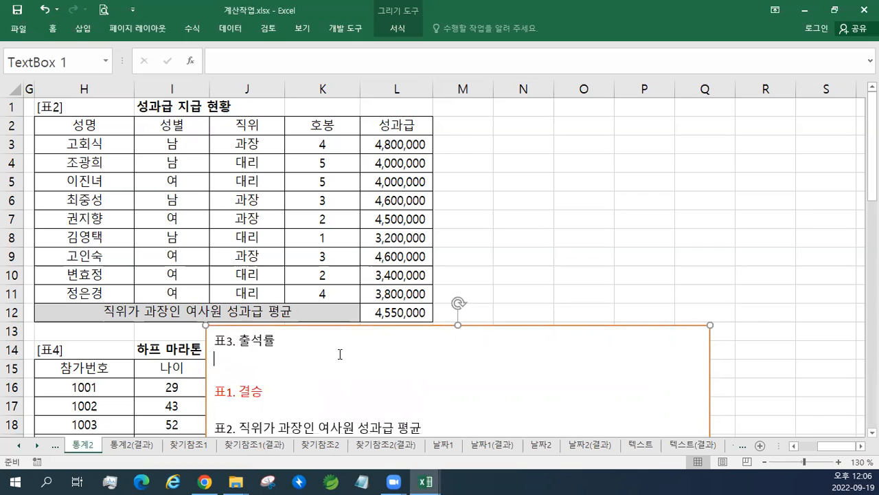
pyautogui.press('Delete')
pyautogui.tripleClick(244, 346)
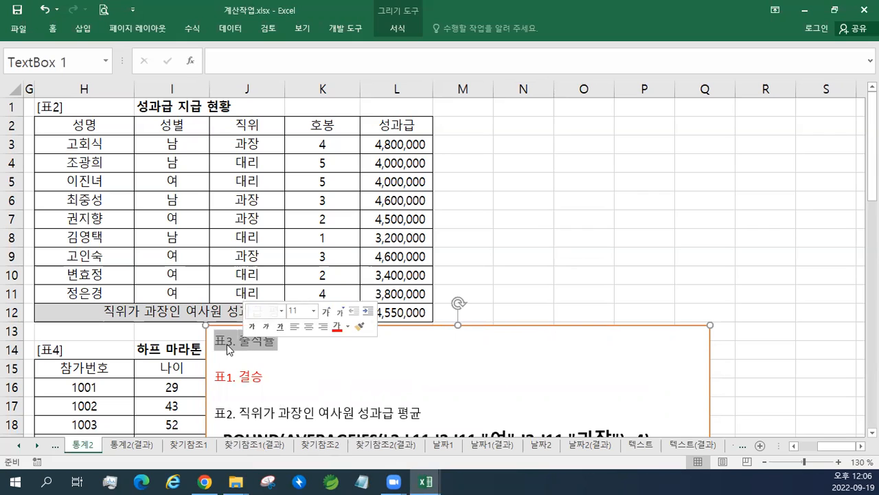
pyautogui.click(337, 328)
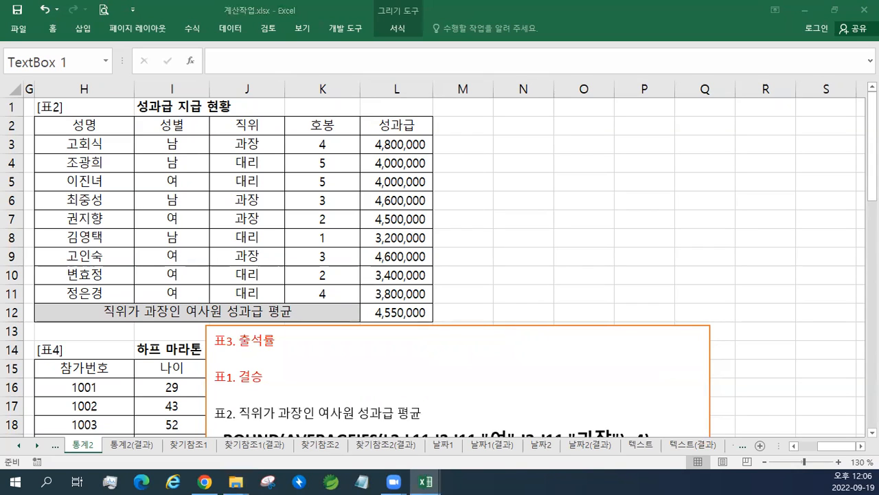
# - Add the line "표4. 결과" in red above the "표3. 출석률" line of the text box
pyautogui.click(216, 343)
pyautogui.click(215, 342)
pyautogui.write('표4. 결과')
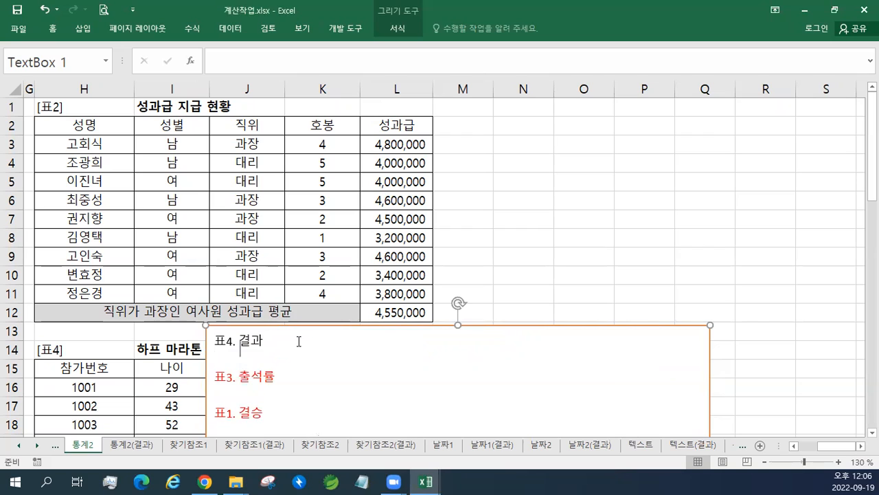
pyautogui.tripleClick(246, 342)
pyautogui.click(338, 323)
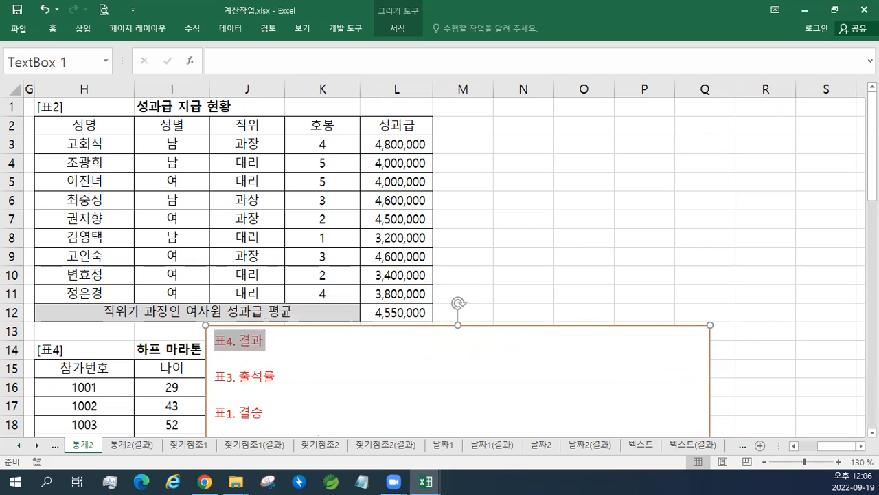
# - Open the 찾기참조2 sheet and paste the copied red note "교재101페이지" into D1 above the 부서명 column
pyautogui.click(834, 10)
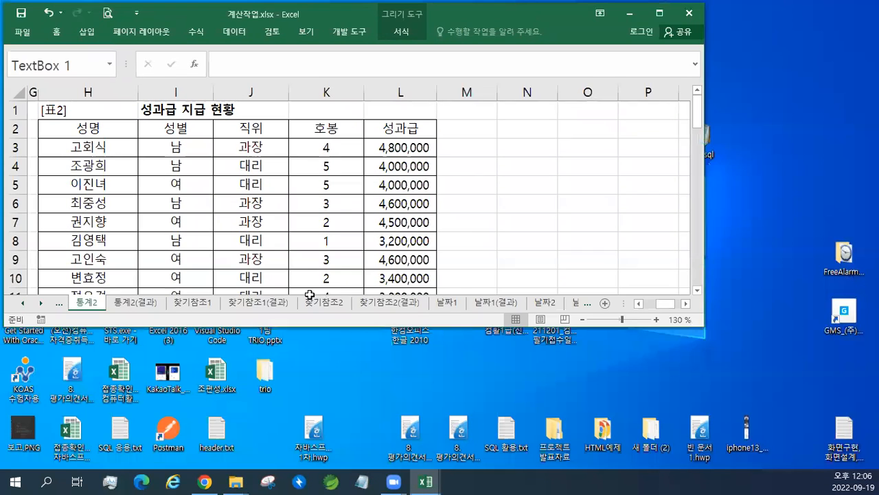
pyautogui.click(41, 303)
pyautogui.click(41, 303)
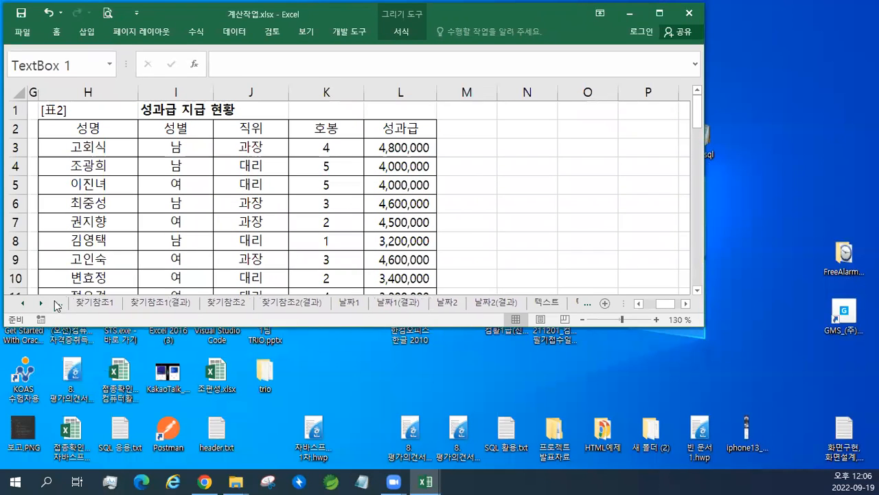
pyautogui.click(241, 308)
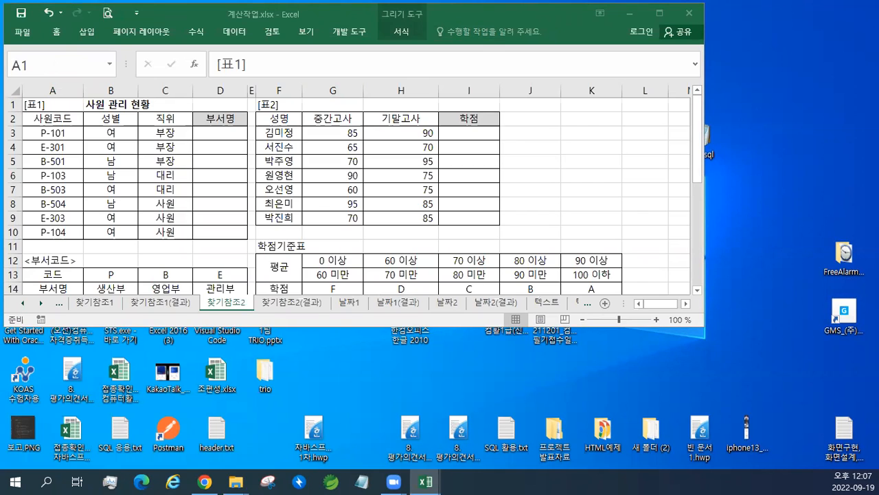
pyautogui.hotkey('ctrl', 'c')
pyautogui.click(212, 105)
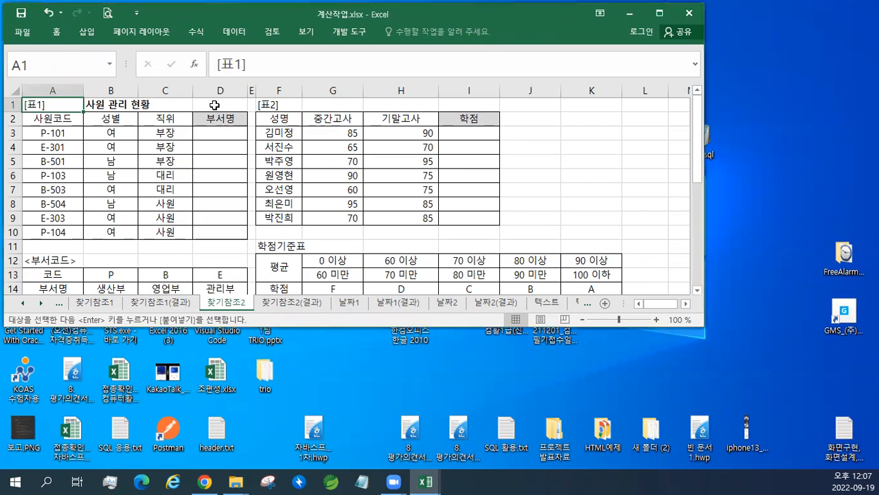
pyautogui.hotkey('ctrl', 'v')
pyautogui.click(222, 259)
pyautogui.hotkey('ctrl', 'v')
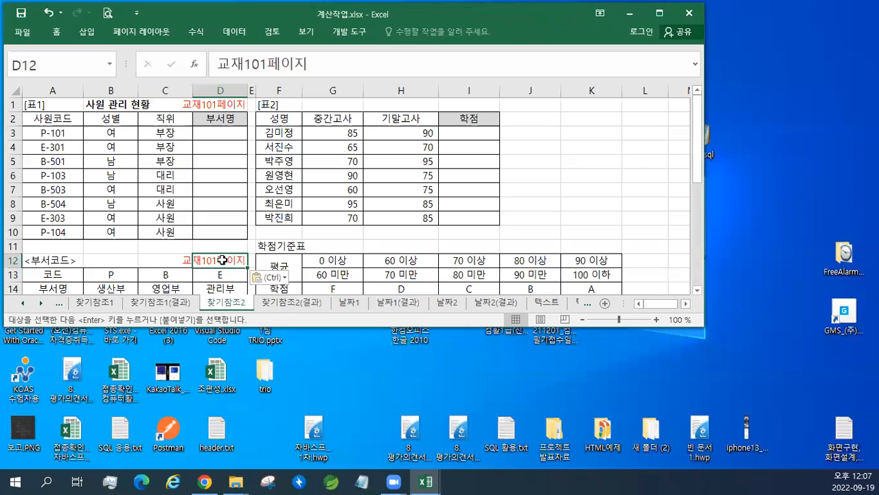
pyautogui.hotkey('ctrl', 'z')
# - Paste the note "교재101페이지" into D16 beside the 평균기온 title and maximize the workbook window
pyautogui.scroll(-3, 222, 260)
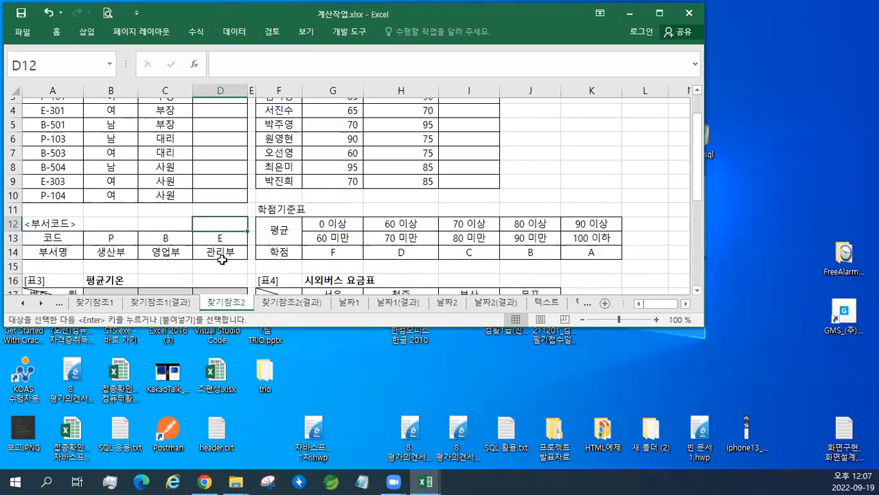
pyautogui.click(217, 188)
pyautogui.hotkey('ctrl', 'v')
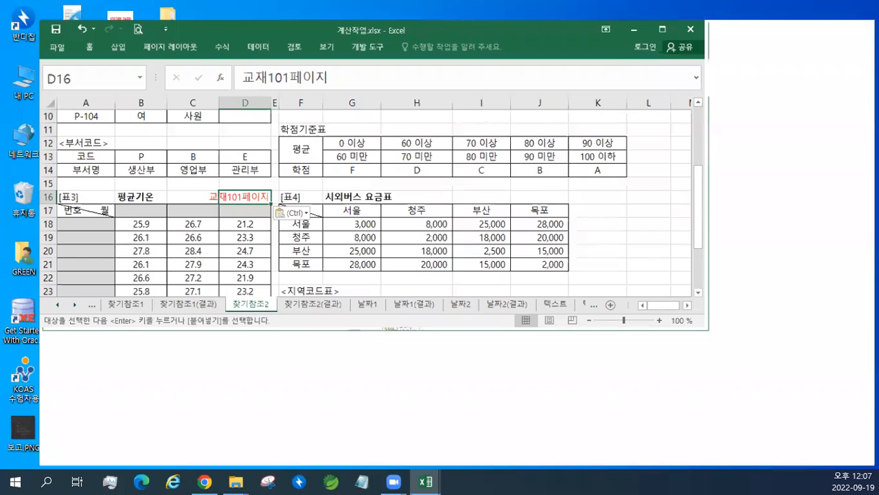
pyautogui.doubleClick(425, 15)
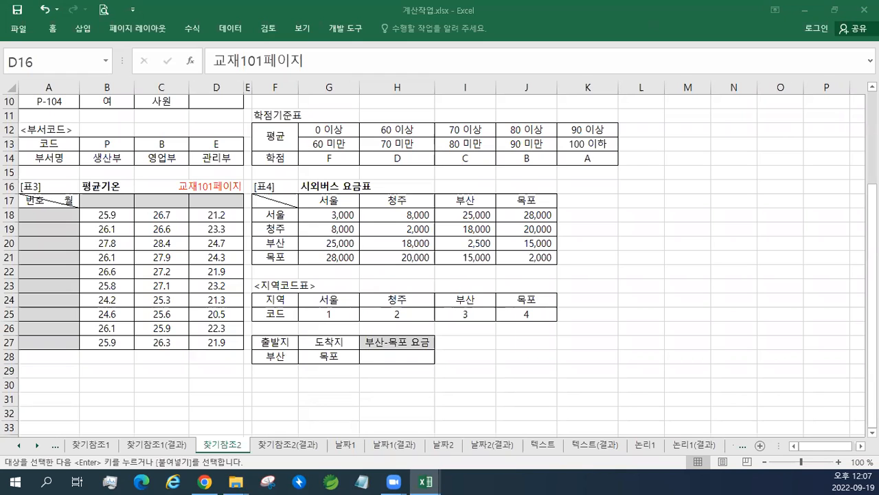
pyautogui.hotkey('ctrl', 'v')
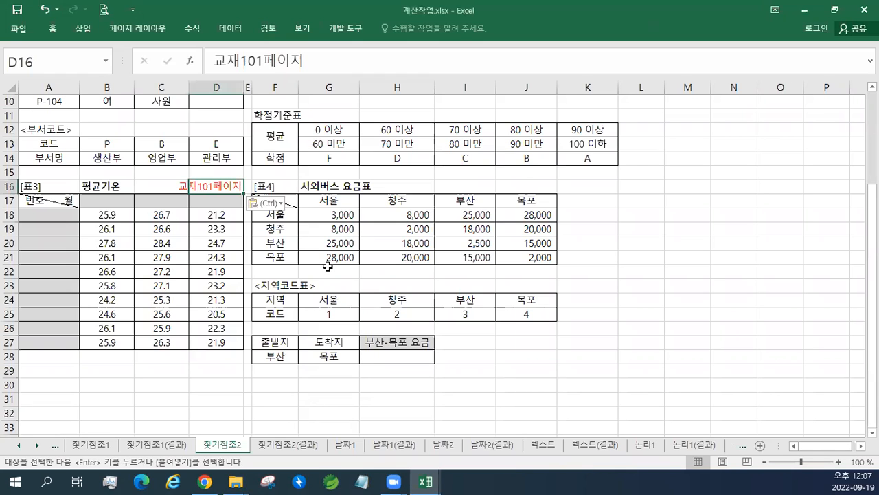
# - Select the empty 번호 cells A18:A27 in the 평균기온 table and reduce the selection to cell A18
pyautogui.scroll(3, 327, 267)
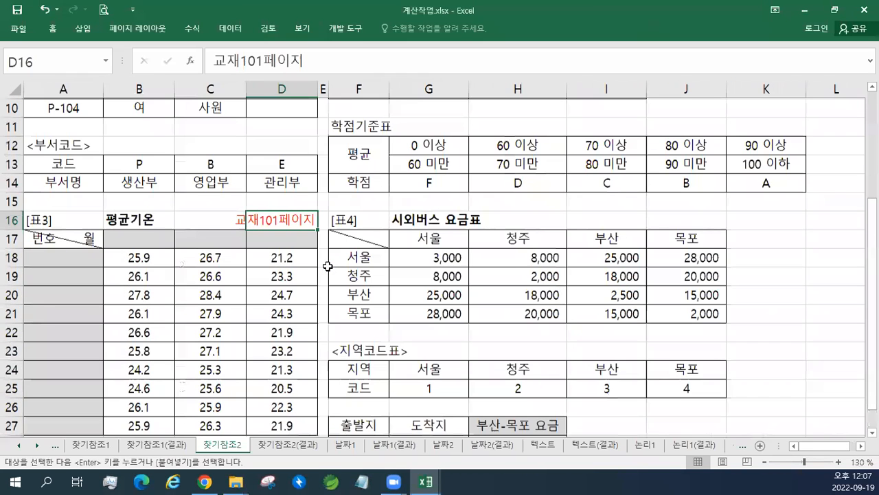
pyautogui.scroll(-2, 328, 267)
pyautogui.click(359, 275)
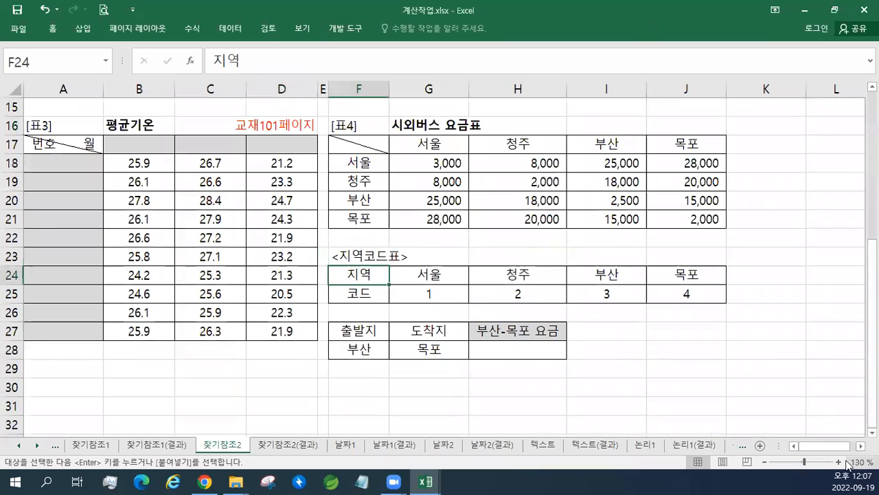
pyautogui.scroll(-1, 602, 359)
pyautogui.moveTo(61, 145); pyautogui.dragTo(64, 310)
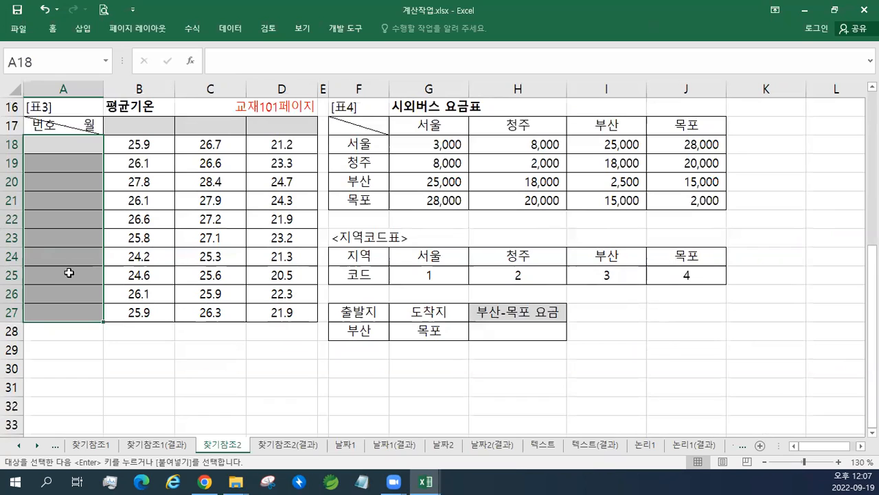
pyautogui.click(49, 149)
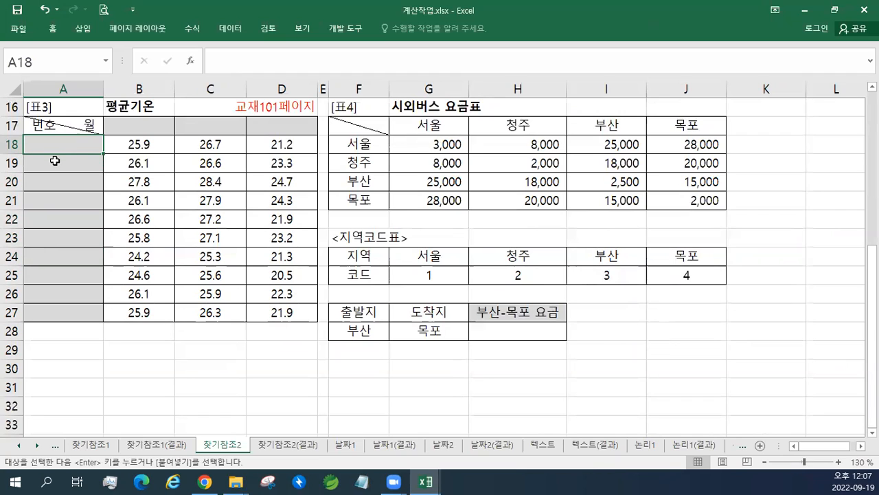
# - Switch to the workbook 엑셀기능정리_컴활2급실기.xlsm and look through the notes on Excel screen elements in the 화면구성 sheet
pyautogui.moveTo(426, 482)
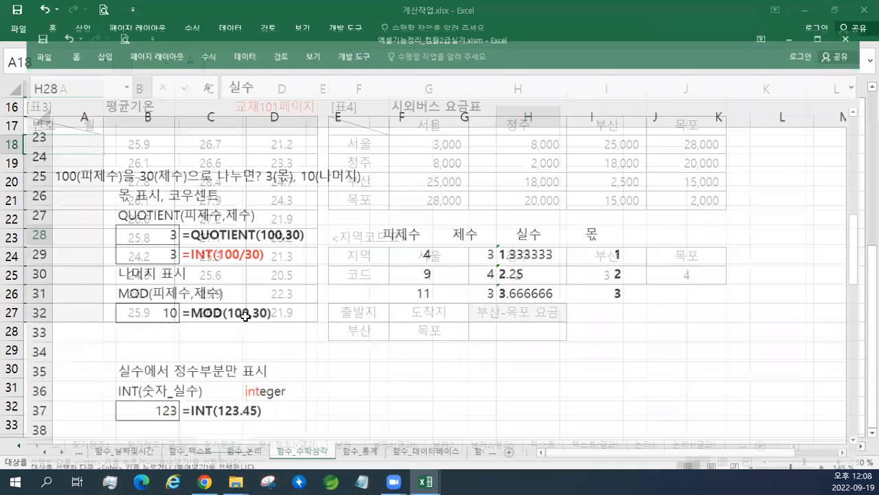
pyautogui.click(299, 436)
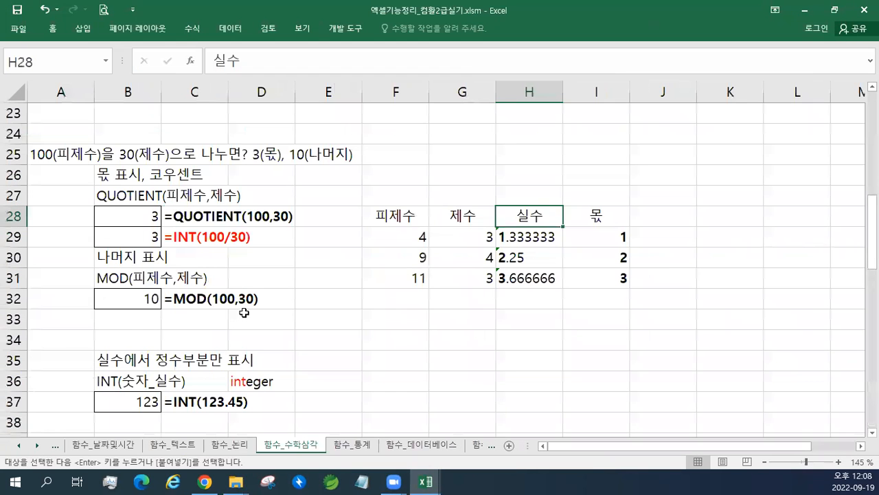
pyautogui.click(18, 445)
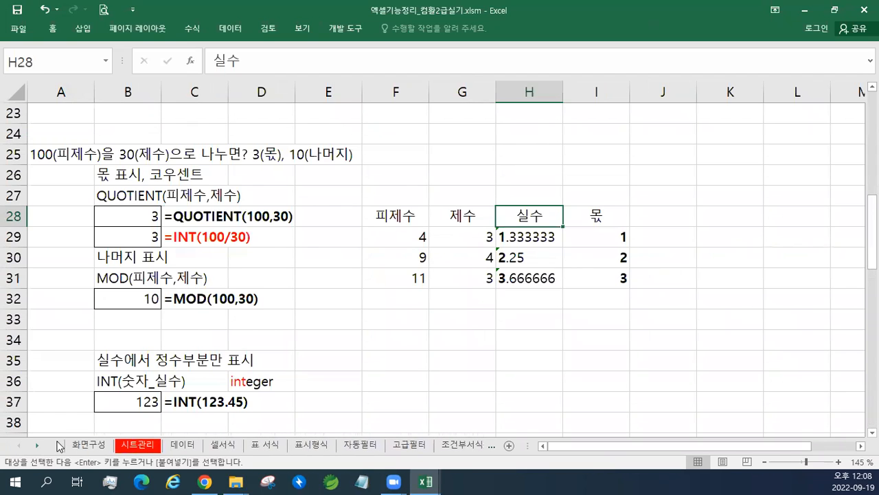
pyautogui.click(80, 445)
pyautogui.click(140, 304)
pyautogui.scroll(4, 141, 305)
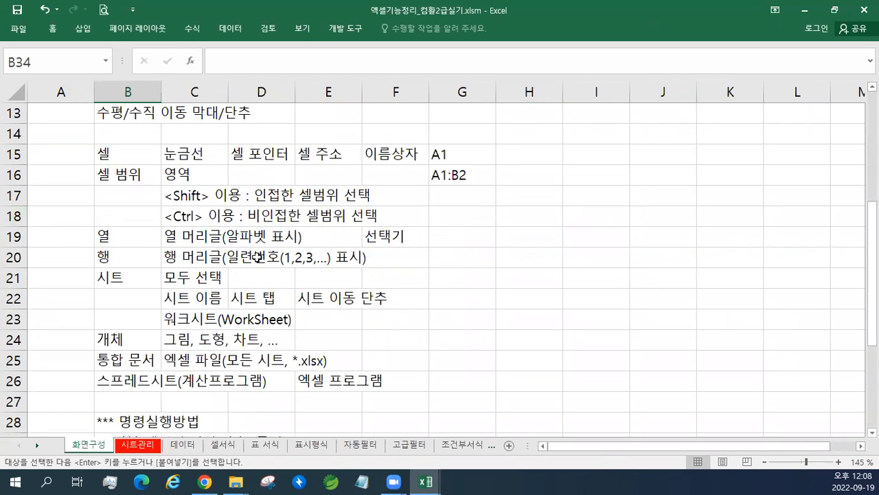
pyautogui.scroll(4, 37, 234)
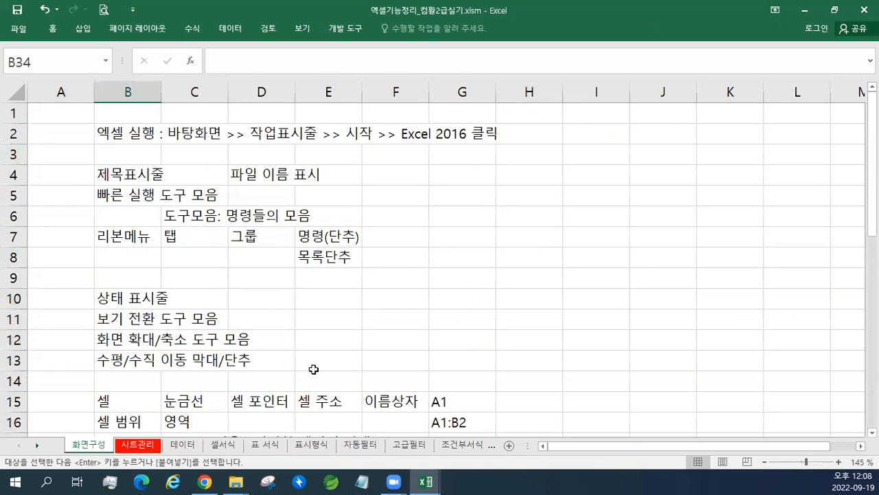
pyautogui.scroll(-4, 302, 364)
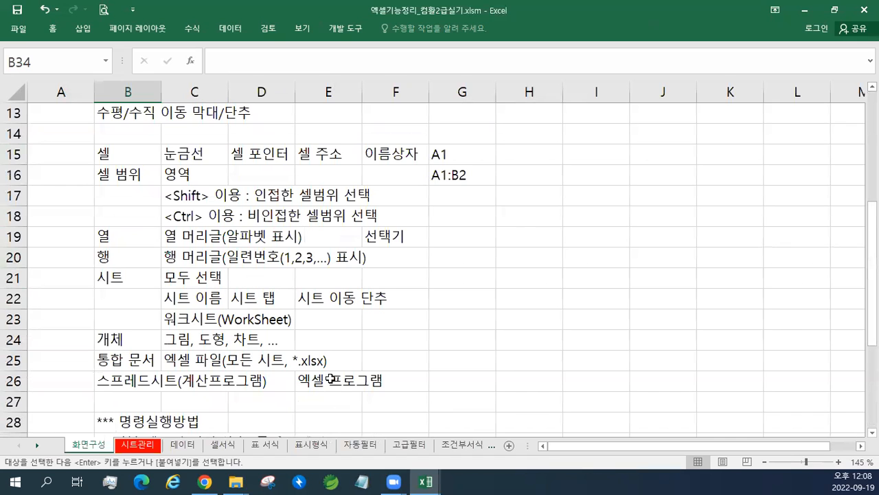
# - Restore the function summary workbook to a smaller window and open its 함수_날짜및시간 sheet
pyautogui.click(834, 10)
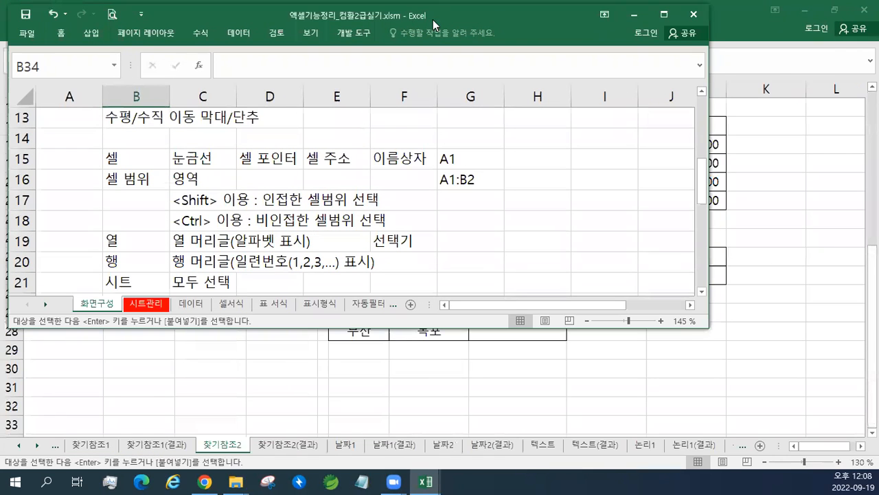
pyautogui.moveTo(437, 16); pyautogui.dragTo(432, 17)
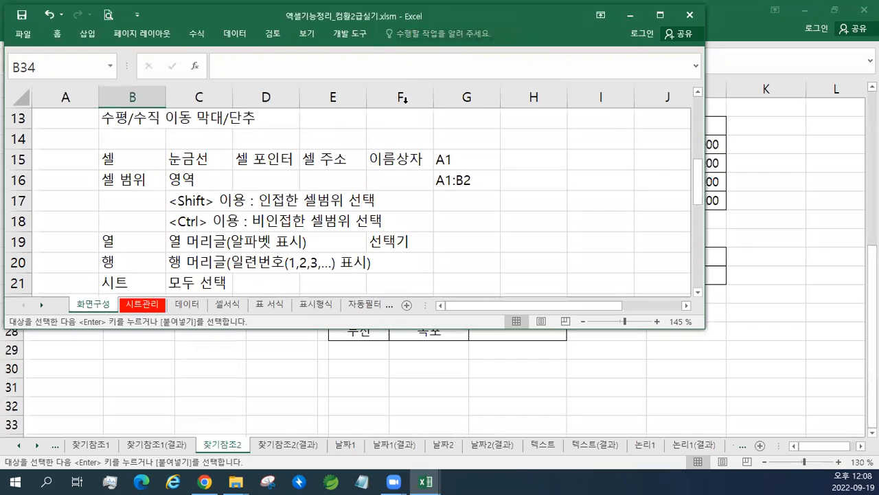
pyautogui.click(42, 304)
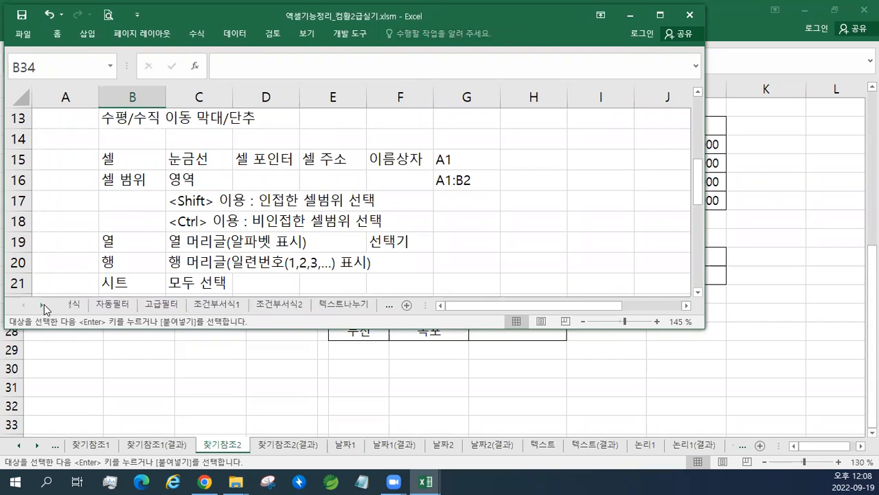
pyautogui.moveTo(44, 305); pyautogui.dragTo(45, 303)
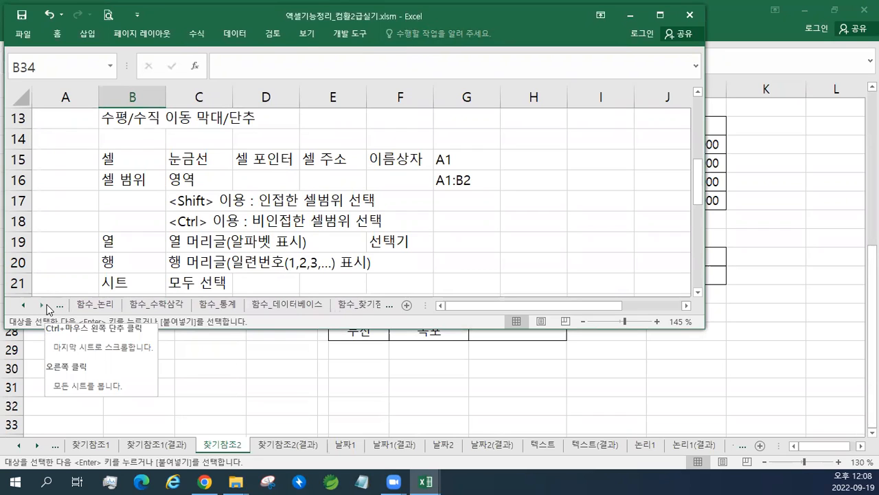
pyautogui.click(42, 306)
pyautogui.click(42, 306)
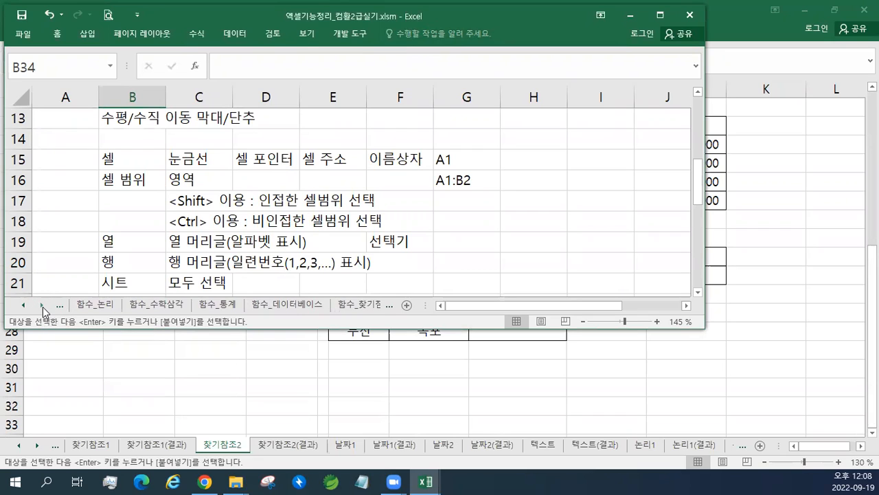
pyautogui.click(42, 306)
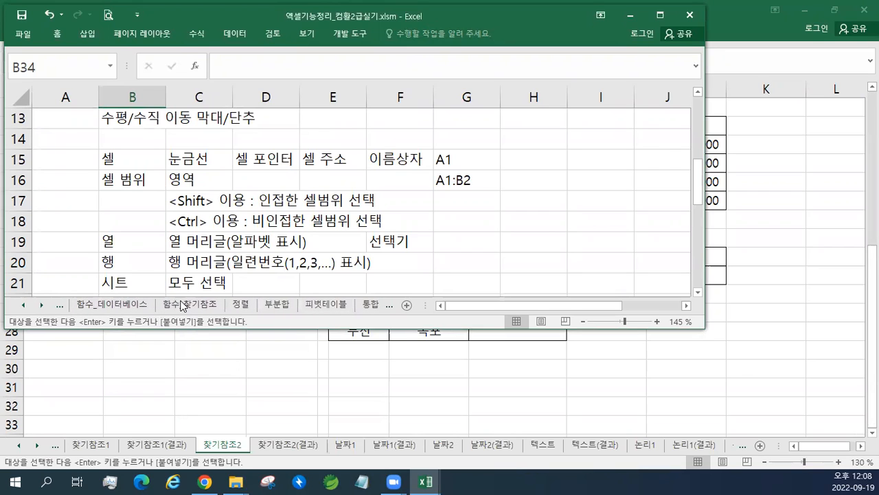
pyautogui.click(24, 306)
pyautogui.click(24, 306)
pyautogui.click(24, 306)
pyautogui.click(24, 305)
pyautogui.click(277, 306)
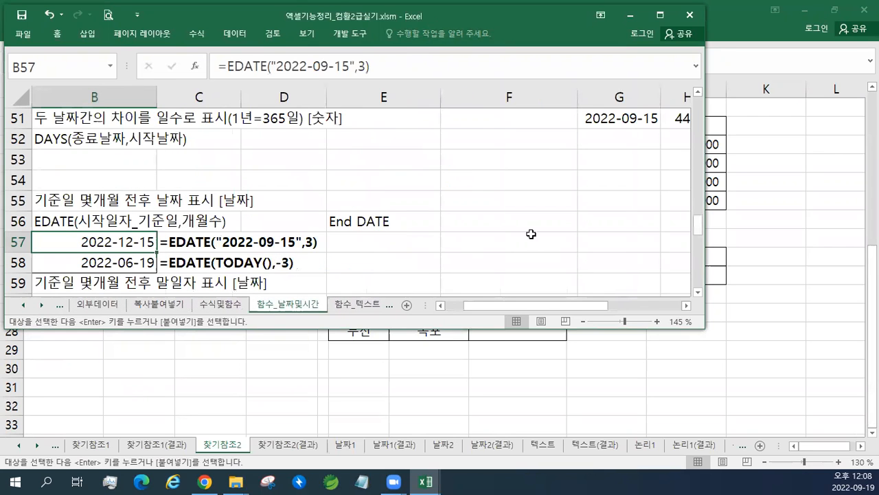
# - Examine how the dates in G48:G49 correspond to the Serial_Number(일련번호) values in H48:H49
pyautogui.scroll(2, 577, 222)
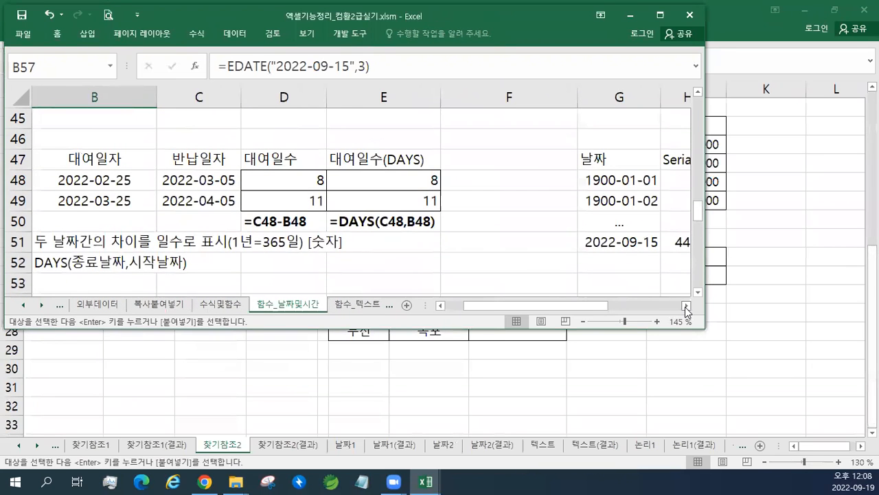
pyautogui.click(685, 306)
pyautogui.click(686, 306)
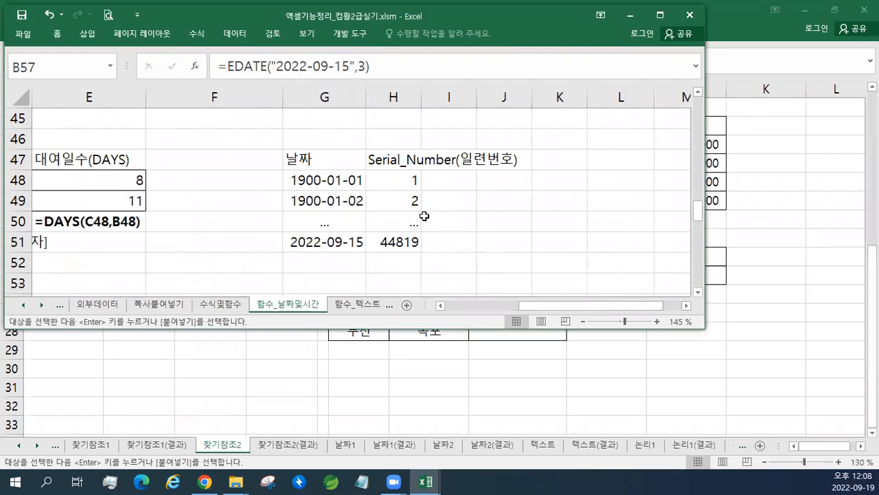
pyautogui.click(333, 176)
pyautogui.click(395, 176)
pyautogui.click(320, 200)
pyautogui.click(394, 200)
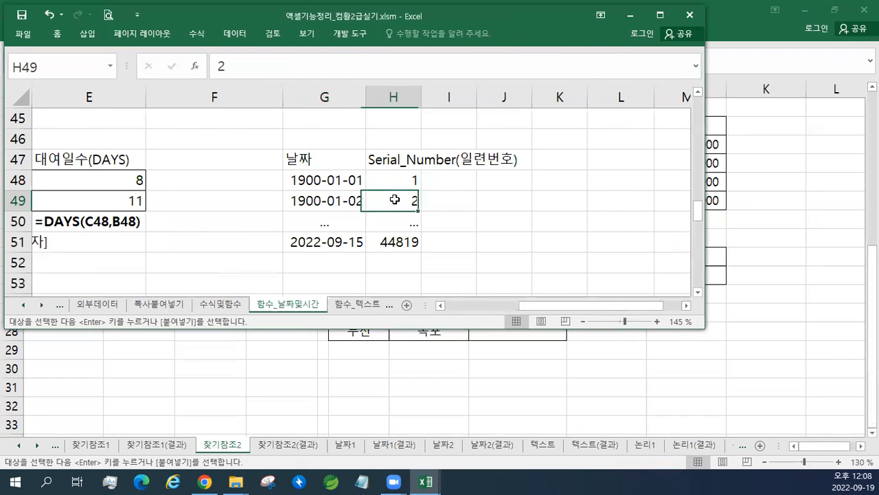
pyautogui.click(343, 201)
pyautogui.click(416, 202)
pyautogui.click(326, 180)
pyautogui.click(395, 180)
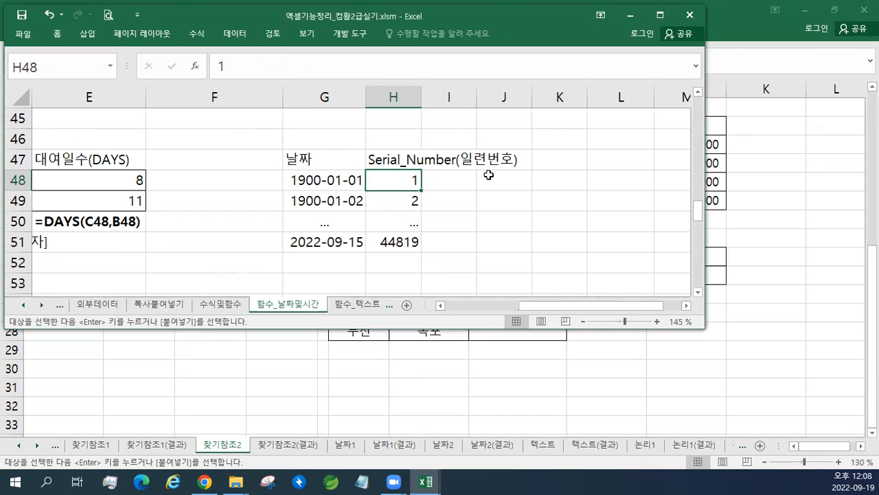
# - Minimize the summary workbook to return to 계산작업.xlsx and select the blank 월 headers B17:D17 and 번호 cells A18:A27 in turn
pyautogui.click(627, 13)
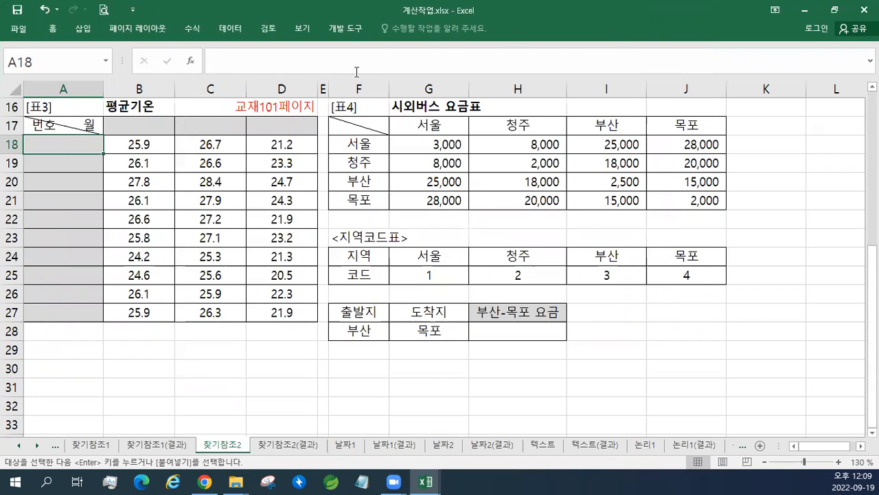
pyautogui.moveTo(140, 129); pyautogui.dragTo(269, 124)
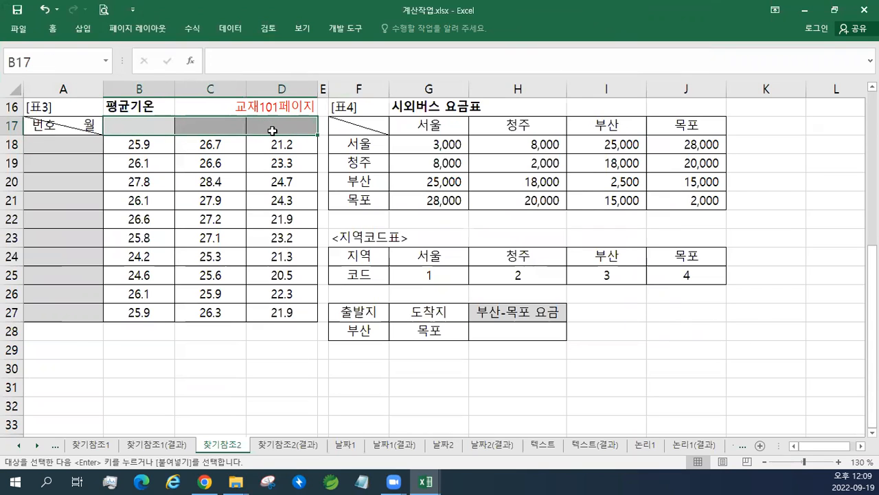
pyautogui.moveTo(76, 151); pyautogui.dragTo(42, 313)
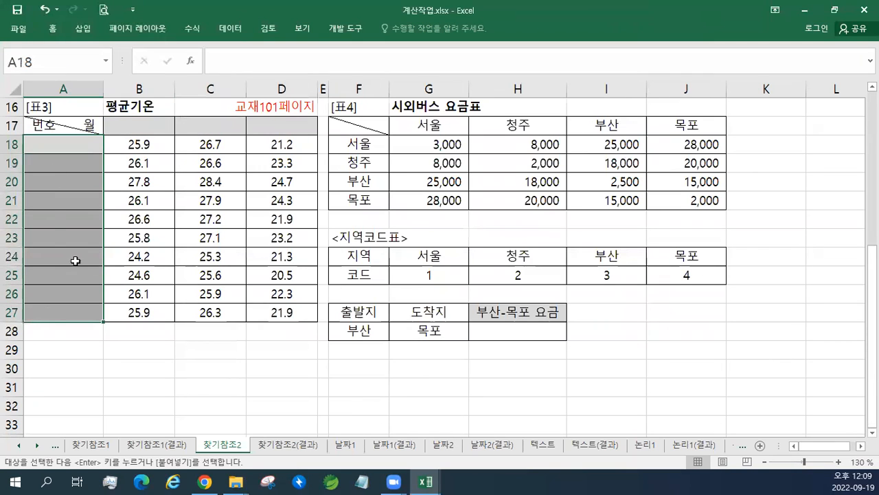
pyautogui.moveTo(140, 128); pyautogui.dragTo(275, 129)
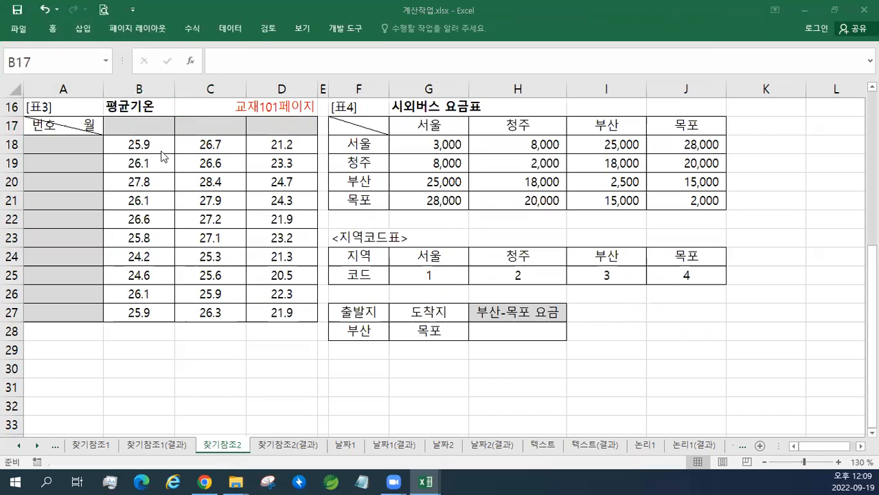
# - Try to insert a text box beside the 평균기온 table and paste the copied 표3 번호 notes as a picture
pyautogui.click(56, 51)
pyautogui.click(53, 30)
pyautogui.click(53, 30)
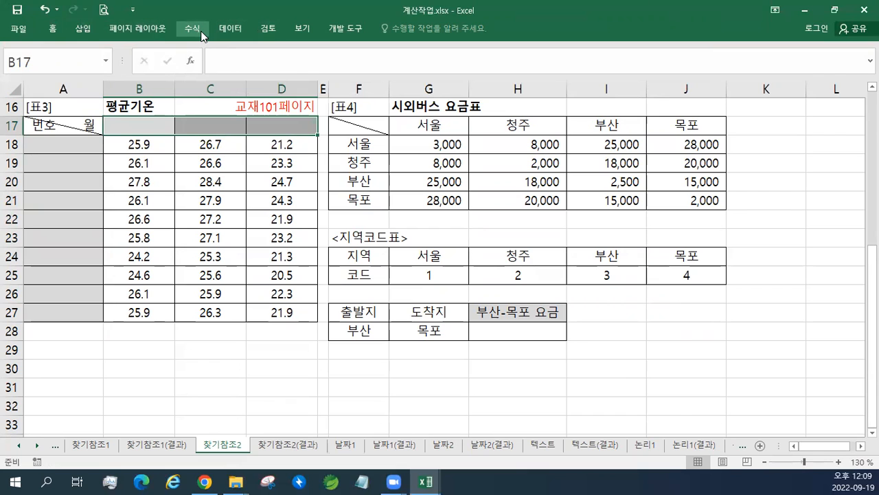
pyautogui.click(82, 29)
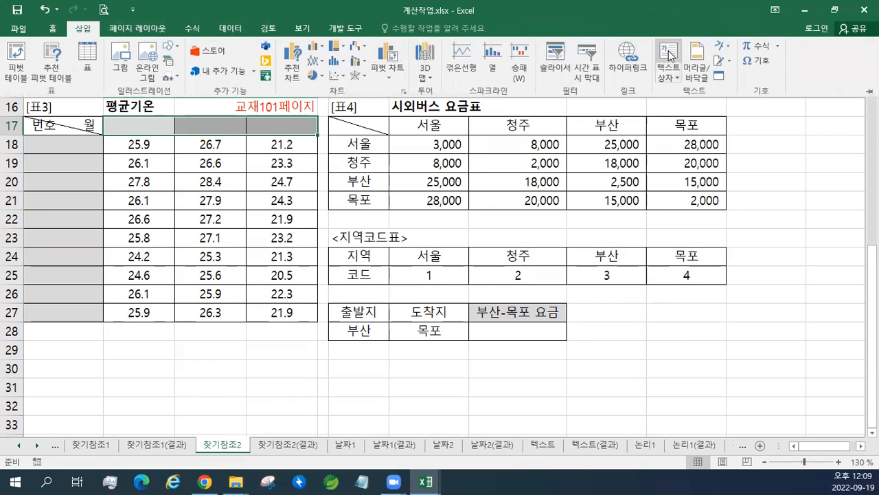
pyautogui.click(670, 57)
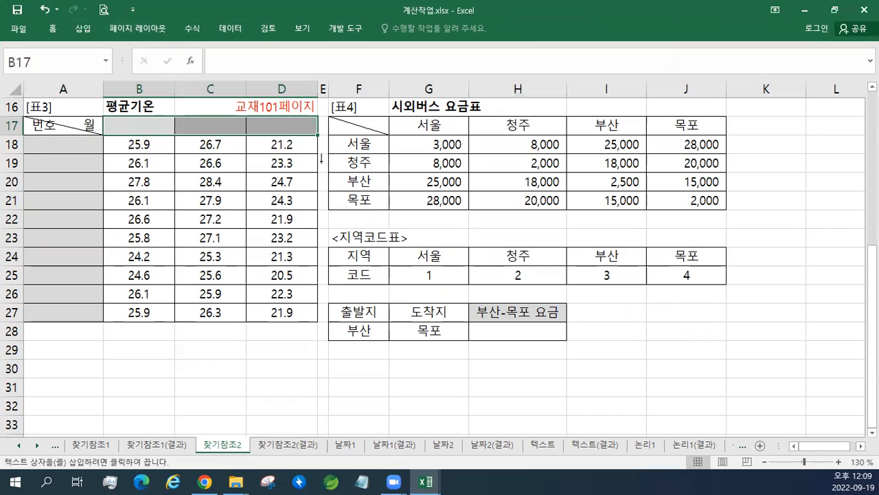
pyautogui.click(321, 159)
pyautogui.rightClick(322, 163)
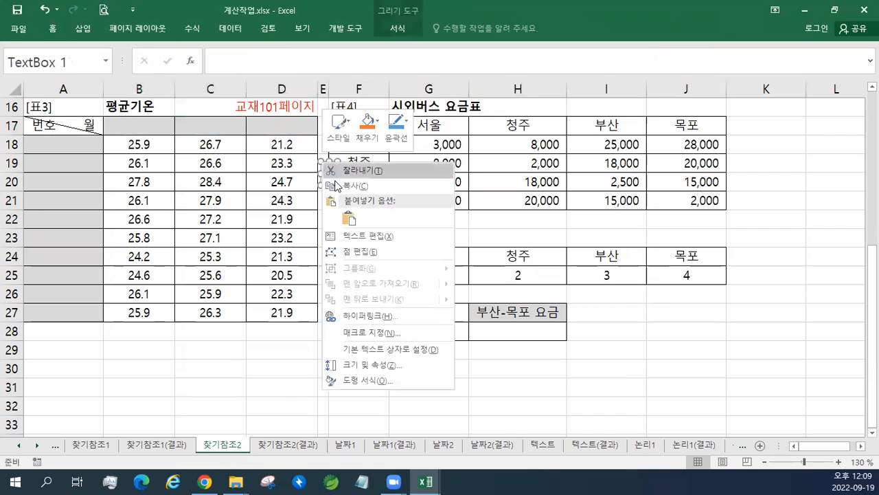
pyautogui.click(346, 219)
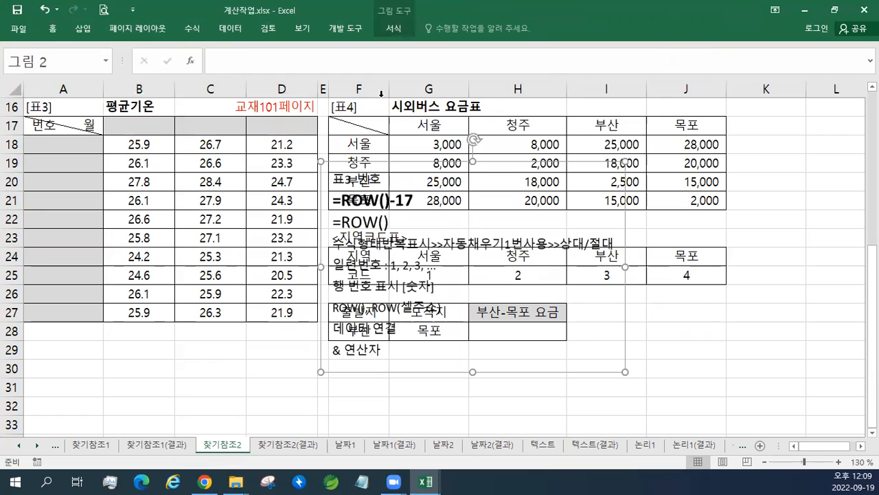
# - Check the picture formatting options for the pasted notes and delete the picture
pyautogui.click(395, 29)
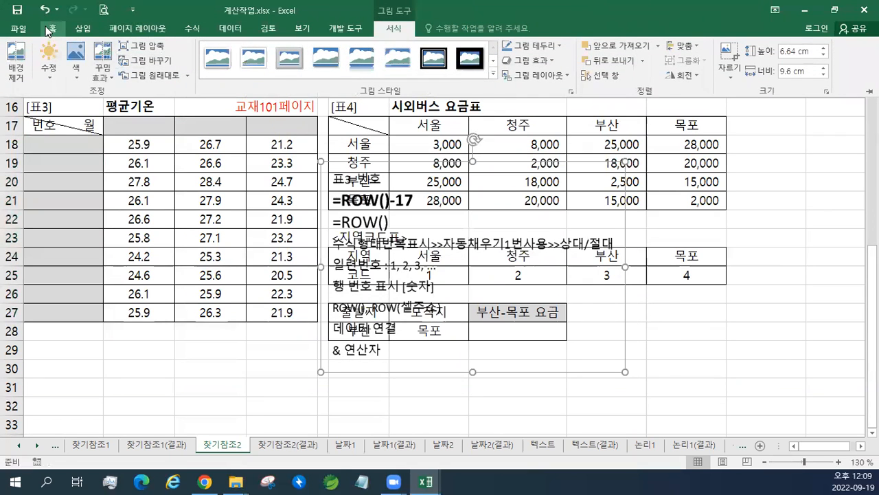
pyautogui.click(49, 31)
pyautogui.click(394, 29)
pyautogui.click(619, 230)
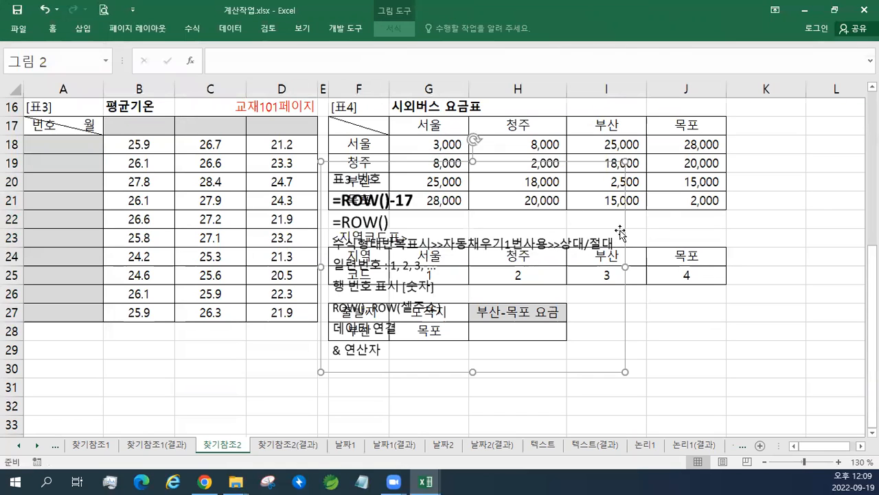
pyautogui.press('Delete')
# - Insert a text box starting near E19 and paste the 표3 번호 notes on =ROW()-17, ROW(셀주소) and the & 연산자 as text
pyautogui.click(82, 29)
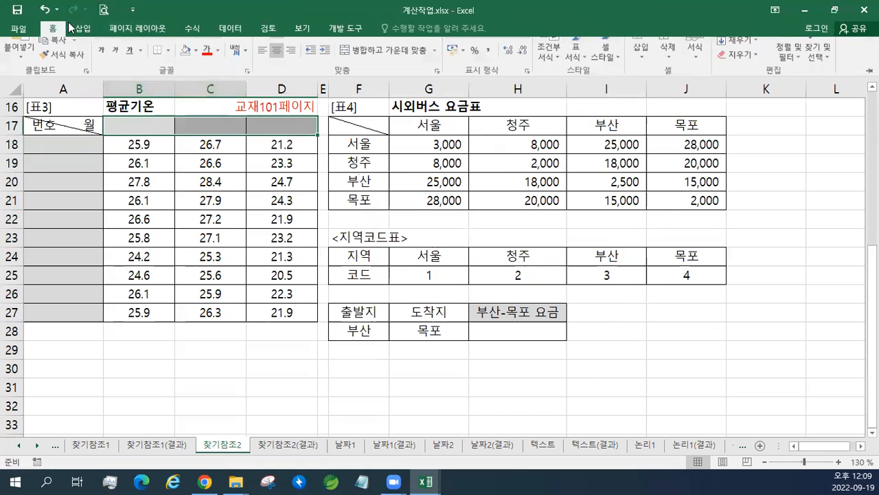
pyautogui.click(668, 58)
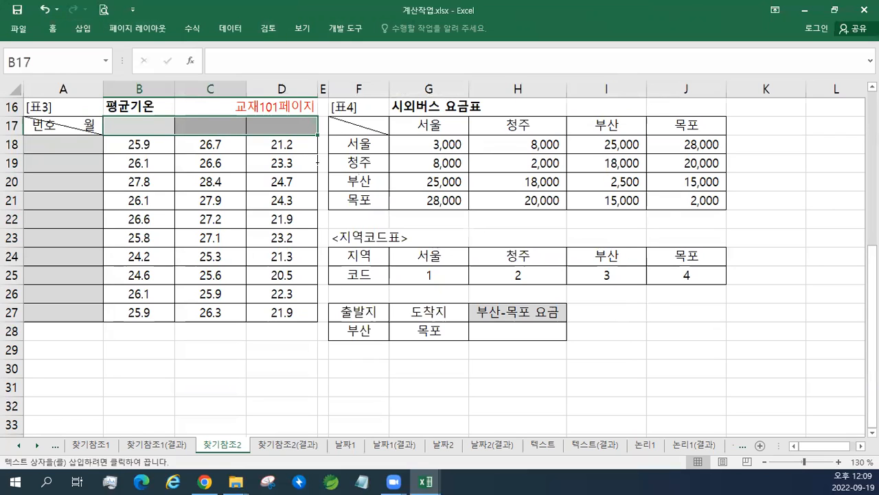
pyautogui.click(323, 161)
pyautogui.write('표3 번호 =ROW()-17 =ROW() 수식형태반복표시>>자동채우기1번사용>>상대/절대 일련번호 : 1, 2, 3 행 번호 표시 [숫자] ROW(), ROW(셀주소) 데이터 연결 & 연산자')
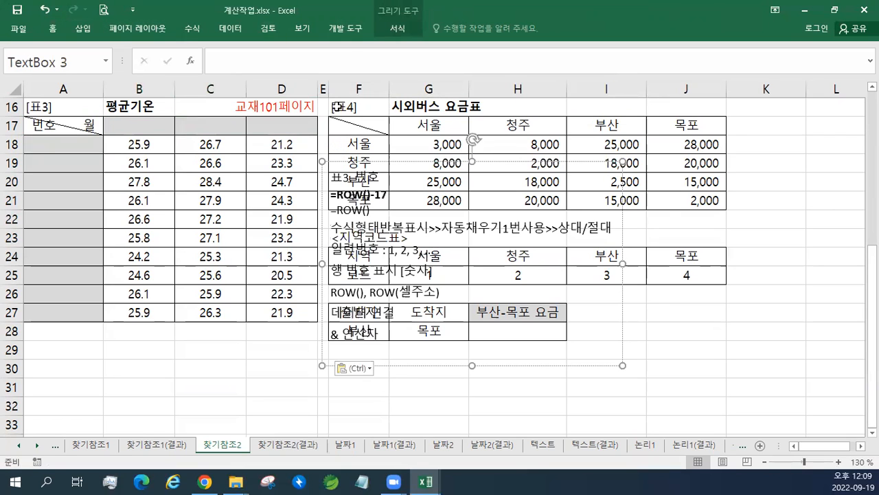
# - Apply the preset shape style with white fill and orange outline to the 표3 번호 notes text box
pyautogui.click(386, 29)
pyautogui.click(259, 58)
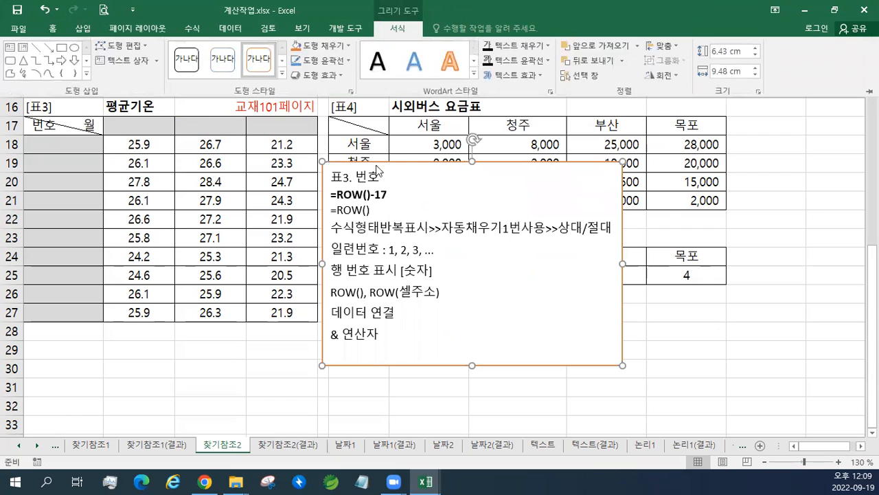
pyautogui.click(451, 290)
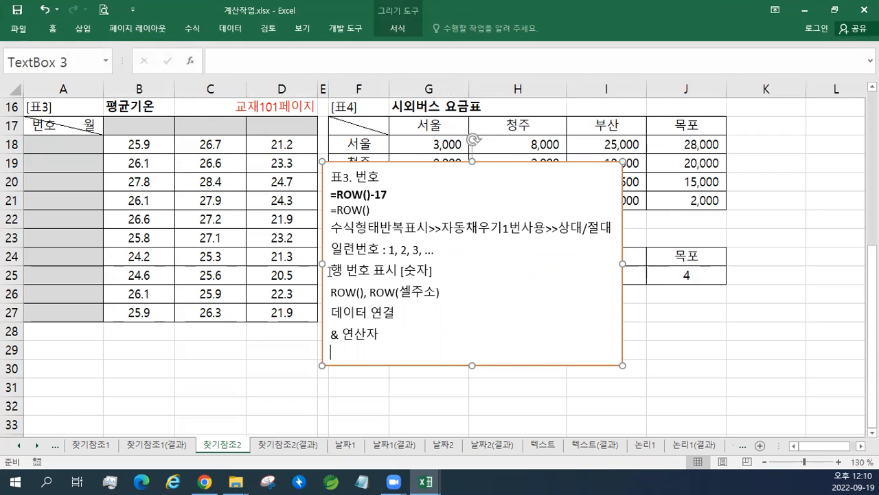
# - Go through the empty 번호 cells from A18 down and select the whole range A18:A27
pyautogui.click(64, 143)
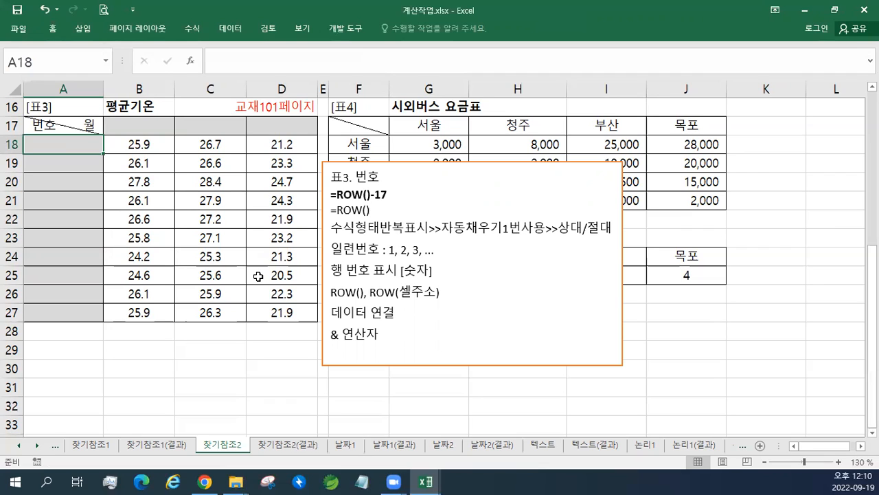
pyautogui.click(53, 168)
pyautogui.click(53, 179)
pyautogui.click(54, 202)
pyautogui.click(53, 222)
pyautogui.moveTo(65, 144); pyautogui.dragTo(61, 310)
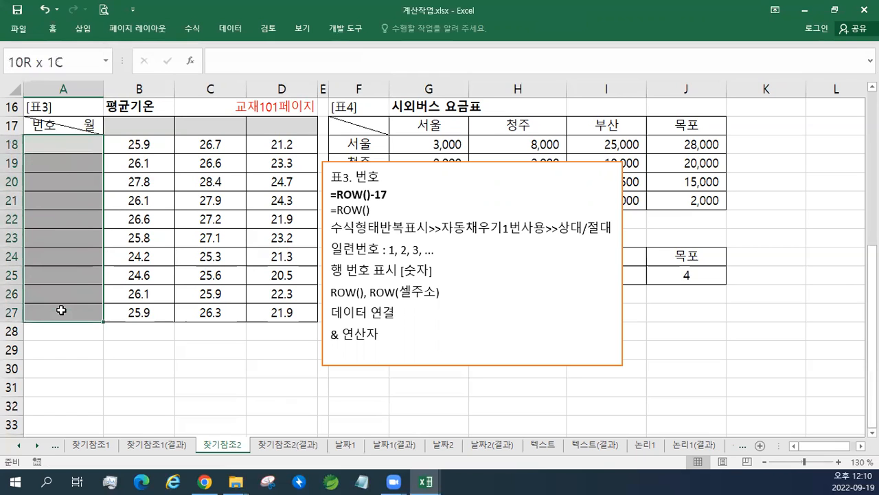
# - Enter =ROW() in A18 and fill the formula down through A27
pyautogui.click(67, 143)
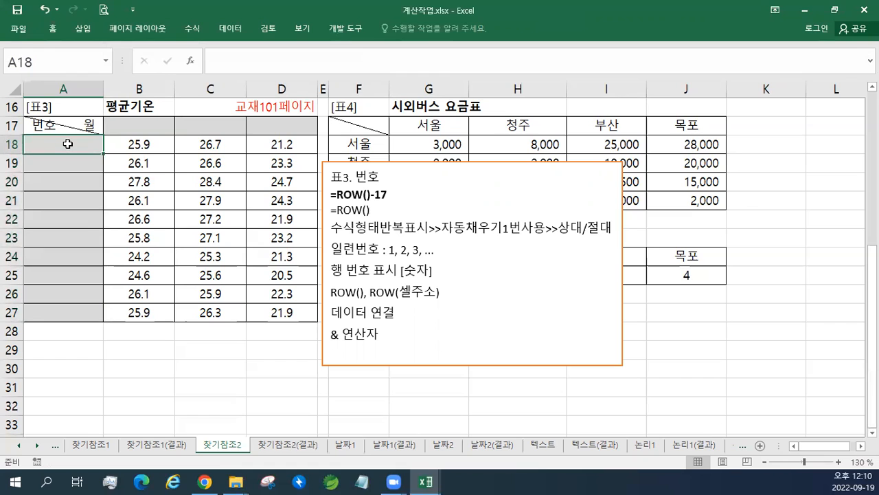
pyautogui.write('=')
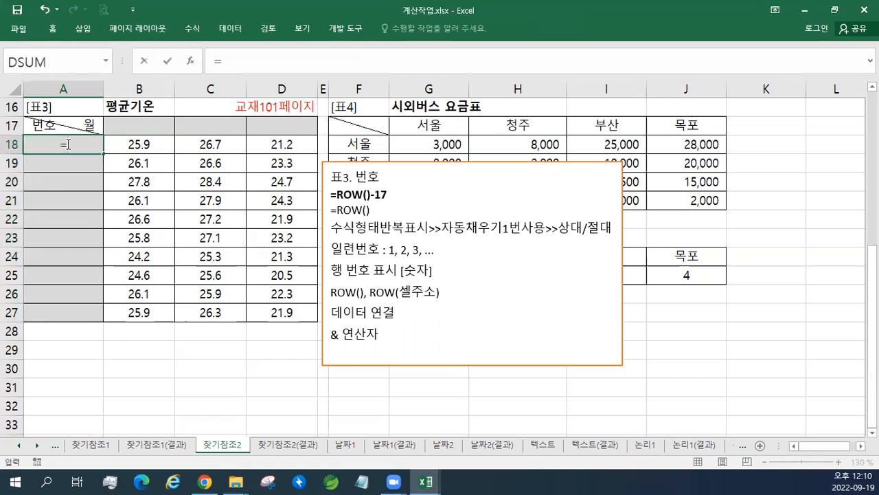
pyautogui.write('row')
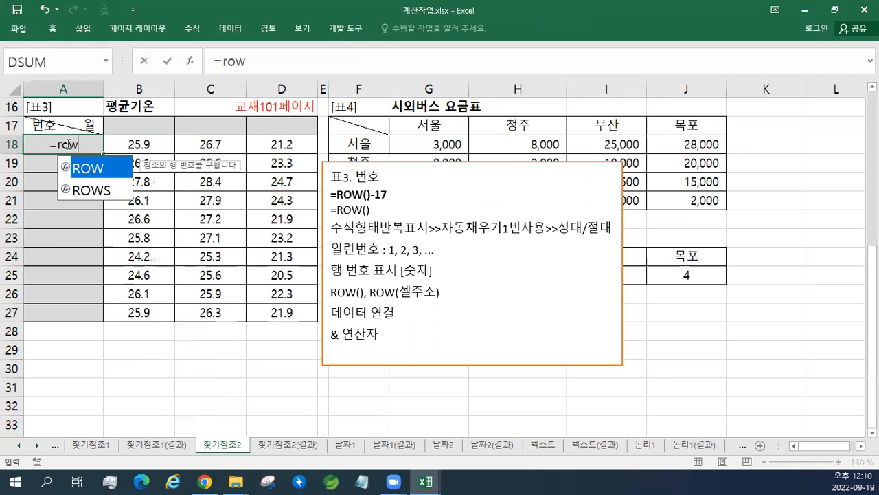
pyautogui.write('()')
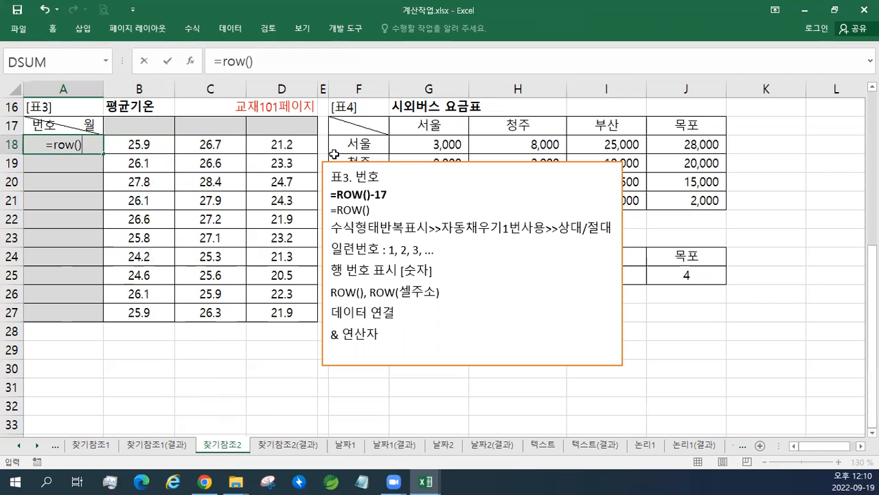
pyautogui.hotkey('ctrl', 'Return')
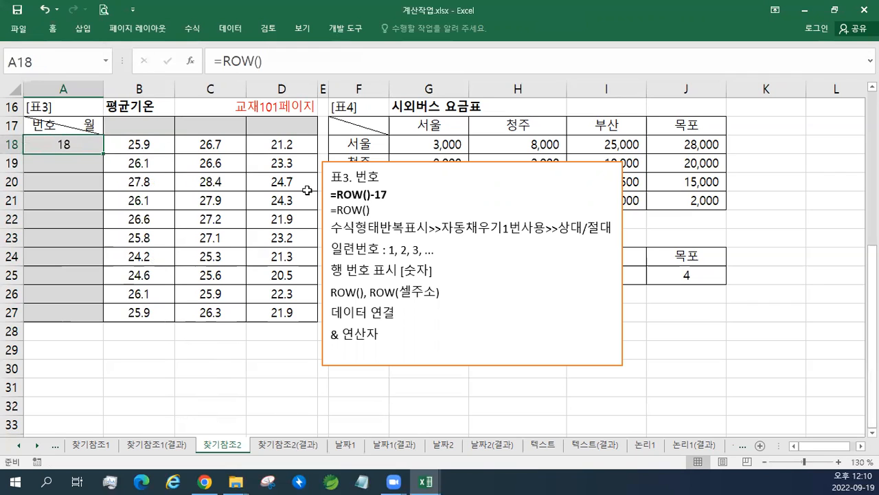
pyautogui.moveTo(104, 152); pyautogui.dragTo(84, 319)
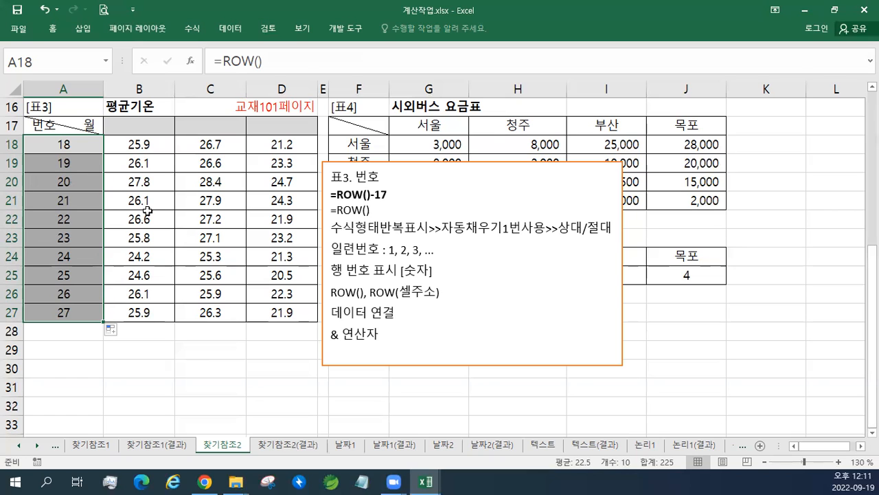
# - Check the ROW formula in the 번호 cells A18, A19 and A20 of 표3
pyautogui.click(79, 147)
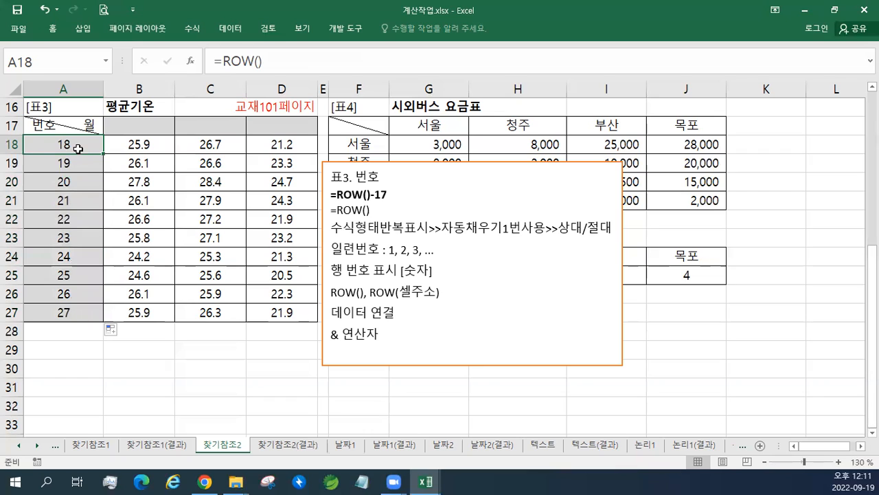
pyautogui.click(72, 163)
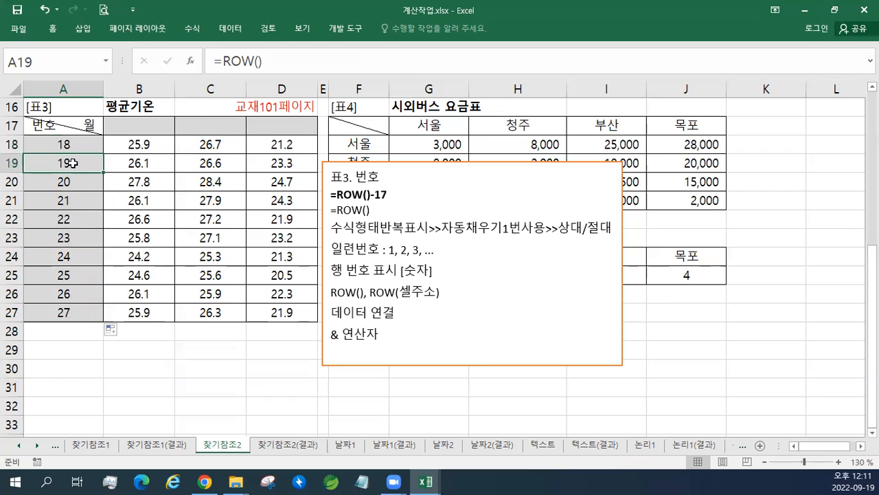
pyautogui.click(78, 182)
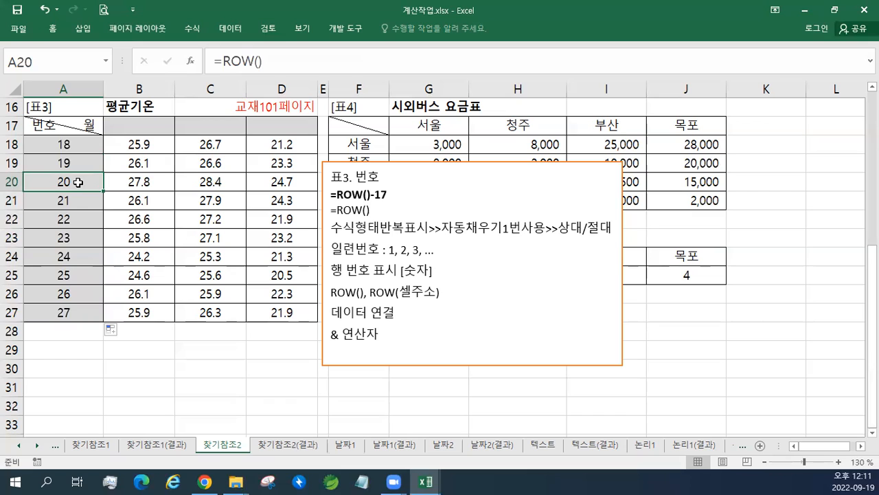
pyautogui.click(79, 143)
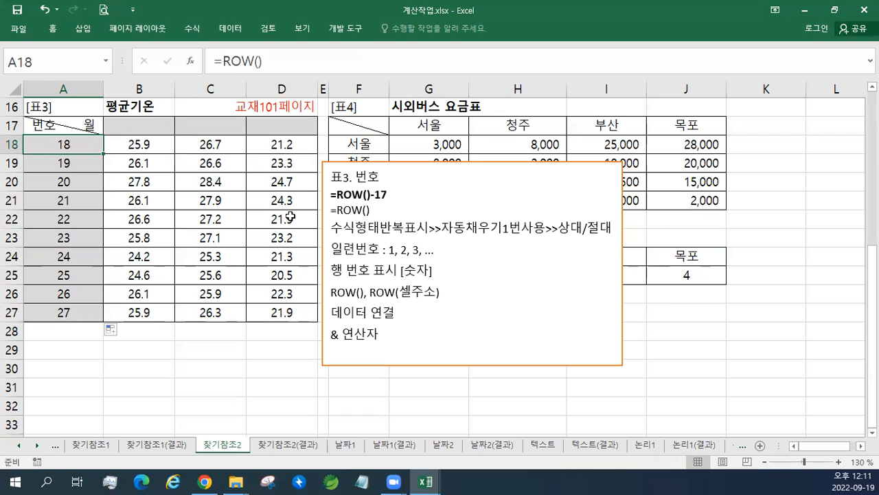
# - Enlarge the font of the =ROW()-17 and =ROW() lines in the 표3 번호 notes text box
pyautogui.moveTo(386, 213); pyautogui.dragTo(334, 194)
pyautogui.click(389, 158)
pyautogui.click(388, 158)
pyautogui.click(388, 159)
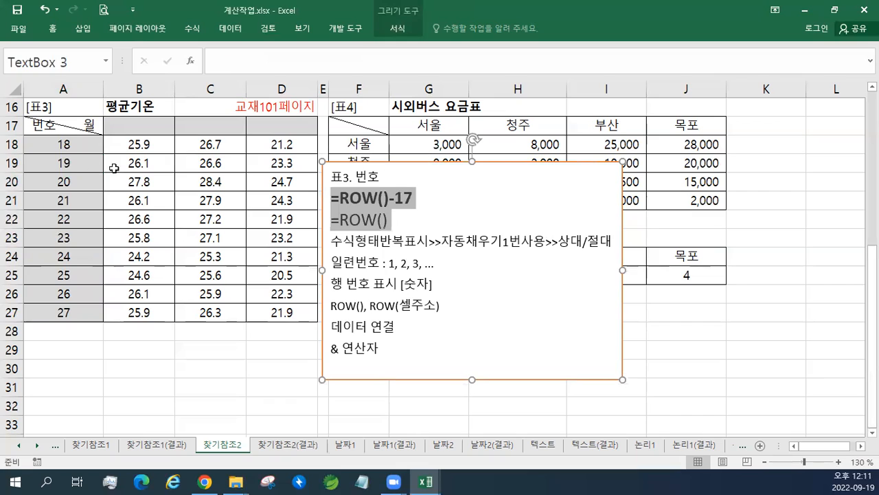
# - Change the A18 formula to =ROW()-17 and fill it down through A27
pyautogui.click(76, 145)
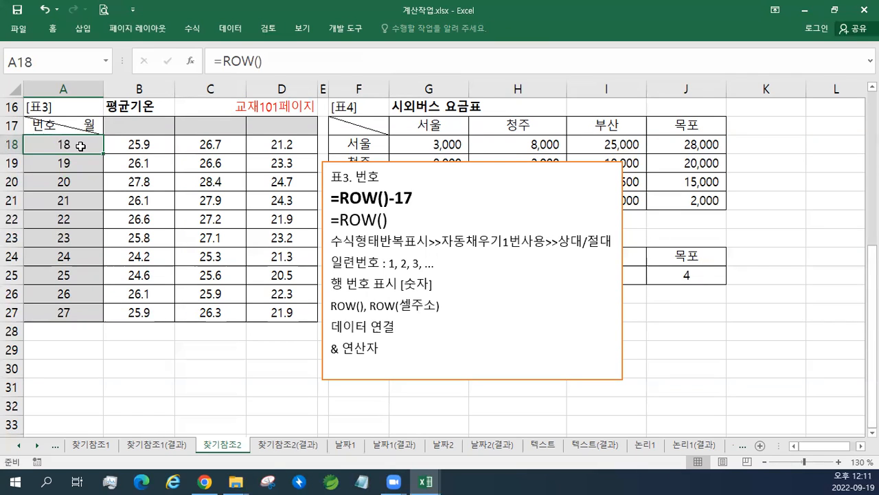
pyautogui.doubleClick(81, 145)
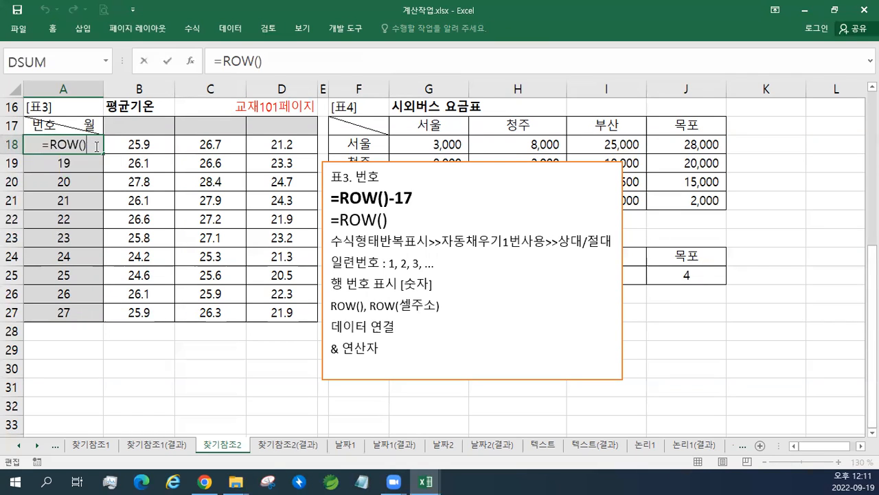
pyautogui.write('-17')
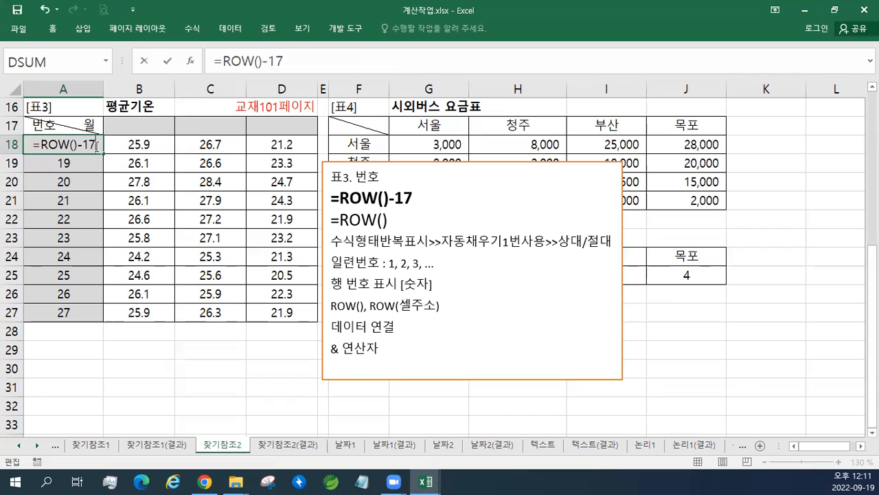
pyautogui.press('Return')
pyautogui.click(93, 144)
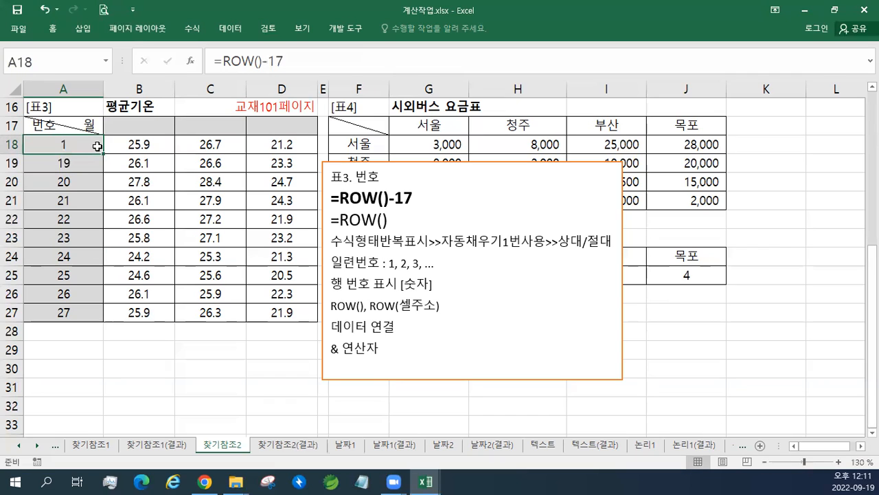
pyautogui.moveTo(104, 153); pyautogui.dragTo(100, 320)
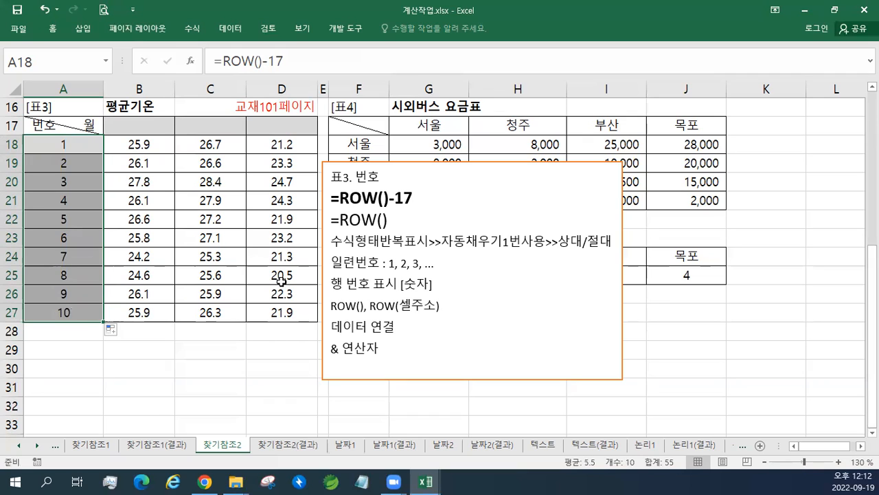
# - Insert the 표3 월 notes on =COLUMN()+5&"월" and the calculation order above the 번호 notes in the text box, followed by a blank line
pyautogui.click(84, 142)
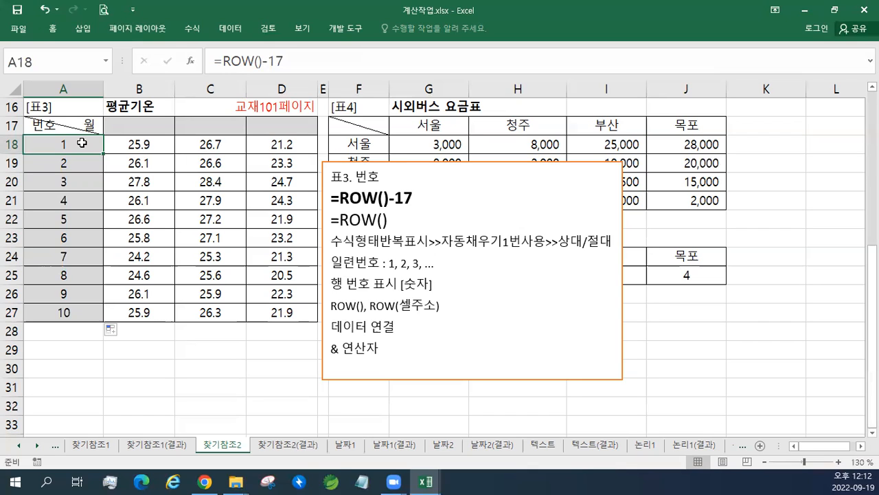
pyautogui.click(152, 130)
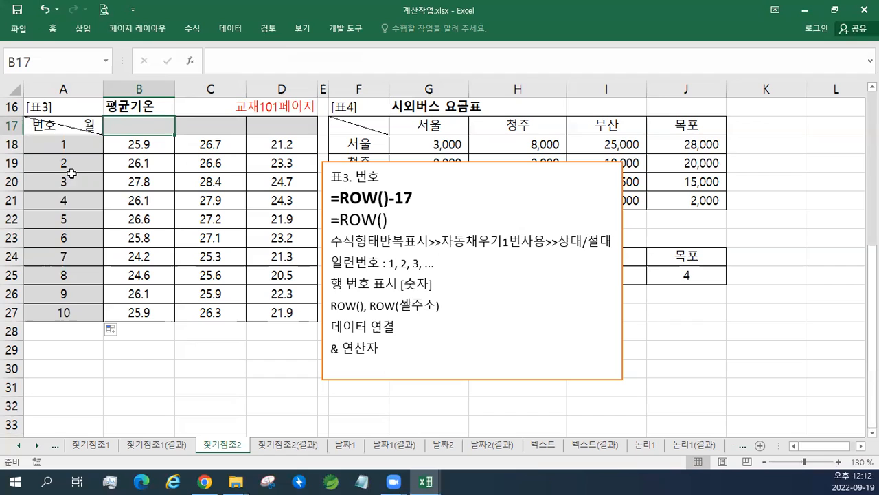
pyautogui.click(383, 177)
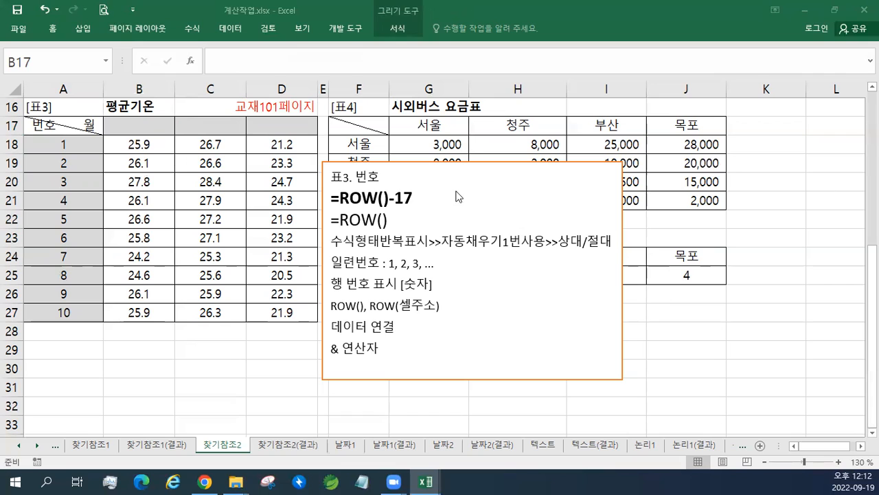
pyautogui.click(385, 180)
pyautogui.write('표3. 월 =COLUMN()+5&"월" =COLUMN()+5 =COLUMN() 수식형태반복표시>>자동채우기1번사용>>상대/절대 연산(계산)순서: 산술 >> 연결 >> 비교 열 번호 표시 [숫자] COLUMN(), COLUMN(셀주소) 데이터 연결 & 연산자')
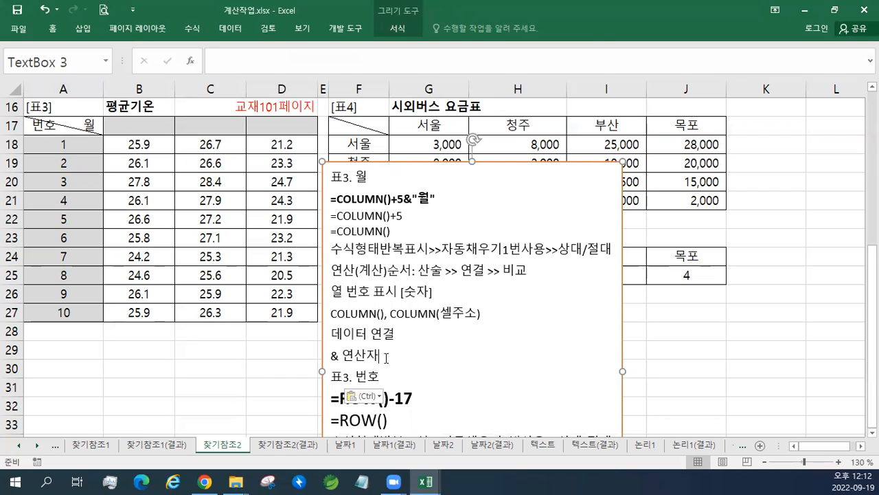
pyautogui.press('Return')
# - Enter =COLUMN() in the 월 header cell B17 and fill it across through D17
pyautogui.click(141, 129)
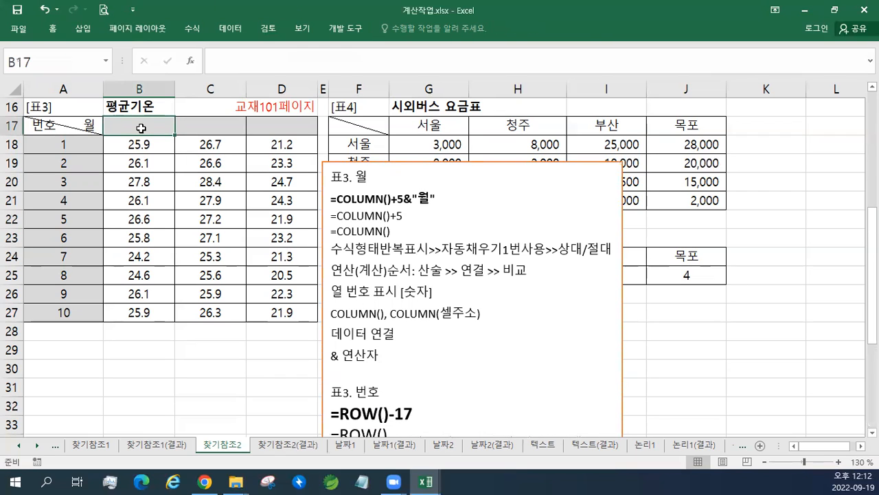
pyautogui.write('=')
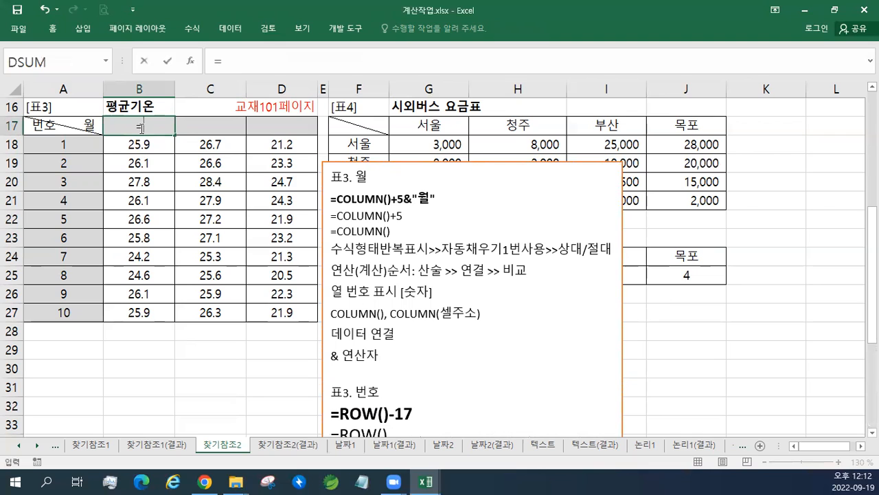
pyautogui.write('co')
pyautogui.press('BackSpace')
pyautogui.press('BackSpace')
pyautogui.write('COLUMN')
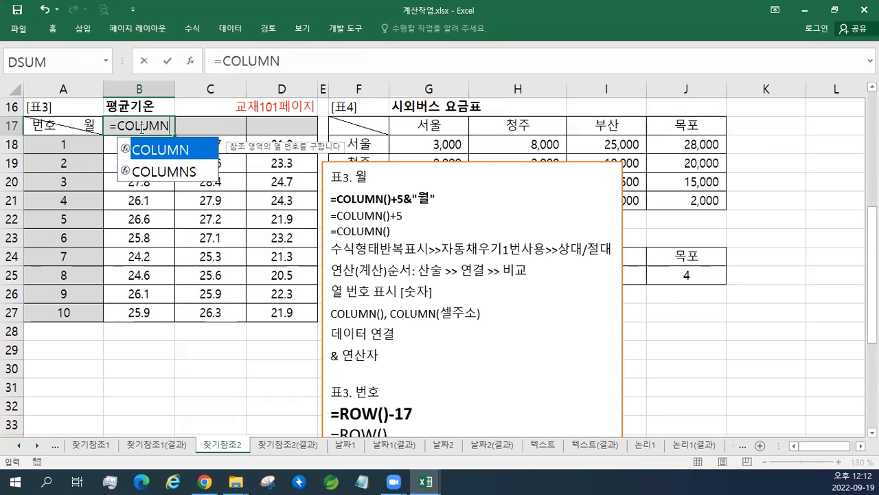
pyautogui.write('()')
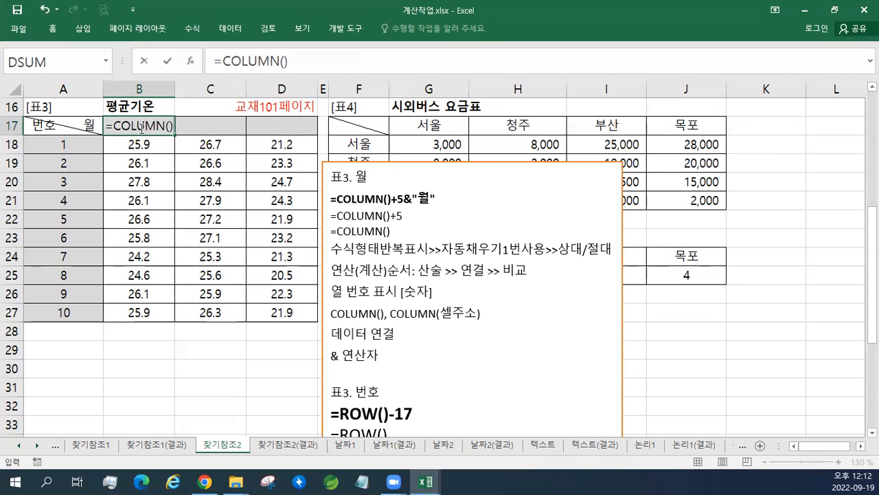
pyautogui.press('Return')
pyautogui.click(140, 126)
pyautogui.moveTo(175, 134); pyautogui.dragTo(285, 127)
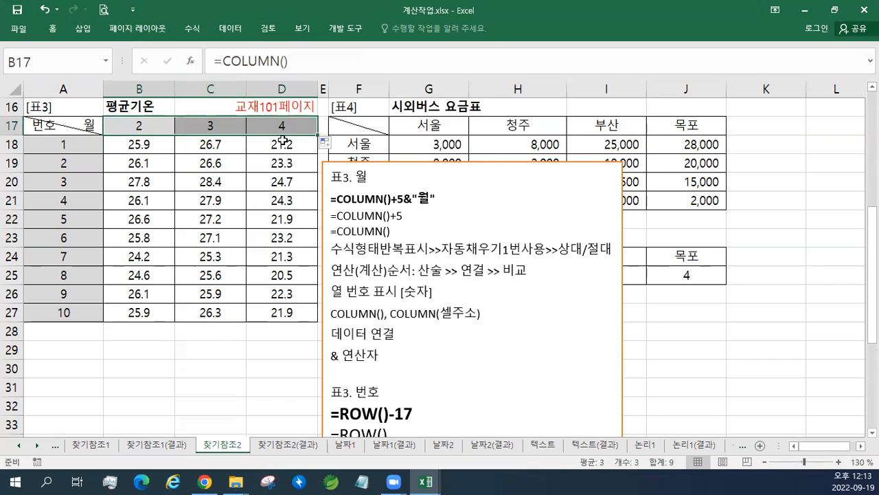
# - Check the COLUMN formulas in B17:D17, change B17 to =COLUMN()+5 and fill it across through D17
pyautogui.click(128, 125)
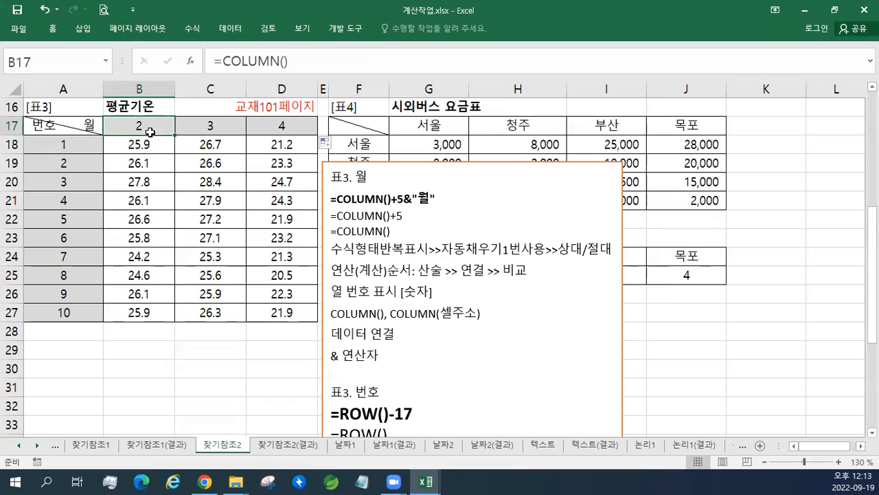
pyautogui.click(197, 123)
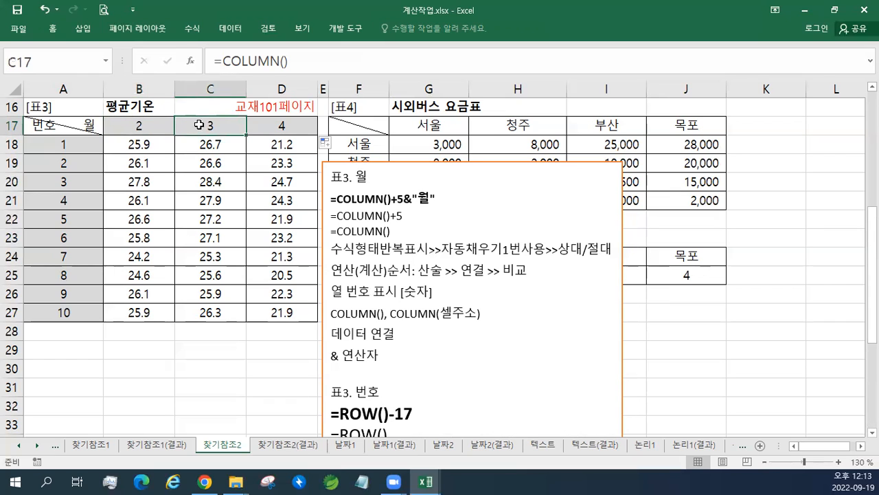
pyautogui.click(265, 132)
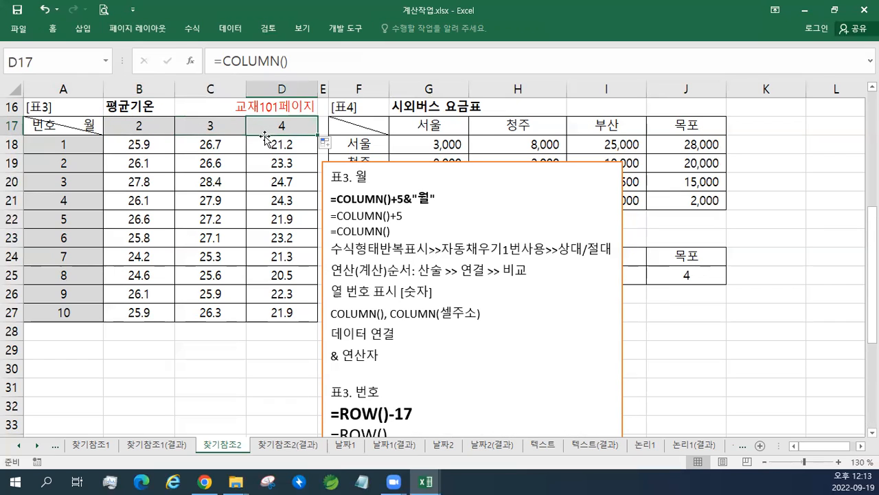
pyautogui.doubleClick(152, 123)
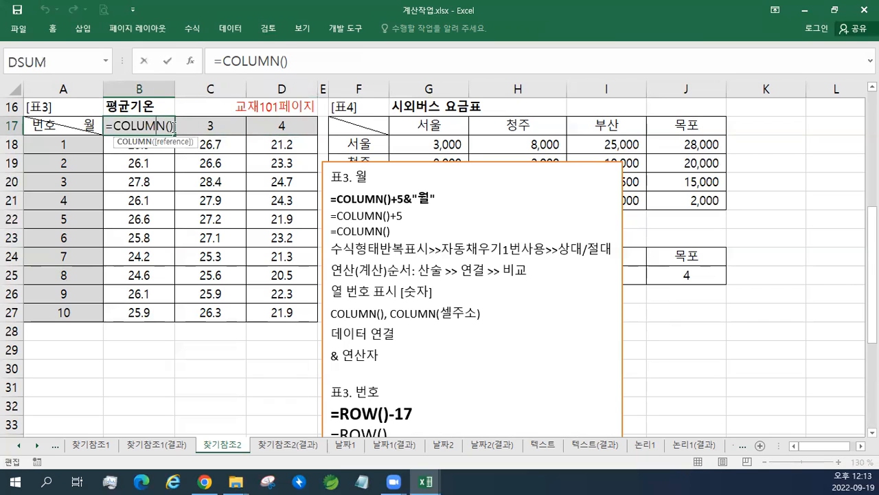
pyautogui.click(172, 128)
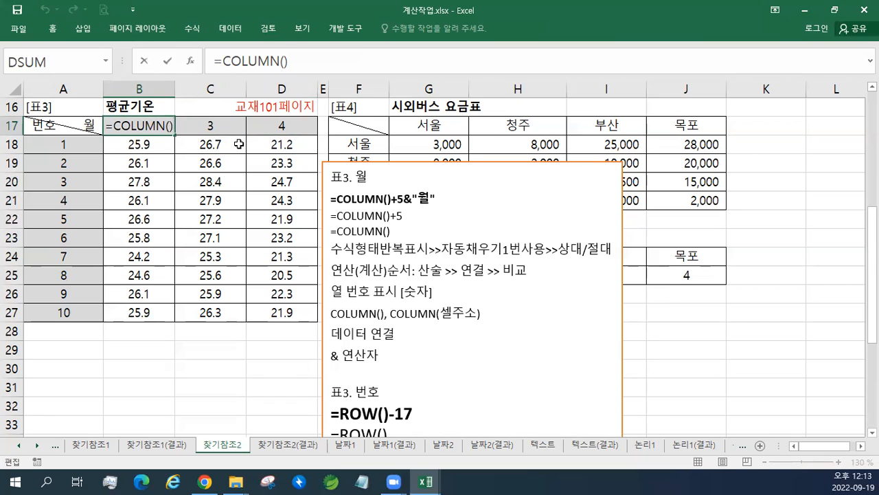
pyautogui.write('+5')
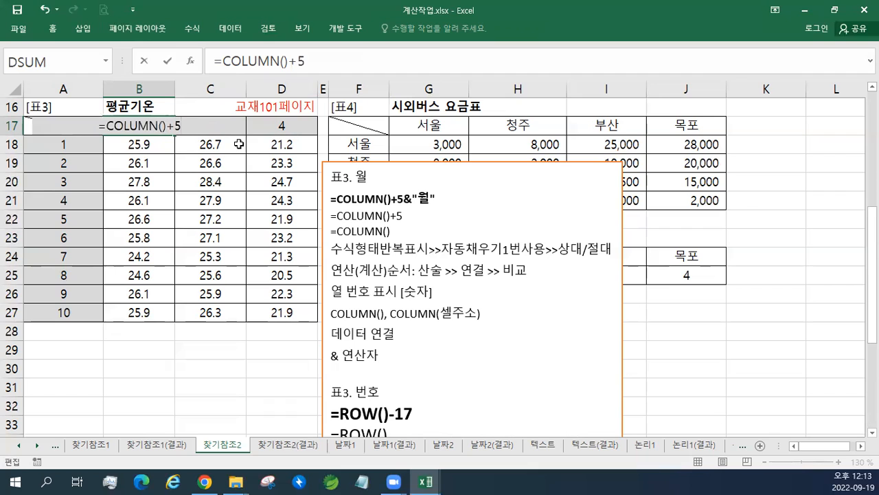
pyautogui.press('Return')
pyautogui.press('Up')
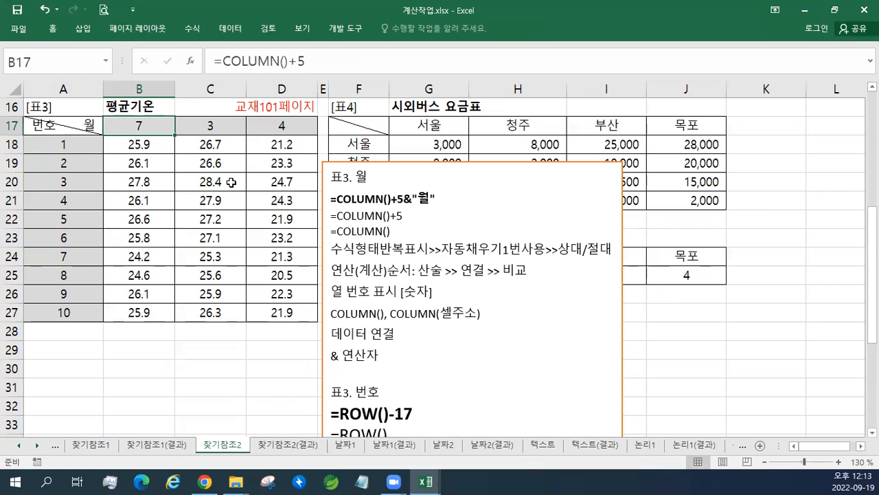
pyautogui.moveTo(175, 135); pyautogui.dragTo(341, 138)
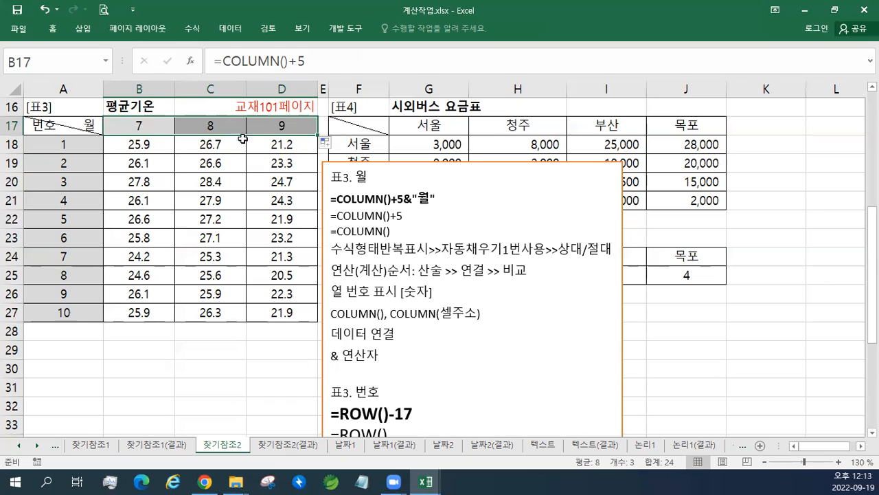
# - Extend the B17 formula to =COLUMN()+5&"월"
pyautogui.click(148, 123)
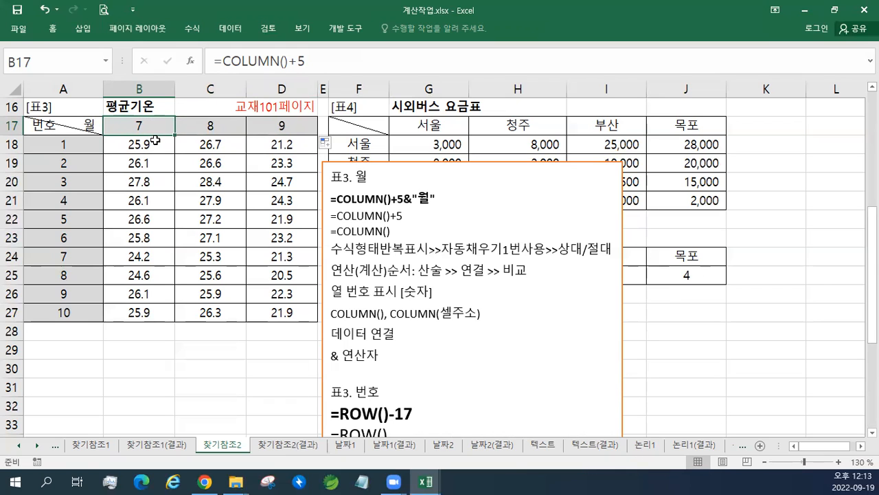
pyautogui.doubleClick(156, 135)
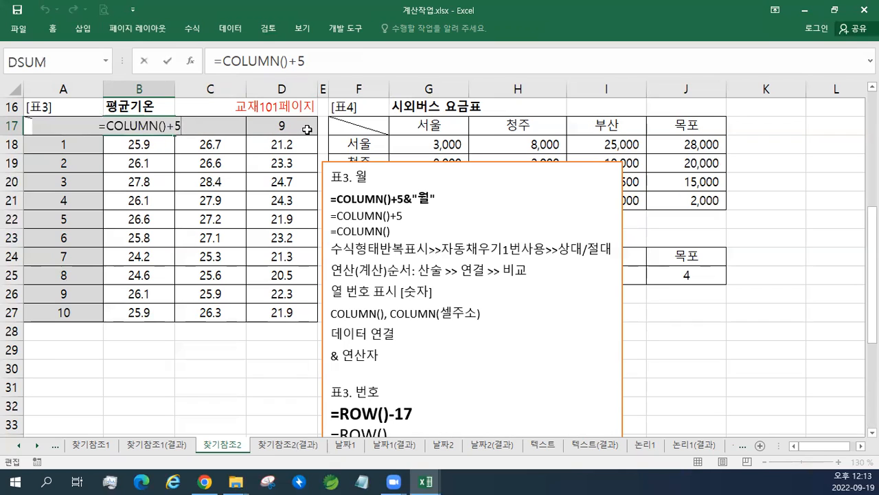
pyautogui.write('&"DN')
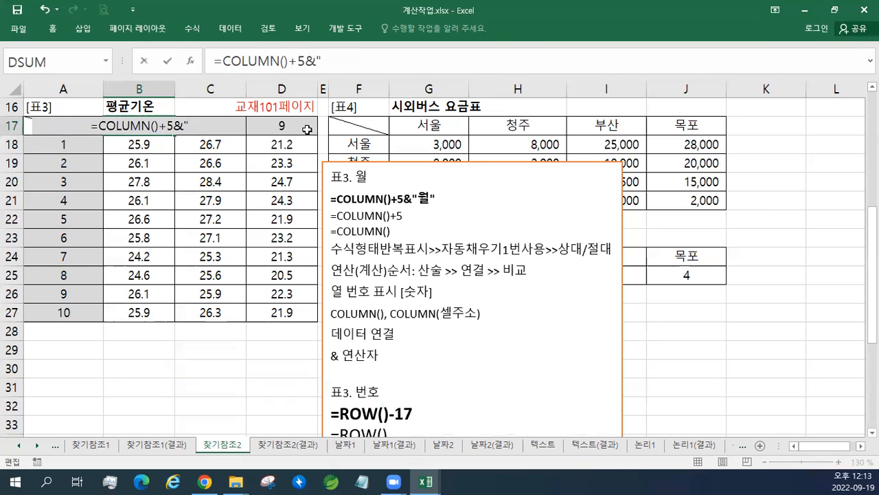
pyautogui.press('BackSpace')
pyautogui.press('BackSpace')
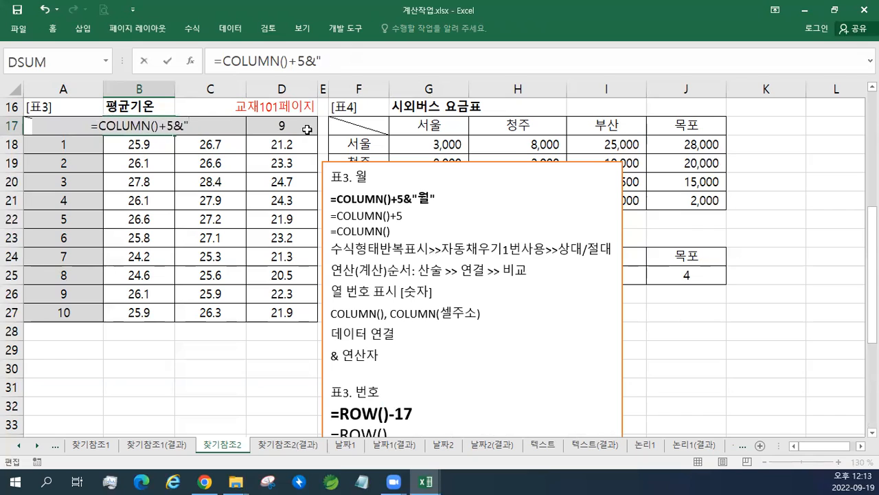
pyautogui.write('월"')
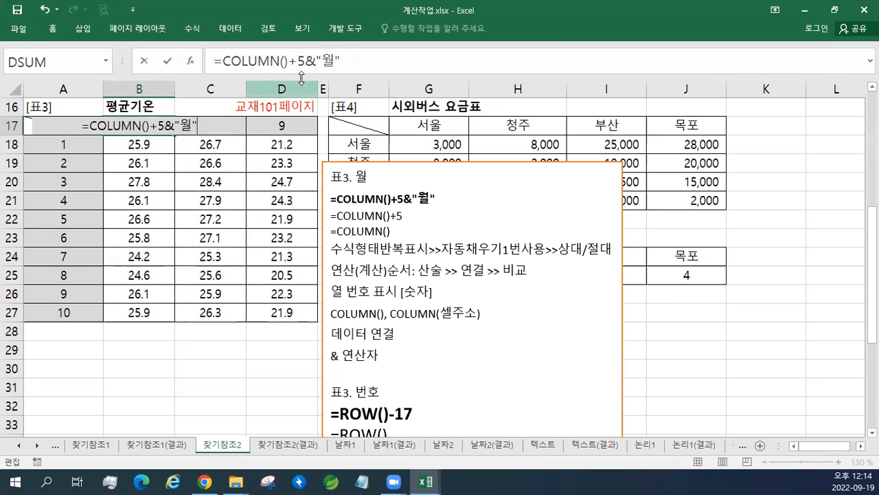
# - Highlight the + and & operators of the B17 formula in turn to examine the calculation order
pyautogui.moveTo(297, 64); pyautogui.dragTo(288, 63)
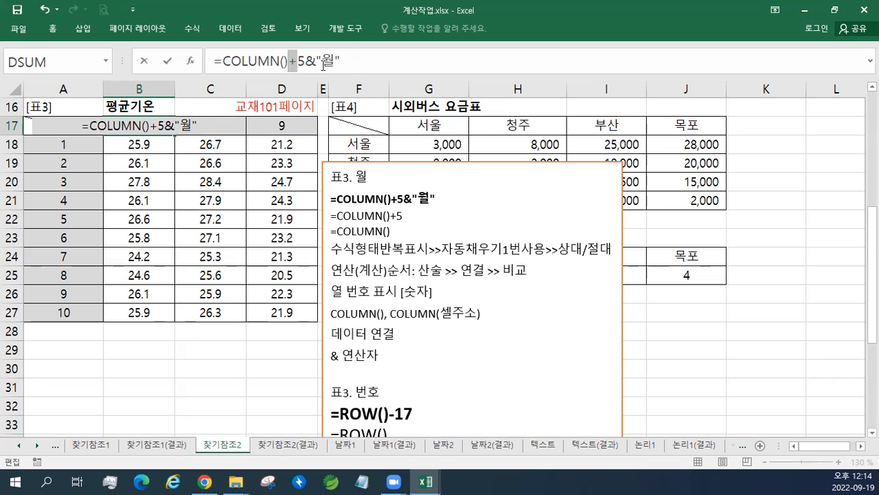
pyautogui.moveTo(311, 61); pyautogui.dragTo(304, 61)
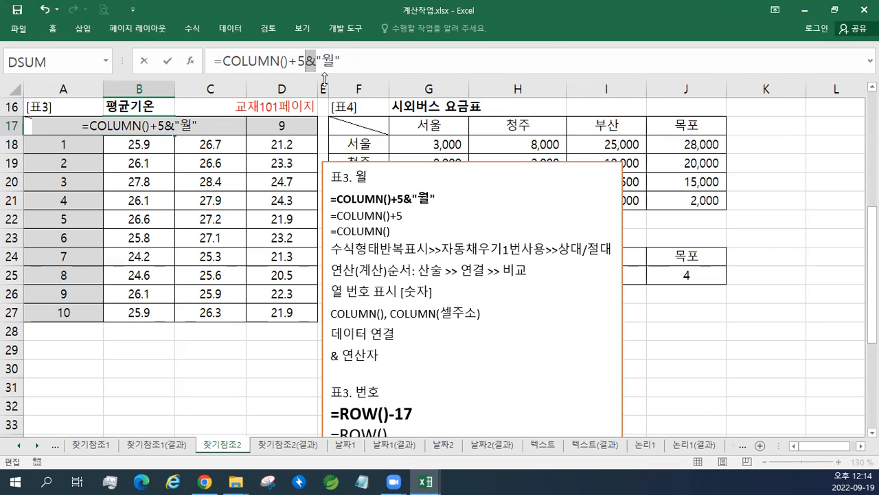
pyautogui.moveTo(297, 60); pyautogui.dragTo(288, 60)
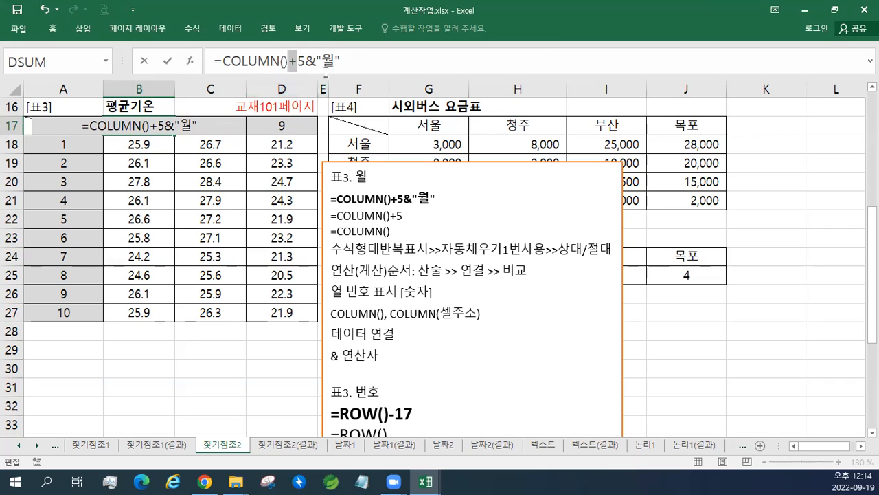
# - Try appending & and a copy of COLUMN()+5 to the end of the B17 formula
pyautogui.click(315, 61)
pyautogui.moveTo(306, 61); pyautogui.dragTo(223, 60)
pyautogui.hotkey('ctrl', 'c')
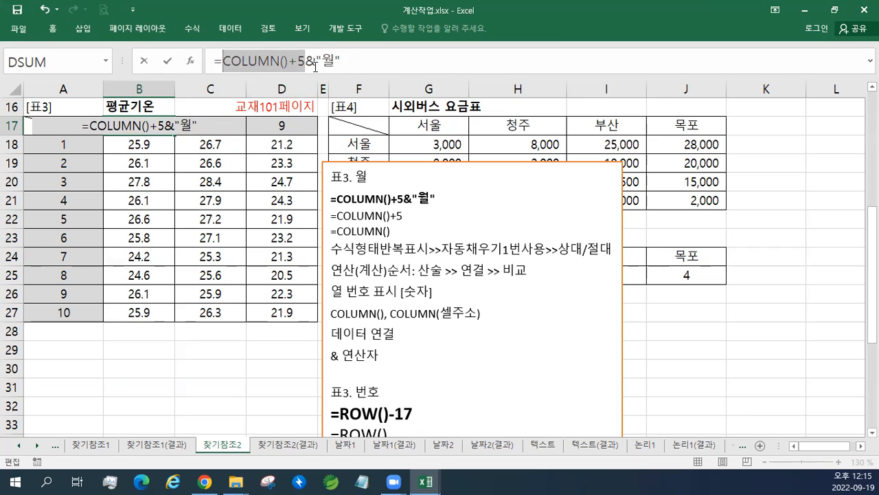
pyautogui.click(354, 61)
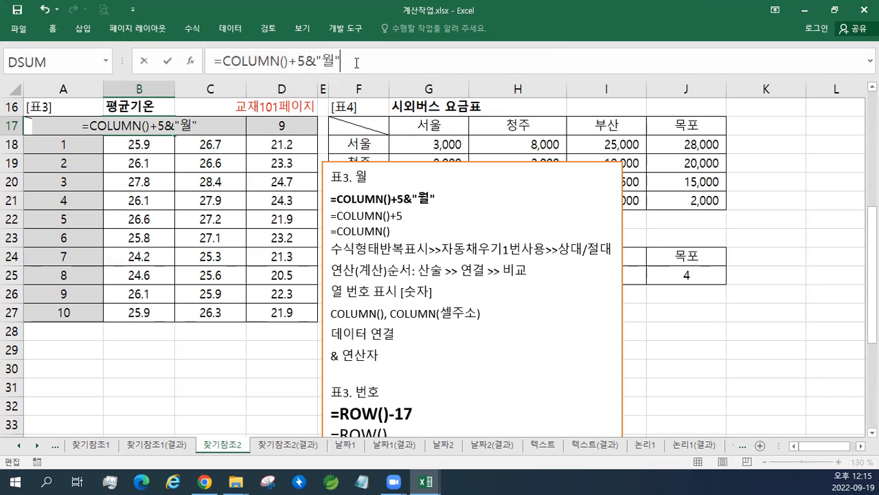
pyautogui.write('&')
pyautogui.hotkey('ctrl', 'v')
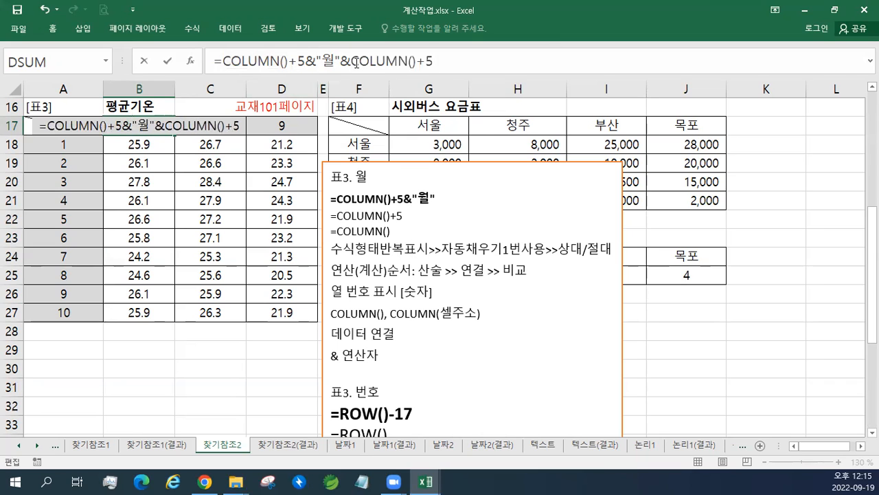
# - Highlight the appended part of the B17 formula and remove &COLUMN()+5 again
pyautogui.moveTo(320, 61); pyautogui.dragTo(454, 61)
pyautogui.moveTo(350, 61); pyautogui.dragTo(445, 61)
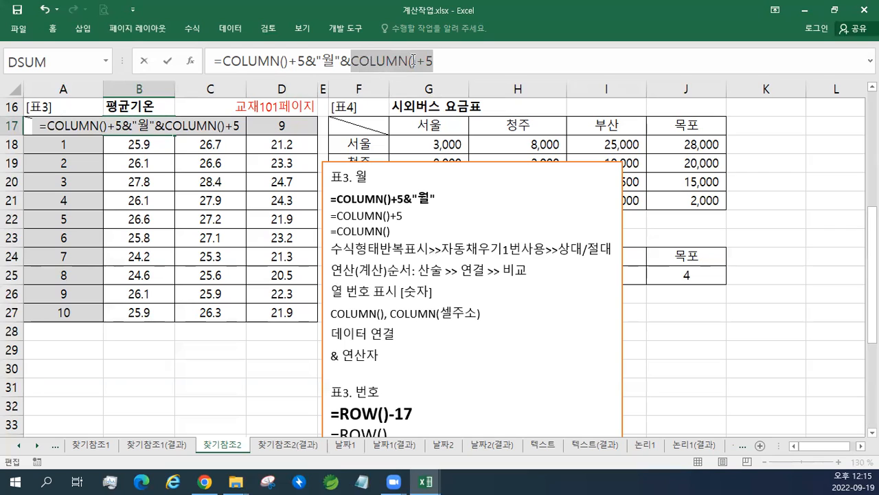
pyautogui.moveTo(433, 61); pyautogui.dragTo(340, 63)
pyautogui.press('Delete')
# - Highlight 5&"월" and COLUMN()+5 in the B17 formula in turn to compare the order of operations
pyautogui.click(311, 61)
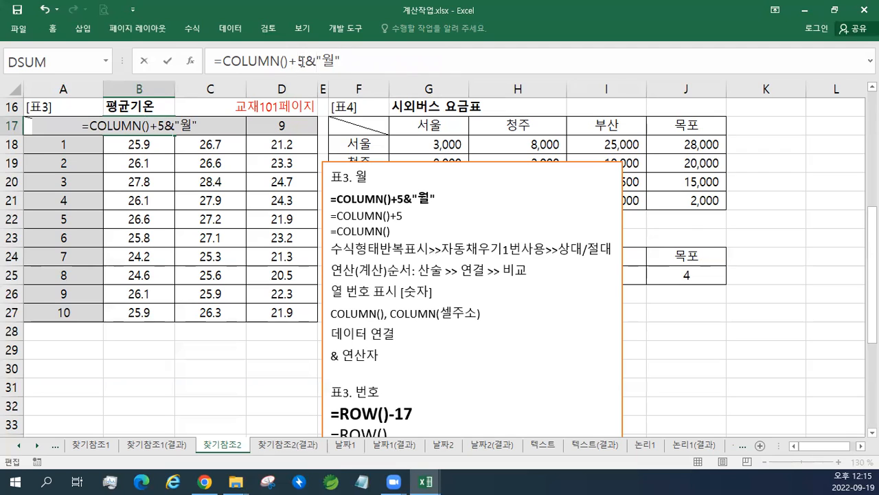
pyautogui.moveTo(301, 60); pyautogui.dragTo(346, 61)
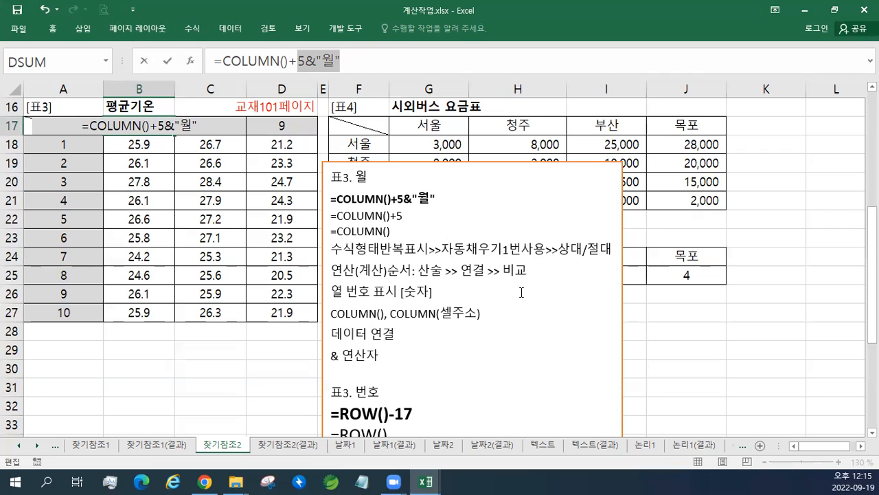
pyautogui.click(359, 62)
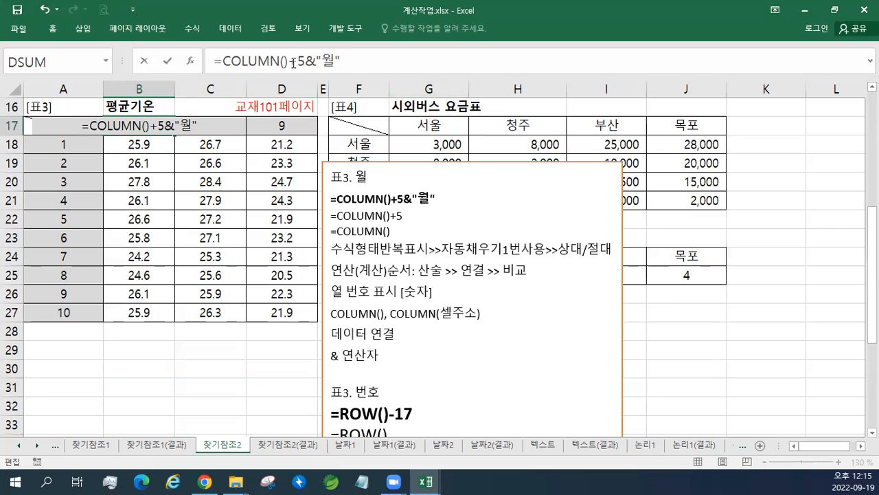
pyautogui.moveTo(305, 61); pyautogui.dragTo(223, 60)
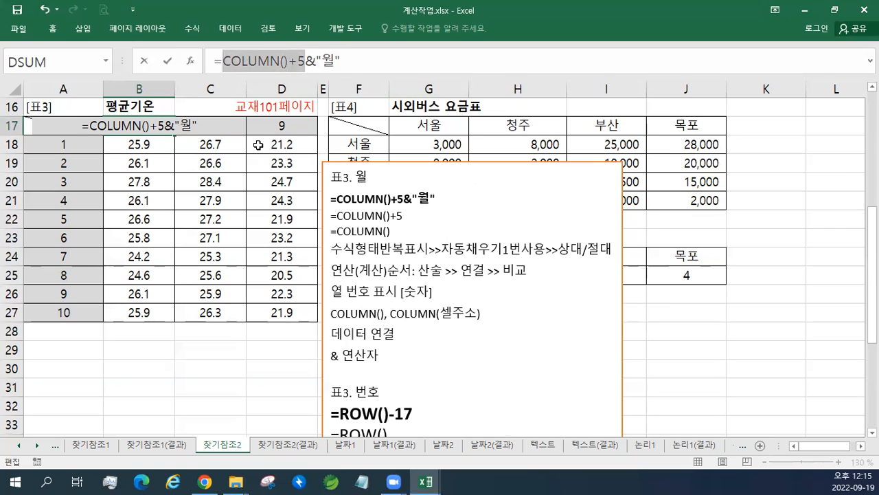
# - Commit =COLUMN()+5&"월" in B17 and fill it across through D17
pyautogui.press('Return')
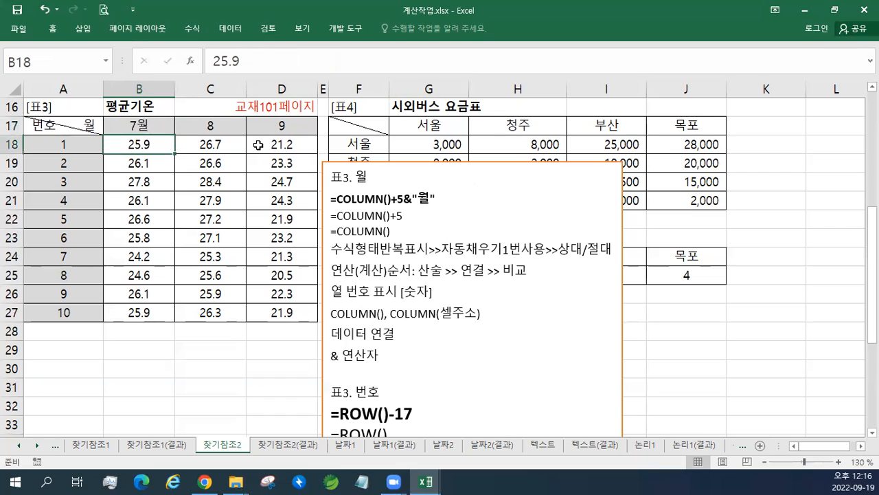
pyautogui.click(155, 128)
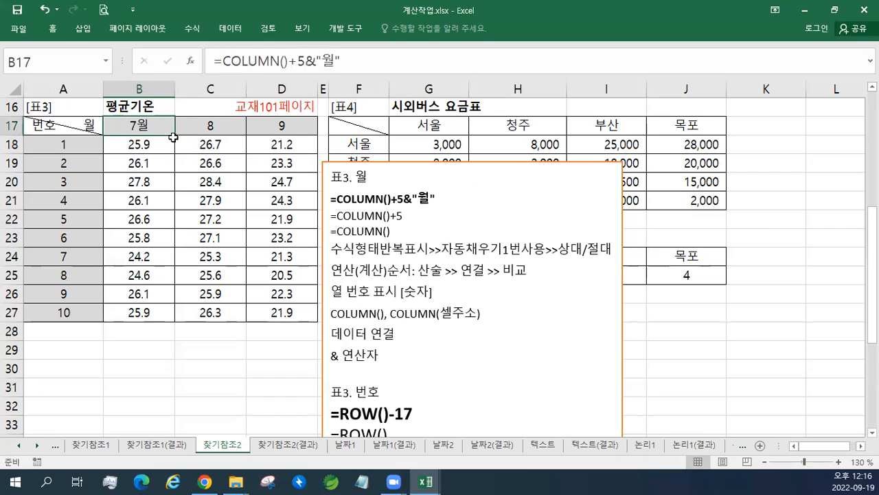
pyautogui.moveTo(175, 134); pyautogui.dragTo(296, 135)
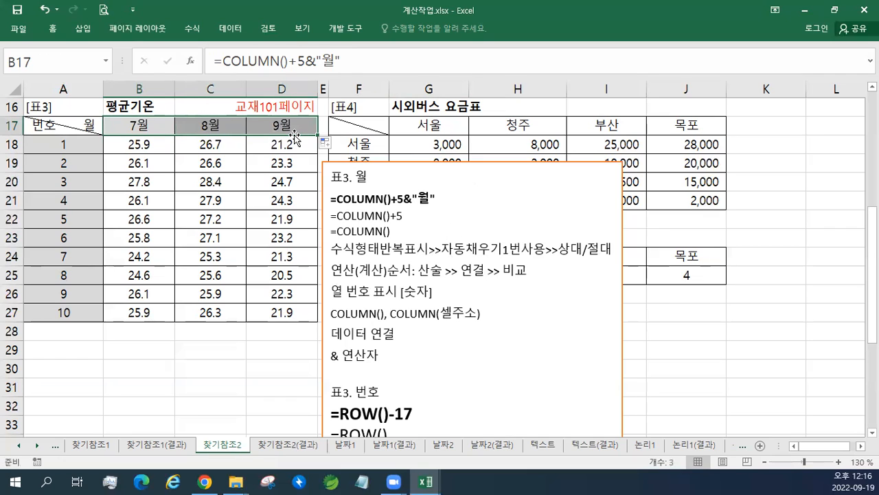
# - Enlarge the three COLUMN formula lines in the 표3. 월 note to 16 pt
pyautogui.moveTo(400, 237); pyautogui.dragTo(299, 200)
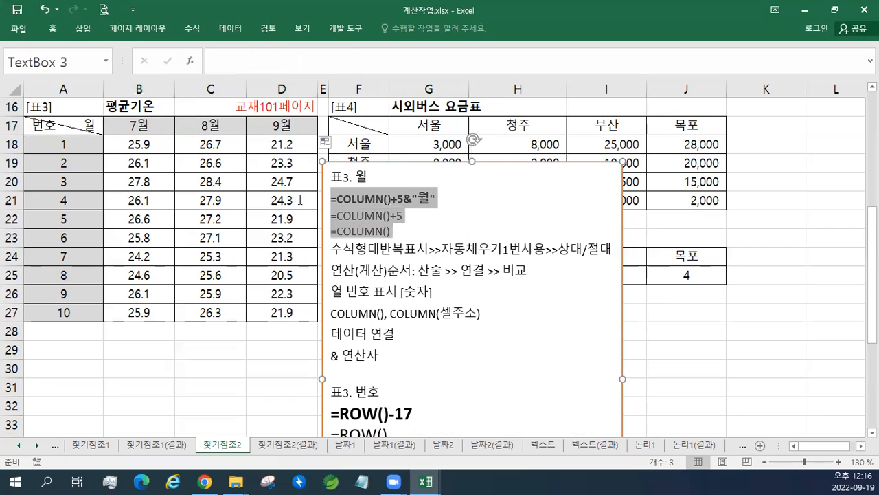
pyautogui.click(383, 164)
pyautogui.click(382, 164)
pyautogui.click(383, 165)
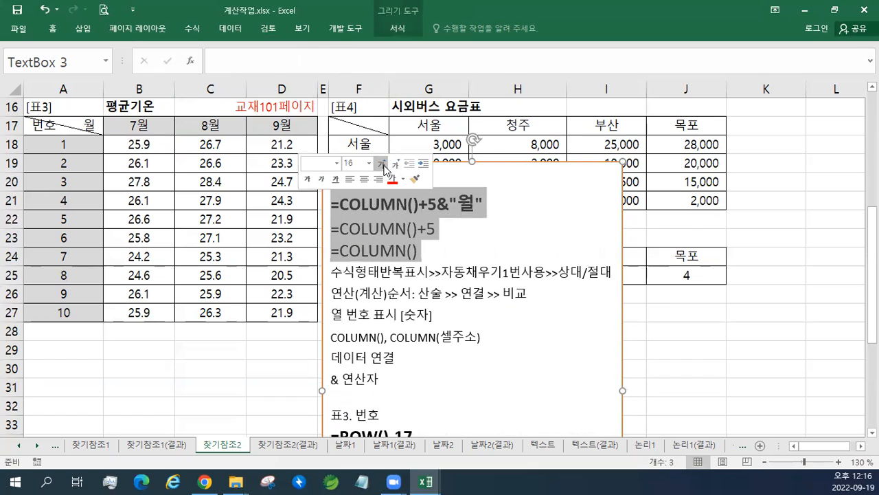
pyautogui.click(564, 237)
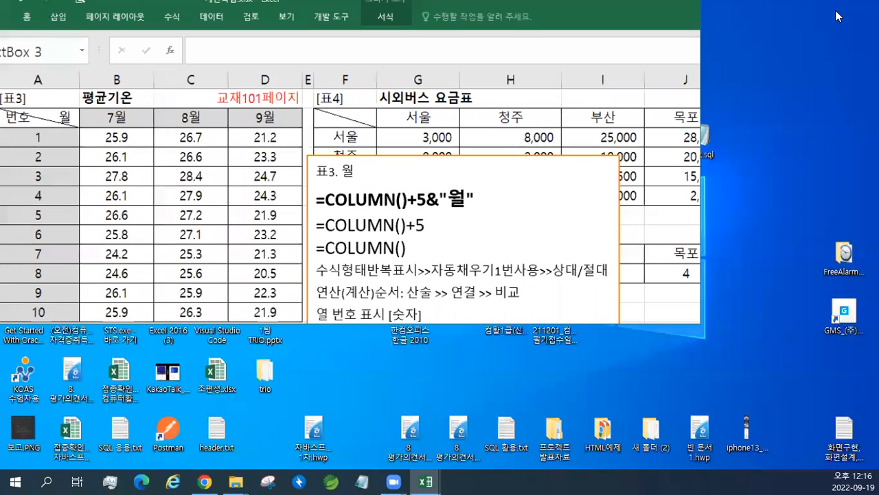
# - Reduce the workbook window from full screen and open the 날짜1 sheet
pyautogui.click(837, 15)
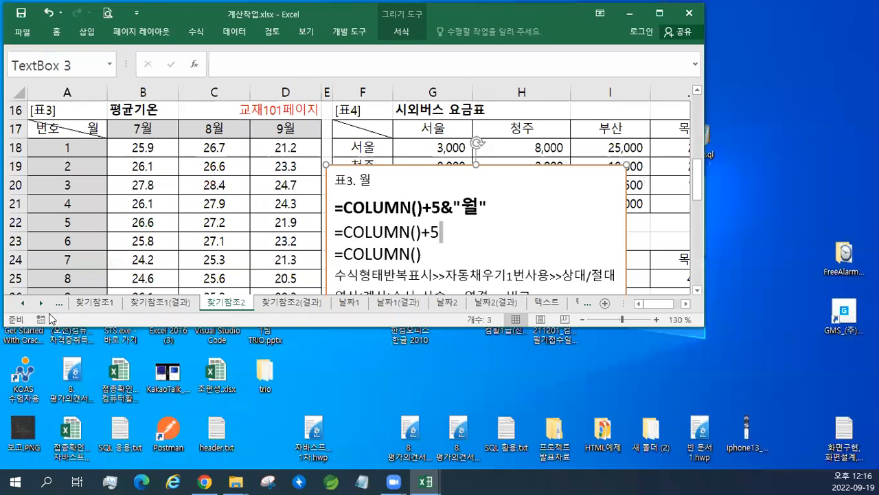
pyautogui.click(42, 303)
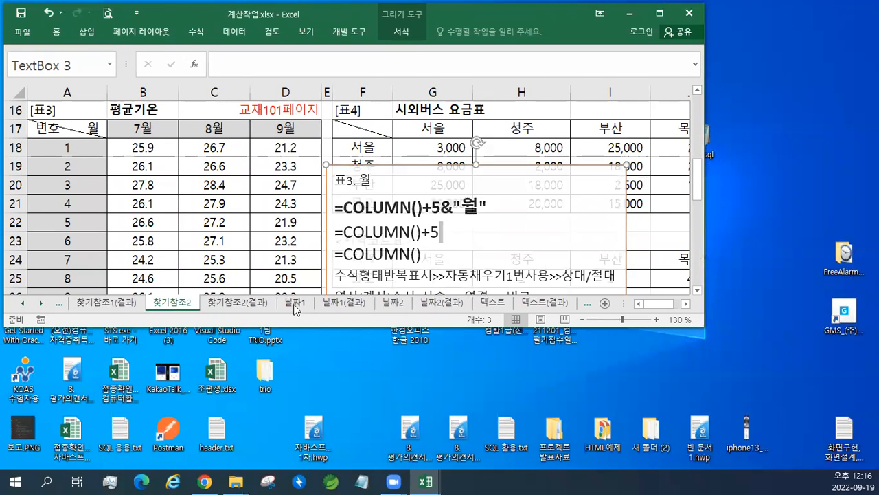
pyautogui.click(295, 302)
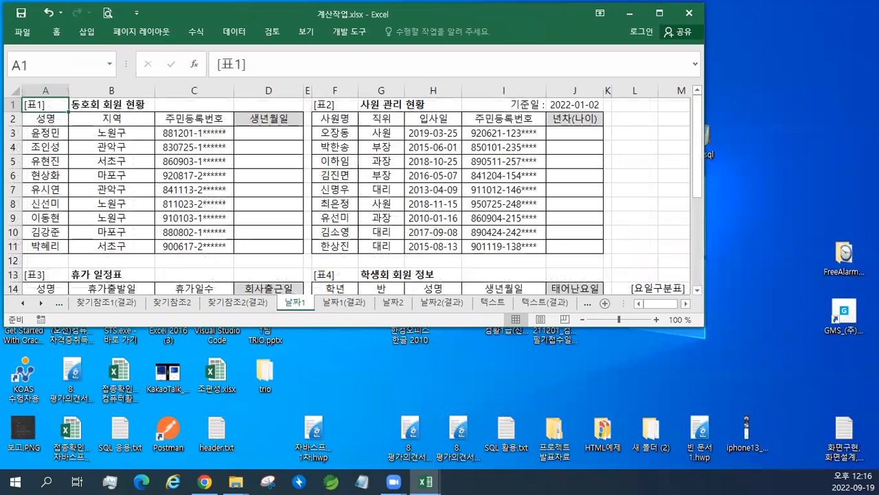
# - Copy the red 교재106페이지 label from the other window into D1 of 날짜1 and maximize the workbook window
pyautogui.hotkey('alt', 'Tab')
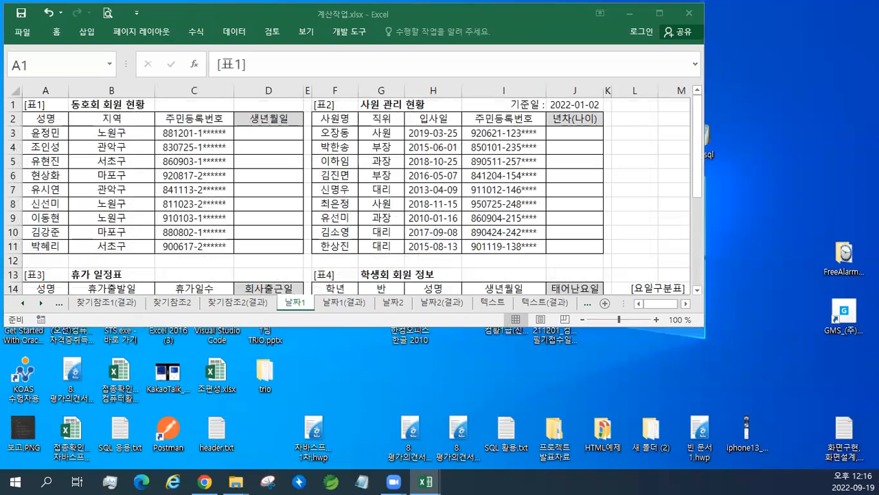
pyautogui.hotkey('ctrl', 'c')
pyautogui.click(260, 103)
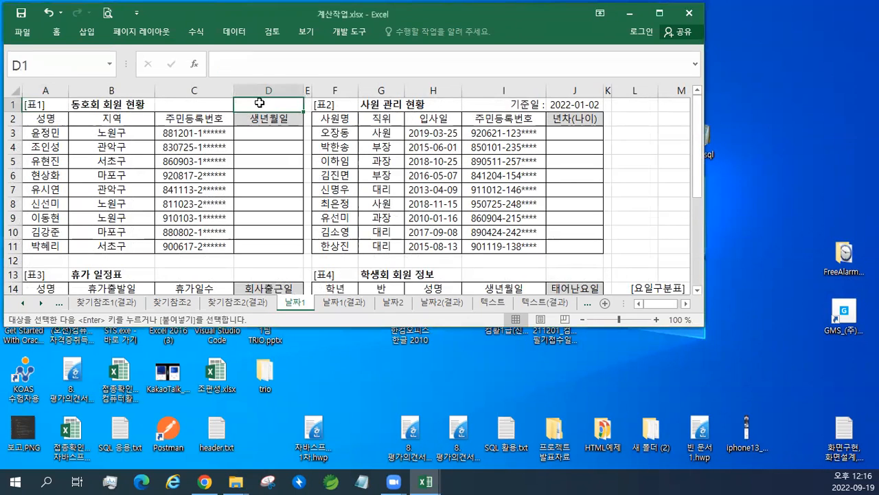
pyautogui.hotkey('ctrl', 'v')
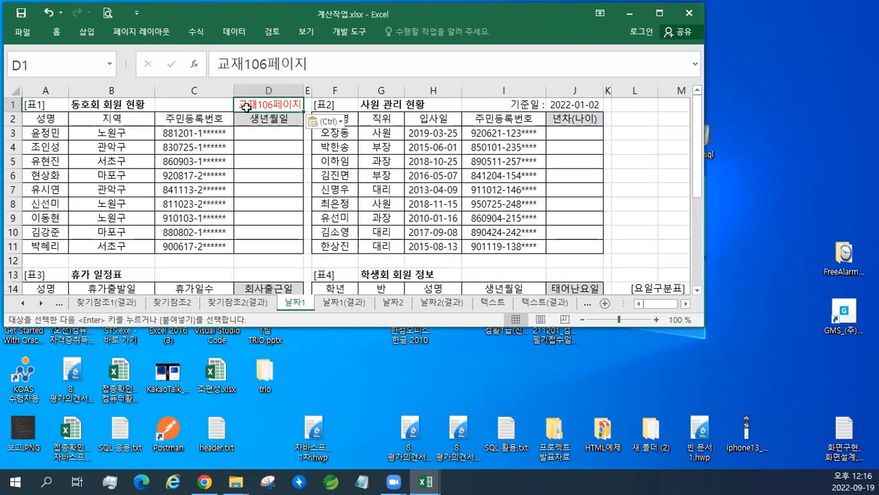
pyautogui.doubleClick(443, 11)
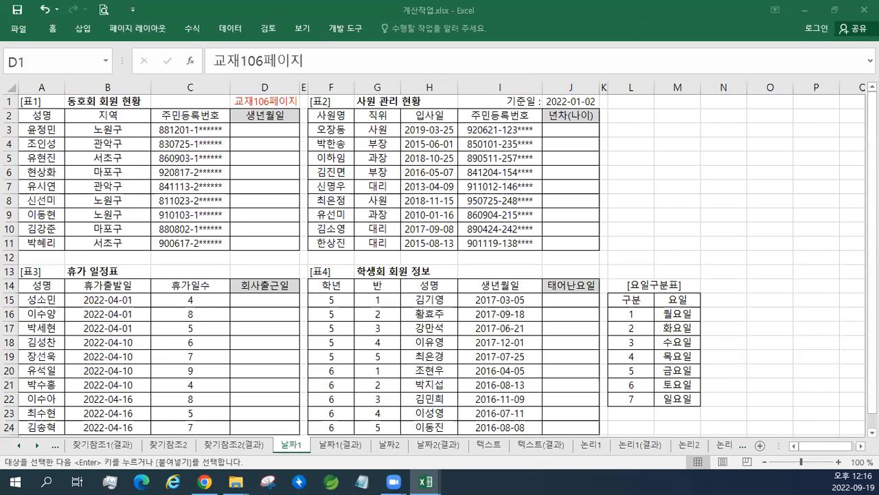
pyautogui.hotkey('ctrl', 'v')
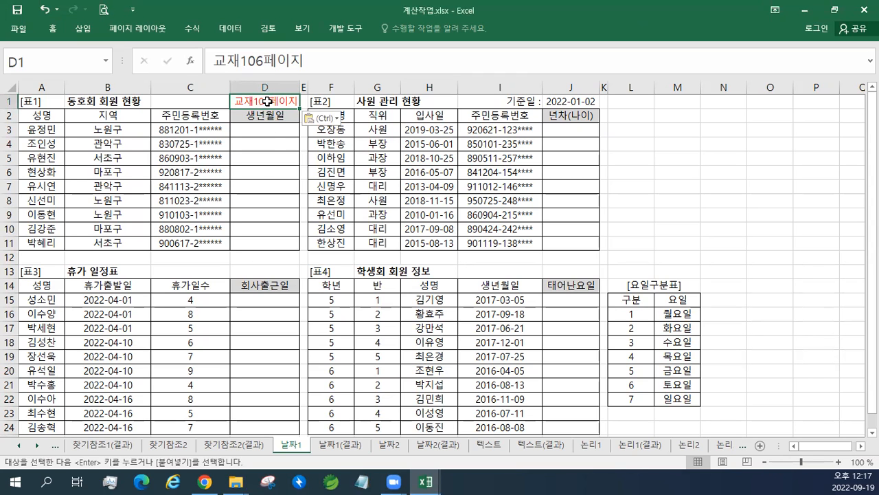
# - Copy the 교재106페이지 label from D1 to D13 above the 회사출근일 header
pyautogui.hotkey('ctrl', 'c')
pyautogui.click(263, 272)
pyautogui.hotkey('ctrl', 'v')
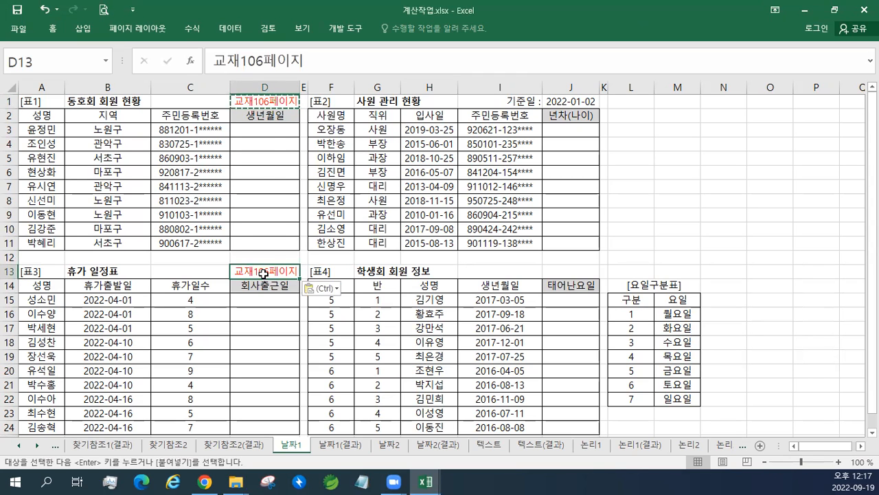
# - Insert a text box over 표4 and paste the copied 표3. 회사출근일 note with =WORKDAY(B15,C15) and the EDATE, DAYS and WORKDAY syntax
pyautogui.scroll(-3, 263, 273)
pyautogui.scroll(-2, 263, 274)
pyautogui.click(264, 273)
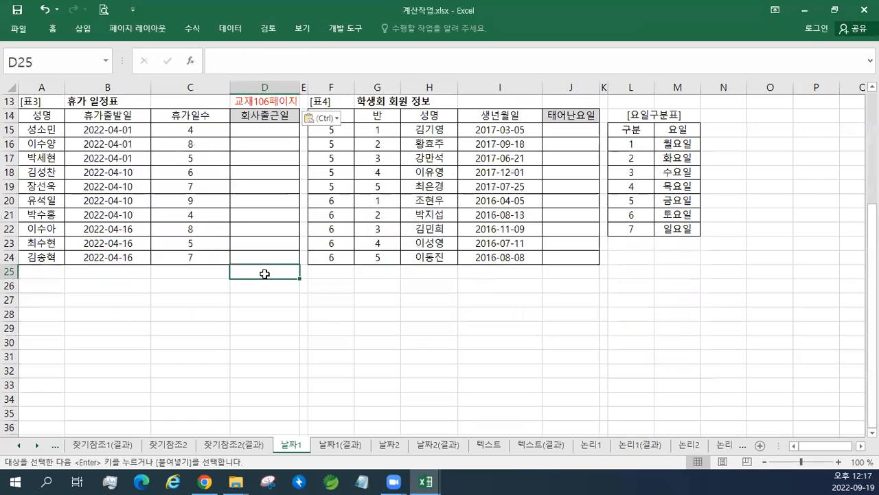
pyautogui.scroll(4, 265, 273)
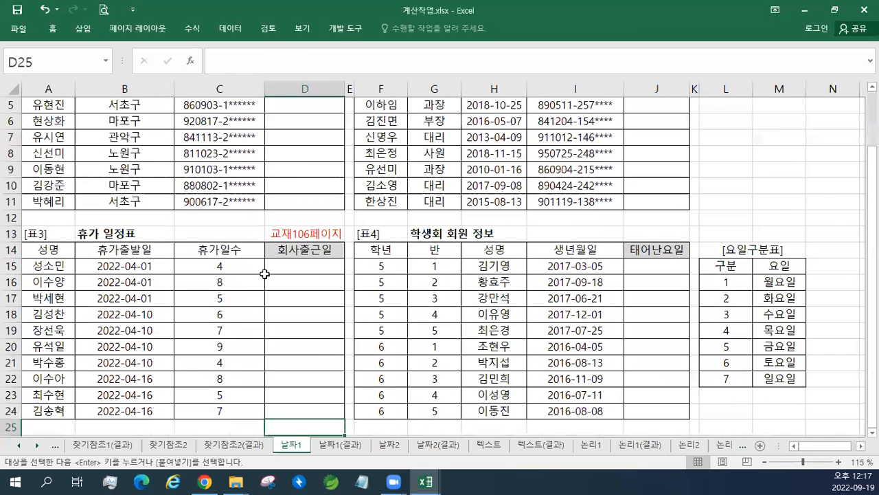
pyautogui.scroll(1, 265, 273)
pyautogui.scroll(-2, 264, 273)
pyautogui.click(873, 88)
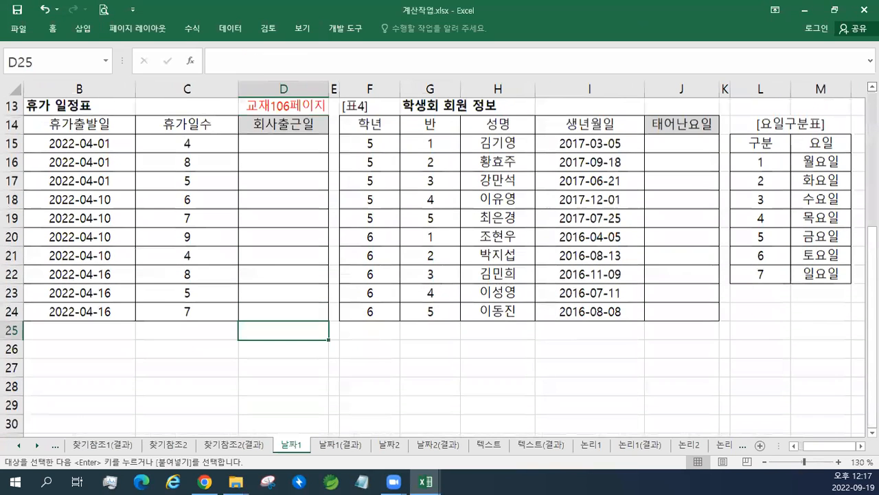
pyautogui.hotkey('ctrl', '2')
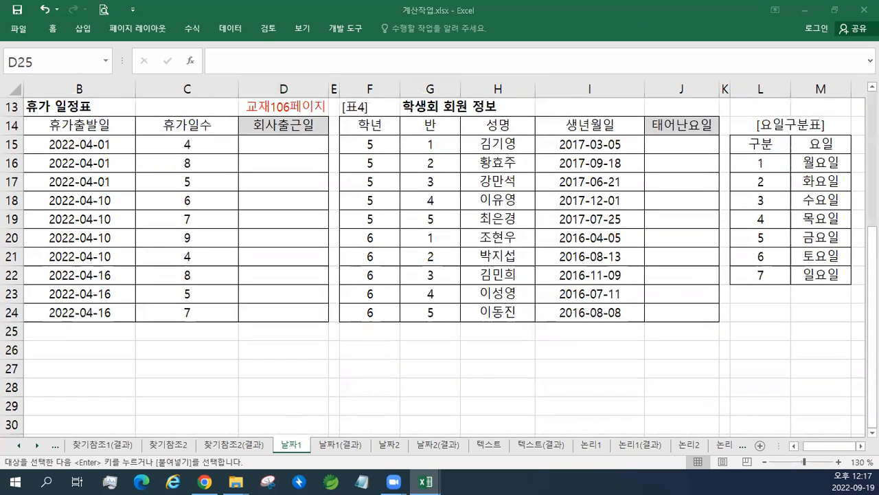
pyautogui.click(164, 101)
pyautogui.click(164, 102)
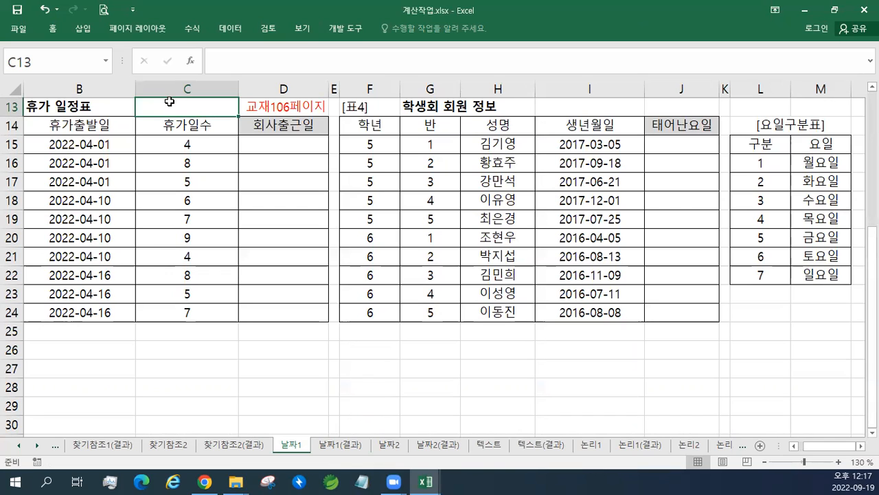
pyautogui.click(90, 28)
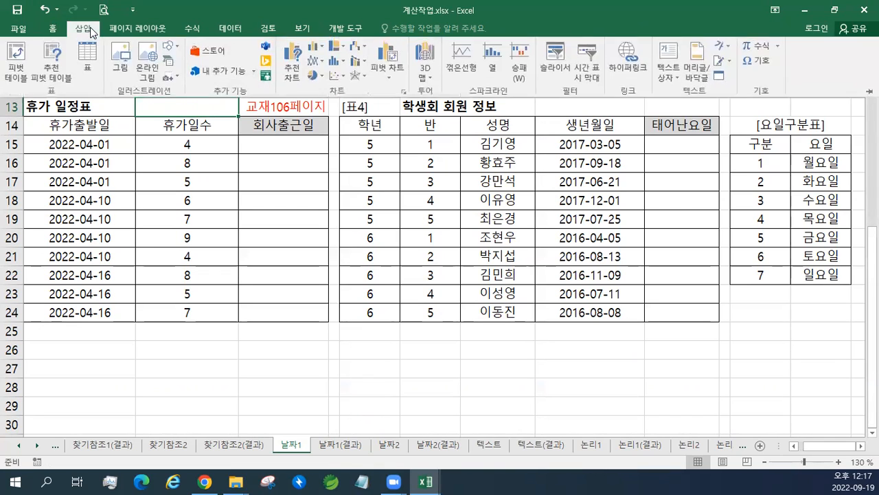
pyautogui.click(668, 62)
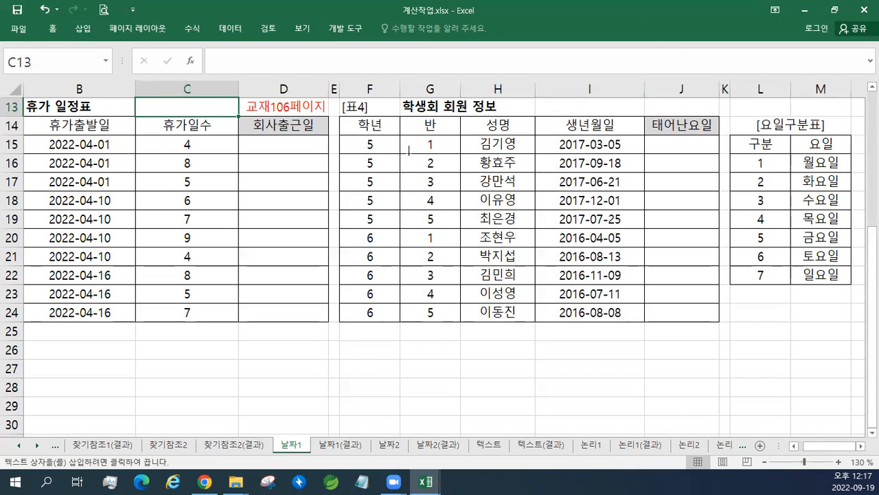
pyautogui.click(334, 158)
pyautogui.hotkey('ctrl', 'v')
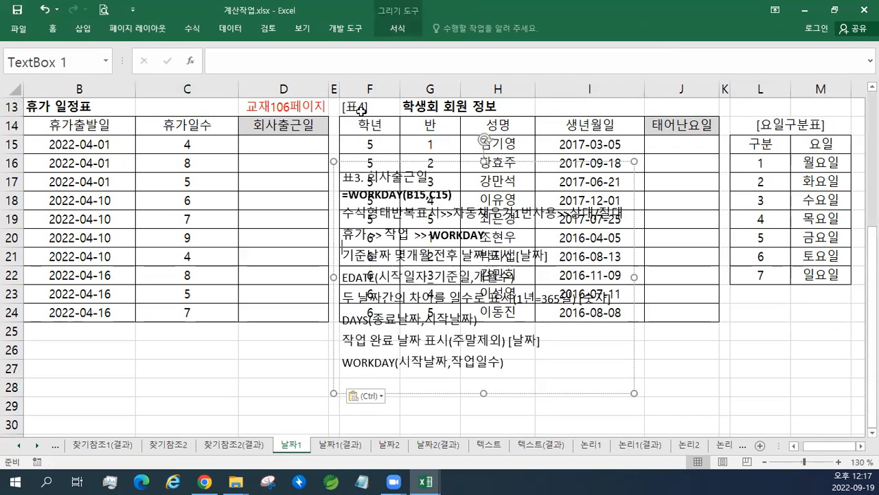
# - Give the 표3. 회사출근일 note box the preset style with an orange outline and white fill
pyautogui.click(388, 28)
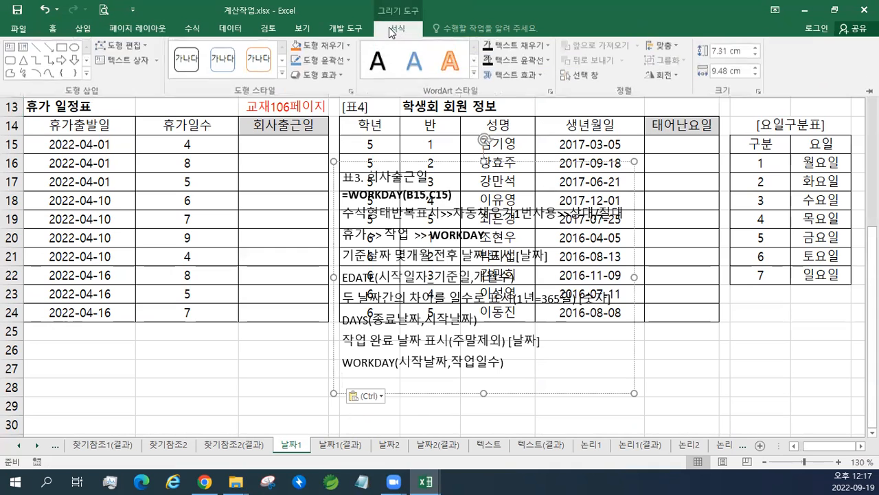
pyautogui.click(256, 62)
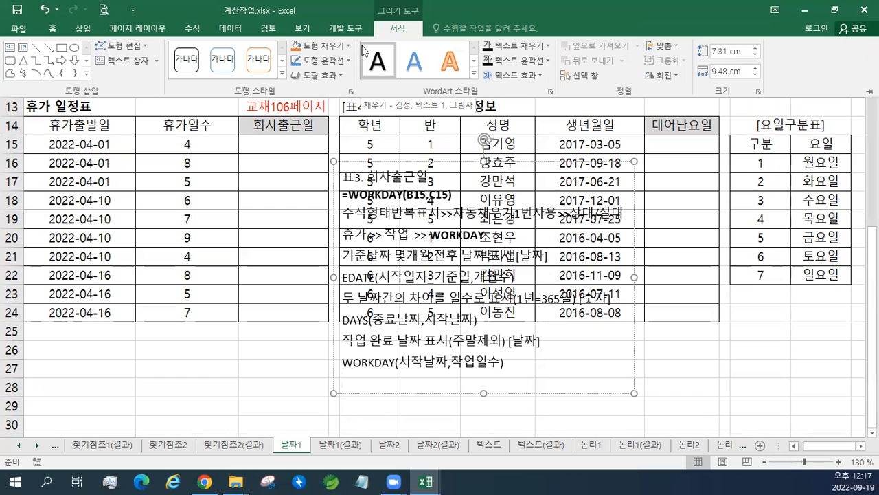
pyautogui.click(258, 68)
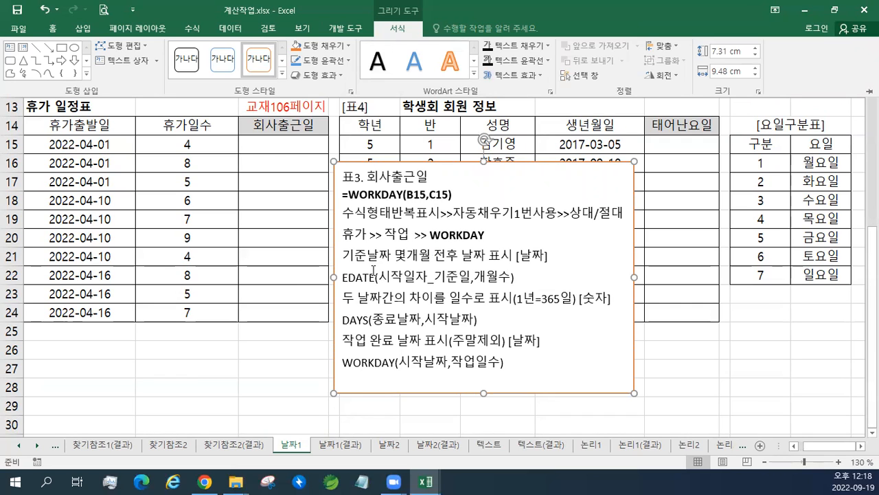
pyautogui.click(381, 162)
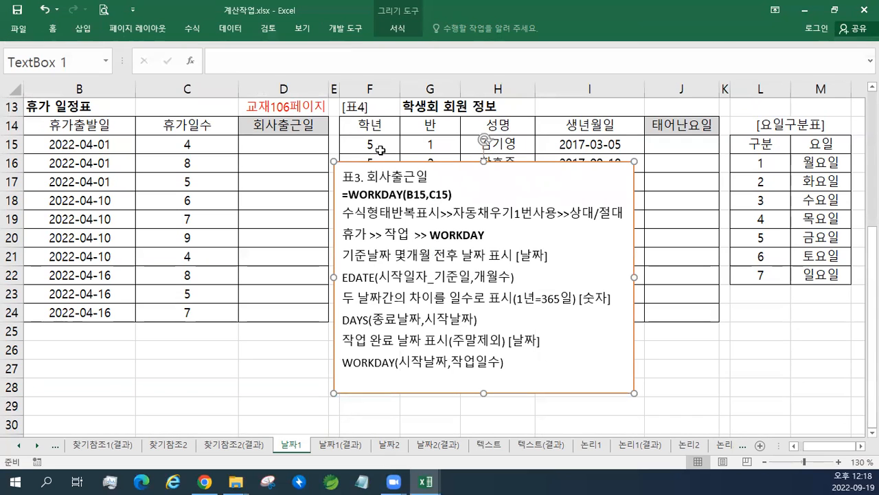
# - Nudge the 표3. 회사출근일 note box slightly up over 표4 and deselect it
pyautogui.moveTo(377, 162); pyautogui.dragTo(375, 159)
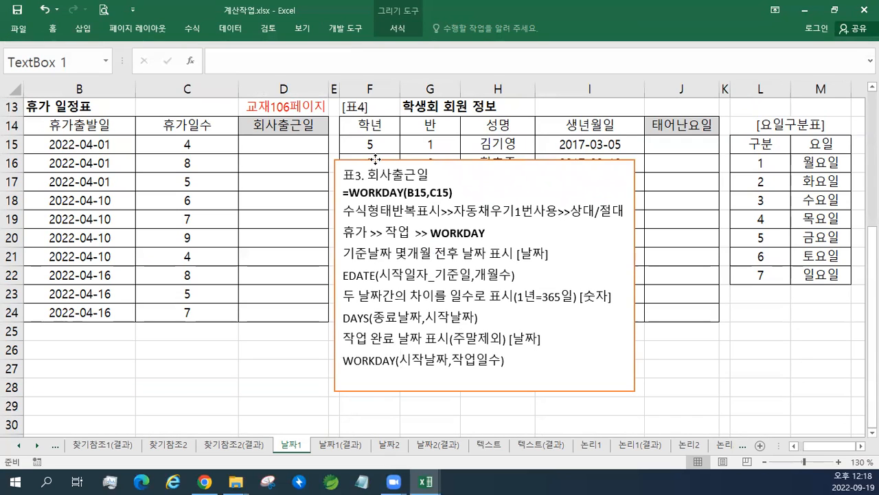
pyautogui.click(333, 144)
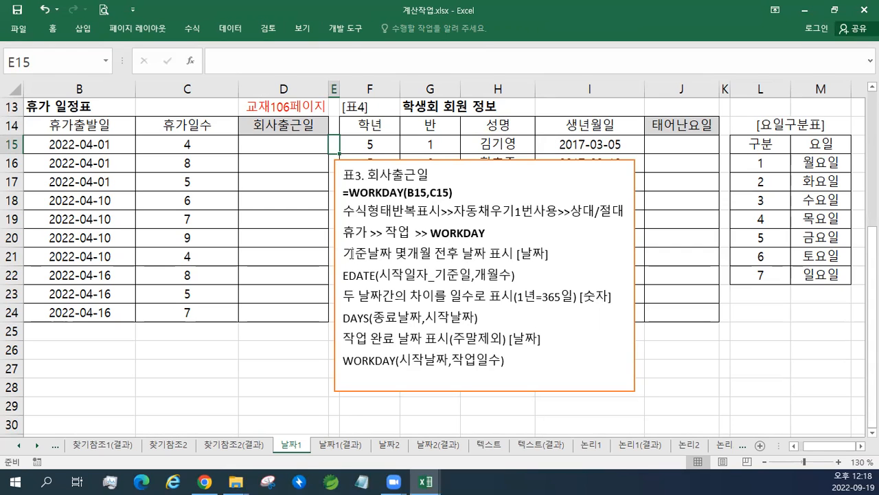
# - Examine the EDATE, DAYS and WORKDAY descriptions and syntax in the 표3. 회사출근일 note
pyautogui.click(352, 253)
pyautogui.moveTo(351, 253); pyautogui.dragTo(515, 254)
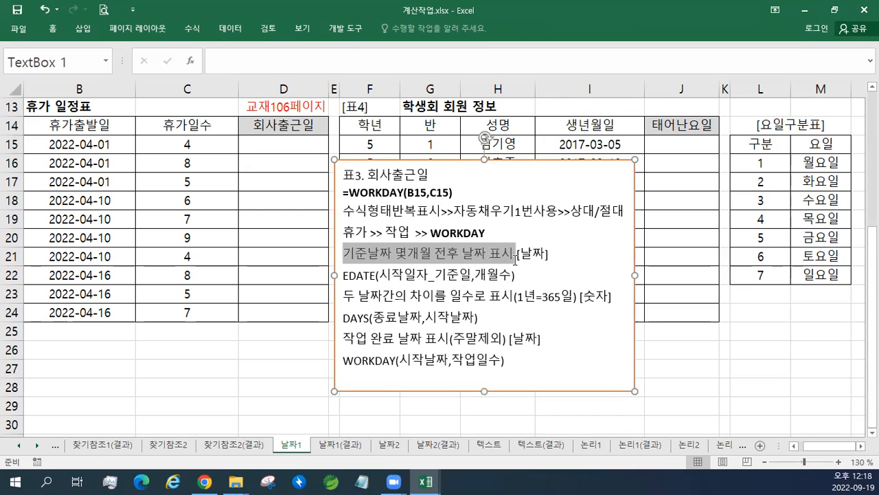
pyautogui.click(405, 334)
pyautogui.moveTo(343, 338); pyautogui.dragTo(439, 365)
pyautogui.click(412, 361)
pyautogui.moveTo(346, 252); pyautogui.dragTo(508, 278)
pyautogui.moveTo(510, 362); pyautogui.dragTo(328, 338)
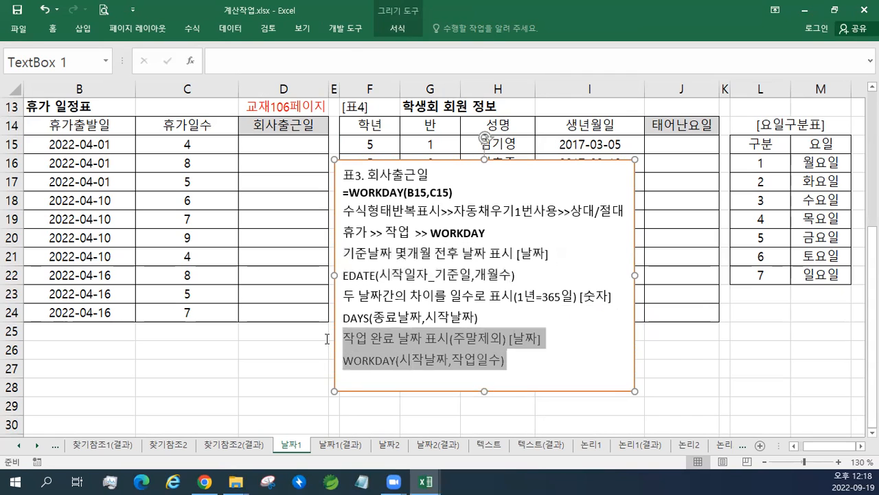
pyautogui.moveTo(514, 292); pyautogui.dragTo(371, 278)
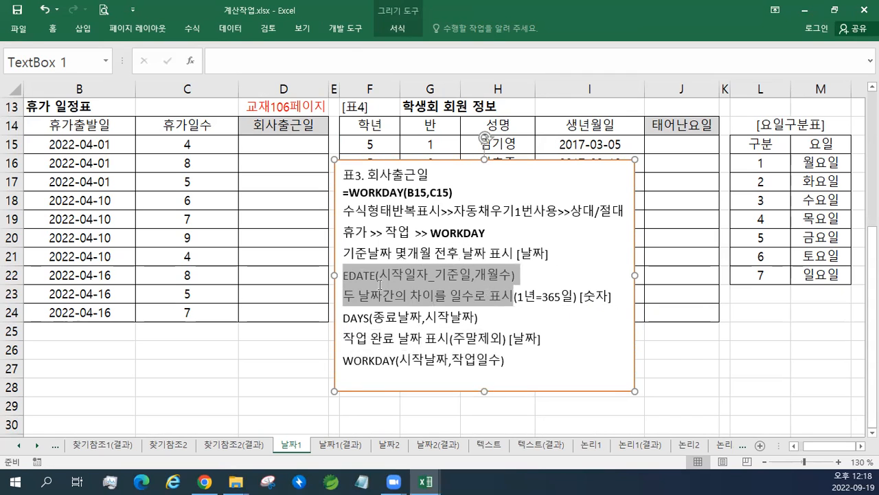
pyautogui.click(379, 285)
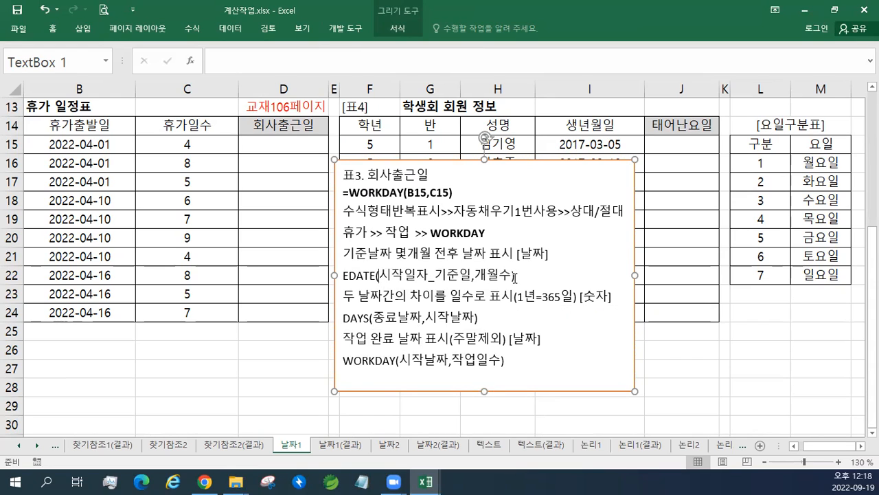
pyautogui.moveTo(506, 279); pyautogui.dragTo(332, 259)
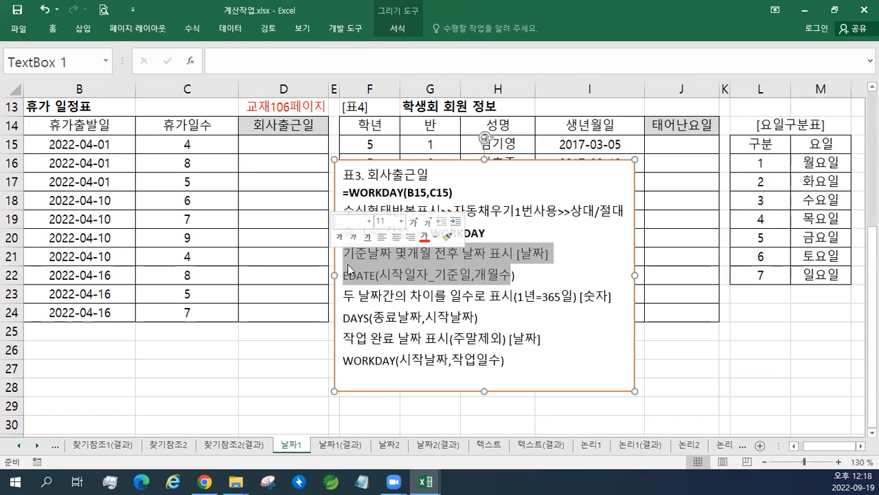
pyautogui.click(447, 261)
# - Compare the note's WORKDAY explanation and 휴가 >> 작업 >> WORKDAY hint with 휴가출발일 in B15, 휴가일수 in C15 and D15
pyautogui.click(189, 142)
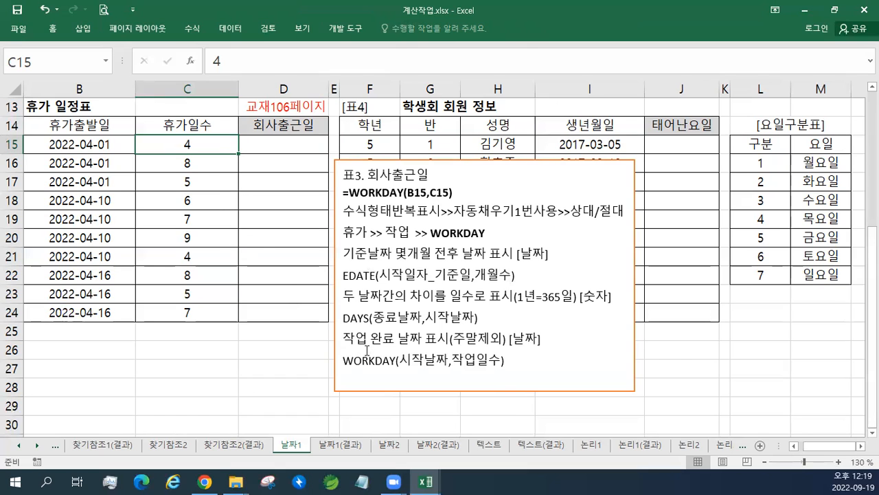
pyautogui.moveTo(347, 338); pyautogui.dragTo(452, 341)
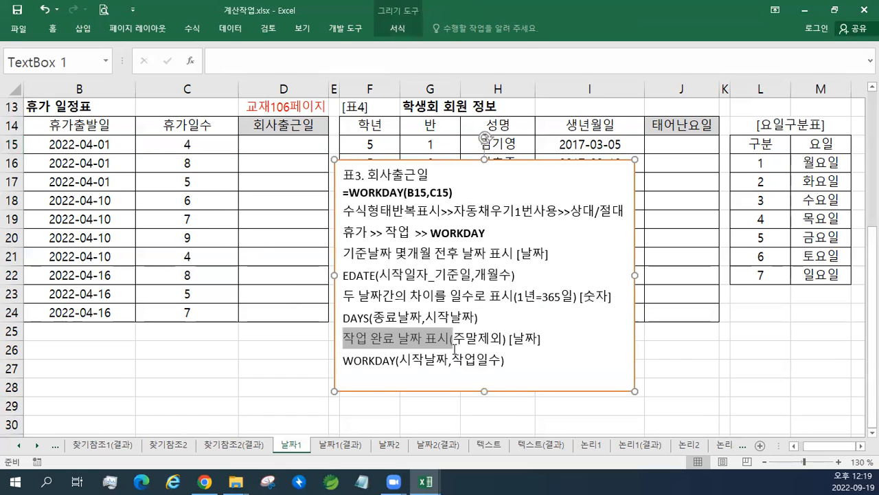
pyautogui.click(454, 347)
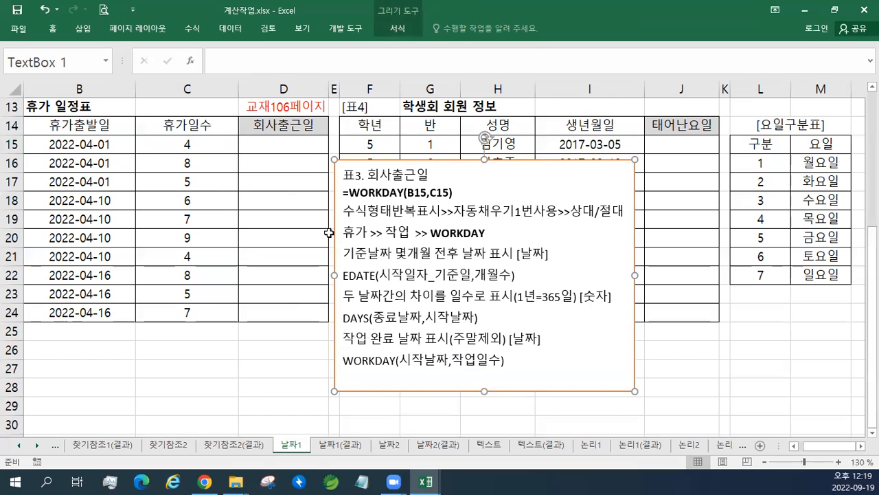
pyautogui.moveTo(343, 233); pyautogui.dragTo(427, 237)
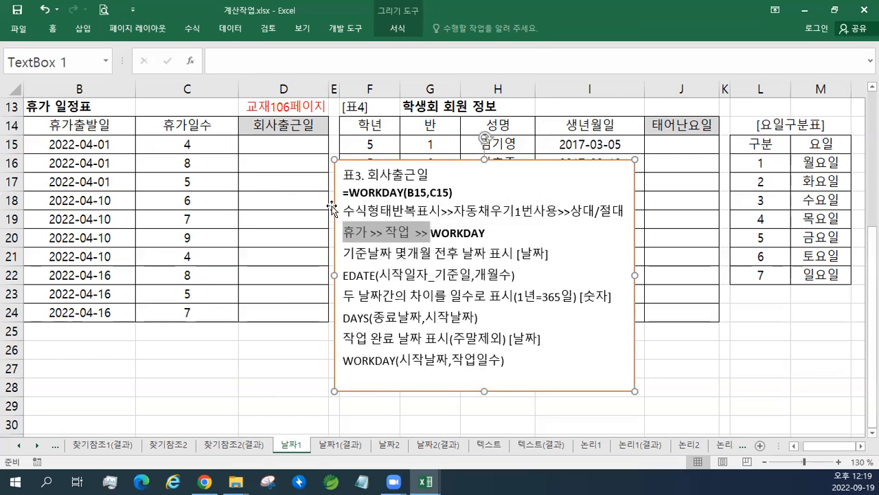
pyautogui.click(97, 146)
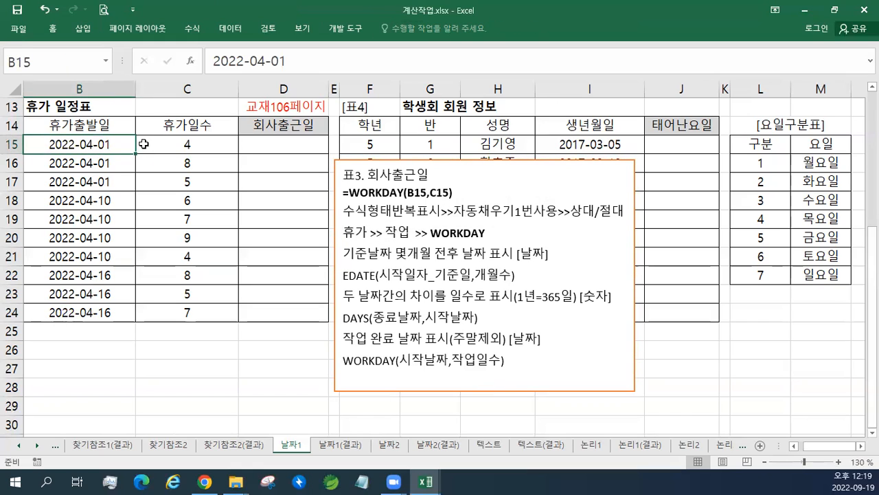
pyautogui.click(182, 144)
pyautogui.click(273, 146)
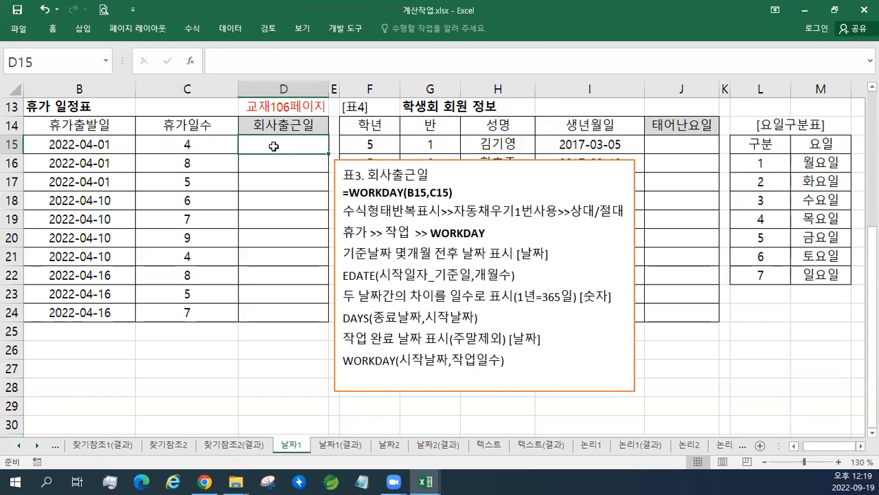
pyautogui.click(112, 147)
pyautogui.click(178, 145)
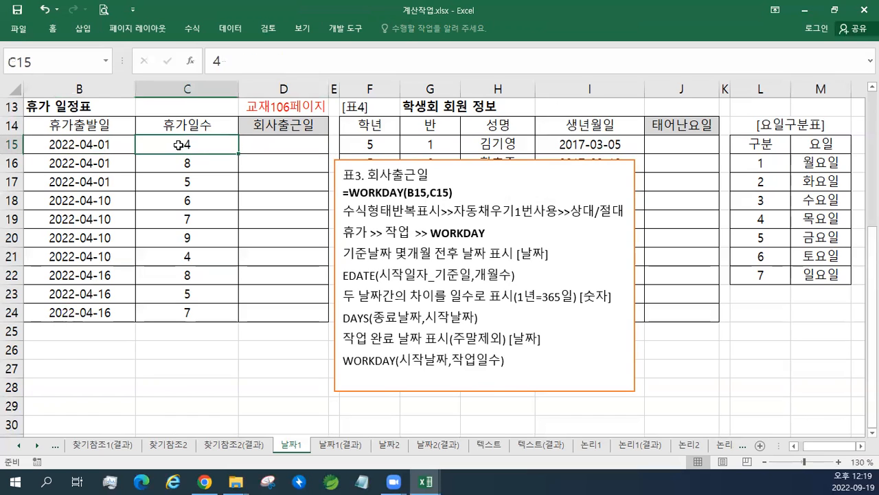
pyautogui.click(265, 141)
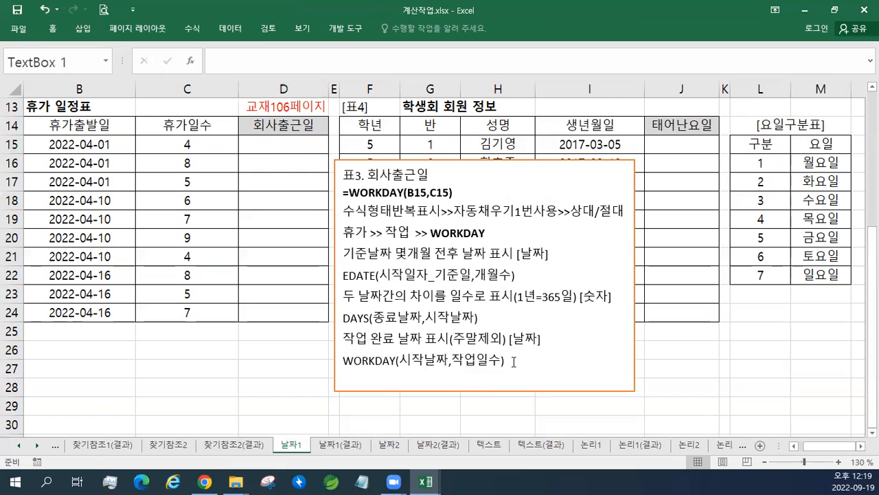
pyautogui.moveTo(507, 360); pyautogui.dragTo(343, 331)
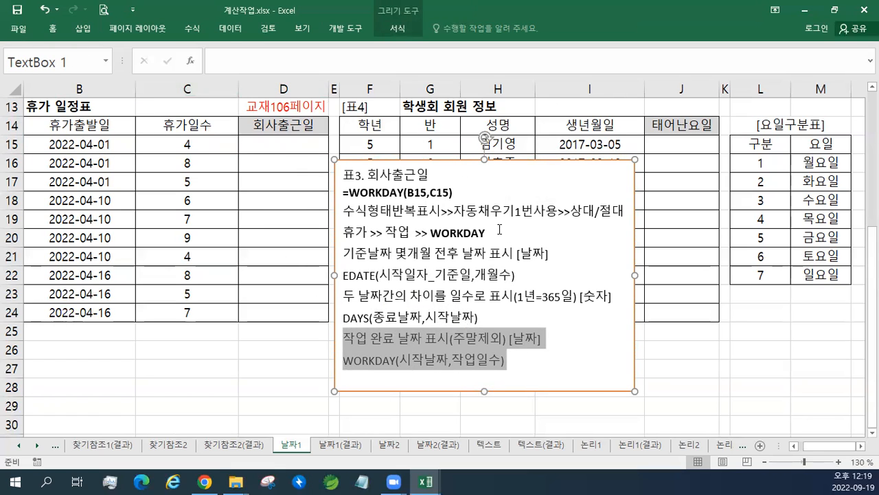
pyautogui.moveTo(477, 233); pyautogui.dragTo(329, 232)
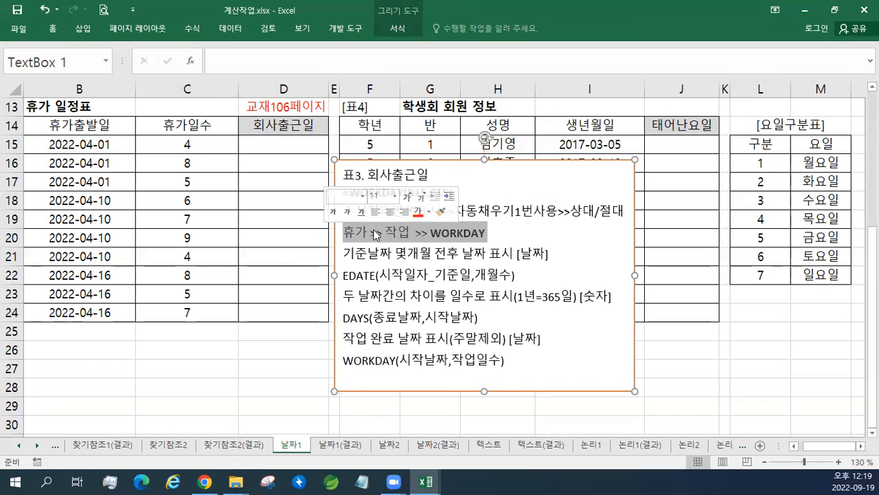
pyautogui.moveTo(496, 229); pyautogui.dragTo(340, 234)
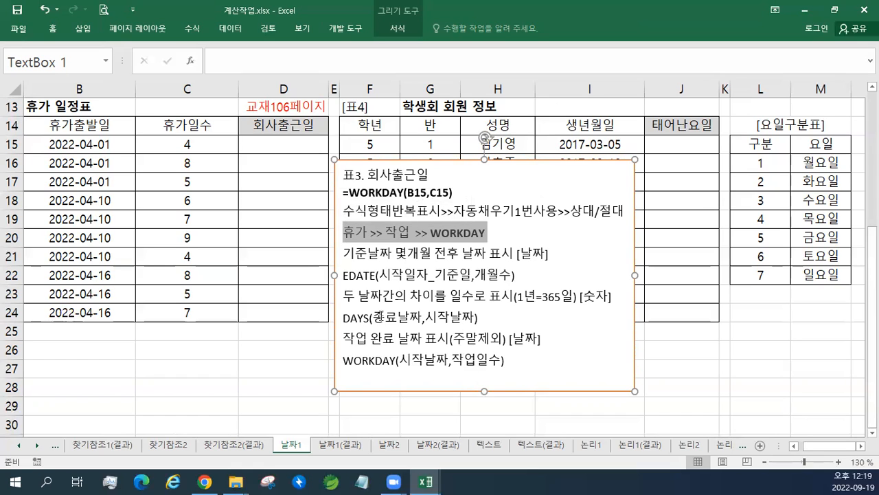
pyautogui.click(429, 237)
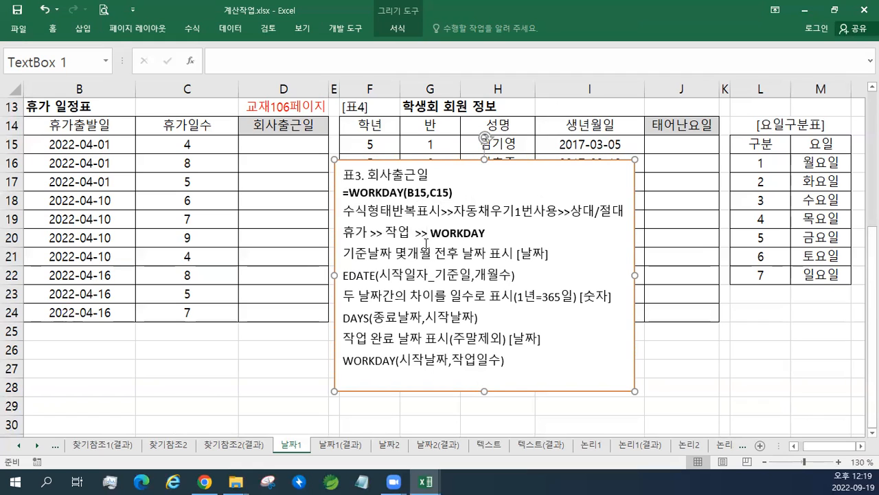
# - Calculate 회사출근일 in D15 with =WORKDAY(B15,C15) and fill the formula down to D24
pyautogui.moveTo(267, 146); pyautogui.dragTo(284, 314)
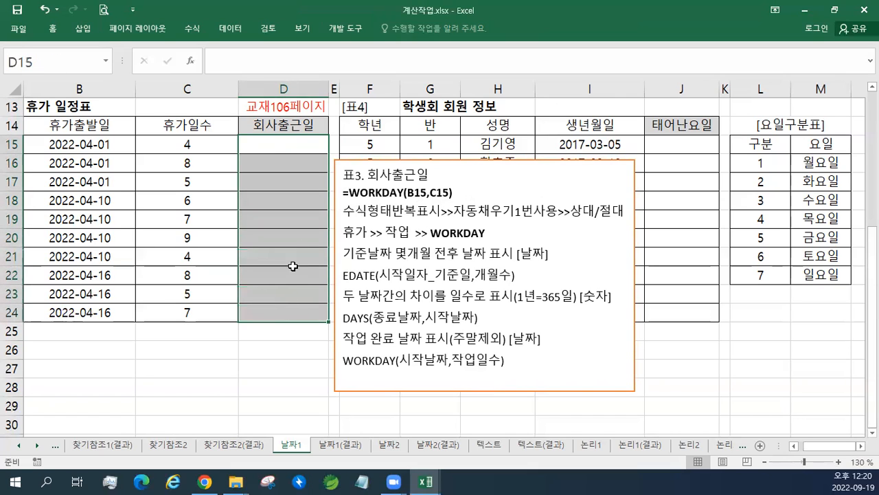
pyautogui.click(275, 145)
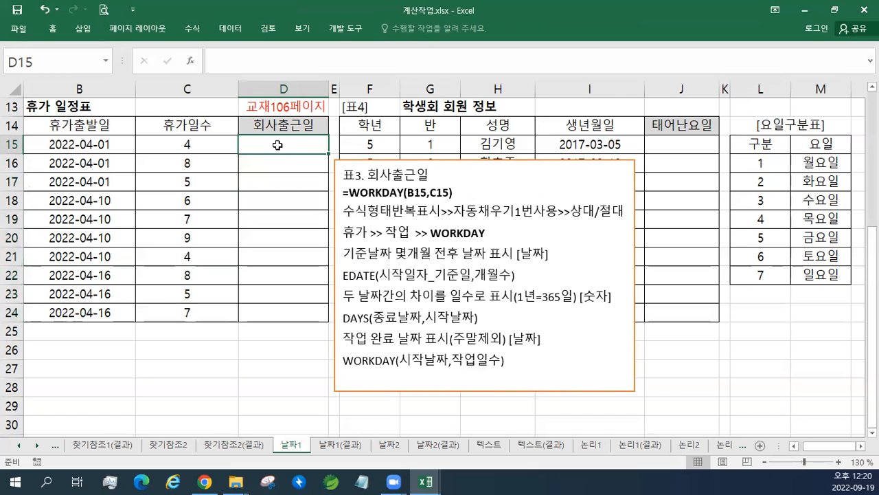
pyautogui.write('=잭')
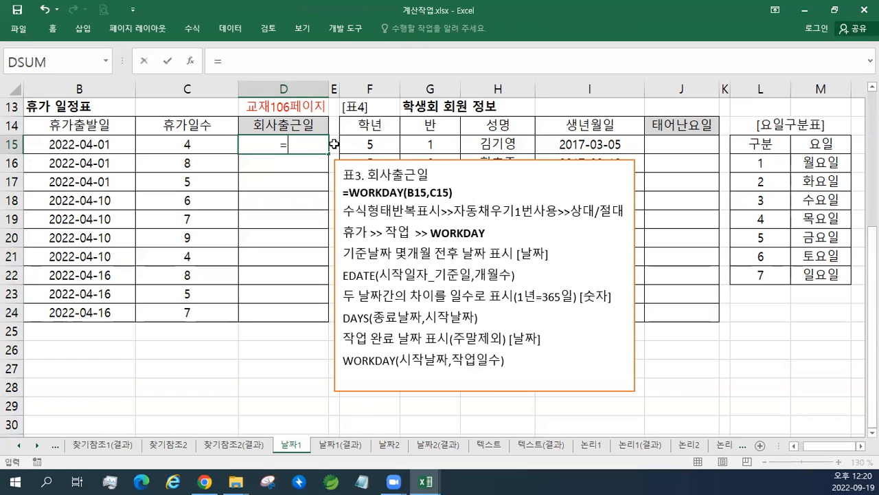
pyautogui.press('BackSpace')
pyautogui.press('BackSpace')
pyautogui.press('BackSpace')
pyautogui.write('WORKDAY(')
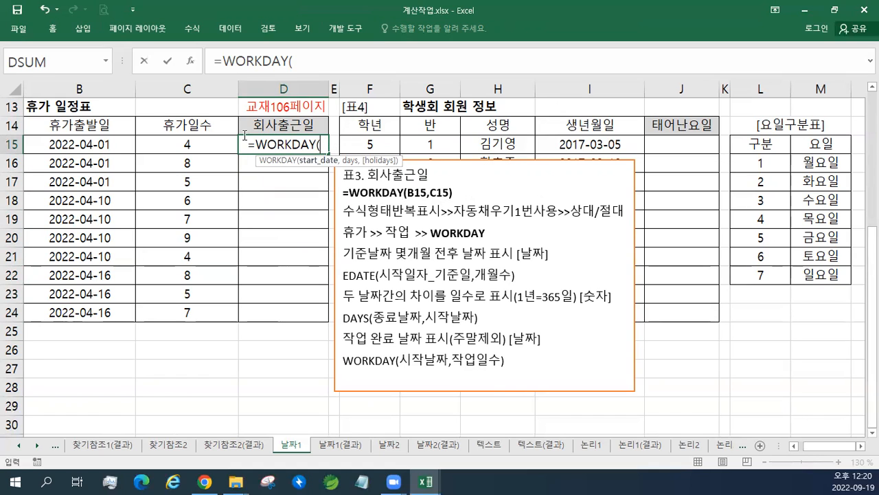
pyautogui.click(115, 145)
pyautogui.write(',')
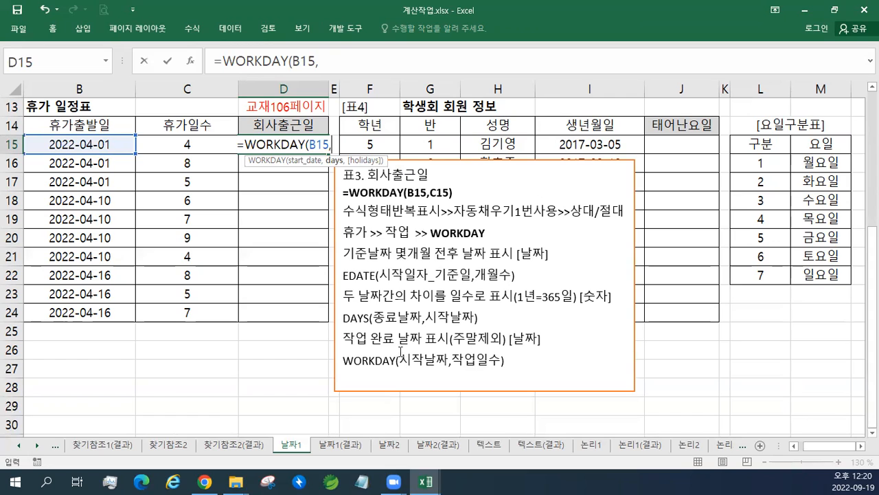
pyautogui.click(153, 145)
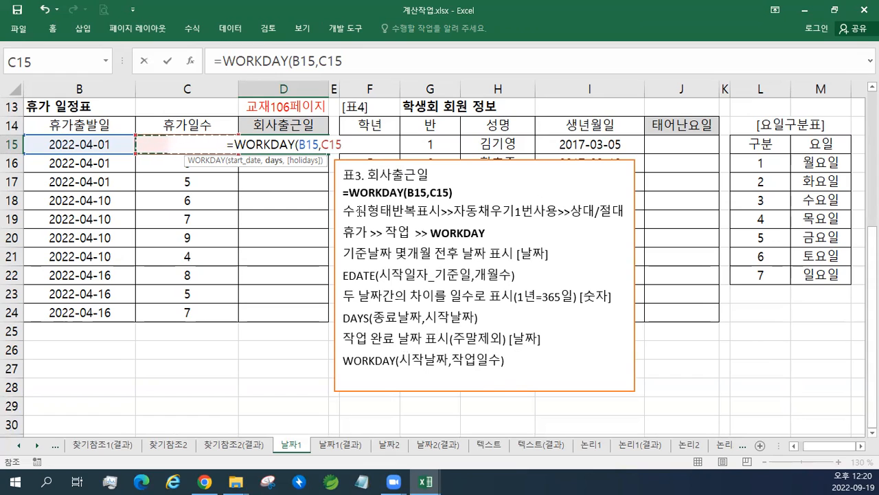
pyautogui.write(')')
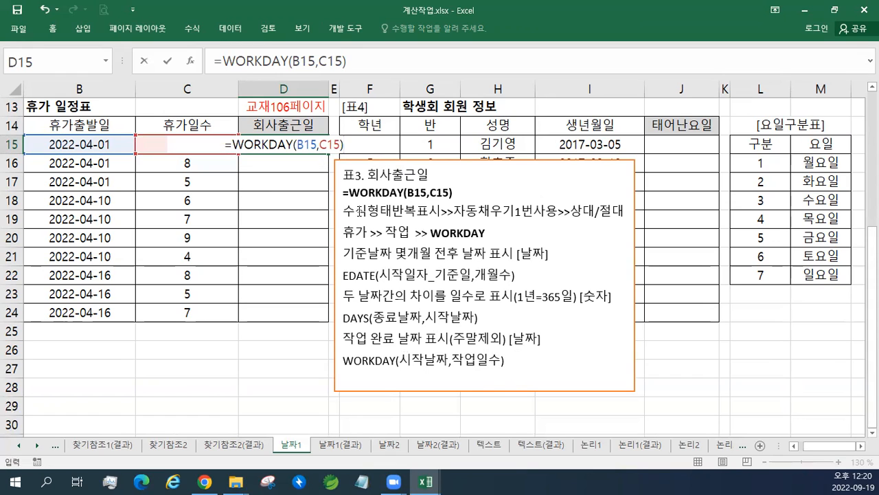
pyautogui.press('Return')
pyautogui.press('Up')
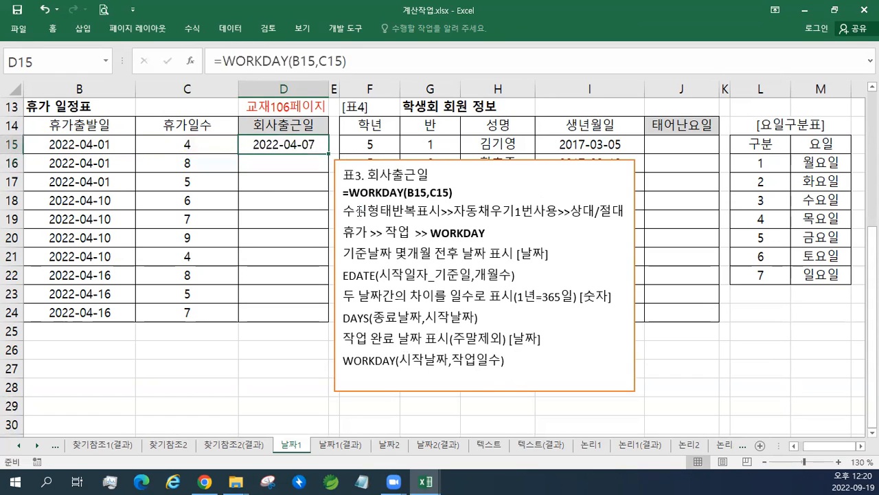
pyautogui.moveTo(328, 154); pyautogui.dragTo(329, 320)
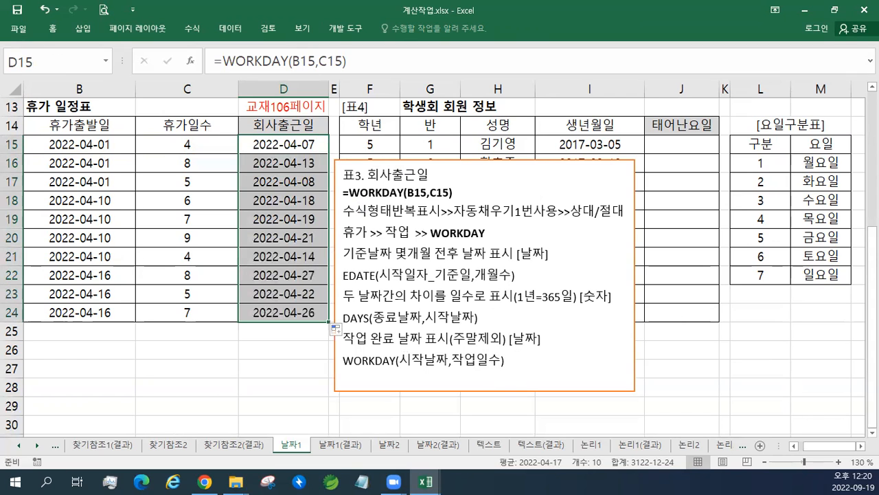
# - Enlarge the font of the =WORKDAY(B15,C15) line in the 표3. 회사출근일 note by two increments
pyautogui.click(485, 274)
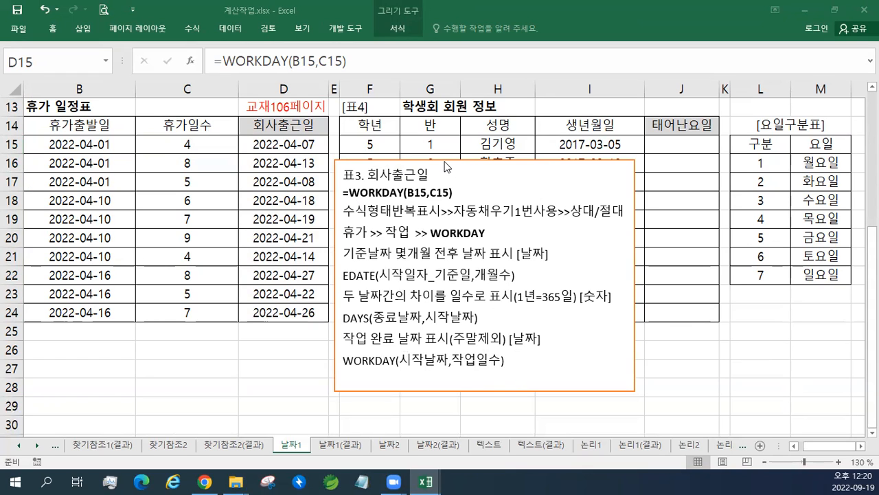
pyautogui.tripleClick(446, 191)
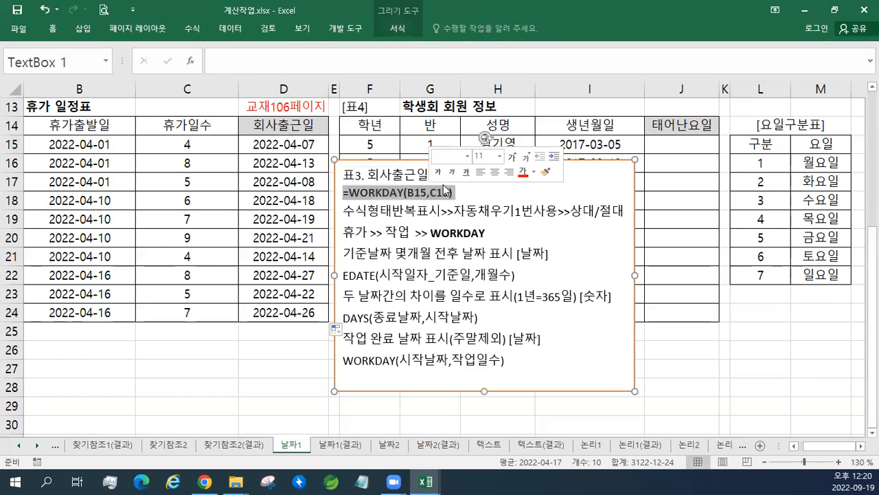
pyautogui.click(511, 156)
pyautogui.click(512, 156)
pyautogui.click(296, 144)
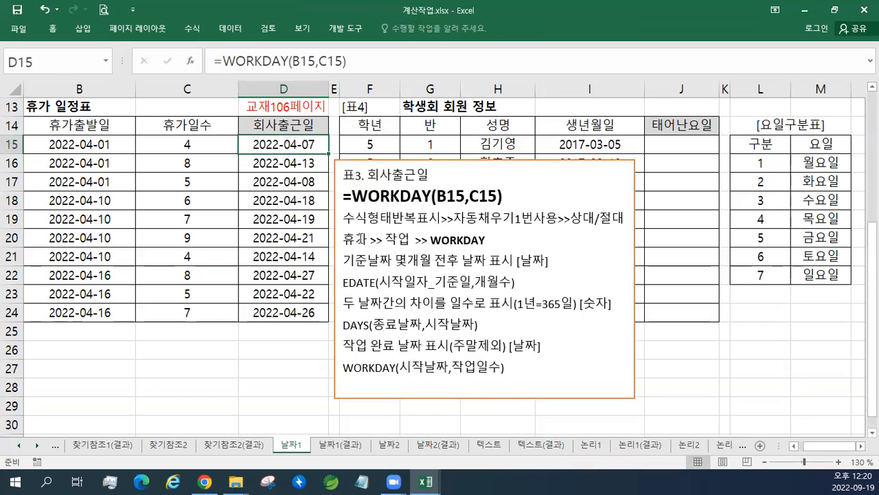
# - Color the words 휴가 and 작업 red in the note's 휴가 >> 작업 >> WORKDAY line
pyautogui.doubleClick(350, 239)
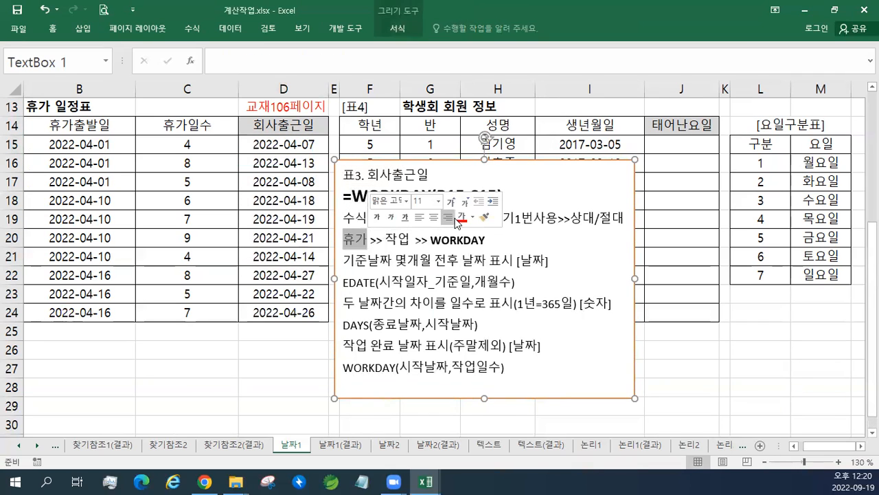
pyautogui.moveTo(386, 239); pyautogui.dragTo(409, 238)
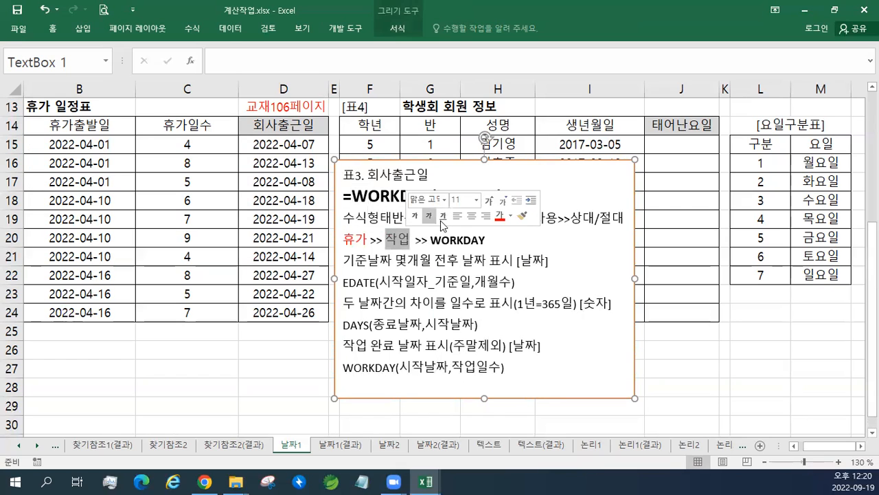
pyautogui.click(500, 217)
pyautogui.click(556, 245)
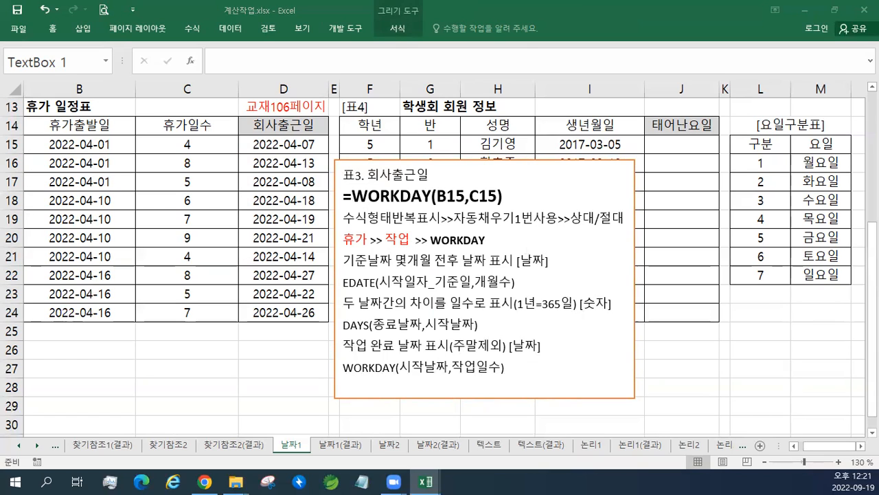
# - Move the 표3. 회사출근일 note box rightward over 표4 so its left edge sits within column F
pyautogui.click(395, 162)
pyautogui.moveTo(364, 162); pyautogui.dragTo(407, 145)
pyautogui.scroll(3, 416, 155)
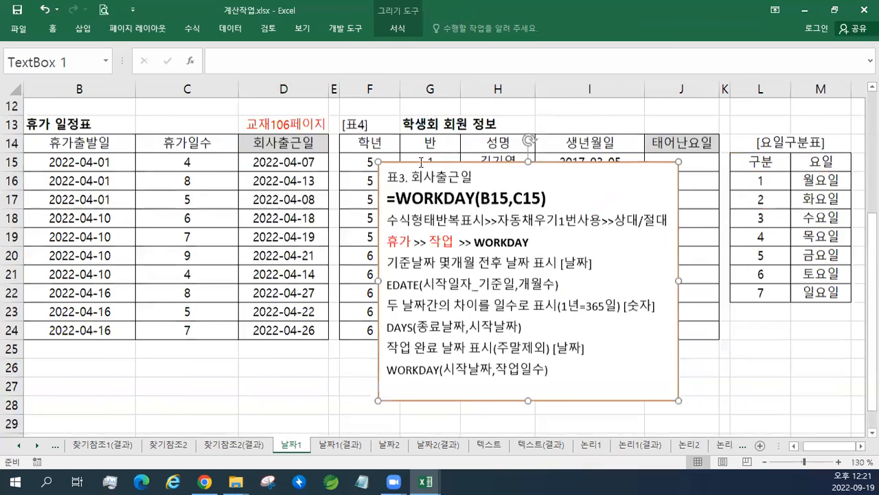
# - Move the 표3. 회사출근일 note box beside 표2 so its upper-left corner sits at about cell L3
pyautogui.moveTo(437, 308); pyautogui.dragTo(665, 164)
pyautogui.click(860, 446)
pyautogui.click(860, 446)
pyautogui.click(861, 446)
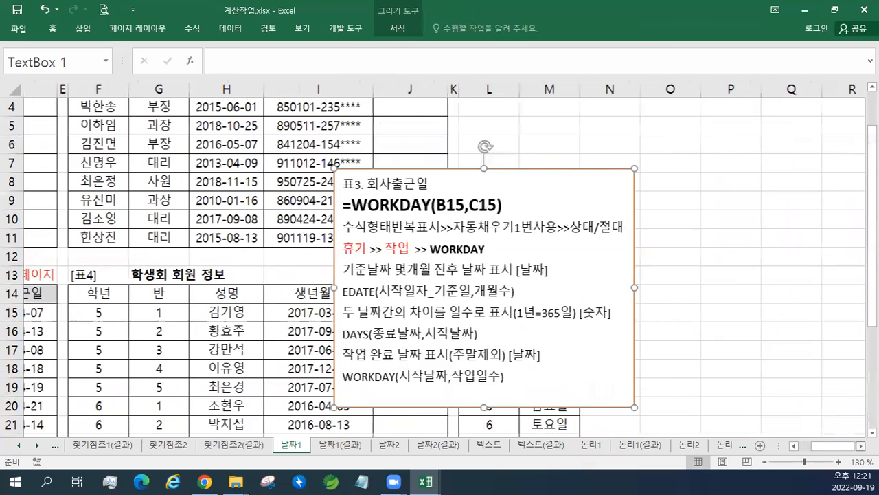
pyautogui.scroll(1, 614, 368)
pyautogui.moveTo(380, 221); pyautogui.dragTo(505, 143)
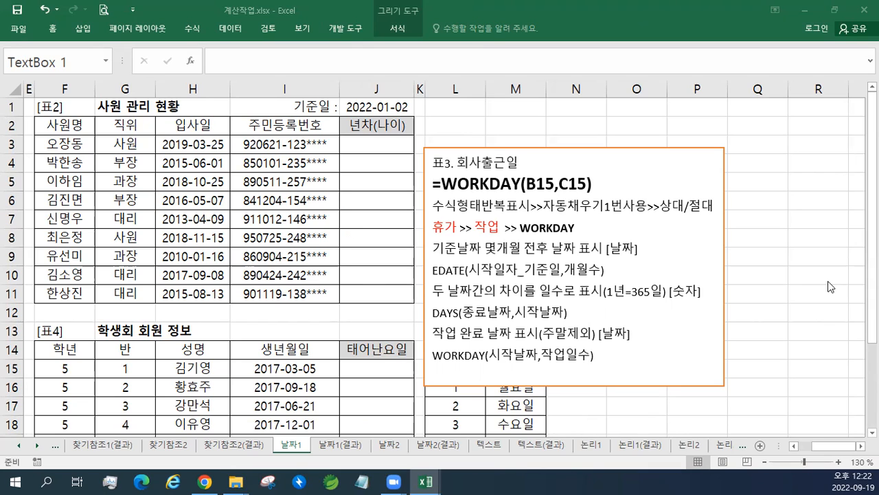
pyautogui.click(380, 139)
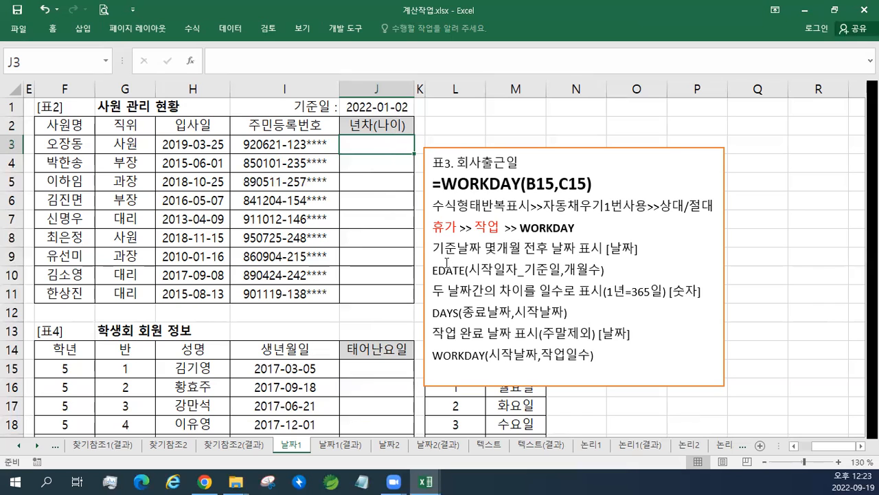
# - Insert the 표2. 년차(나이) notes above the 표3 text, with =YEAR($J$1)-YEAR(H3)&"년차("&YEAR($J$1)-(1900+LEFT(I3,2))&")" and explanations of YEAR, LEFT and the & operator
pyautogui.click(435, 165)
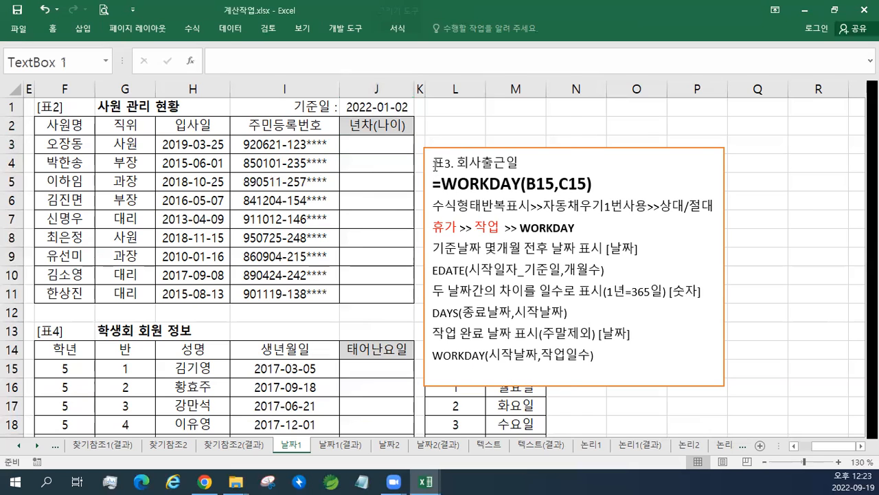
pyautogui.press('Return')
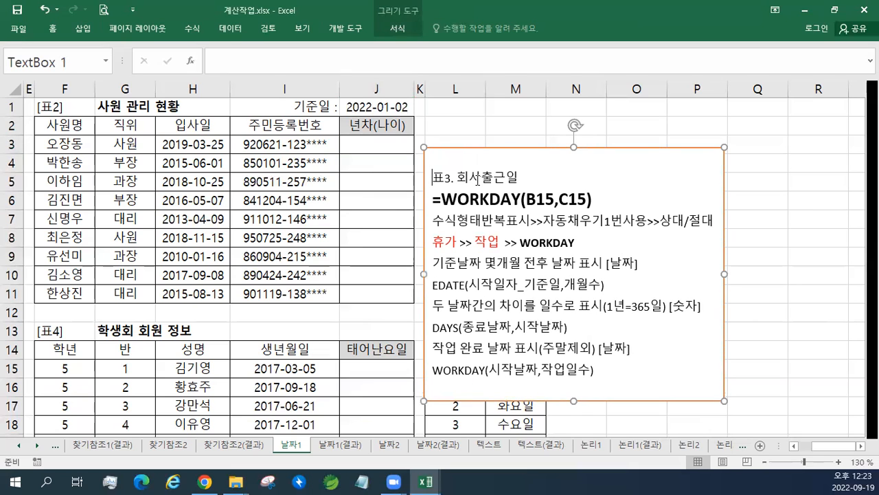
pyautogui.click(453, 161)
pyautogui.write('표2. 년차(나이) =YEAR($J$1)-YEAR(H3)&"년차("&YEAR($J$1)-(1900+LEFT(I3,2))&")" 수식형태반복표시>>자동채우기1번사용>>상대/절대 년차\t=YEAR(J1)-YEAR(H3) 나이\t=YEAR(J1)-(1900+LEFT(I3,2)) 날짜에서 년도 표시 [숫자] YEAR(날짜) 문자 왼쪽부터 몇 글자를 추출하여 표시 [문자] LEFT(문자,추출할글자수) 데이터 연결 & 연산자')
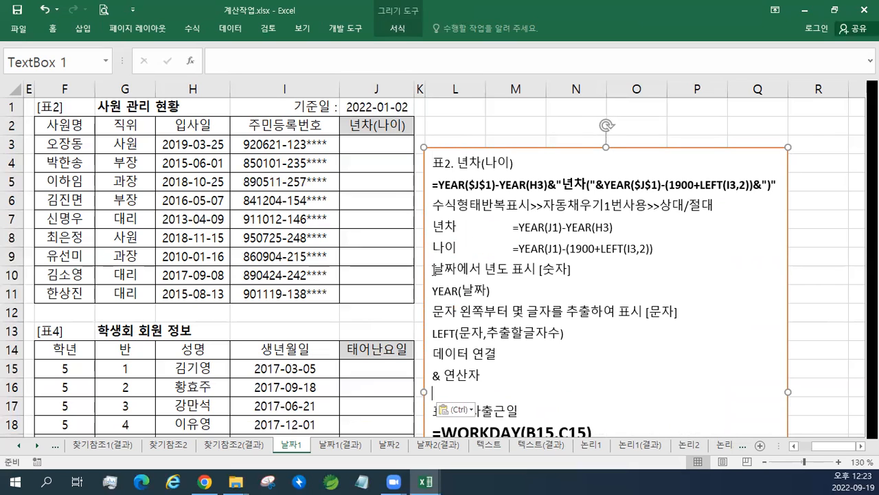
pyautogui.moveTo(434, 270); pyautogui.dragTo(501, 295)
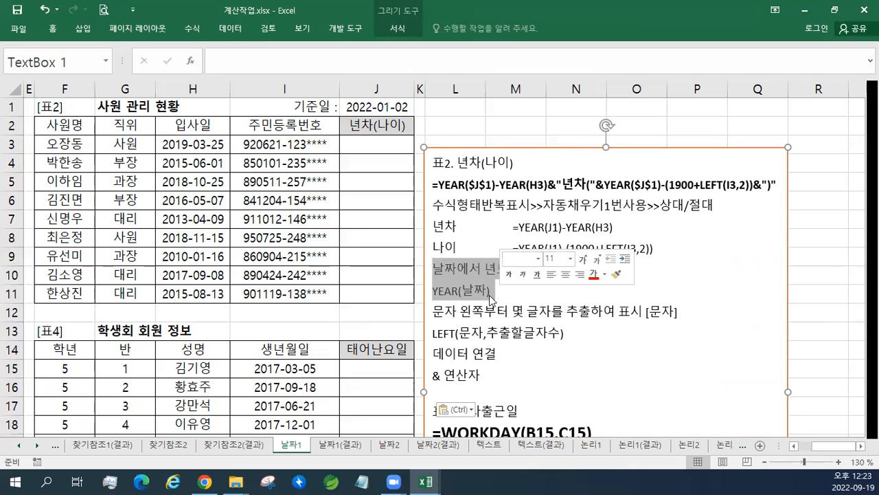
pyautogui.moveTo(435, 310); pyautogui.dragTo(565, 333)
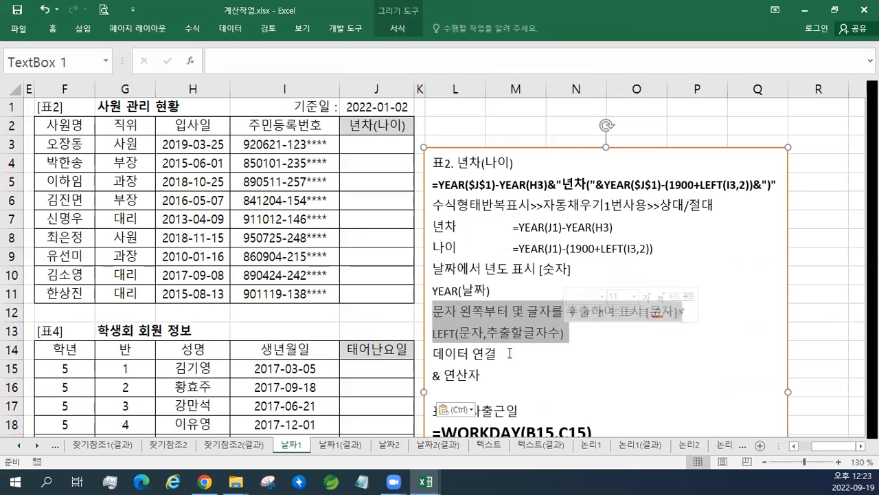
pyautogui.moveTo(434, 353); pyautogui.dragTo(484, 376)
pyautogui.click(507, 379)
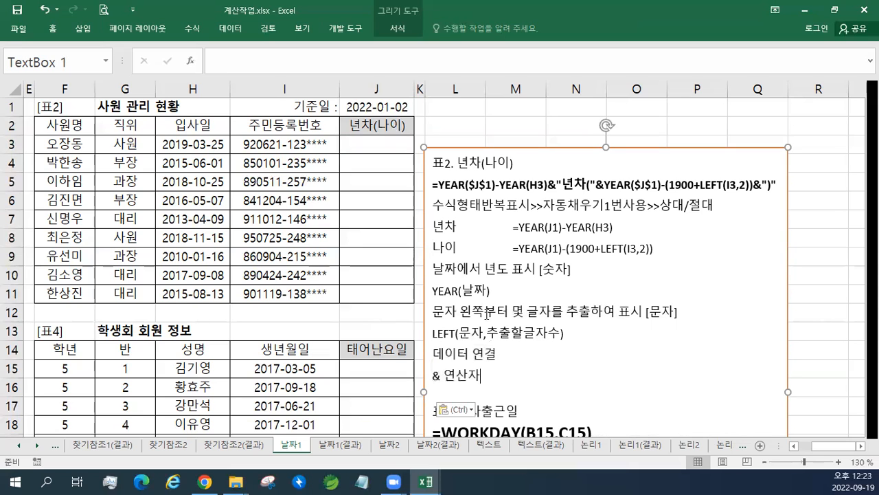
# - Enlarge the 표2. 년차(나이) note's bold formula line to 16 pt and move the box so its upper-left corner sits at about J7
pyautogui.tripleClick(440, 184)
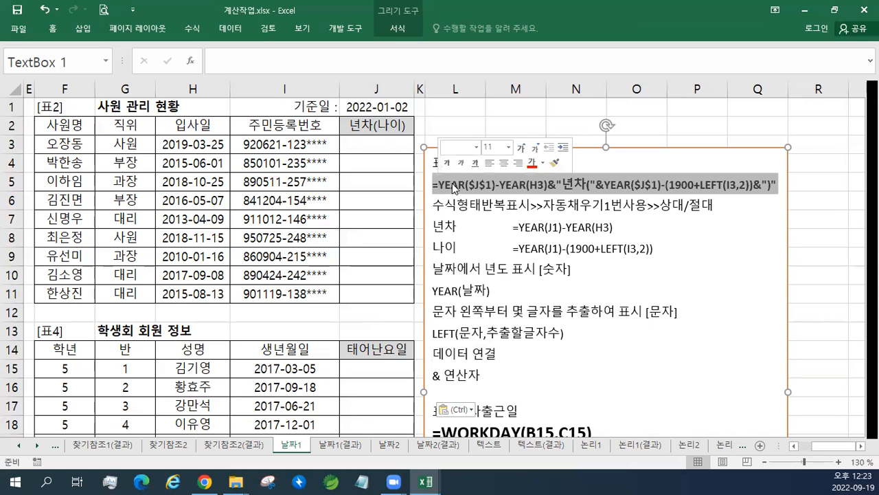
pyautogui.click(520, 149)
pyautogui.click(519, 149)
pyautogui.click(519, 149)
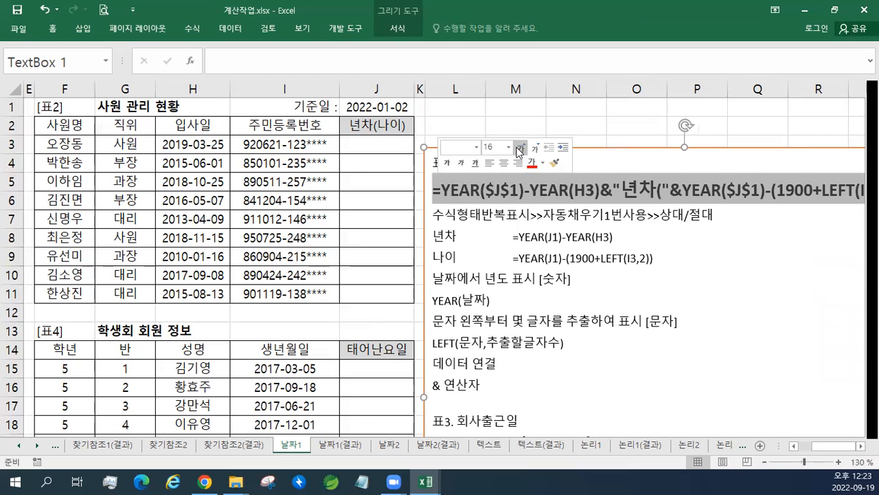
pyautogui.moveTo(589, 147)
pyautogui.mouseDown()
pyautogui.moveTo(510, 199)
pyautogui.moveTo(518, 209)
pyautogui.mouseUp()
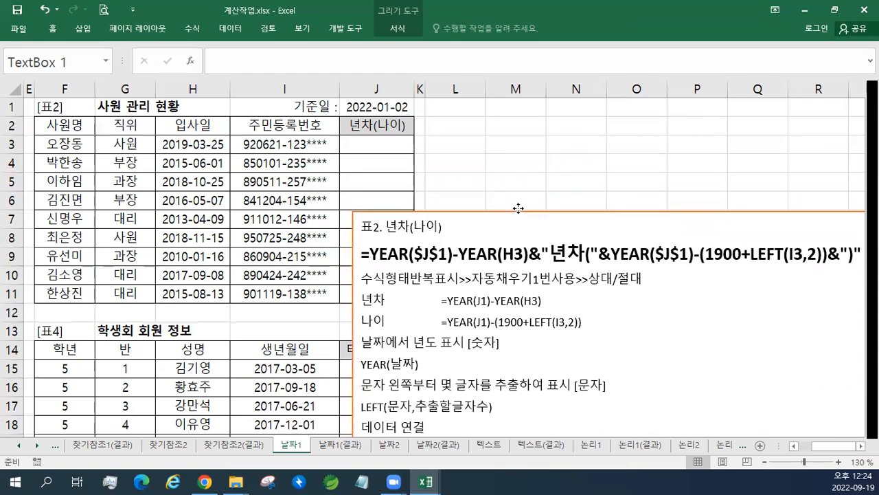
# - Begin the 년차(나이) formula in J3 with =YEAR($J$1), using an absolute reference to the 기준일 cell
pyautogui.click(374, 143)
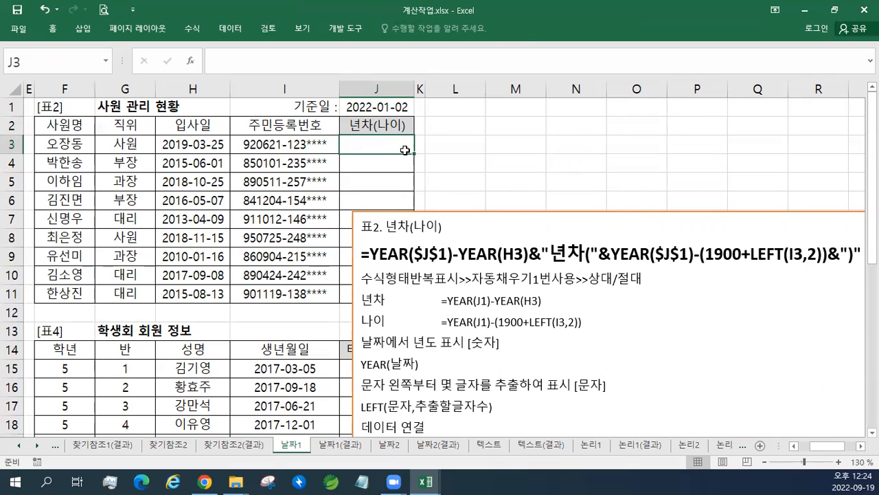
pyautogui.moveTo(362, 278); pyautogui.dragTo(645, 278)
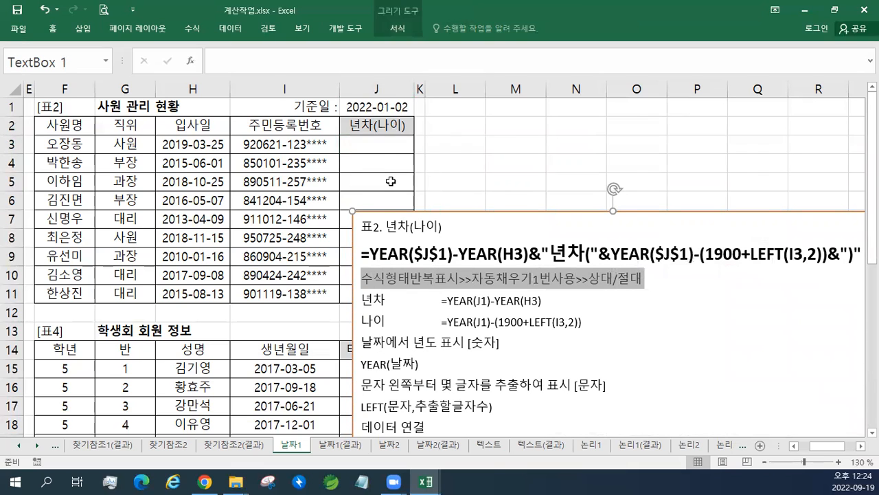
pyautogui.click(397, 154)
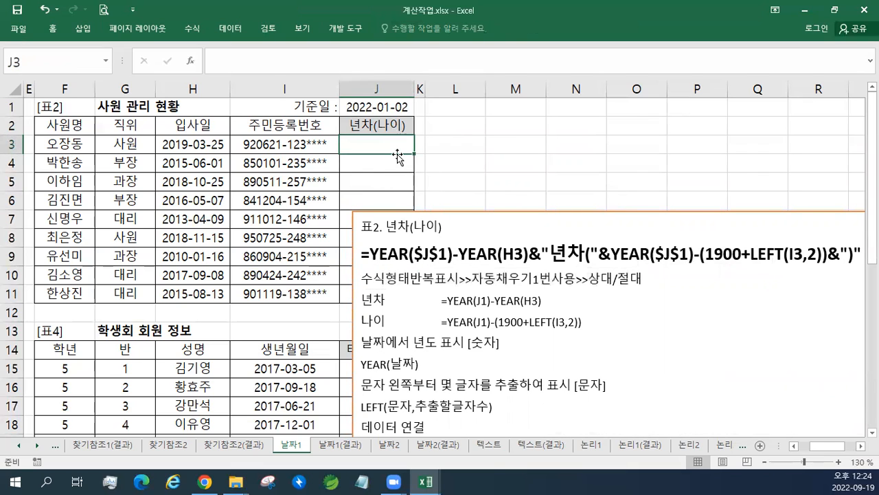
pyautogui.write('=')
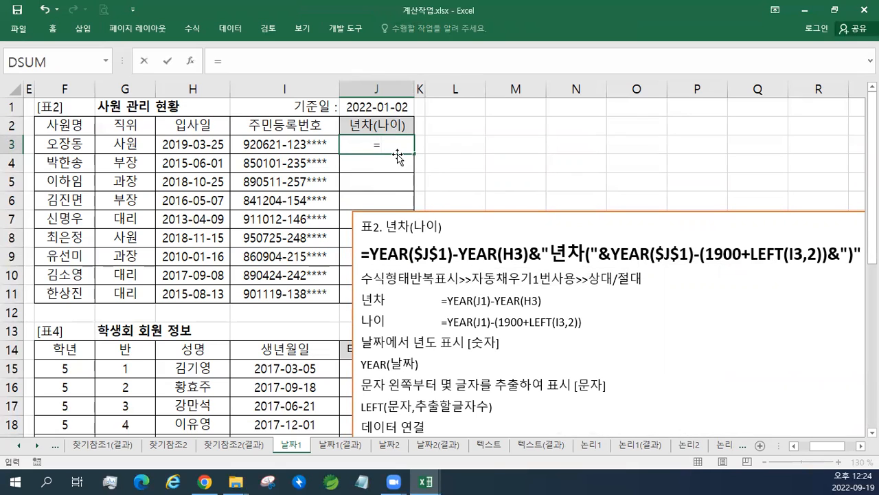
pyautogui.click(395, 110)
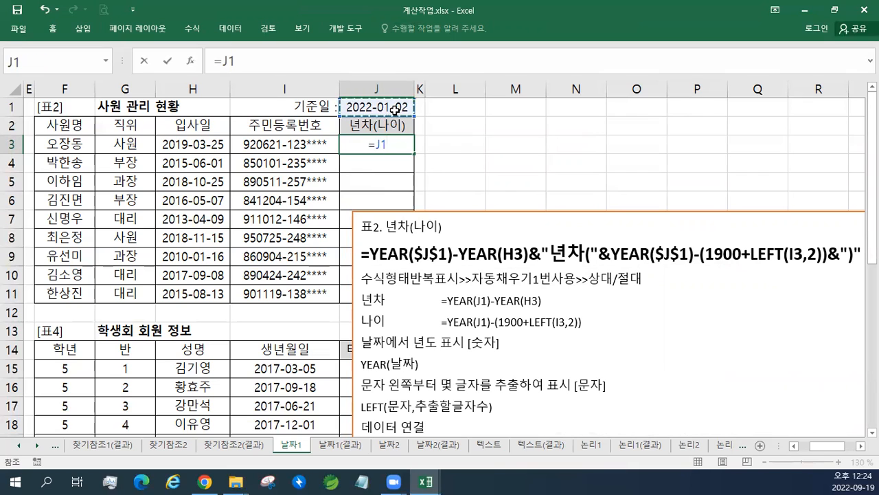
pyautogui.click(376, 145)
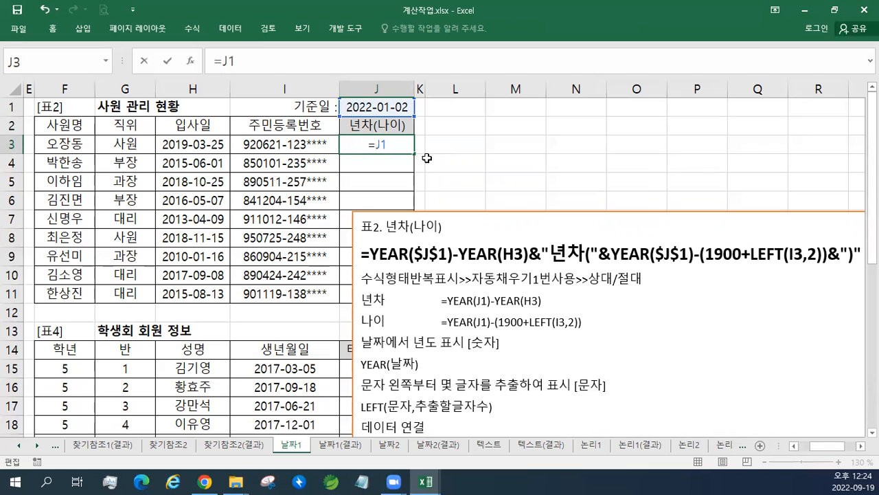
pyautogui.write('YEAR')
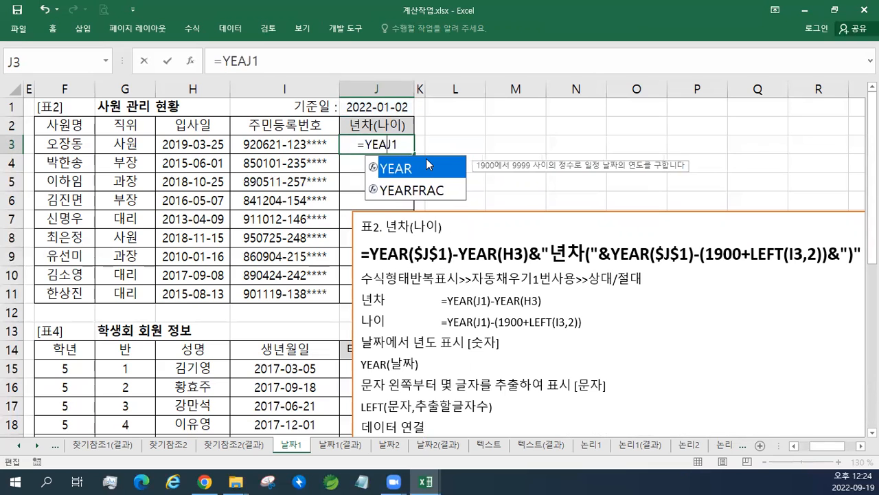
pyautogui.write('*')
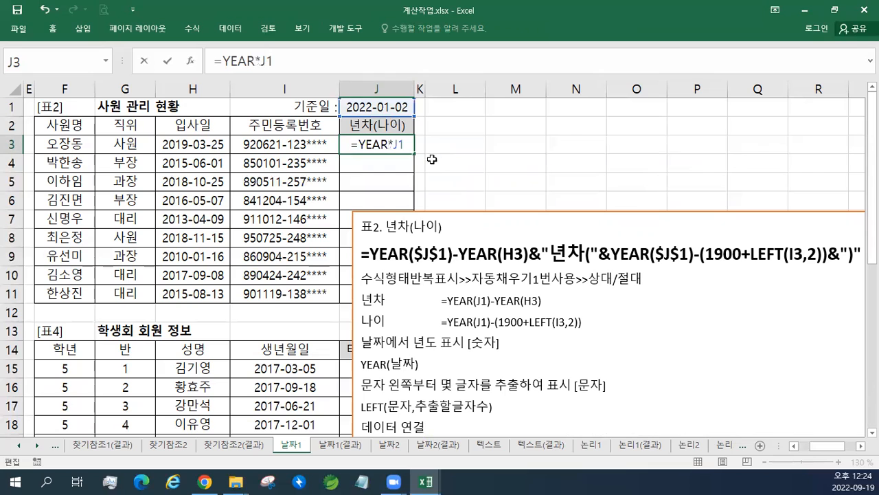
pyautogui.press('BackSpace')
pyautogui.write('(')
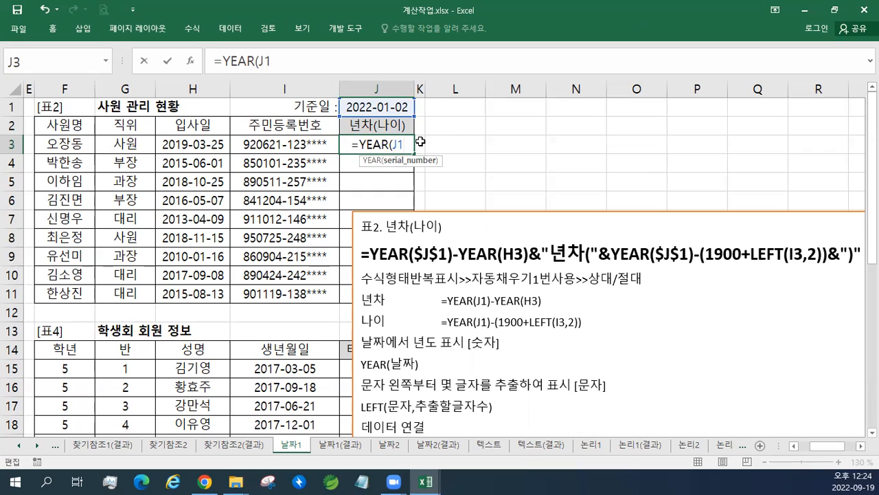
pyautogui.press('F4')
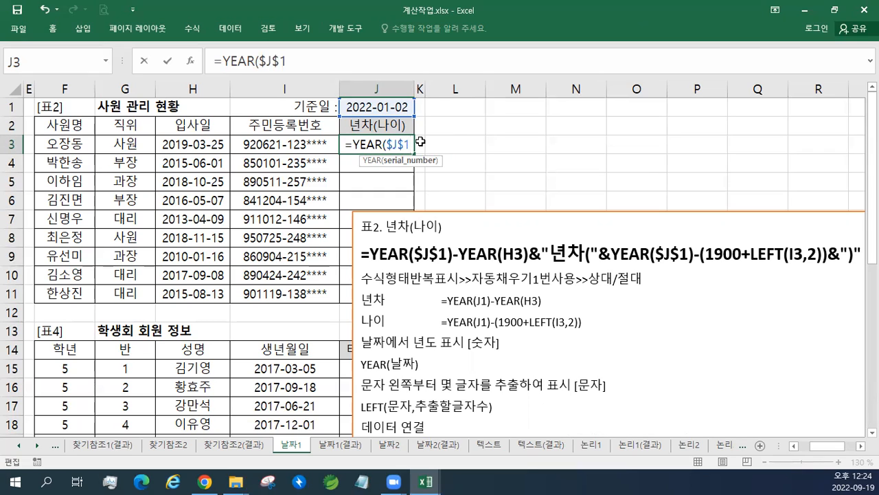
pyautogui.write(')')
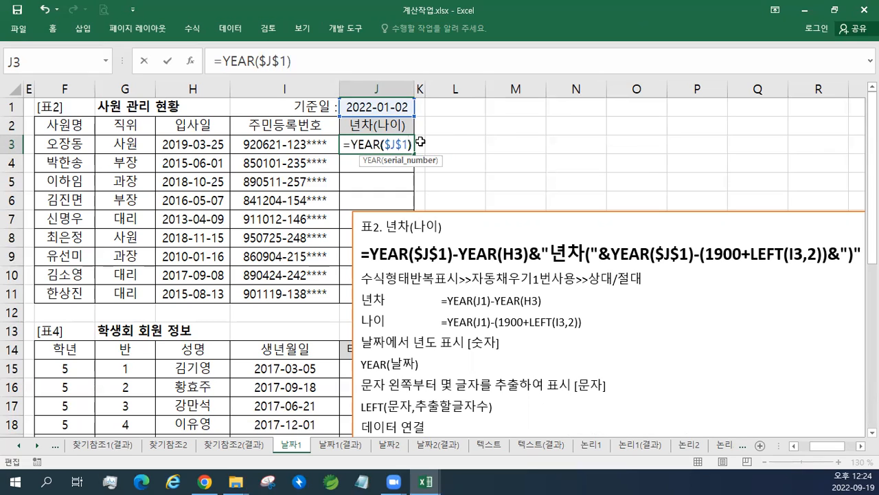
# - Complete the J3 formula as =YEAR($J$1)-YEAR(H3) and fill it down to J11
pyautogui.write('-')
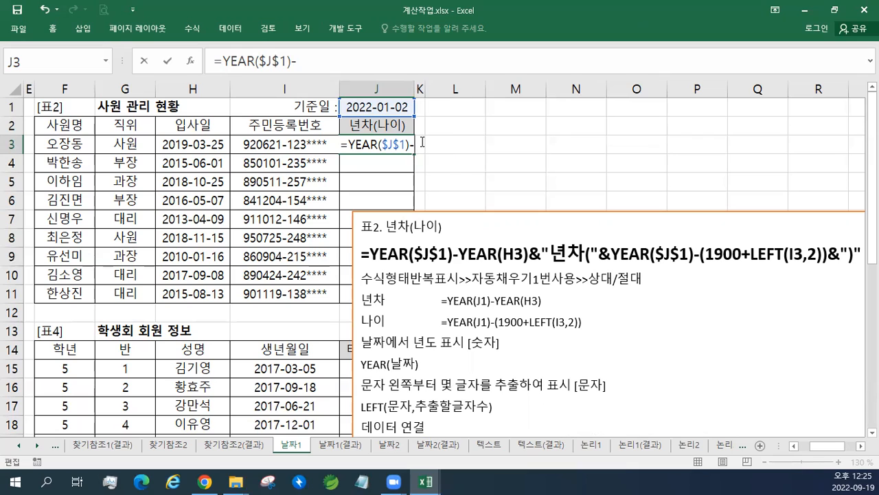
pyautogui.write('YEAR')
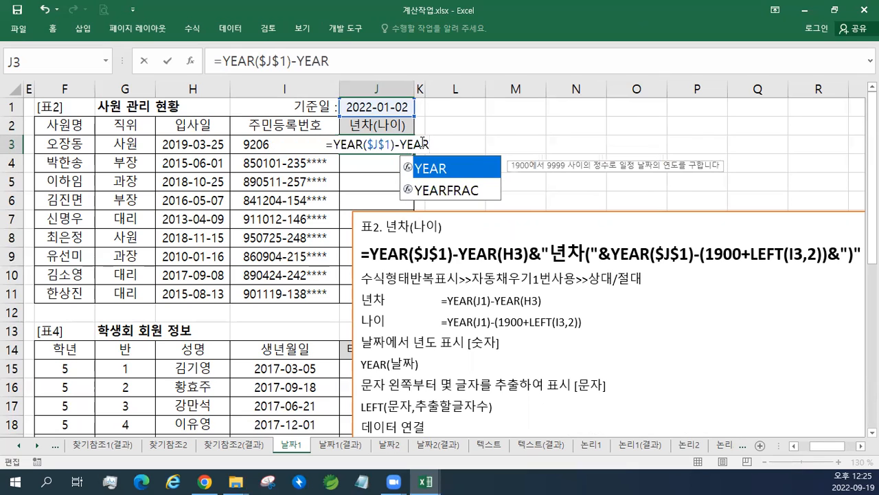
pyautogui.write('(')
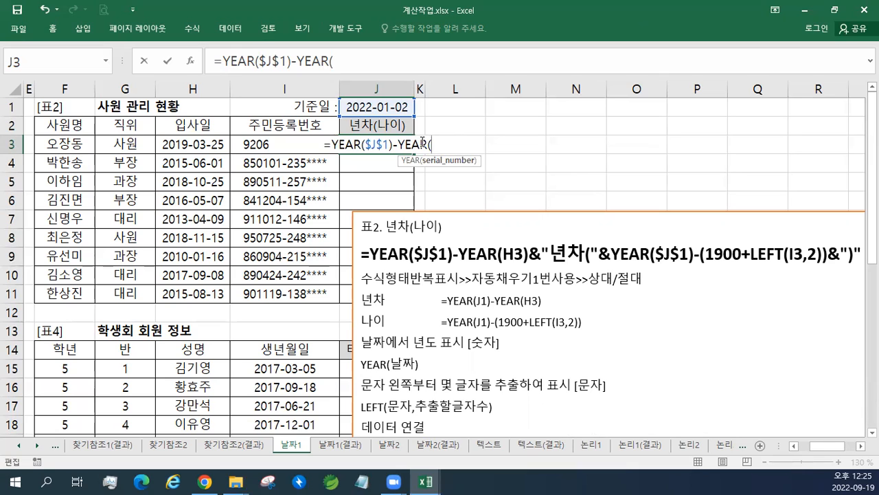
pyautogui.click(203, 144)
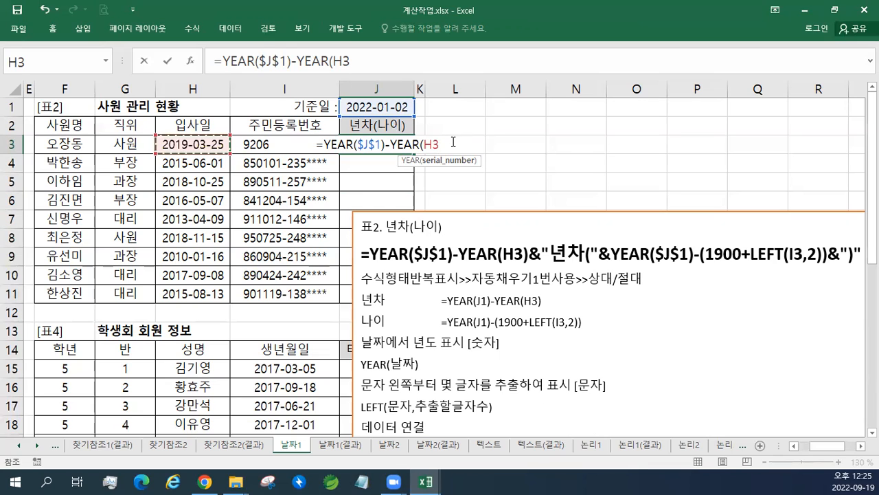
pyautogui.write(')')
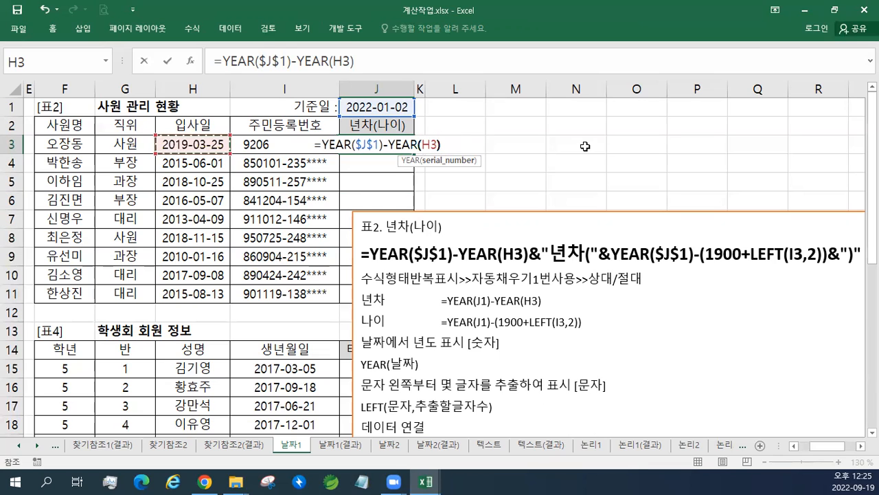
pyautogui.hotkey('ctrl', 'Return')
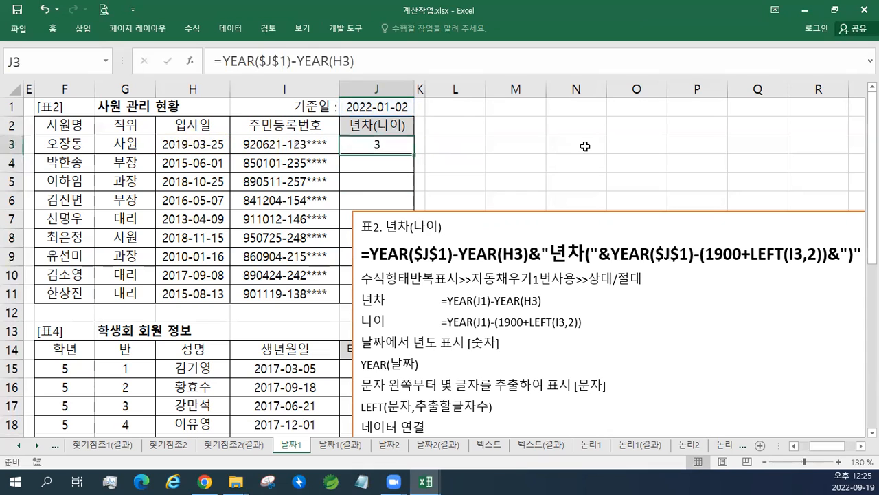
pyautogui.moveTo(414, 153); pyautogui.dragTo(391, 302)
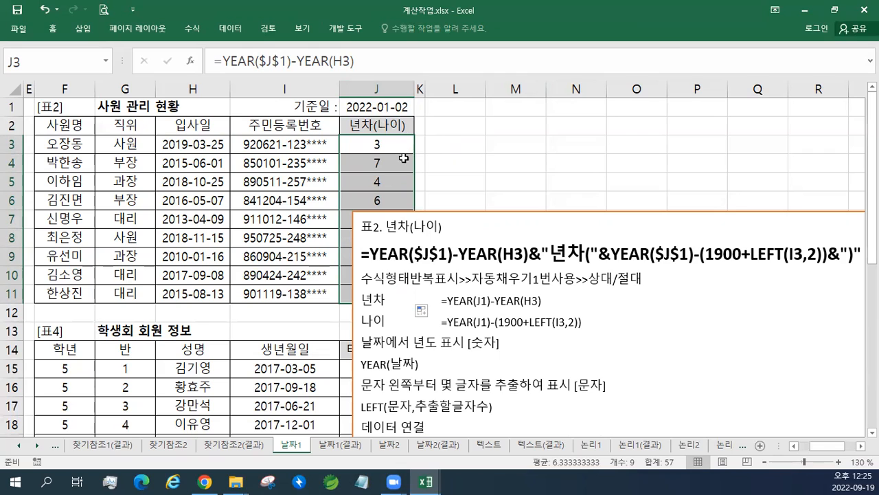
# - Append &"(" to the J3 formula to open the age bracket and fill it down to J11
pyautogui.click(399, 143)
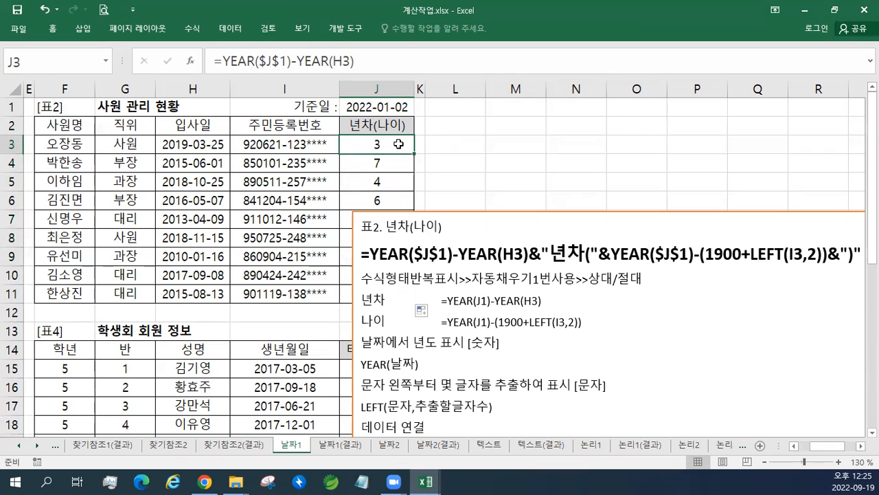
pyautogui.doubleClick(399, 143)
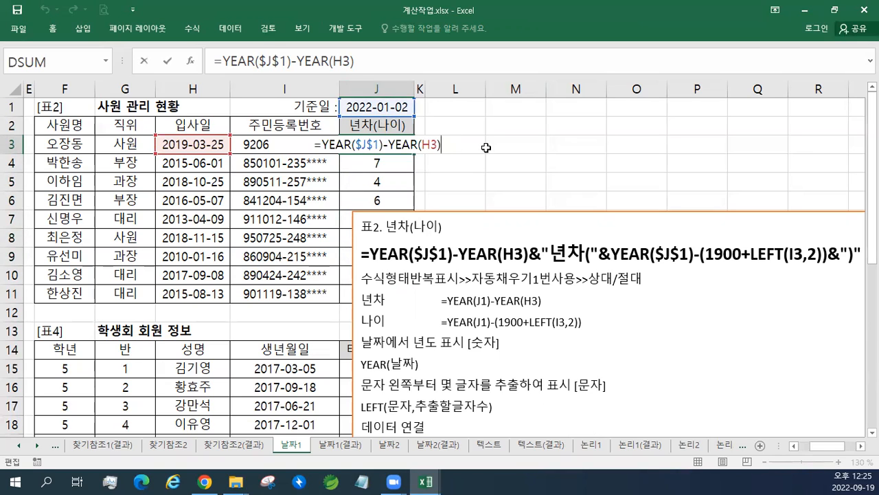
pyautogui.write('&"')
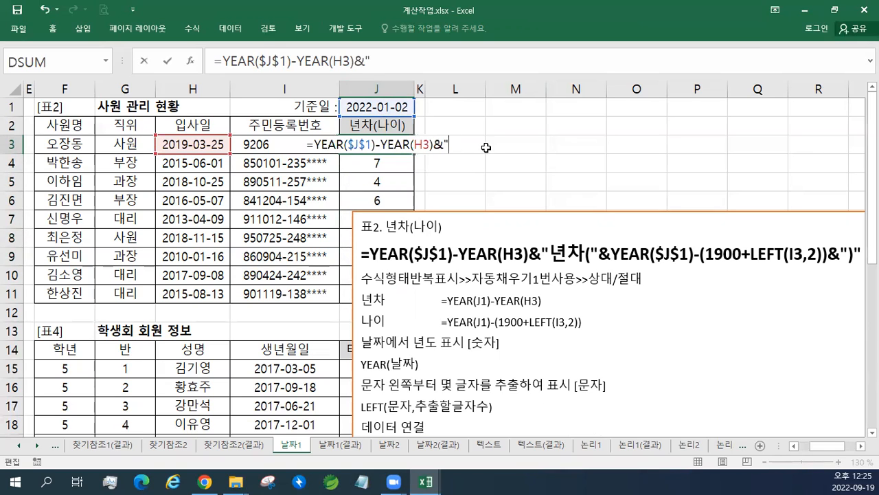
pyautogui.write('(')
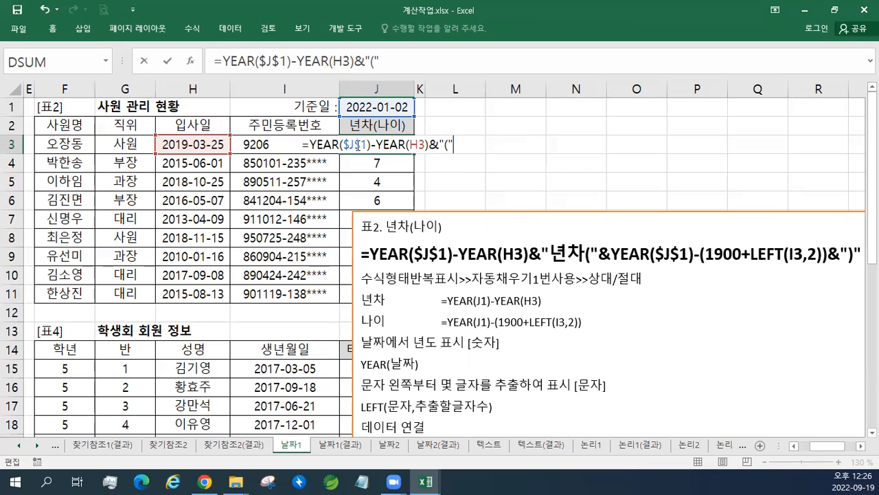
pyautogui.moveTo(310, 144); pyautogui.dragTo(425, 145)
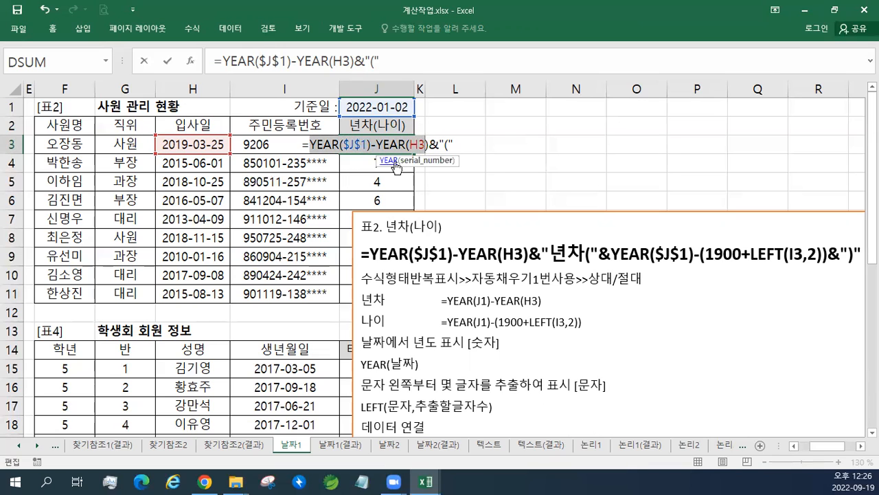
pyautogui.click(458, 147)
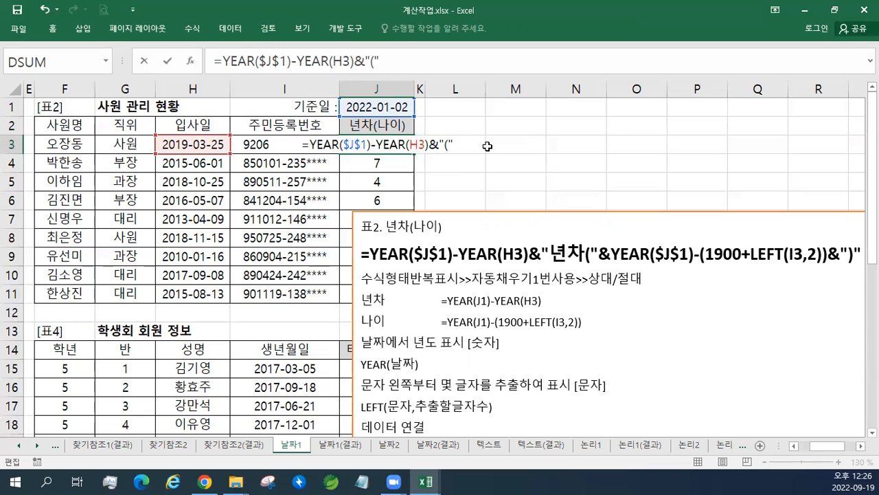
pyautogui.press('Return')
pyautogui.press('Up')
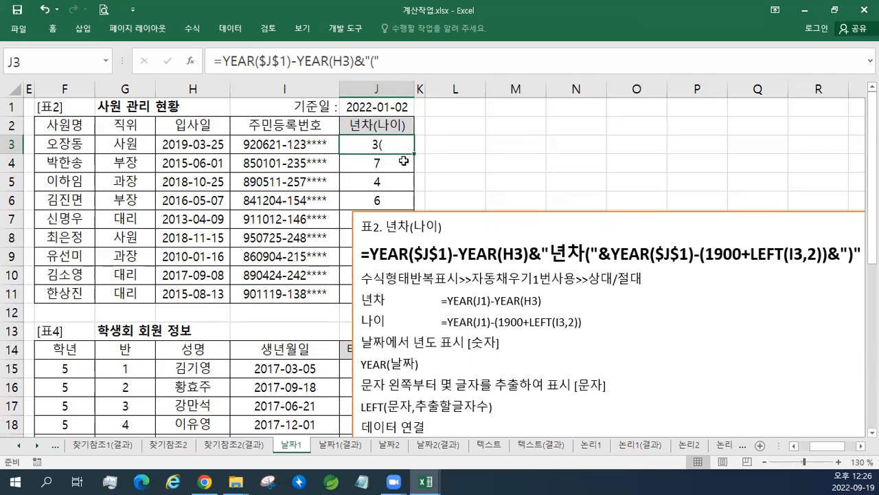
pyautogui.moveTo(411, 155); pyautogui.dragTo(406, 297)
# - Extend the J3 formula with &YEAR($J$1)- after the opening bracket text, using an absolute reference to the 기준일 cell
pyautogui.click(388, 145)
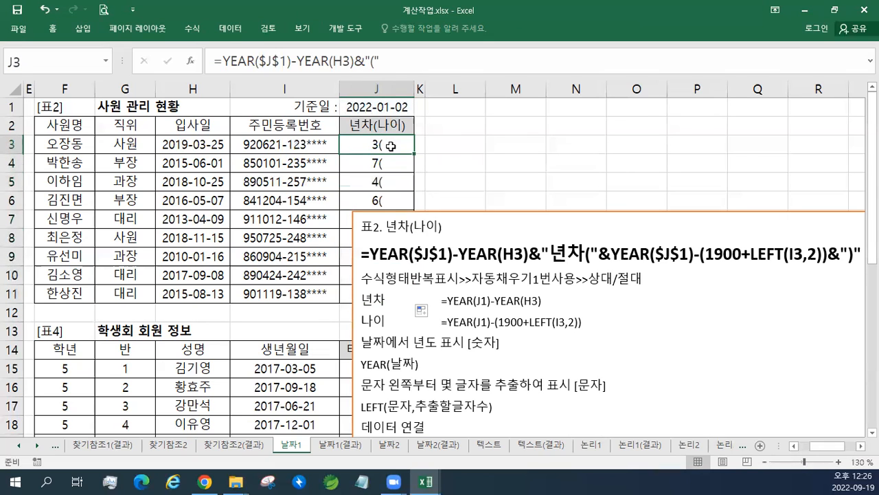
pyautogui.doubleClick(388, 145)
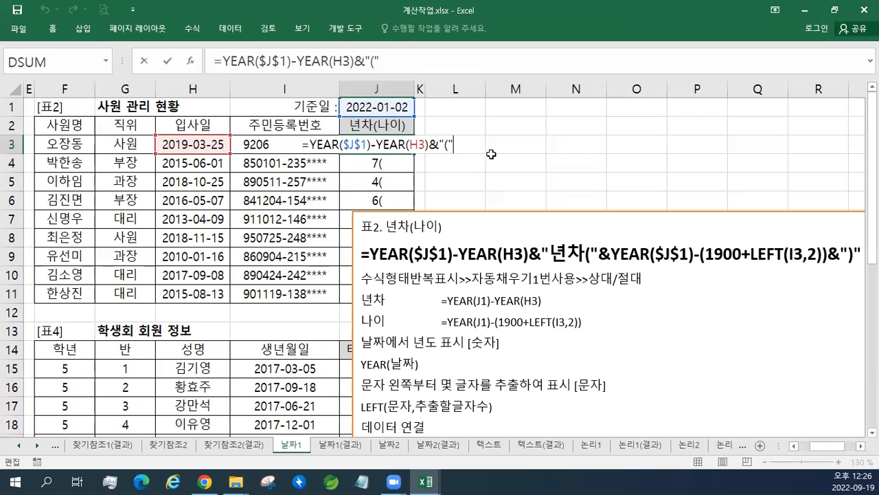
pyautogui.write('&')
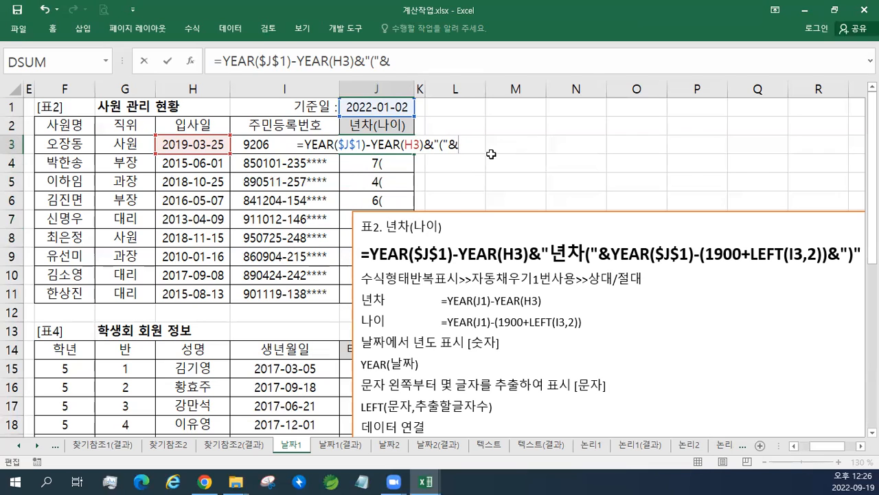
pyautogui.write('YEAR')
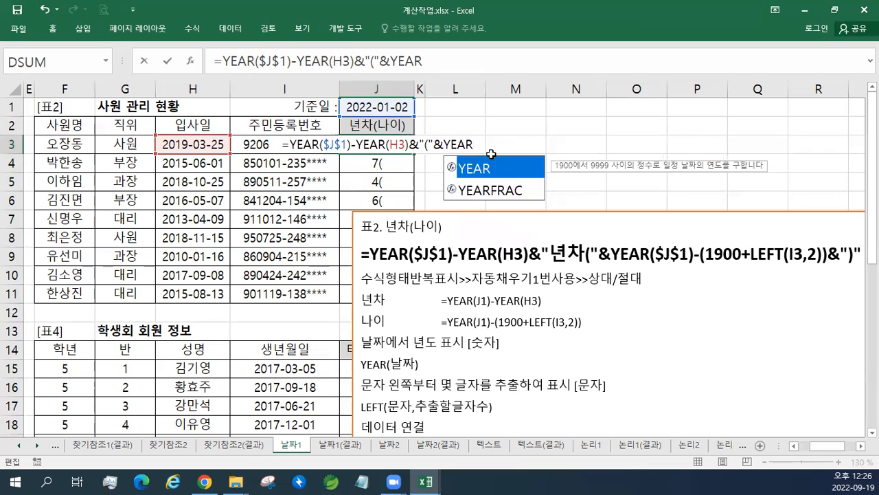
pyautogui.press('Tab')
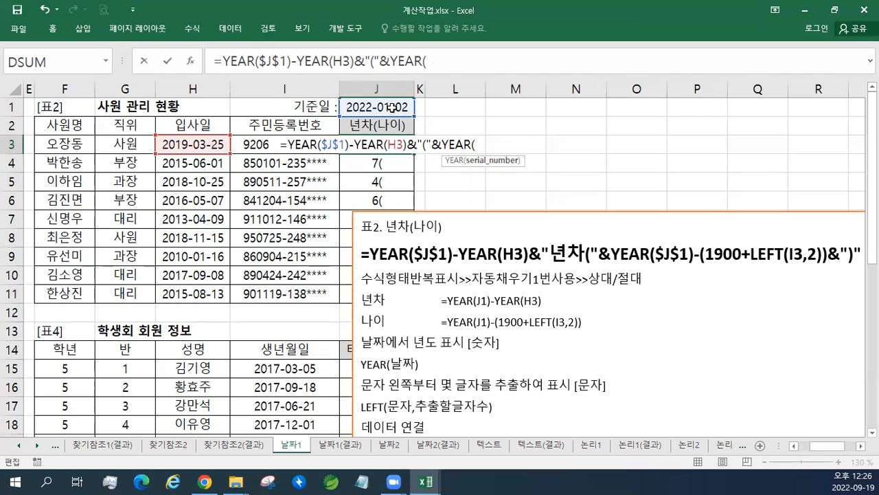
pyautogui.click(393, 107)
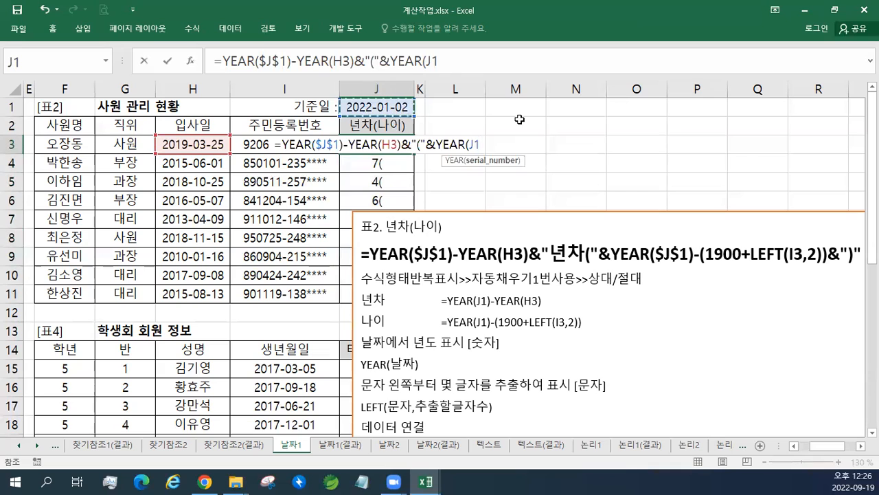
pyautogui.press('F4')
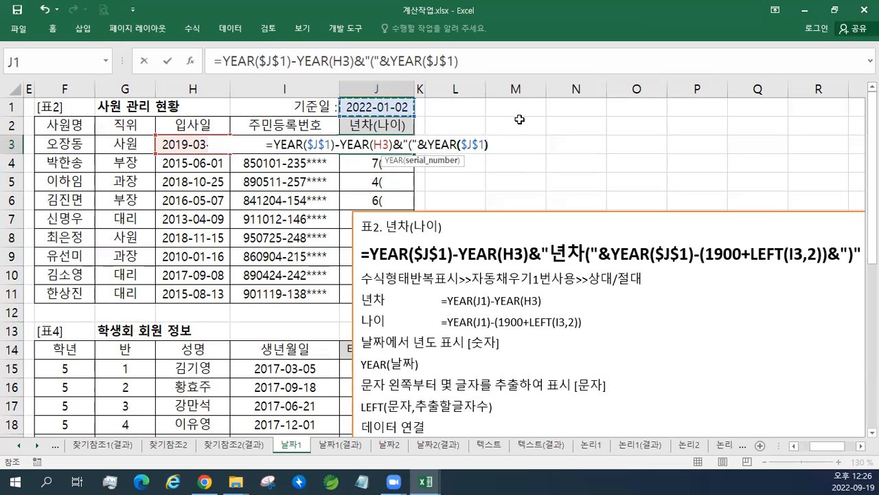
pyautogui.write(')-')
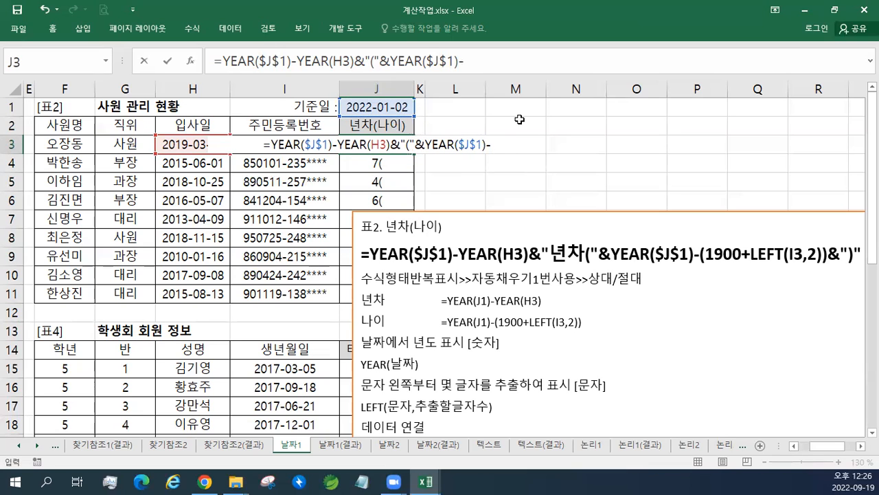
pyautogui.press('BackSpace')
pyautogui.press('BackSpace')
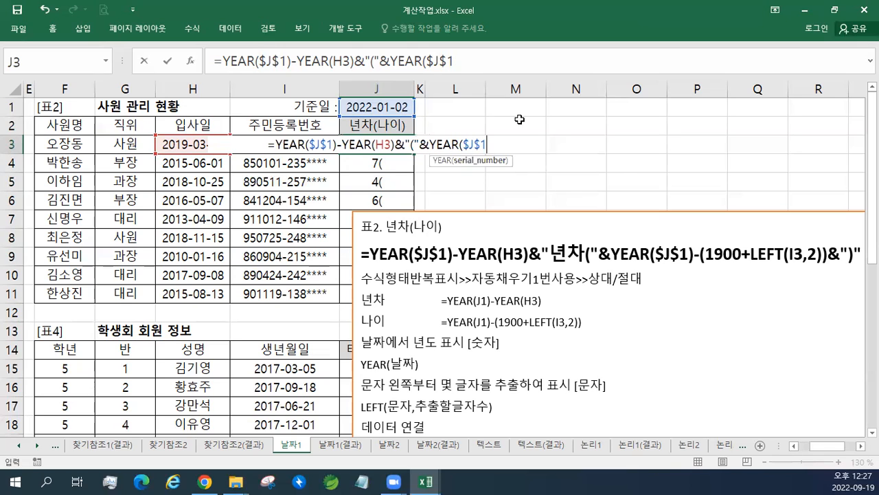
pyautogui.write(')-')
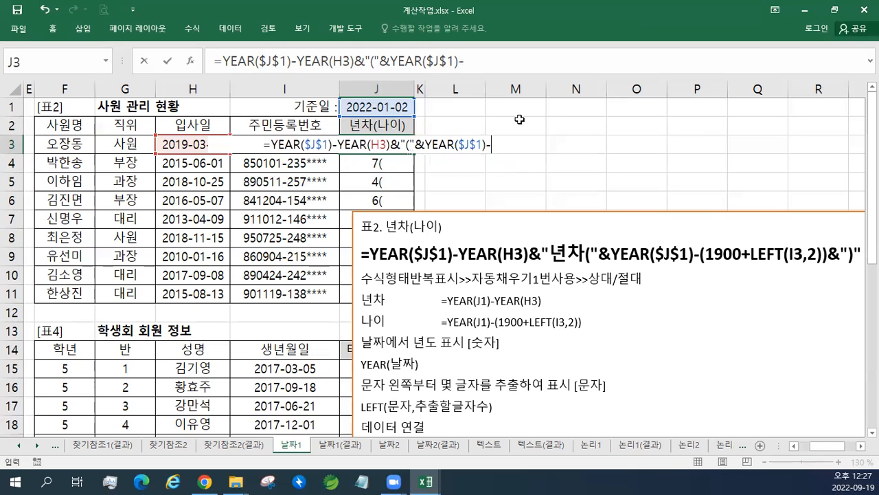
# - Complete the age calculation in J3 by adding (1900+LEFT(I3,2)) after the minus sign and enter the formula
pyautogui.write('(1900')
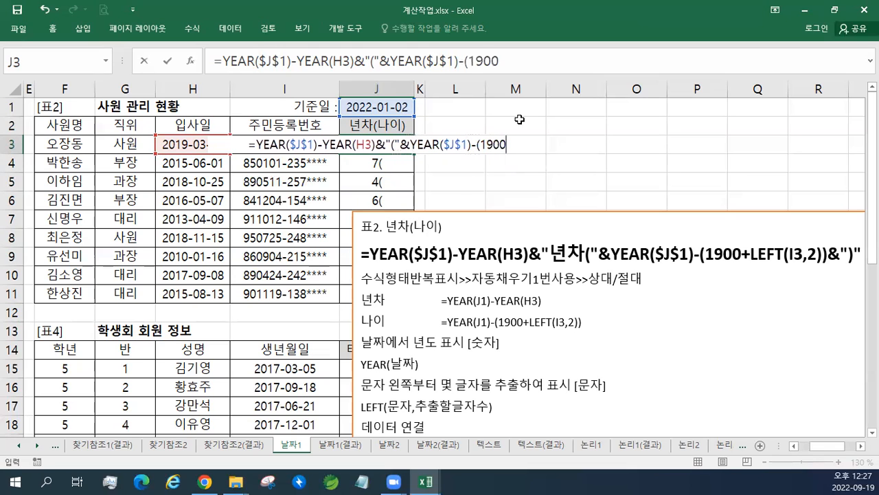
pyautogui.write('+')
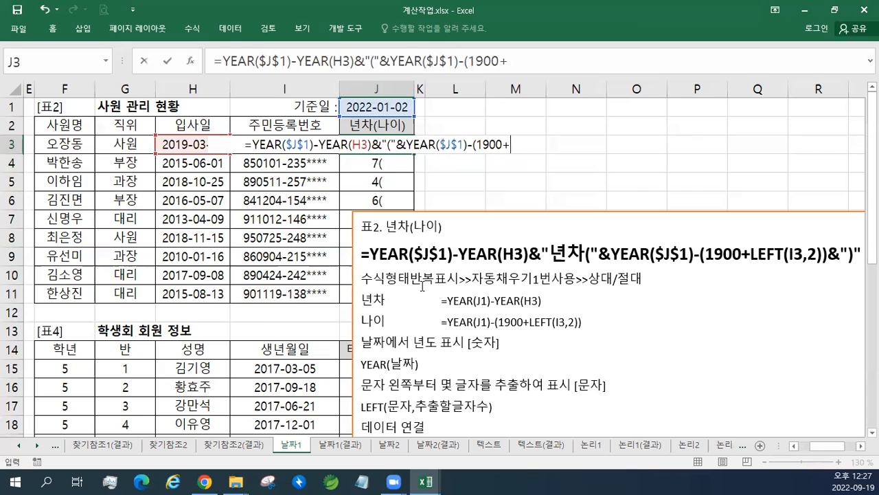
pyautogui.write('LEFT')
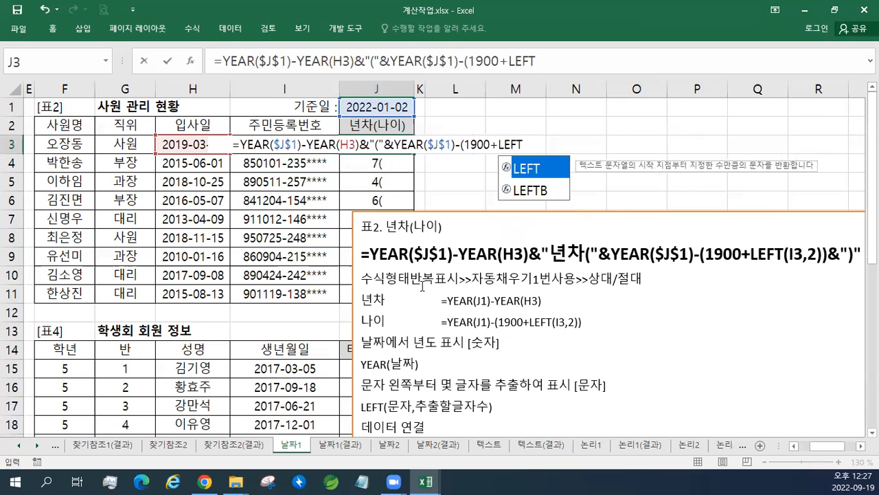
pyautogui.write('(')
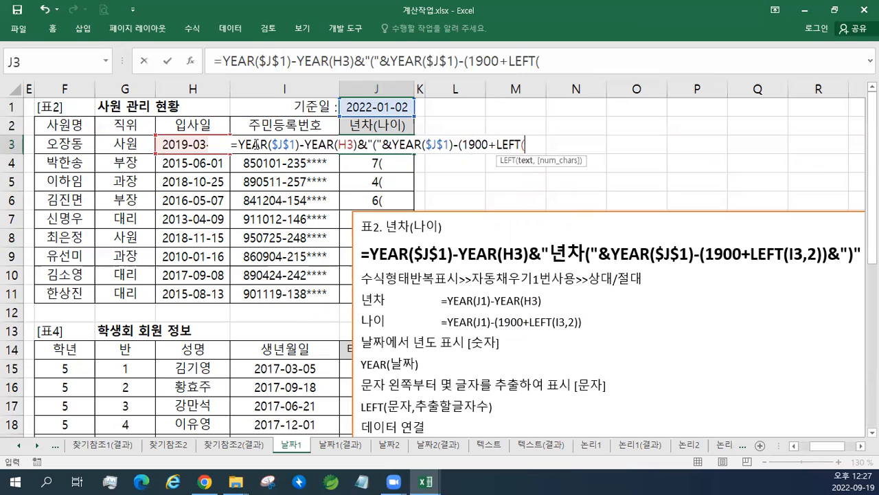
pyautogui.click(254, 106)
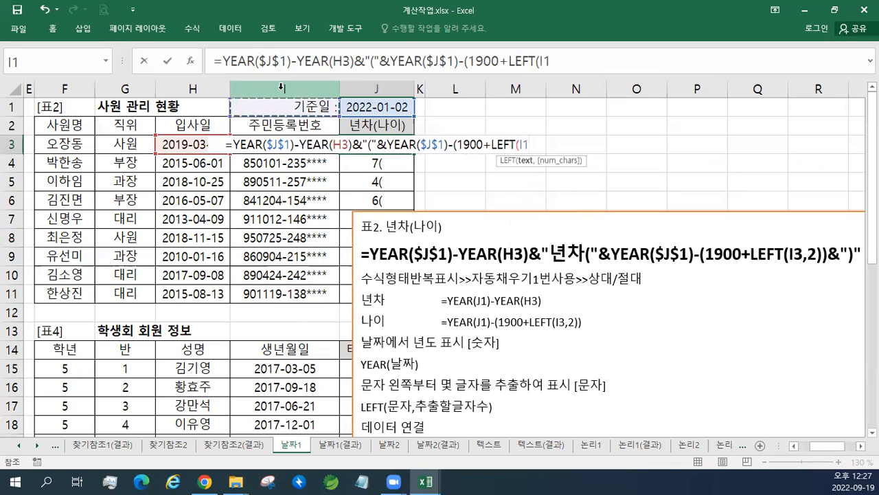
pyautogui.press('Down')
pyautogui.press('Down')
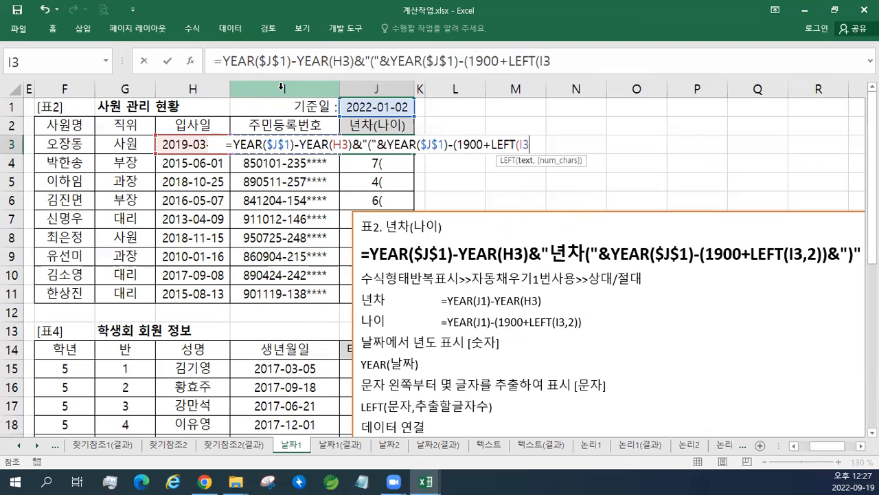
pyautogui.write(',')
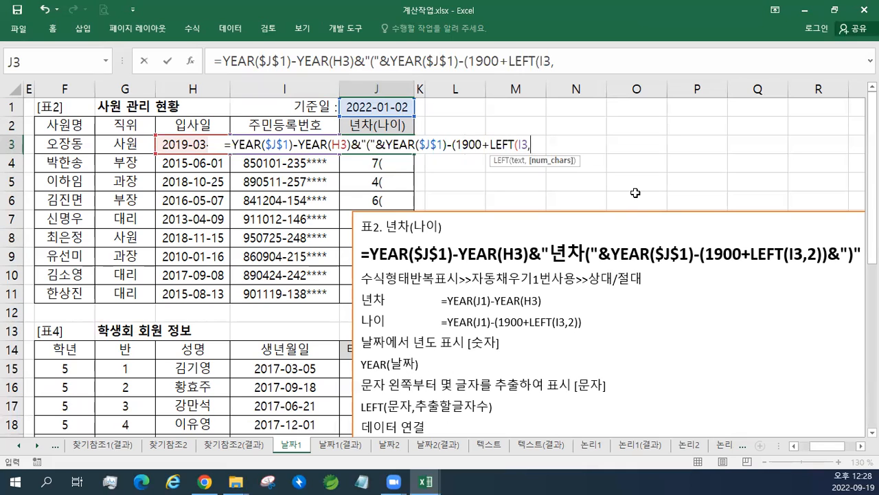
pyautogui.write('2')
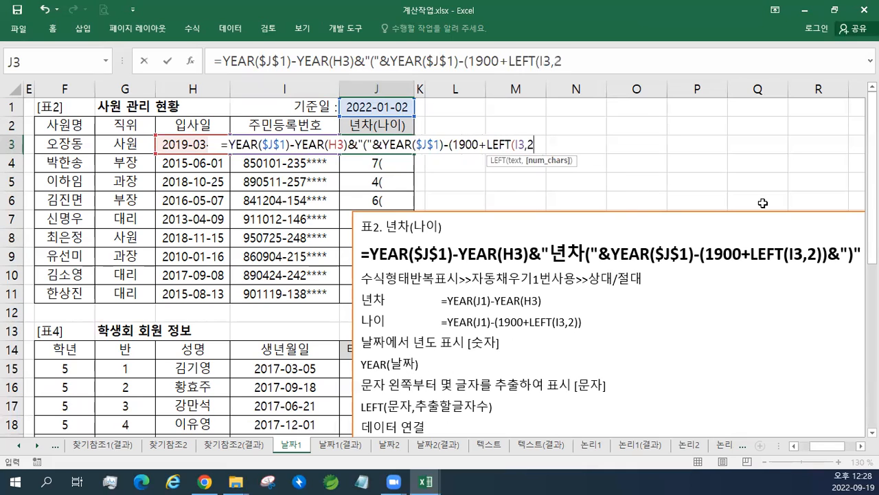
pyautogui.write(')')
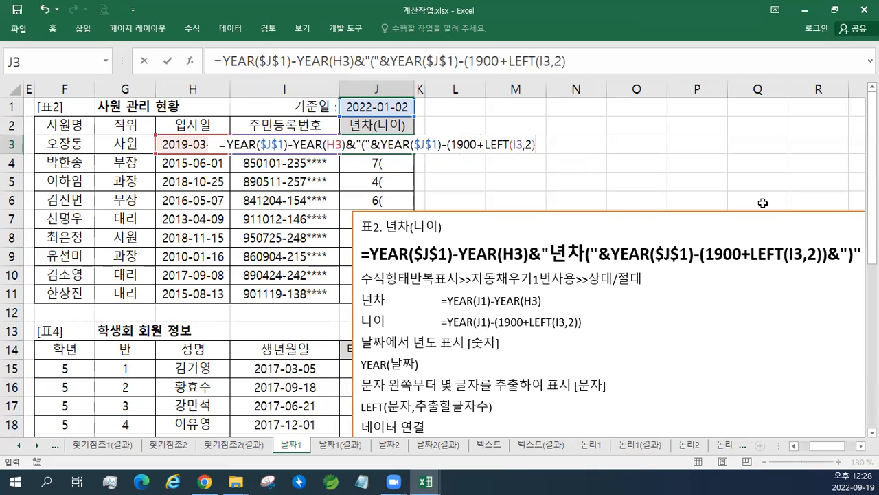
pyautogui.moveTo(457, 145); pyautogui.dragTo(546, 144)
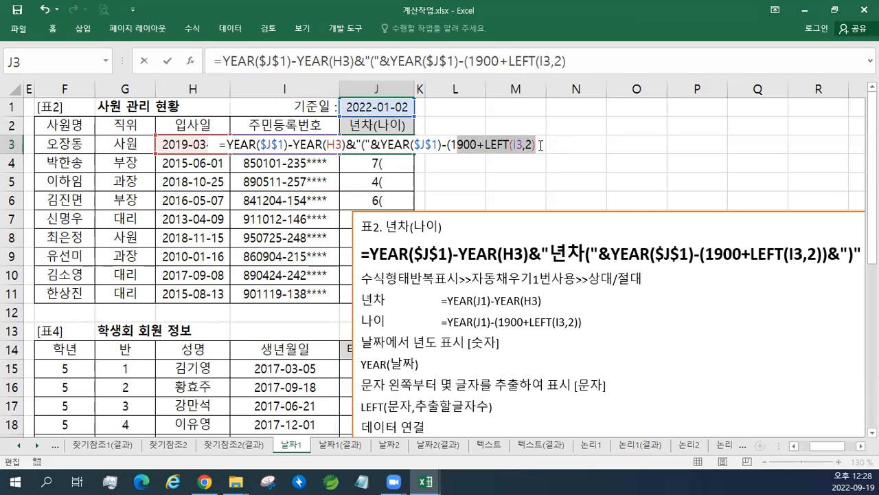
pyautogui.click(540, 145)
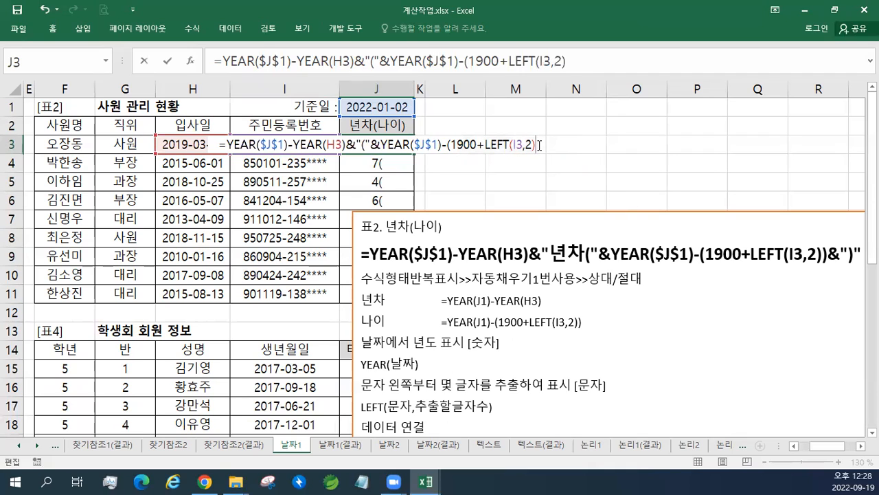
pyautogui.write(')')
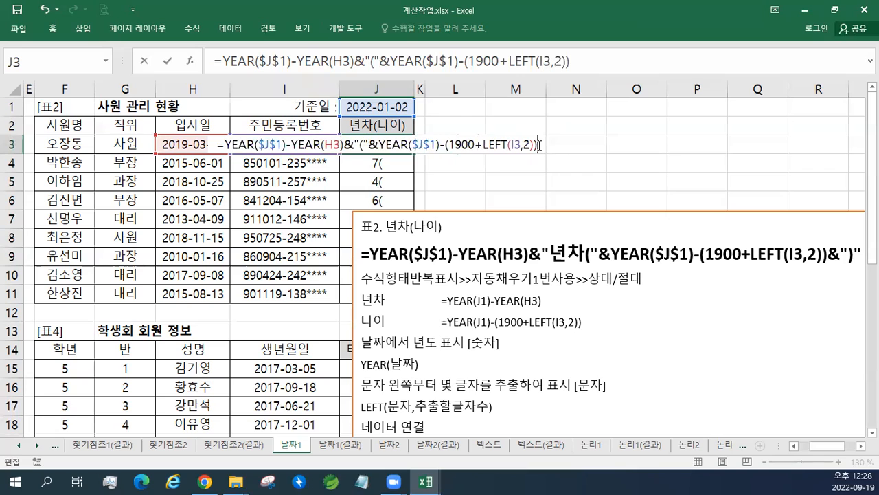
pyautogui.press('Return')
pyautogui.press('Up')
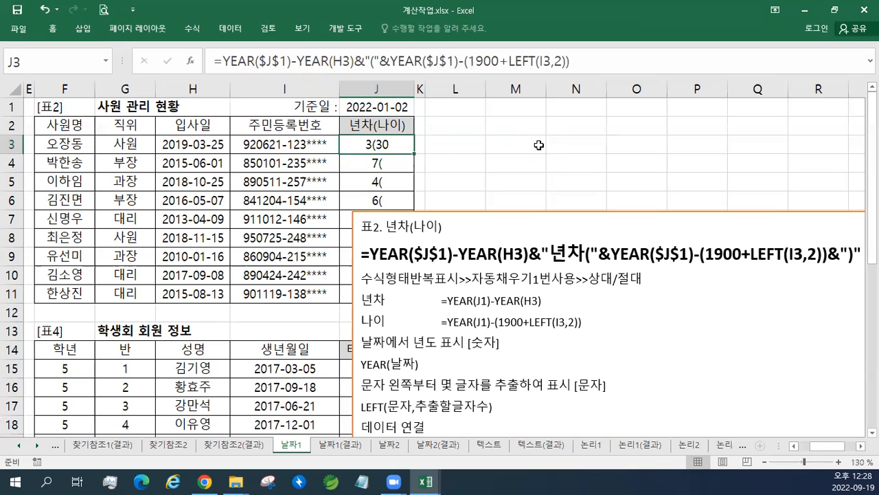
# - Append &")" to the end of the J3 formula to close the age bracket
pyautogui.press('F2')
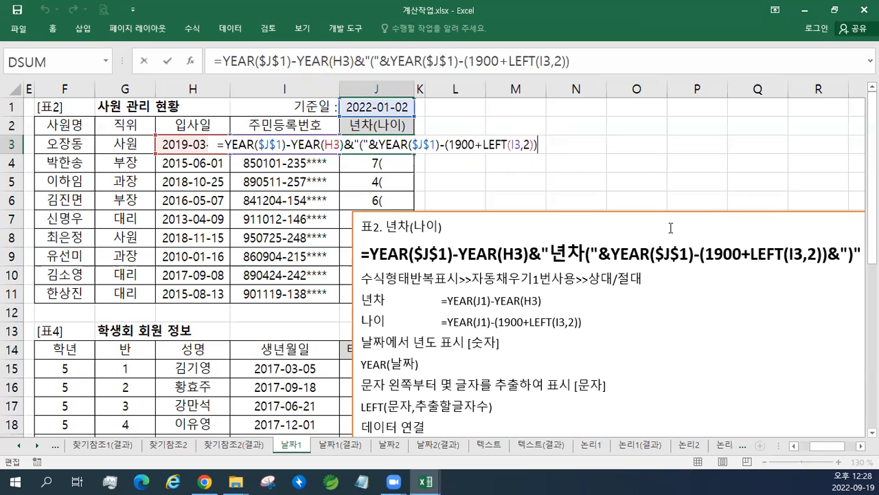
pyautogui.write('&')
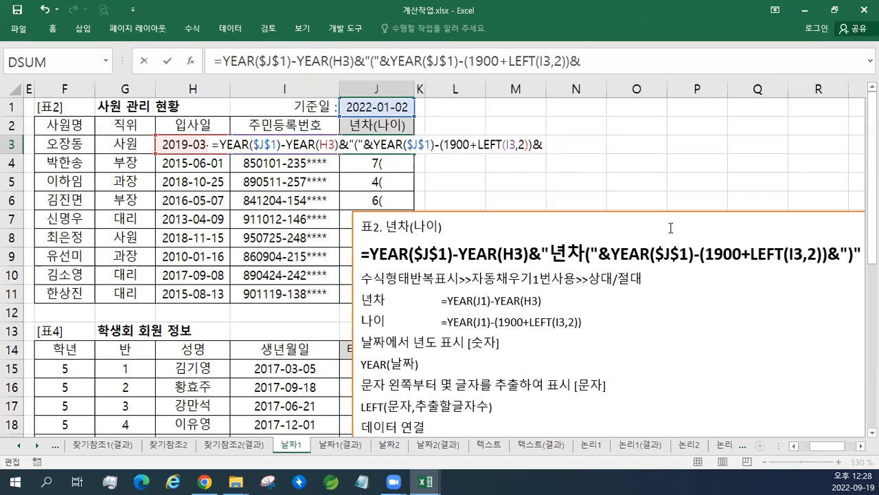
pyautogui.write('"')
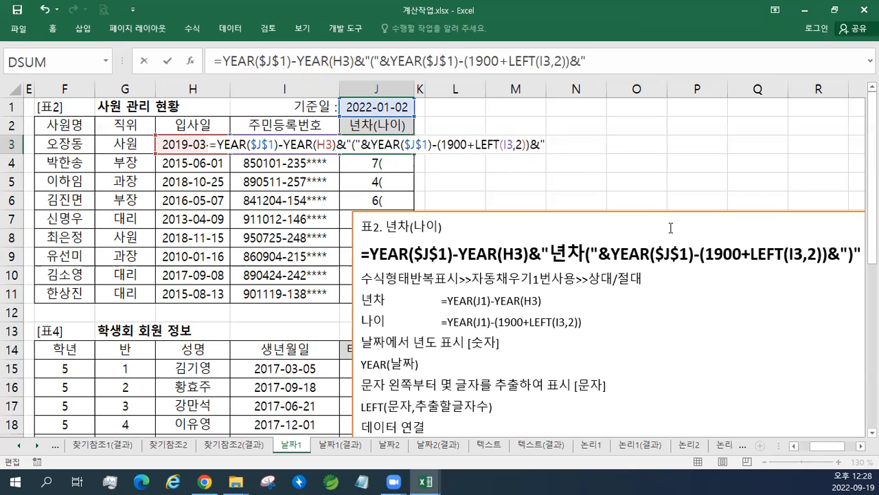
pyautogui.write(')"')
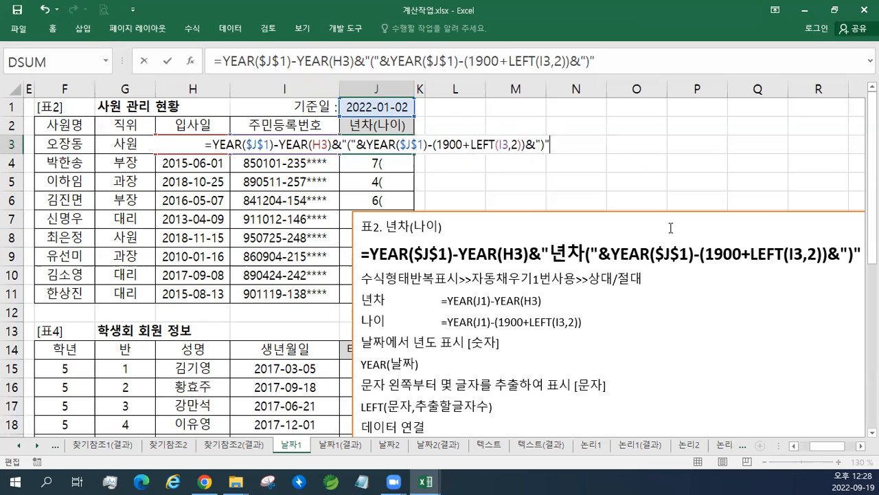
pyautogui.press('Return')
pyautogui.press('Up')
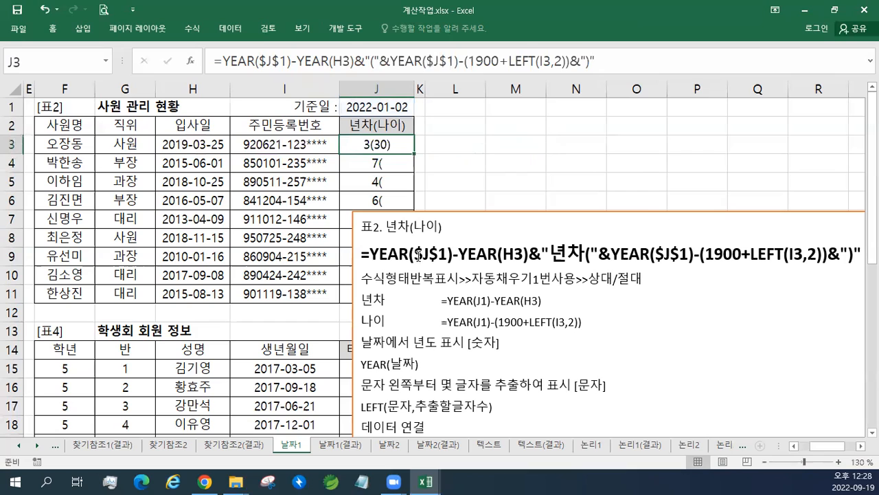
# - Fill the completed 년차(나이) formula from J3 down to J11
pyautogui.moveTo(414, 154); pyautogui.dragTo(414, 206)
pyautogui.click(401, 147)
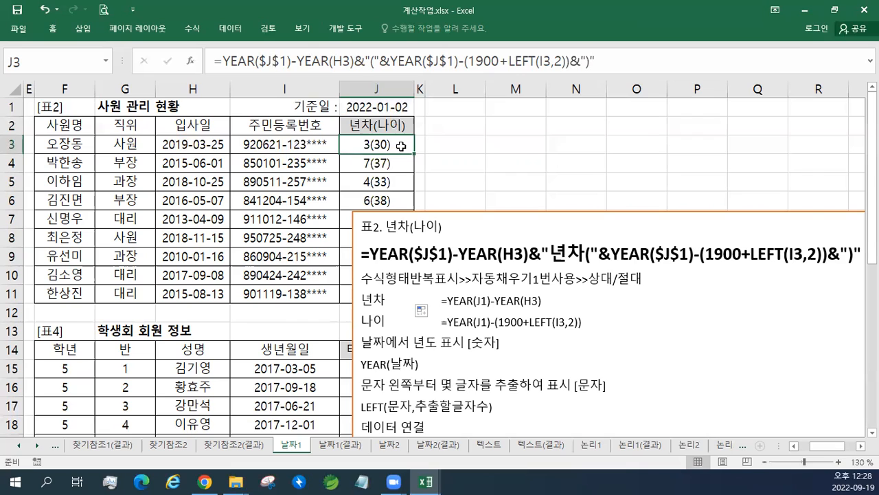
pyautogui.hotkey('alt', 'Tab')
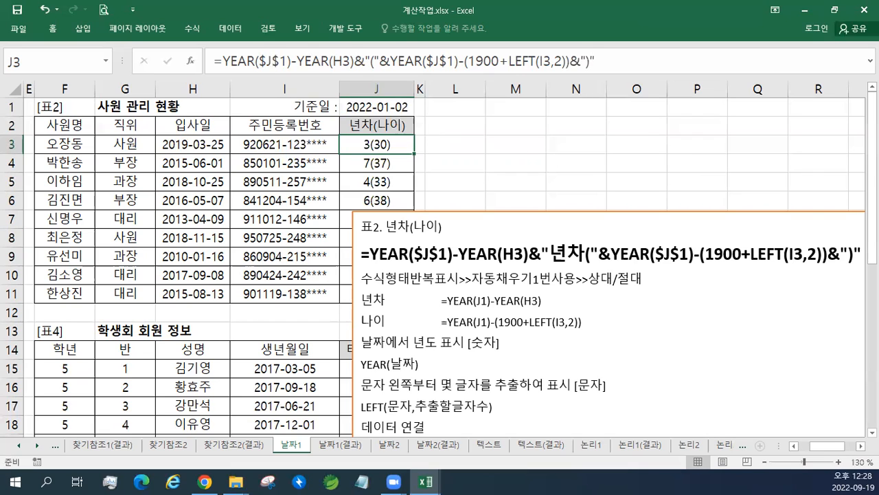
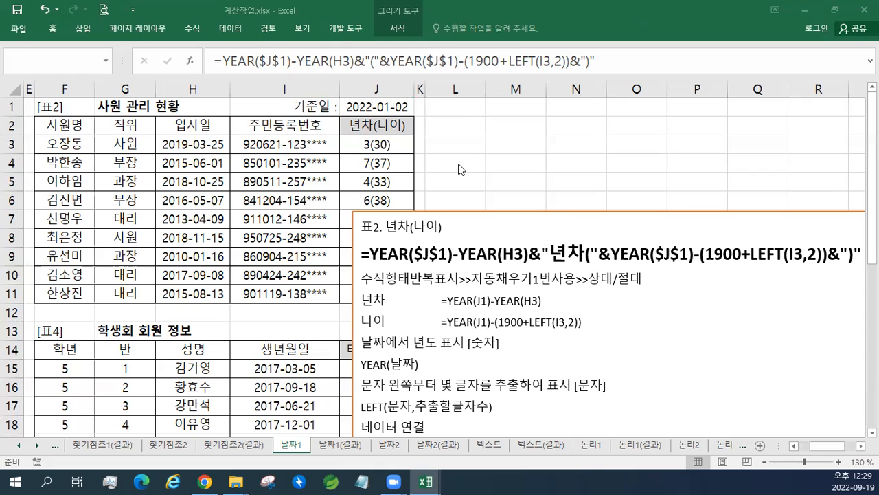
# - Move the notes text box up and to the left over 표2, with its upper edge at row 3
pyautogui.press('Escape')
pyautogui.click(453, 213)
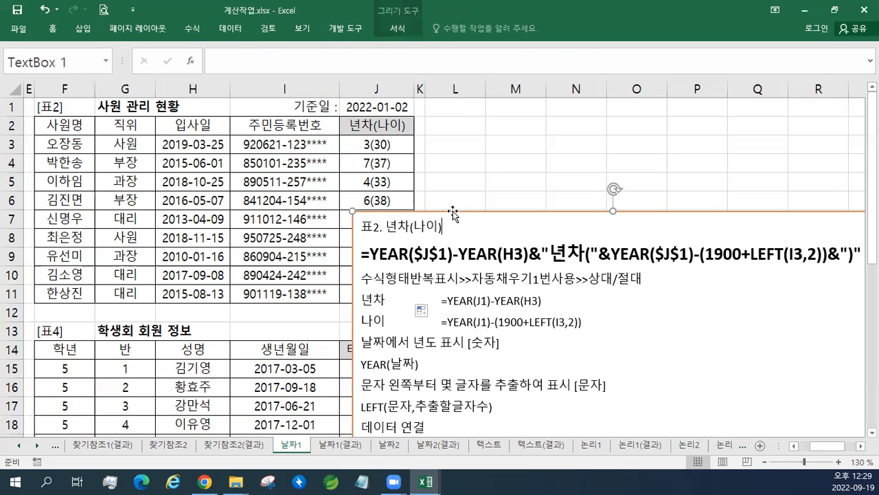
pyautogui.moveTo(453, 213); pyautogui.dragTo(152, 140)
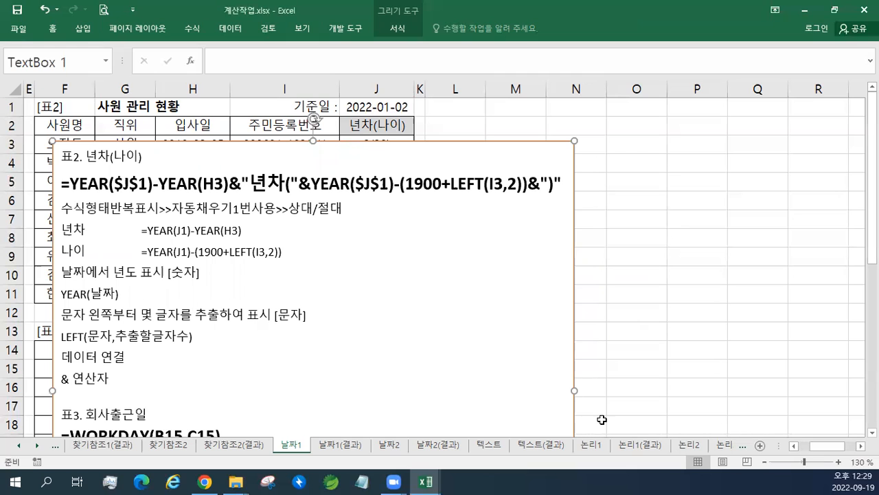
pyautogui.click(795, 446)
pyautogui.click(795, 445)
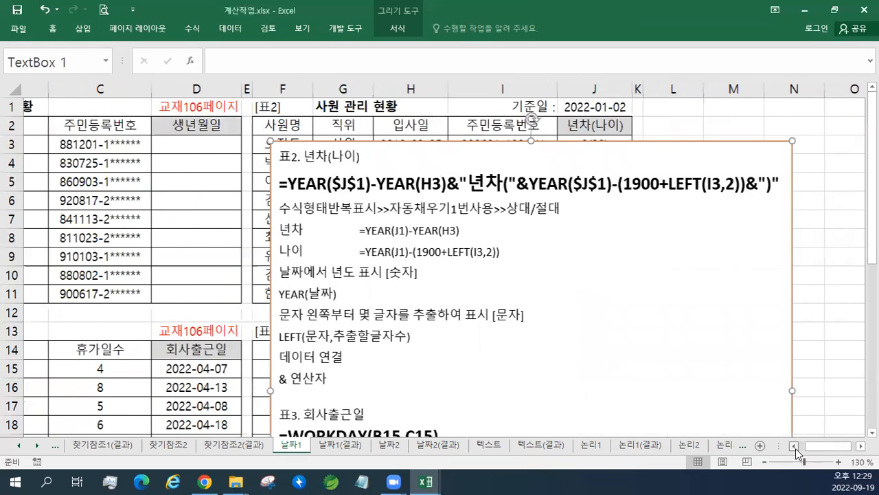
# - Move the notes text box just below row 3 of 표2 and insert a blank line above its 표2 heading
pyautogui.click(795, 445)
pyautogui.click(795, 446)
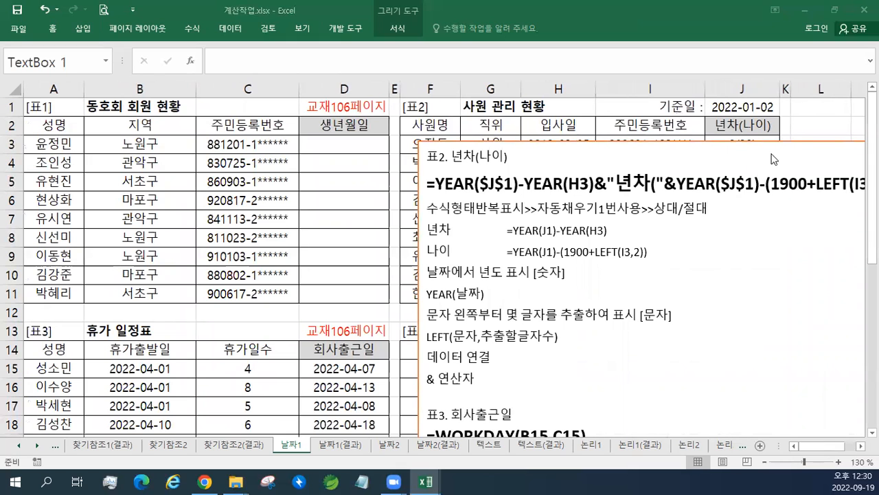
pyautogui.click(617, 142)
pyautogui.moveTo(617, 142); pyautogui.dragTo(590, 155)
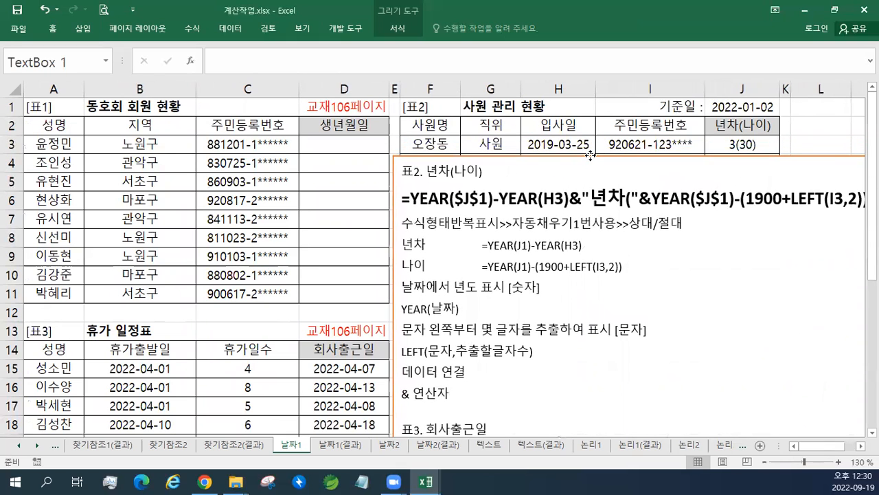
pyautogui.click(316, 146)
pyautogui.click(405, 171)
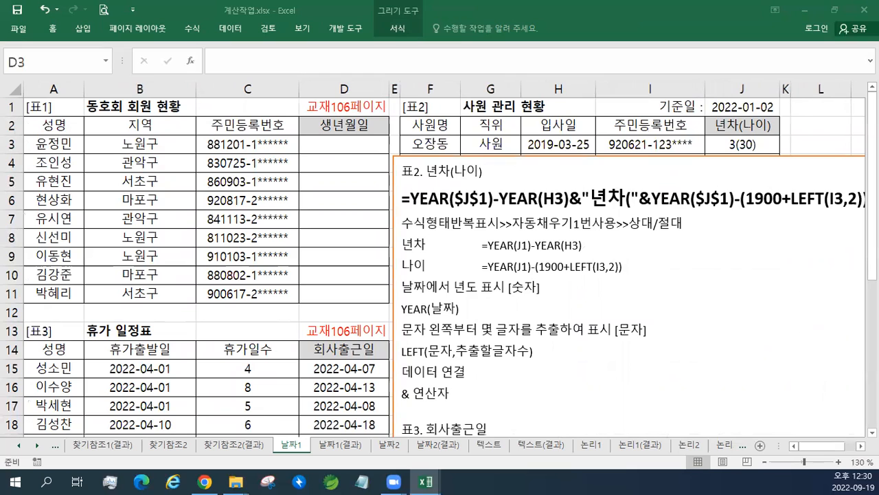
pyautogui.click(411, 168)
pyautogui.press('Return')
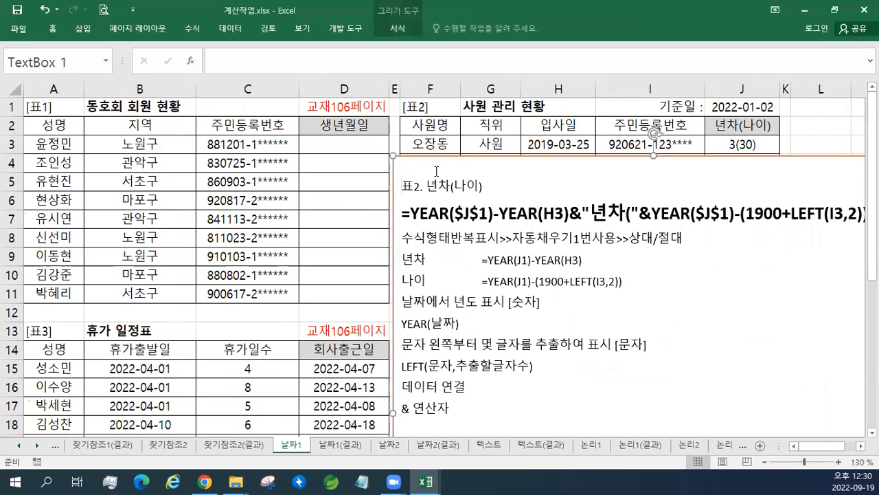
pyautogui.click(432, 165)
# - Reposition the notes text box so its upper edge sits around row 7, leaving cell J3 and the space beside it clear
pyautogui.moveTo(464, 158); pyautogui.dragTo(857, 158)
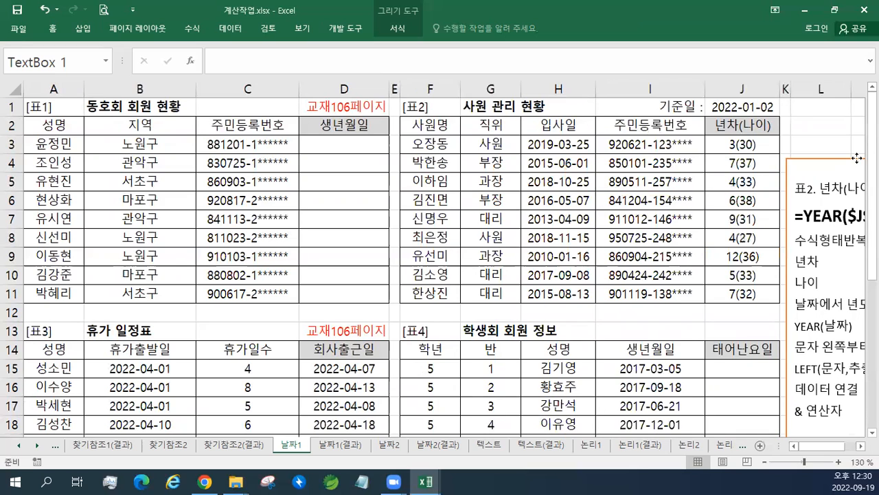
pyautogui.hscroll(2, 857, 158)
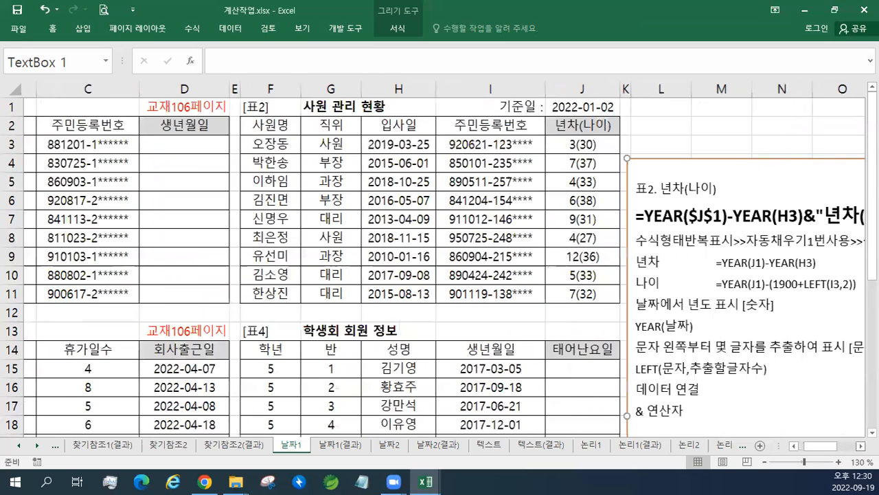
pyautogui.hscroll(2, 772, 285)
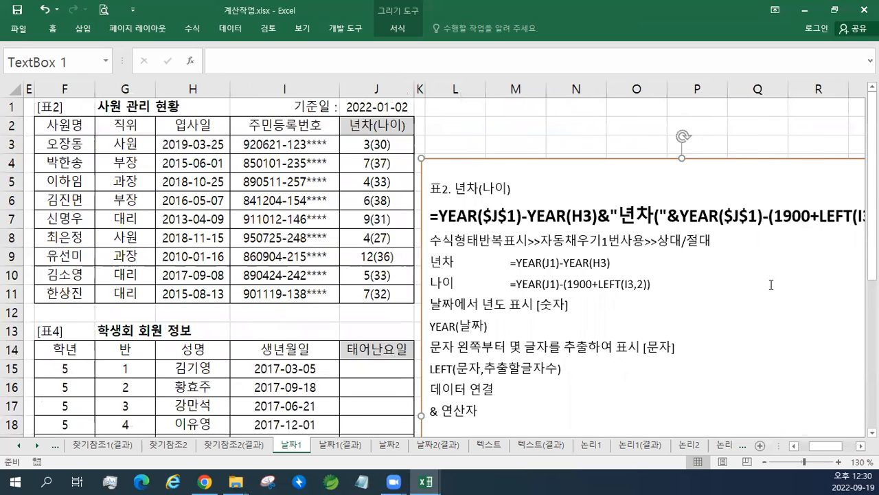
pyautogui.click(379, 145)
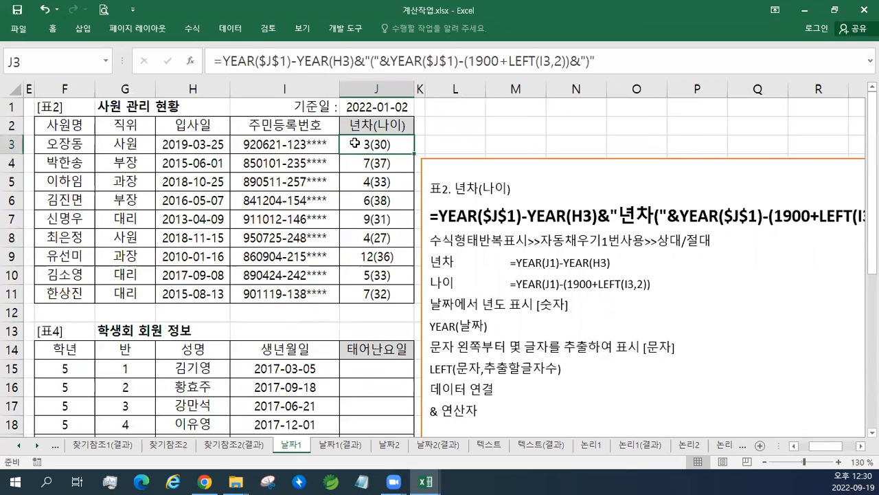
pyautogui.moveTo(447, 157)
pyautogui.mouseDown()
pyautogui.moveTo(409, 250)
pyautogui.moveTo(350, 219)
pyautogui.mouseUp()
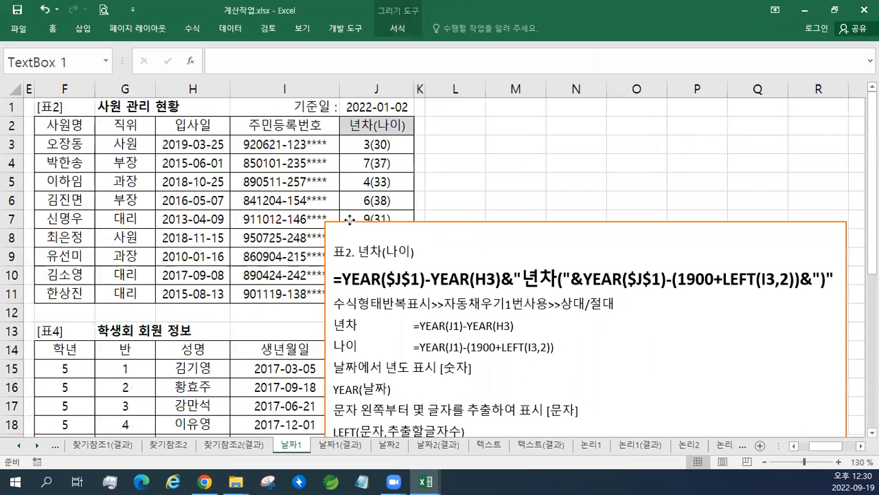
# - Insert 년차 before the opening parenthesis in J3's formula text and fill the revised formula down to J11
pyautogui.doubleClick(341, 150)
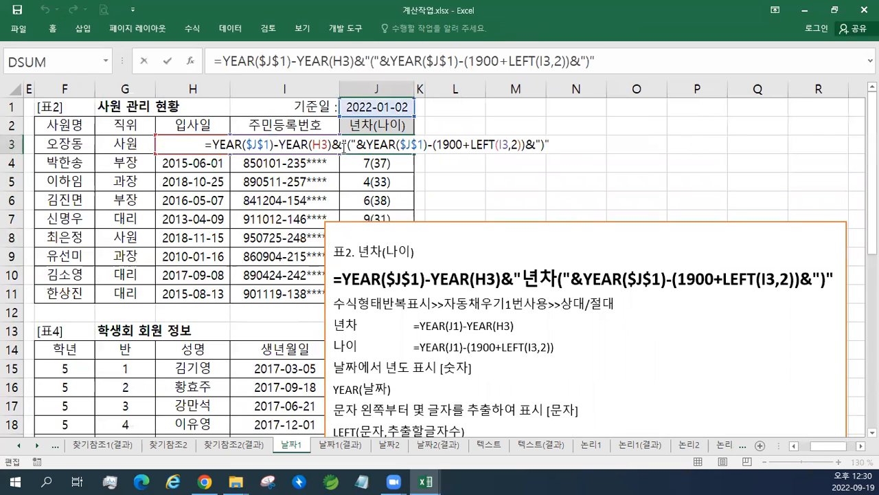
pyautogui.click(347, 145)
pyautogui.write('SU')
pyautogui.press('BackSpace')
pyautogui.press('BackSpace')
pyautogui.write('년차')
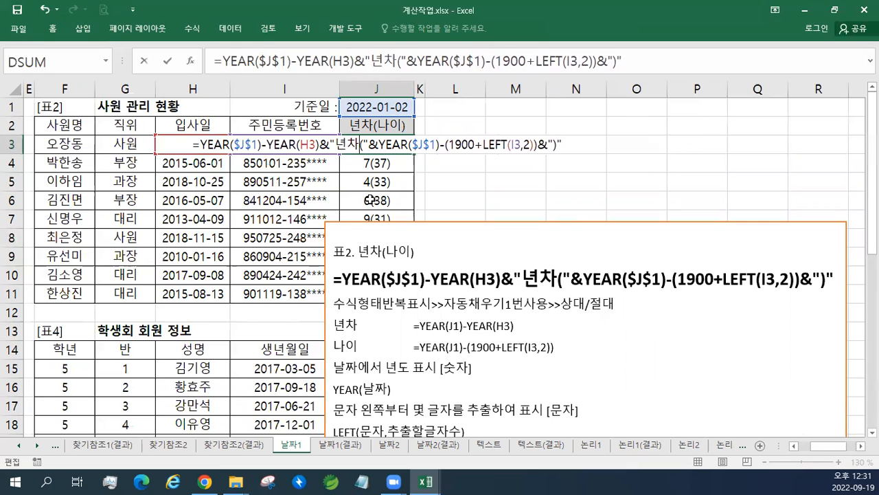
pyautogui.hotkey('ctrl', 'Return')
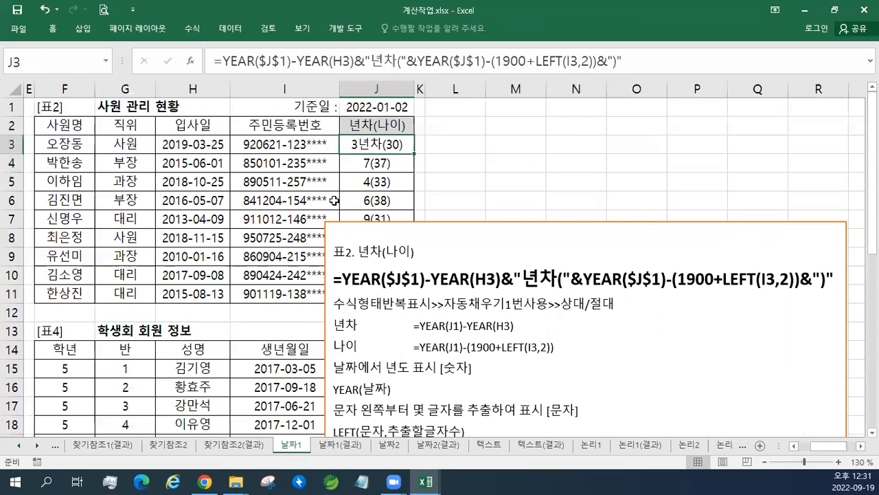
pyautogui.moveTo(415, 153); pyautogui.dragTo(410, 304)
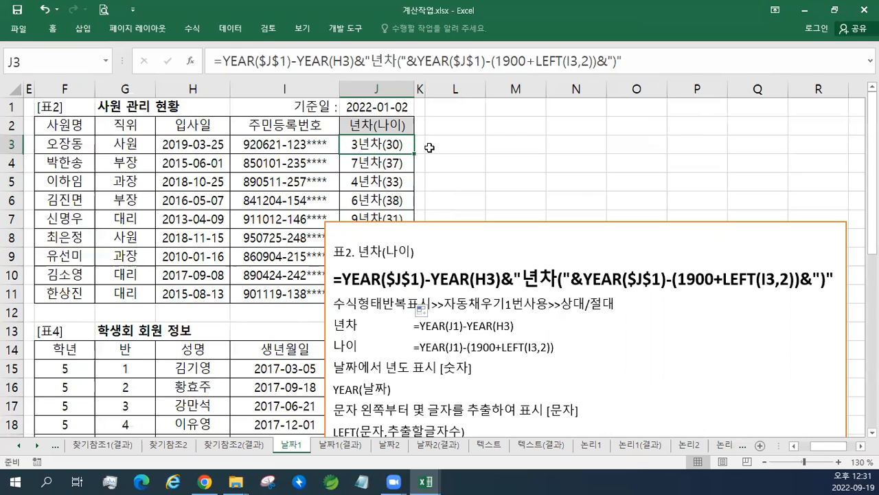
# - Try splitting the combined text in J3's formula into "년차"&"(" and restore it to "년차("
pyautogui.click(397, 62)
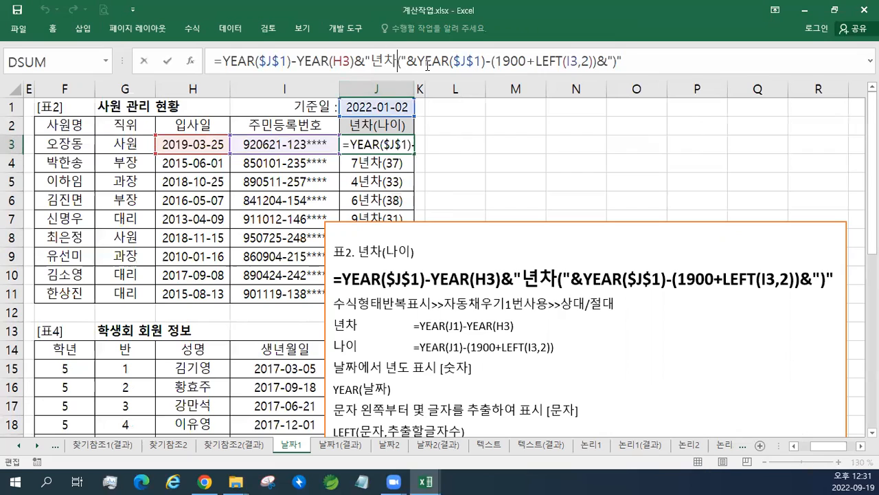
pyautogui.write('"&')
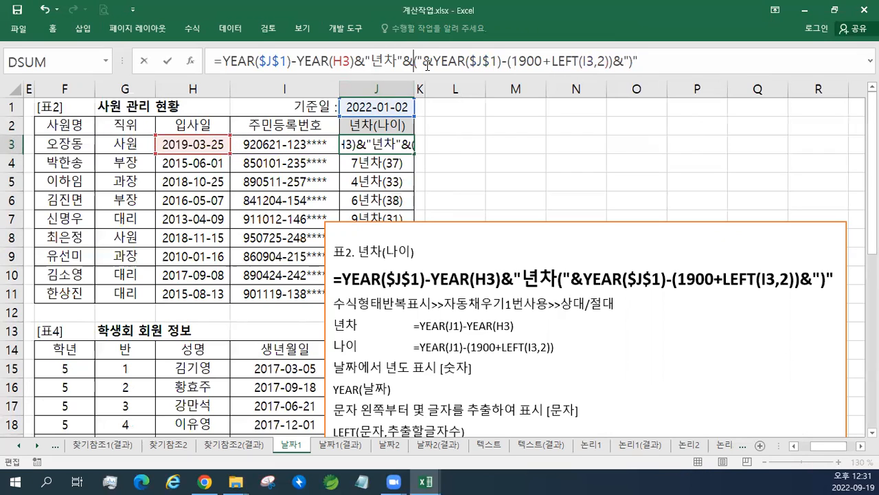
pyautogui.write('"')
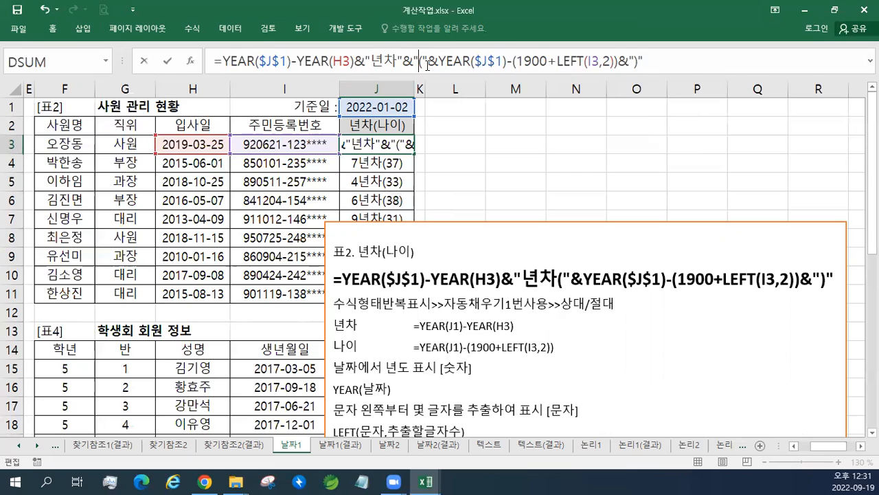
pyautogui.press('BackSpace')
pyautogui.press('BackSpace')
pyautogui.press('BackSpace')
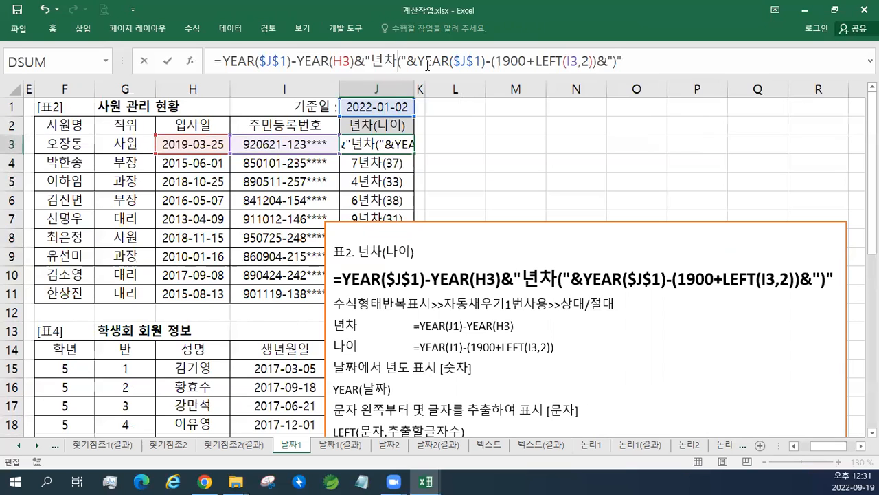
pyautogui.press('Return')
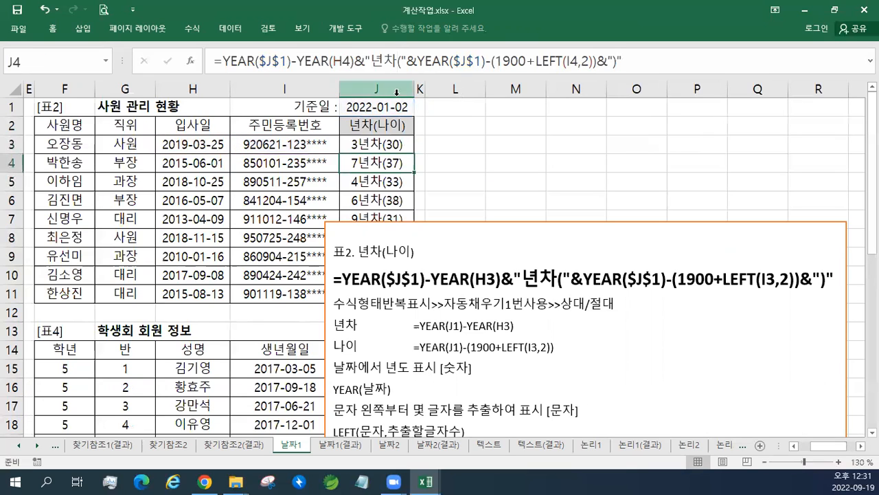
# - Move the notes text box up and over 표2 so that it starts just below row 3
pyautogui.click(380, 144)
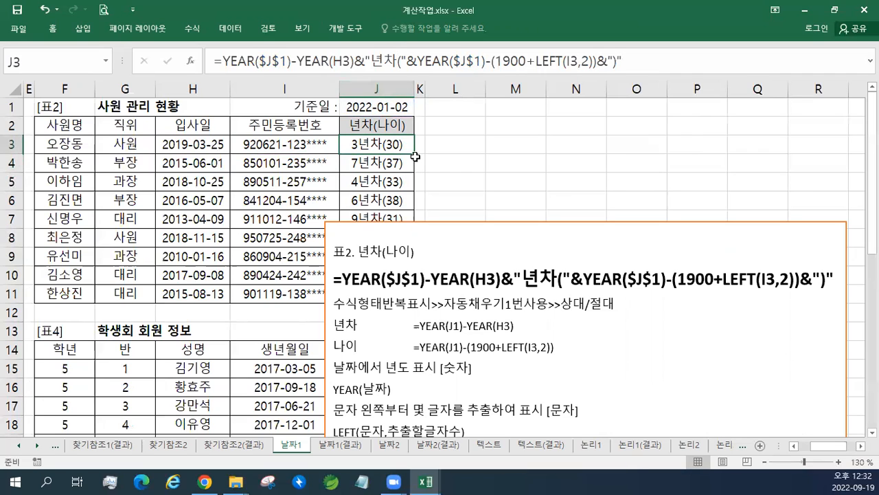
pyautogui.click(457, 222)
pyautogui.moveTo(457, 221); pyautogui.dragTo(145, 152)
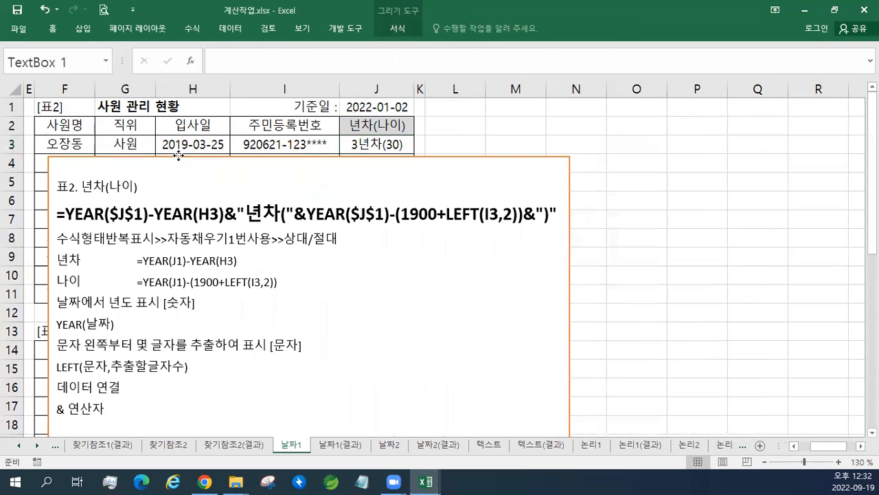
# - Paste the copied 표1 생년월일 notes with the DATE and MID formulas into the blank first line of the text box
pyautogui.click(795, 446)
pyautogui.click(795, 446)
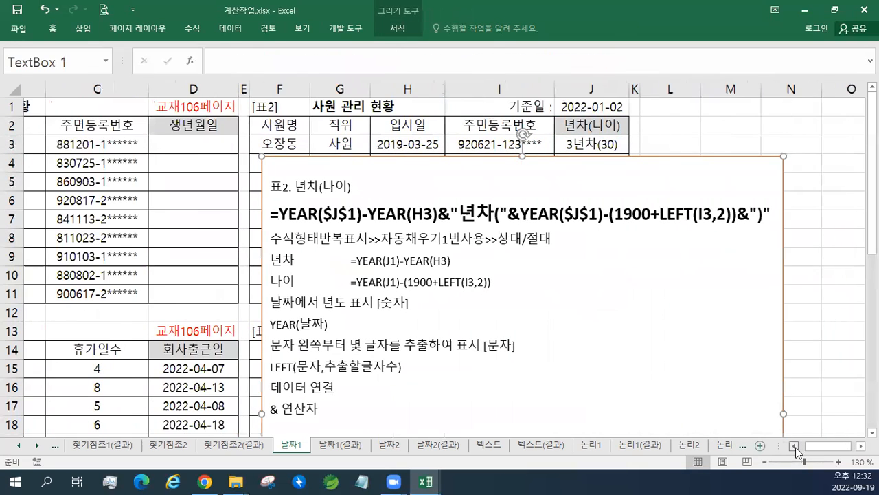
pyautogui.click(795, 446)
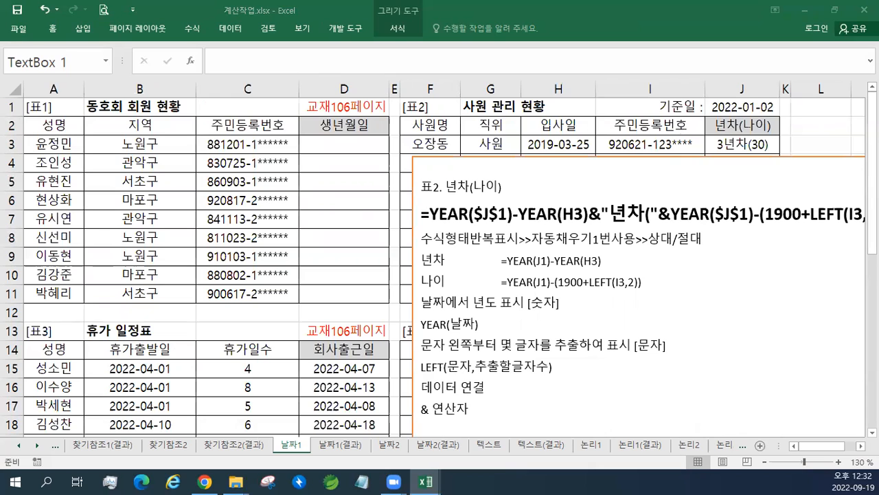
pyautogui.rightClick(443, 171)
pyautogui.click(467, 224)
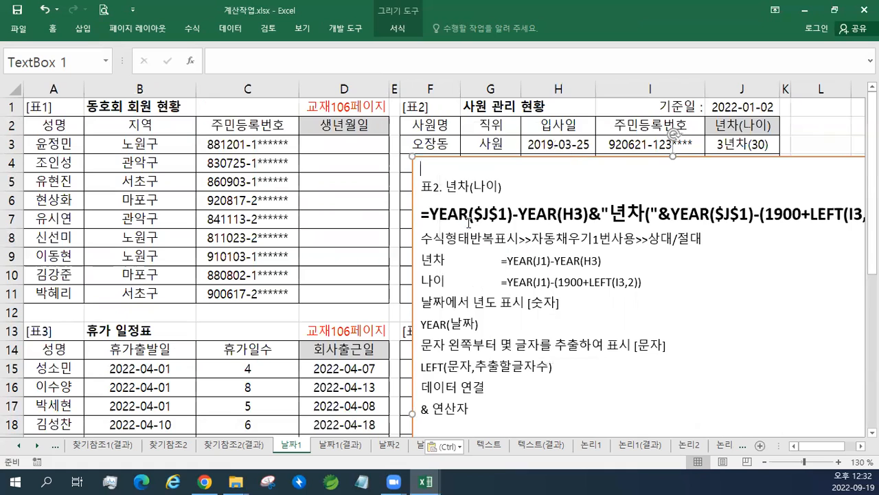
pyautogui.moveTo(545, 150); pyautogui.dragTo(554, 149)
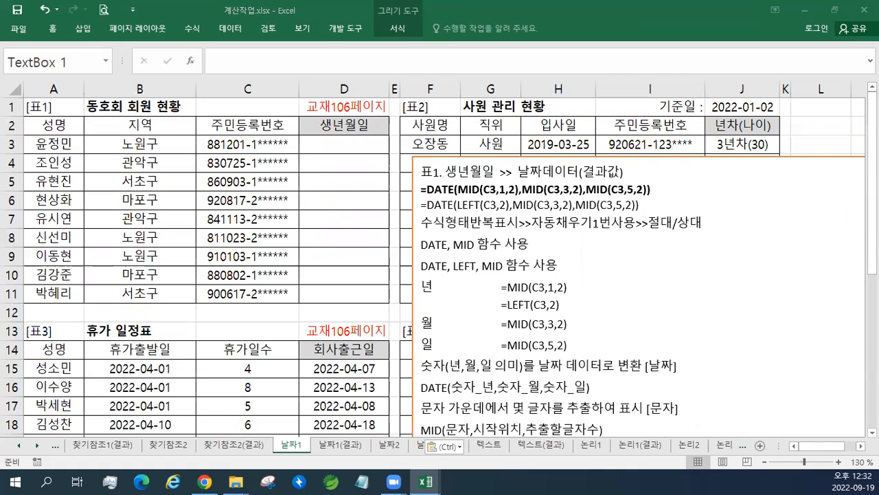
pyautogui.click(354, 140)
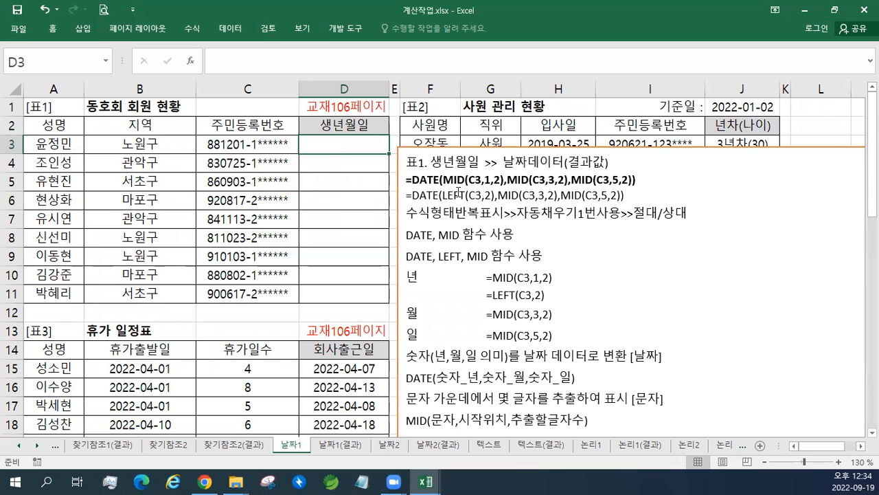
# - Enlarge the two DATE formula lines in the 표1 notes by three font size increments
pyautogui.moveTo(631, 195); pyautogui.dragTo(405, 177)
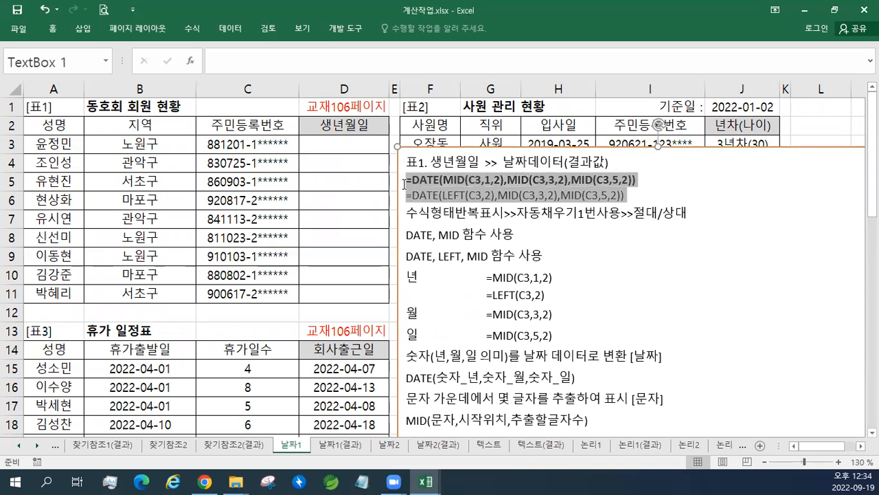
pyautogui.click(487, 150)
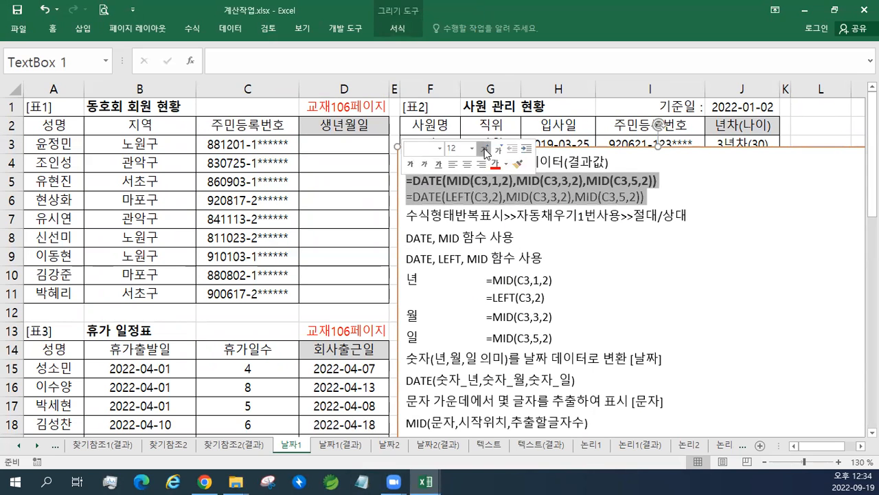
pyautogui.click(487, 149)
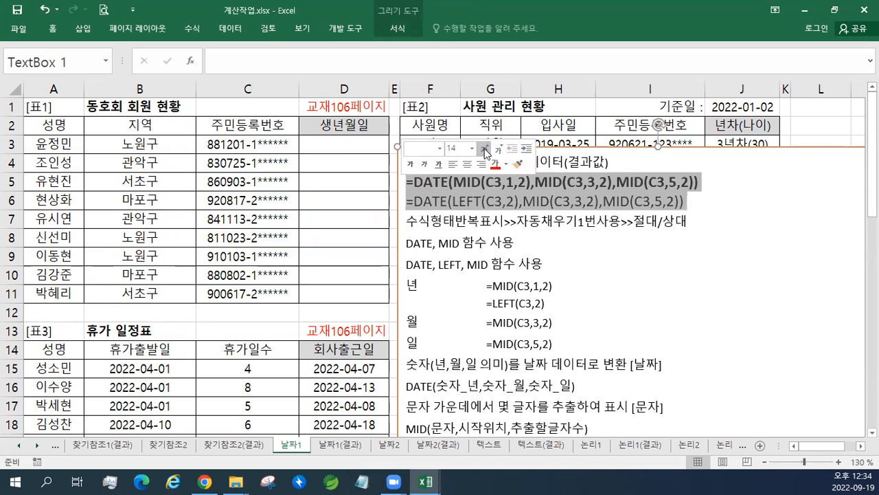
pyautogui.click(353, 148)
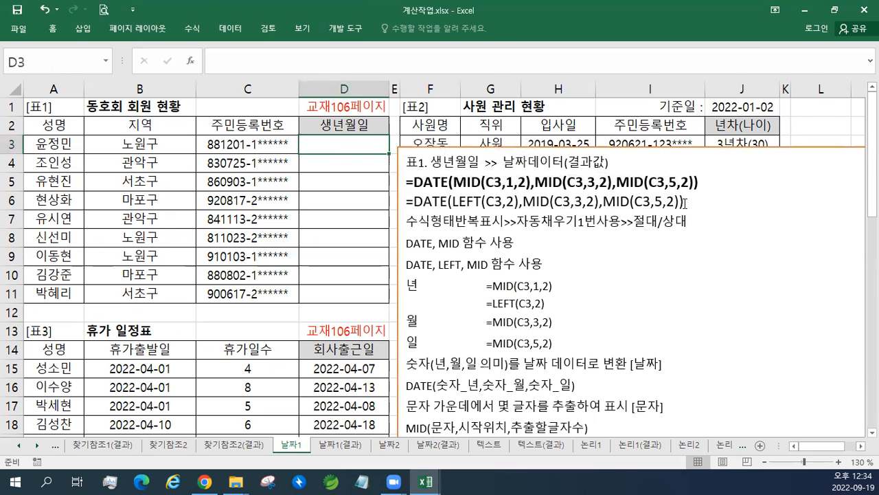
pyautogui.click(483, 201)
pyautogui.moveTo(483, 201); pyautogui.dragTo(375, 181)
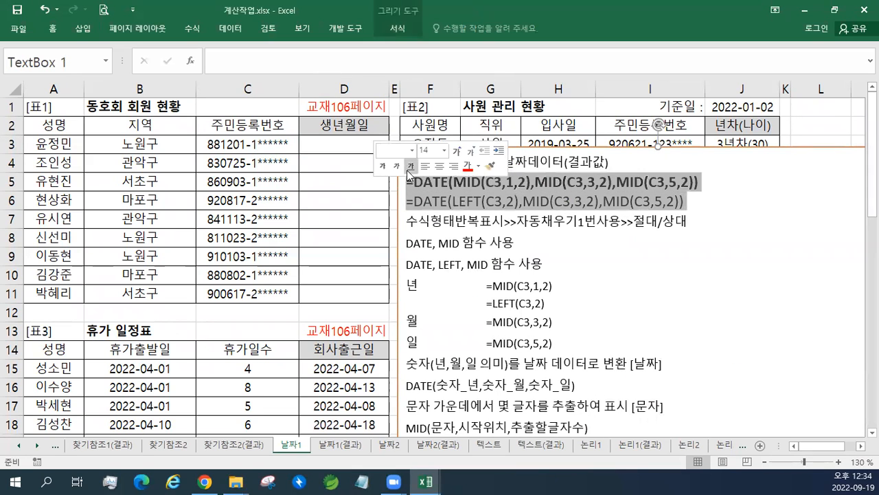
pyautogui.click(456, 151)
pyautogui.moveTo(339, 142); pyautogui.dragTo(336, 283)
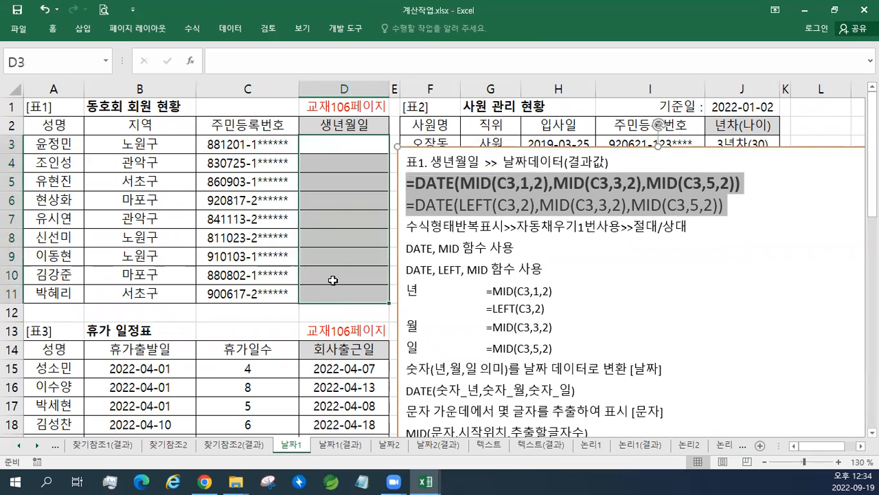
pyautogui.click(337, 276)
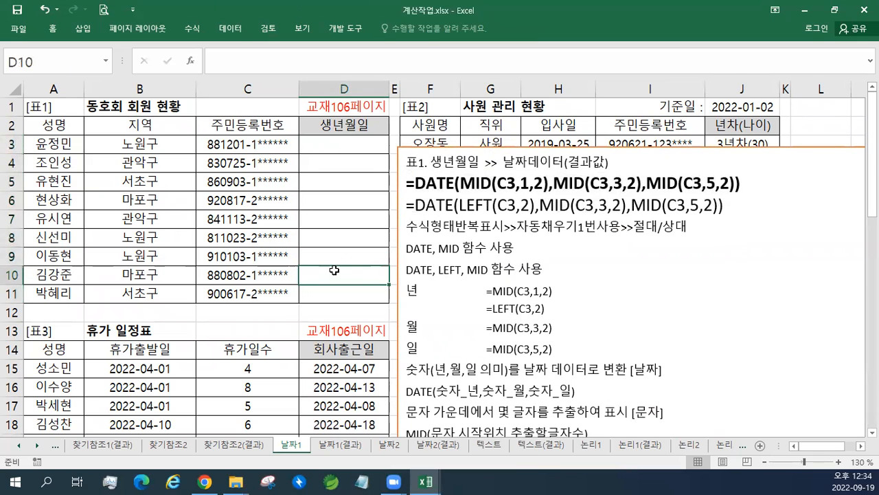
pyautogui.scroll(-2, 351, 255)
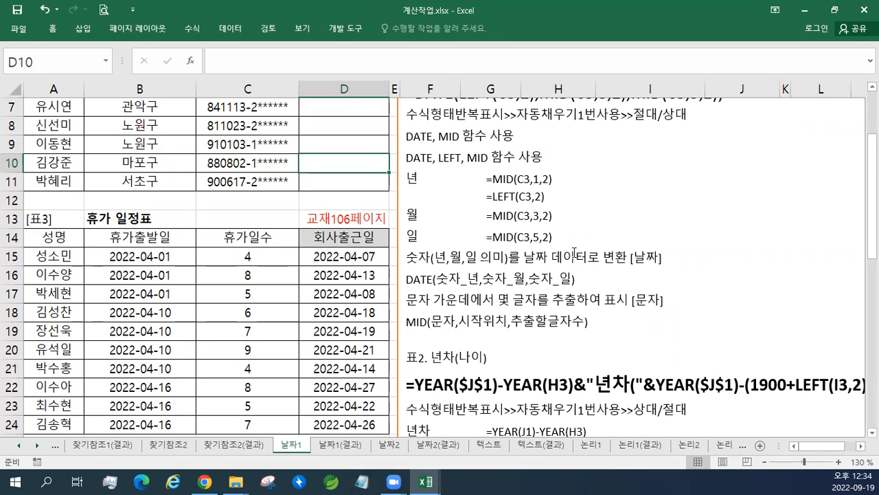
# - Switch to the 엑셀기능정리_컴활2급실기 workbook to view the date serial number examples on the 함수_날짜및시간 sheet
pyautogui.click(426, 480)
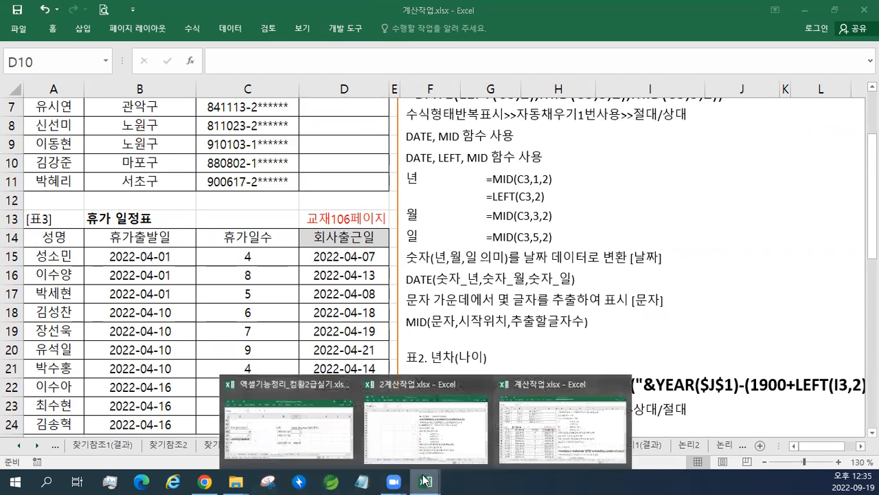
pyautogui.click(264, 448)
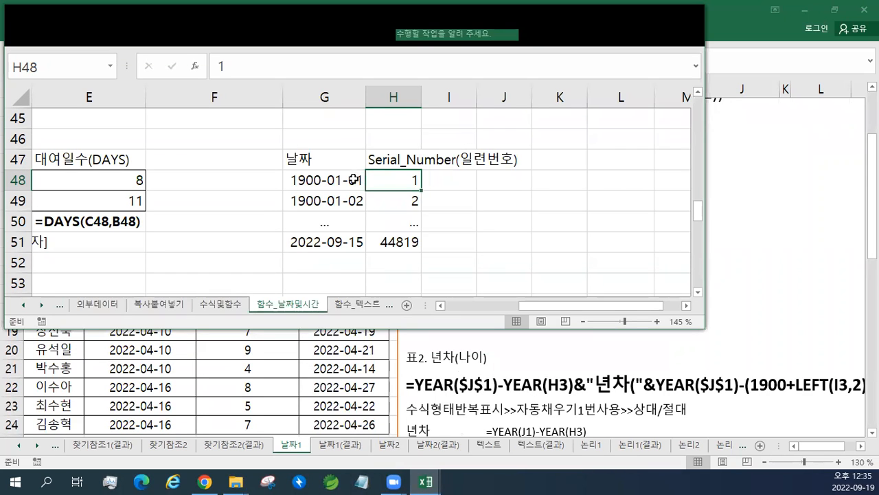
# - Examine the WEEKDAY, DATE and TIME function examples in rows 32 to 44 of the 함수_날짜및시간 sheet with the window maximized
pyautogui.click(236, 228)
pyautogui.scroll(1, 243, 233)
pyautogui.scroll(1, 243, 234)
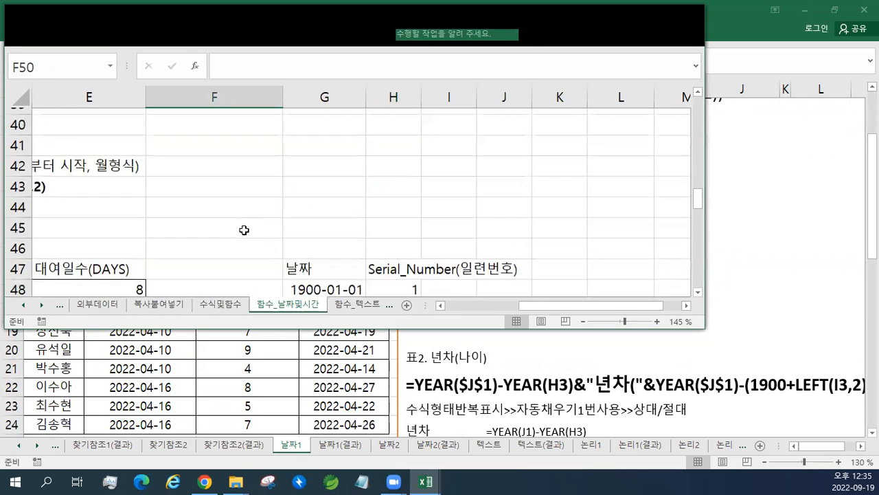
pyautogui.moveTo(535, 307); pyautogui.dragTo(463, 306)
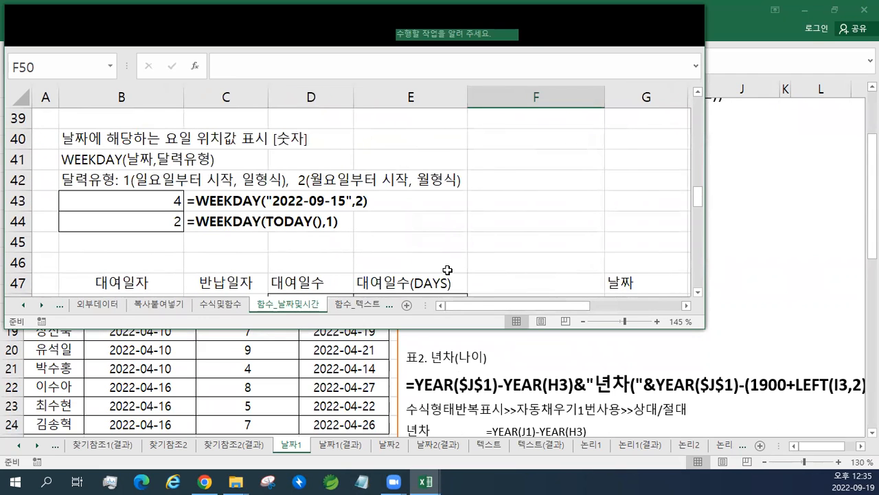
pyautogui.scroll(3, 450, 265)
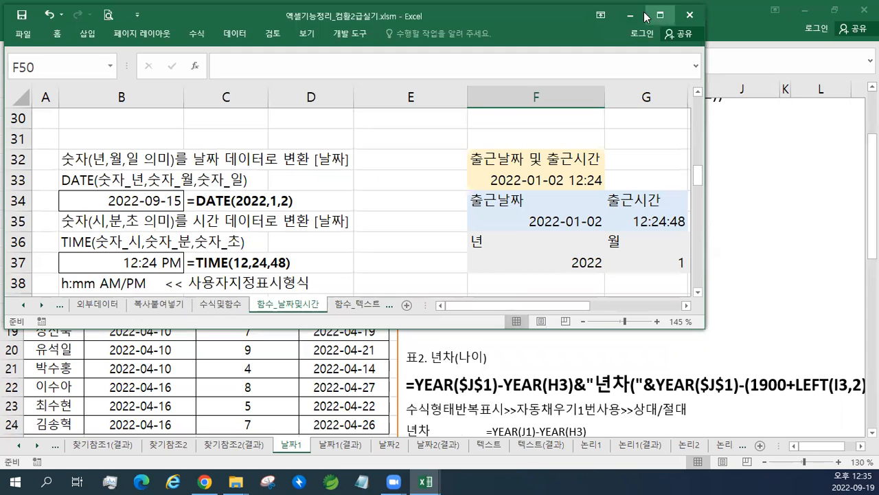
pyautogui.click(661, 16)
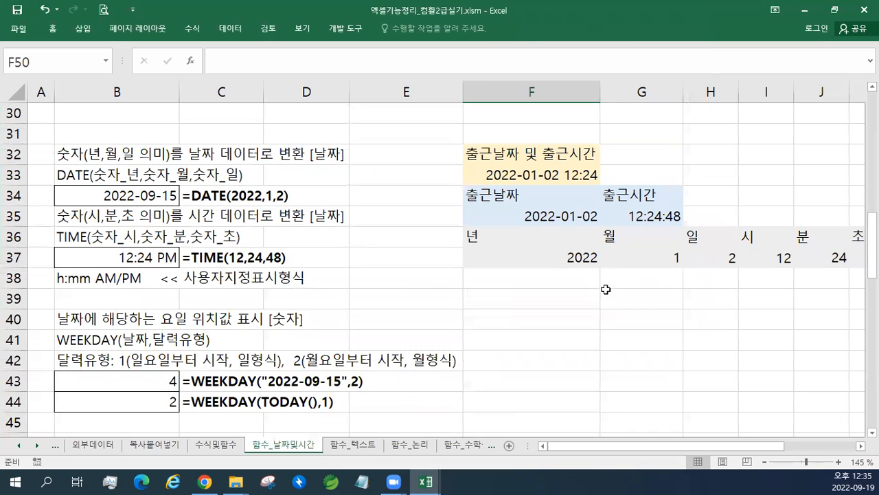
# - Highlight the 년, 월, 일 values and the 시, 분, 초 values in row 37 to compare the DATE and TIME arguments
pyautogui.moveTo(567, 259); pyautogui.dragTo(715, 259)
pyautogui.moveTo(789, 267)
pyautogui.mouseDown()
pyautogui.moveTo(849, 267)
pyautogui.moveTo(776, 275)
pyautogui.mouseUp()
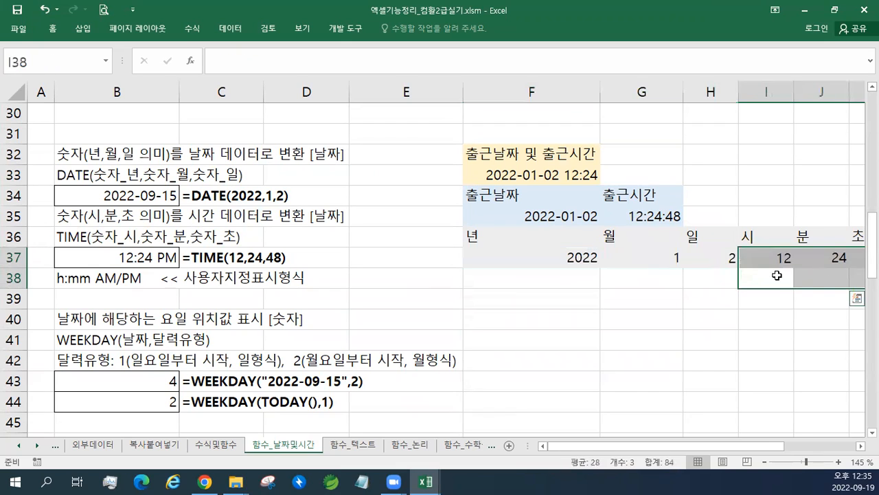
pyautogui.moveTo(560, 256); pyautogui.dragTo(697, 259)
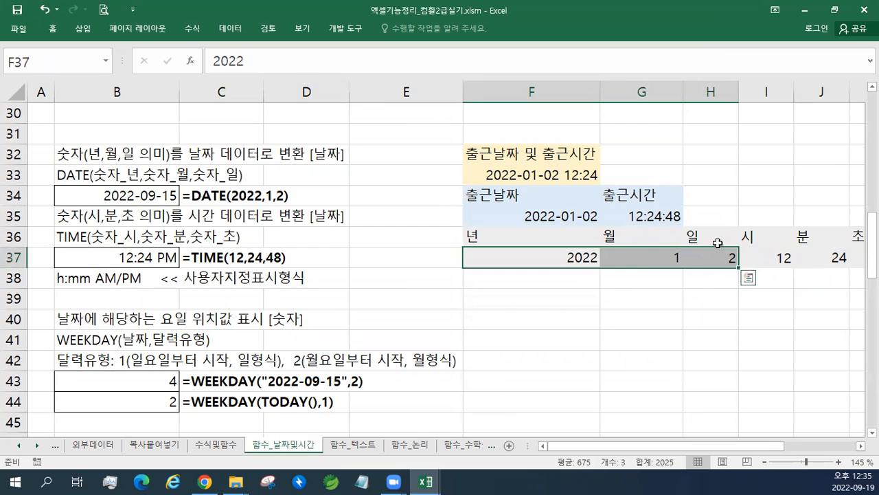
pyautogui.moveTo(766, 251); pyautogui.dragTo(824, 253)
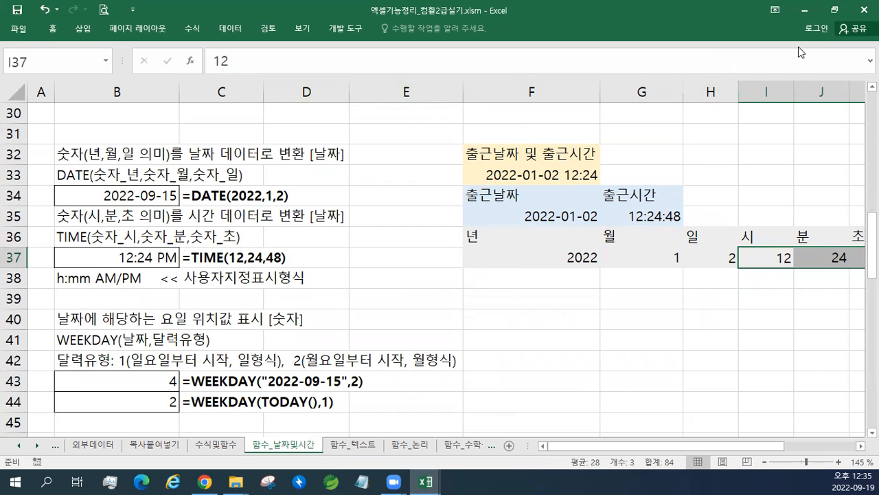
# - Restore and minimize the reference workbook, returning to the 표1 notes on the 날짜1 sheet of 계산작업.xlsx
pyautogui.click(834, 9)
pyautogui.click(627, 18)
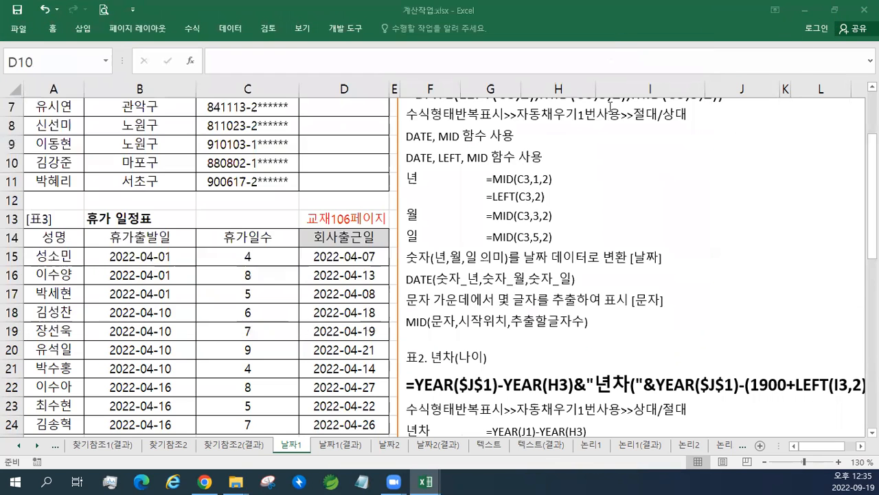
pyautogui.scroll(2, 474, 352)
pyautogui.scroll(-1, 475, 353)
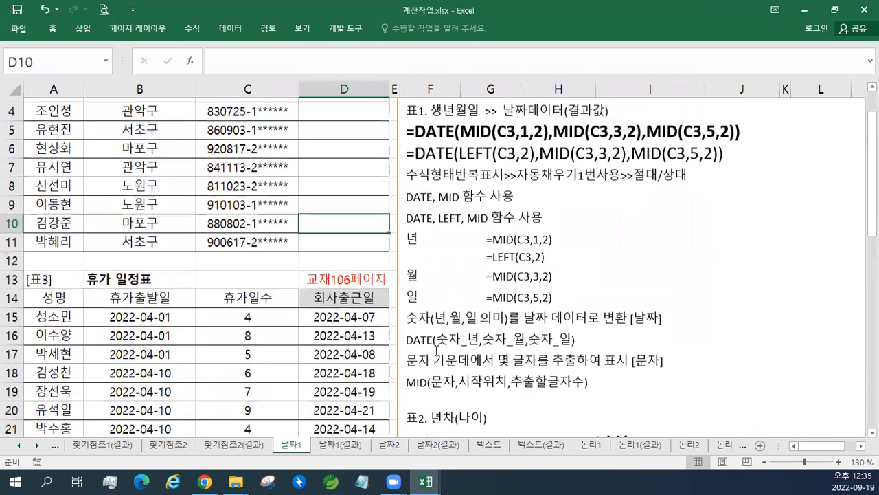
pyautogui.scroll(1, 347, 158)
# - Mark the 생년월일 range D3:D11 and fill the empty cell D3 down to D11 as a trial
pyautogui.click(350, 145)
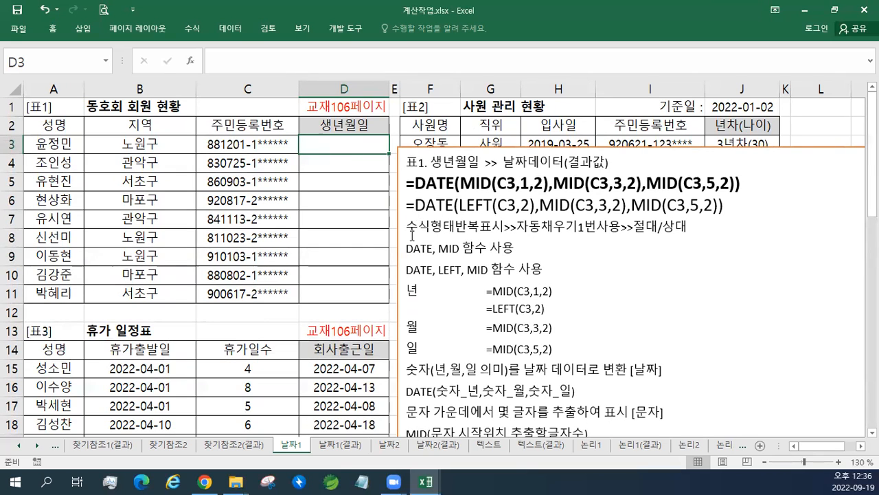
pyautogui.moveTo(349, 149); pyautogui.dragTo(352, 291)
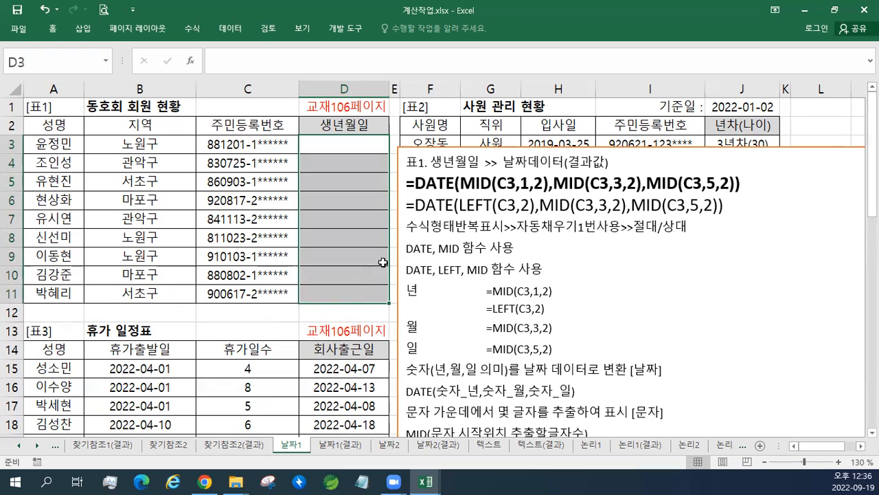
pyautogui.moveTo(349, 145); pyautogui.dragTo(340, 288)
pyautogui.click(371, 150)
pyautogui.moveTo(389, 155); pyautogui.dragTo(389, 303)
# - Start the 생년월일 formula in D3 with =MID(C3,1,2), to extract the year from the 주민등록번호
pyautogui.click(340, 146)
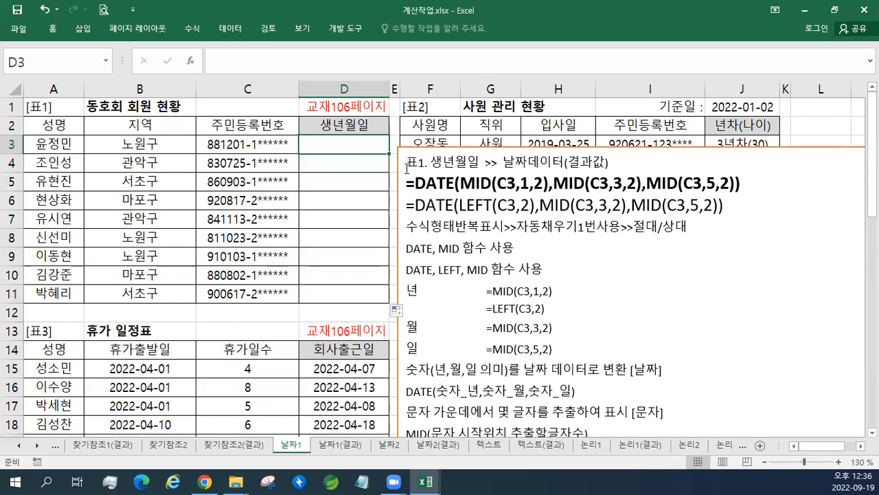
pyautogui.write('=')
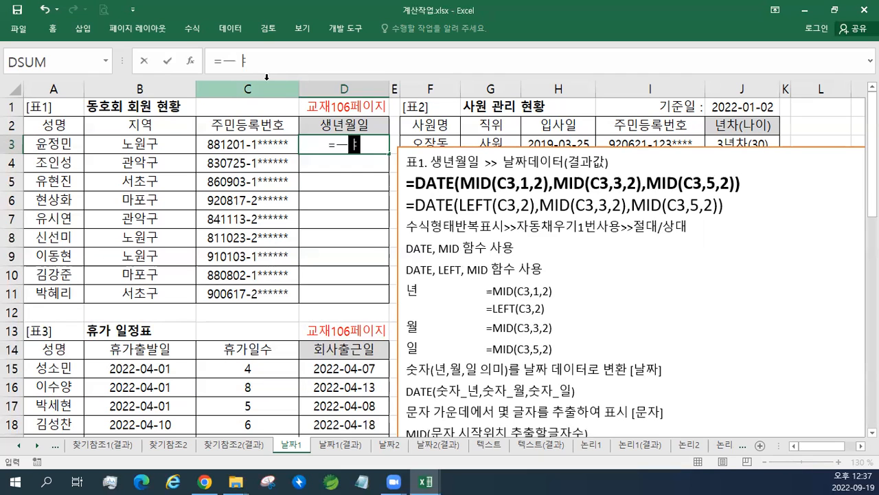
pyautogui.write('MID(')
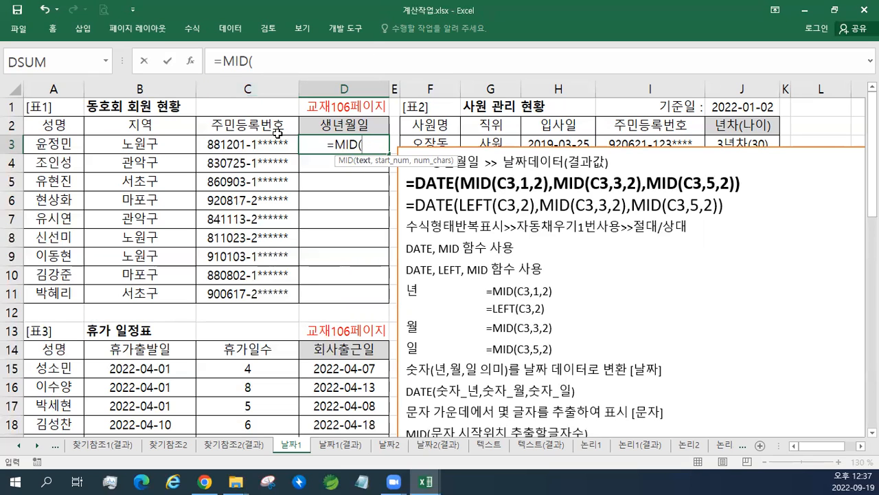
pyautogui.click(260, 137)
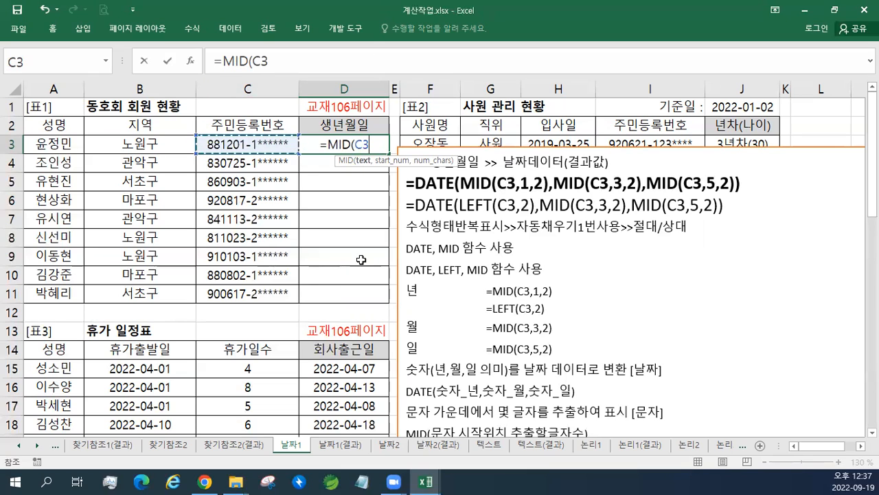
pyautogui.write(',')
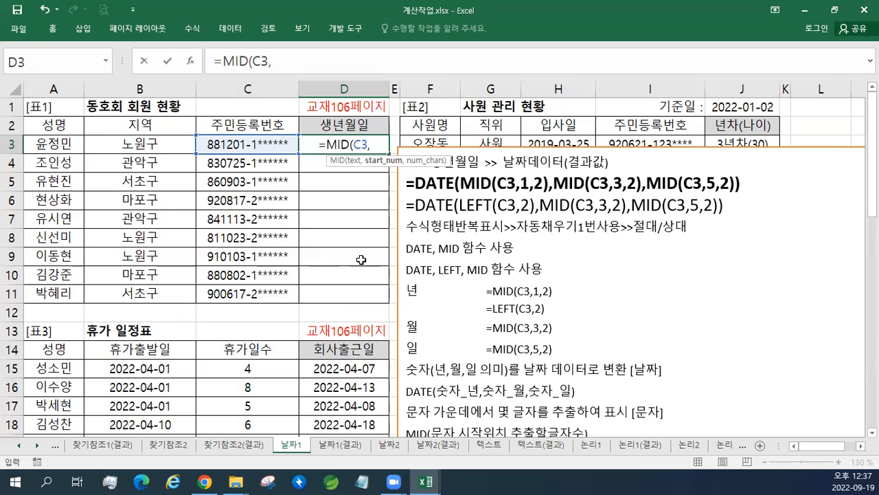
pyautogui.write('2')
pyautogui.press('BackSpace')
pyautogui.write('1')
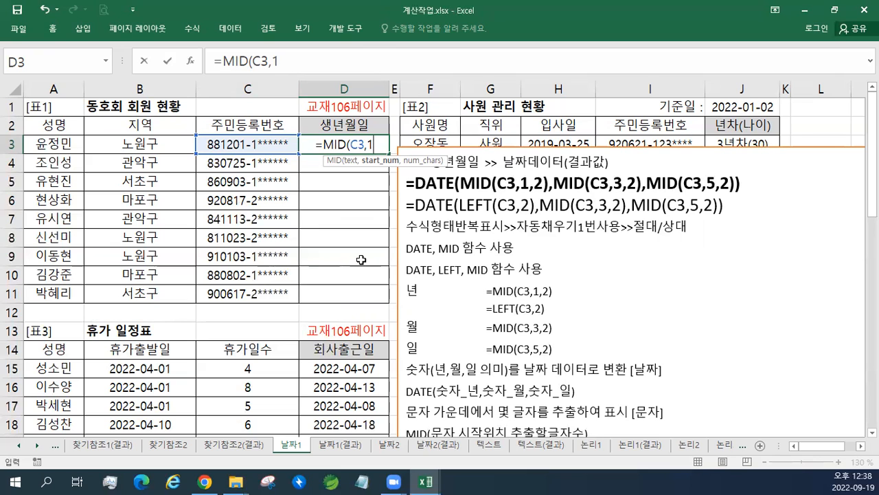
pyautogui.write(',')
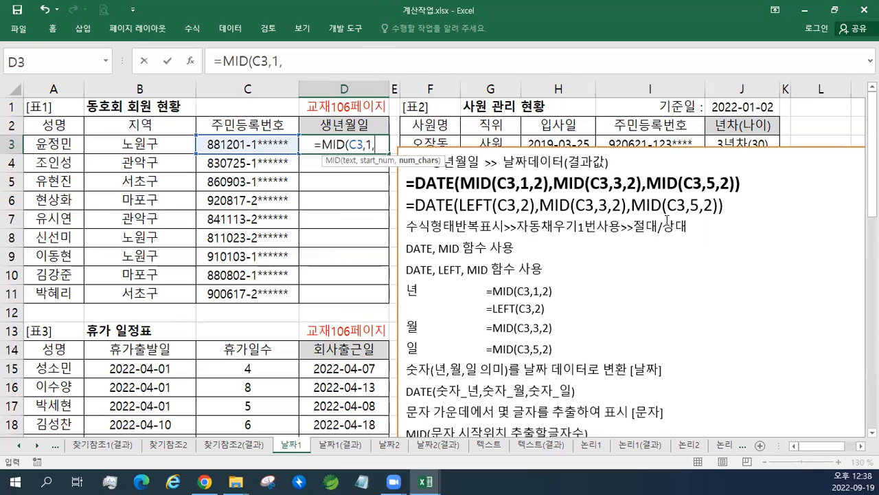
pyautogui.write('2),')
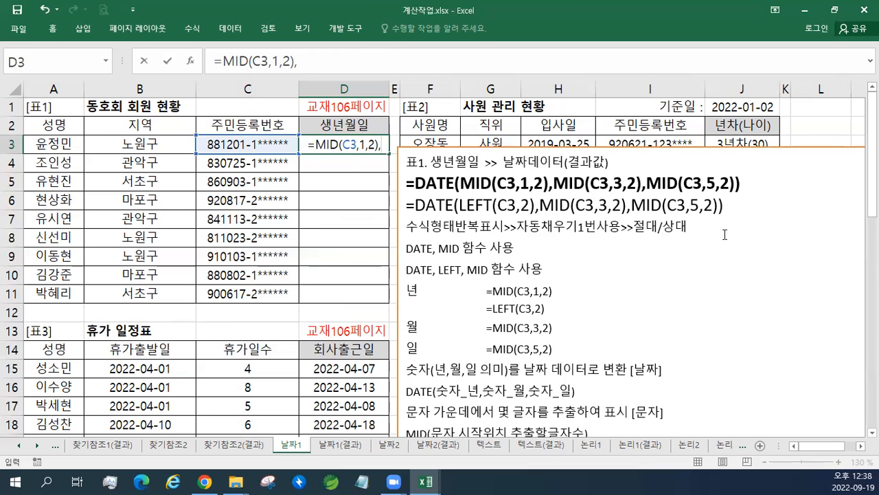
# - Add MID(C3,3,2), to the D3 formula as the month part
pyautogui.write('MID')
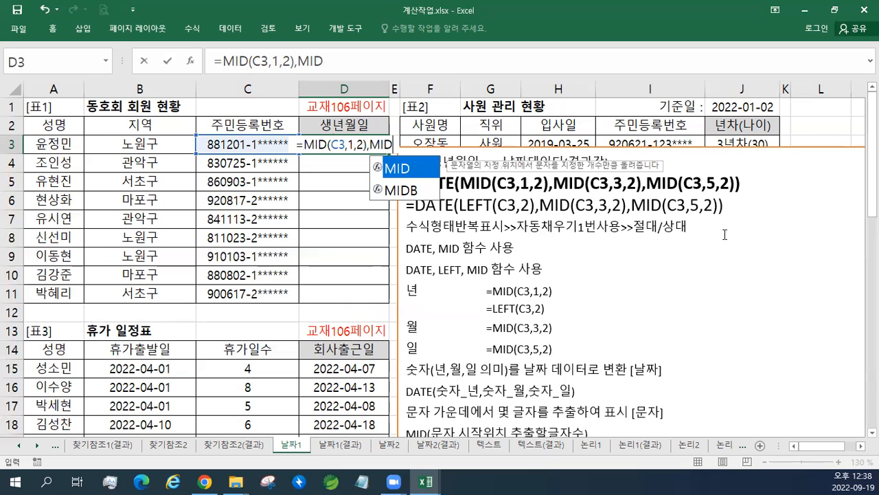
pyautogui.write('(')
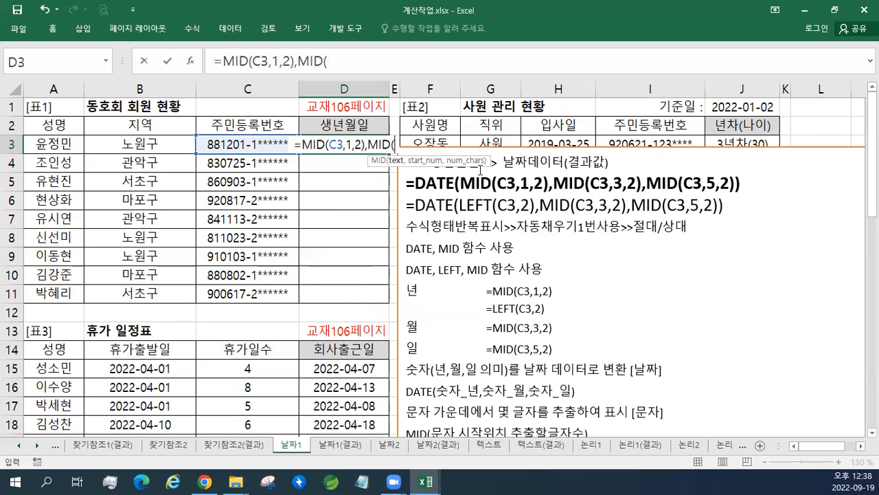
pyautogui.press('Left')
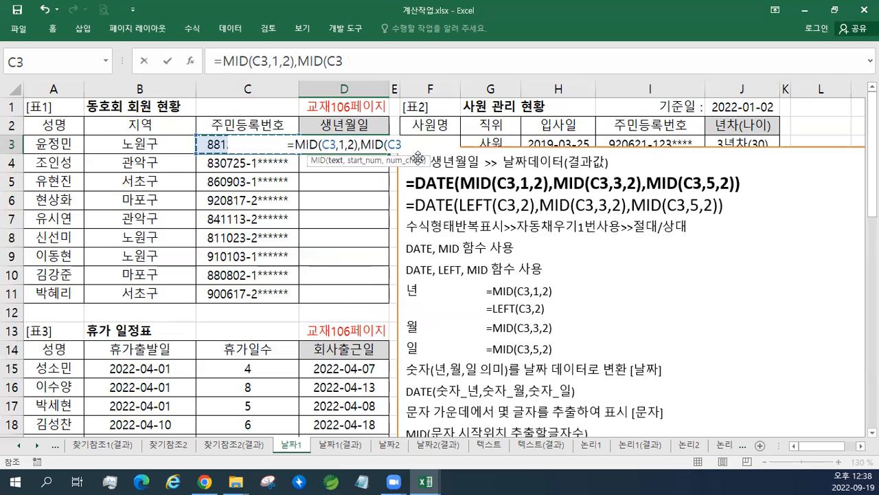
pyautogui.write(',')
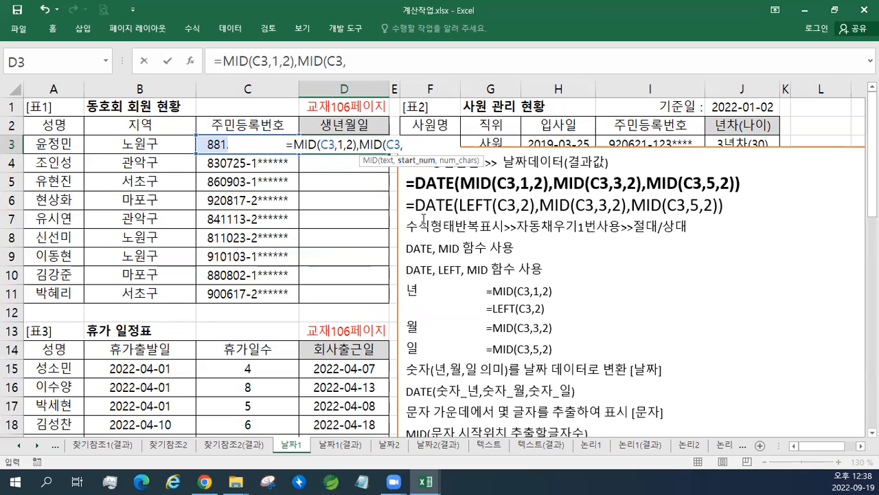
pyautogui.write('3')
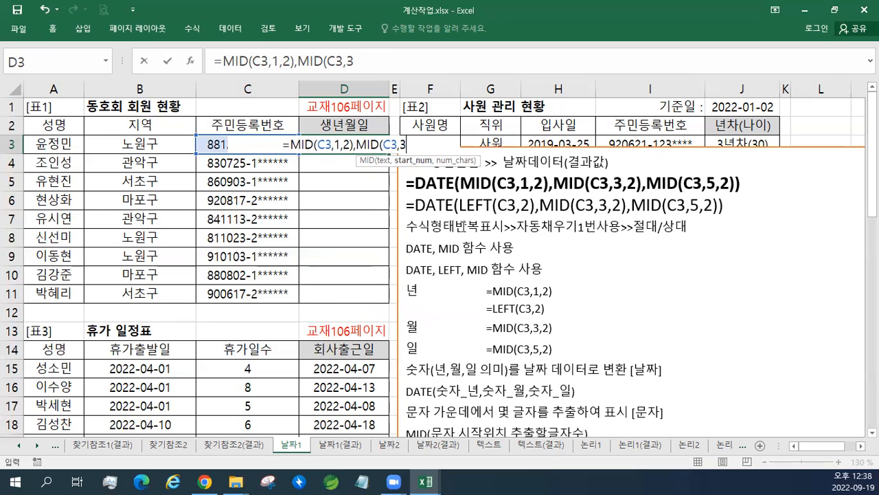
pyautogui.write(',')
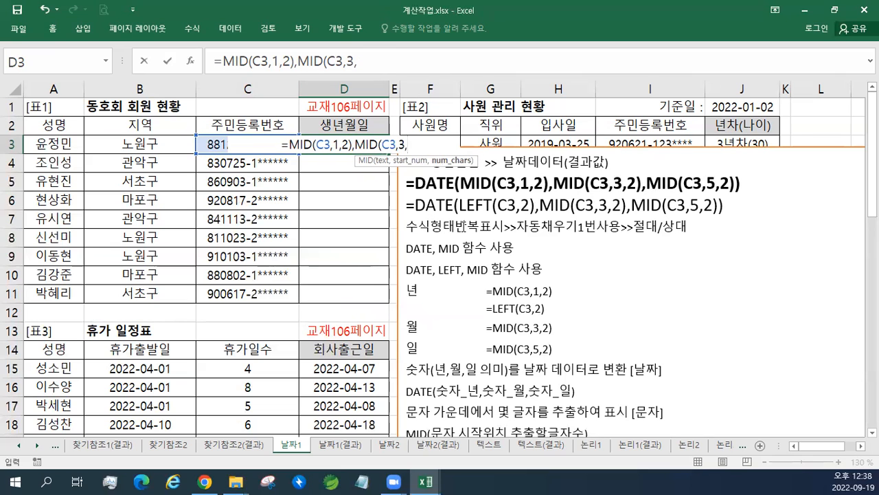
pyautogui.write('2')
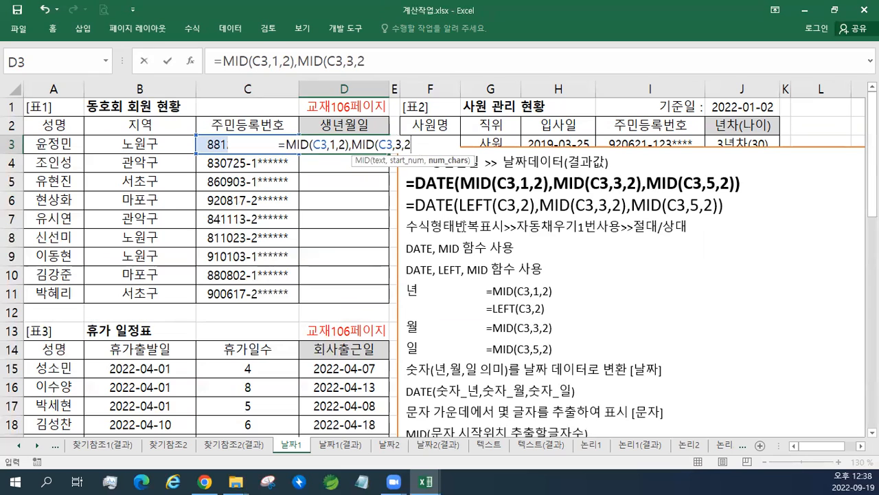
pyautogui.write('),')
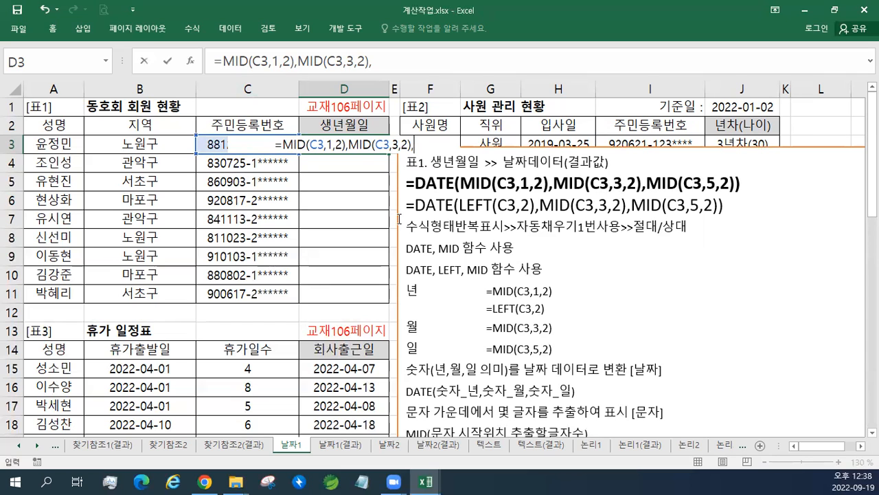
# - Append MID(C3,5,2) to the D3 formula to extract the day
pyautogui.write('MID(')
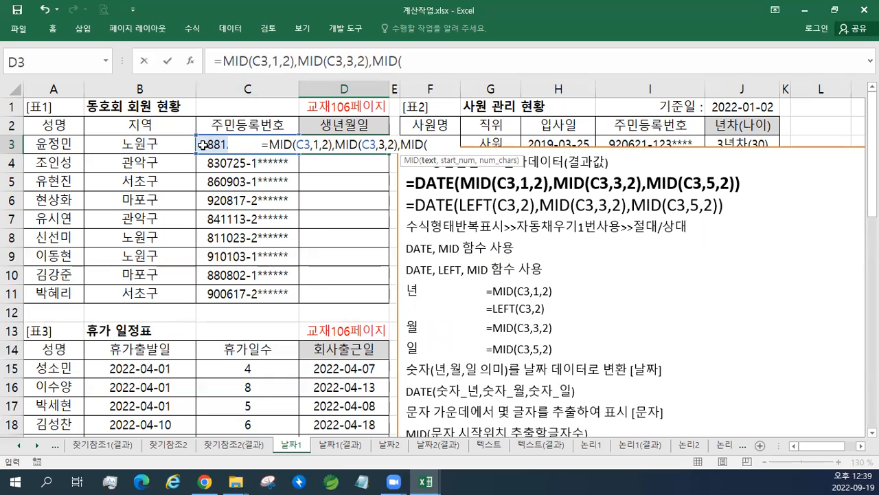
pyautogui.click(203, 145)
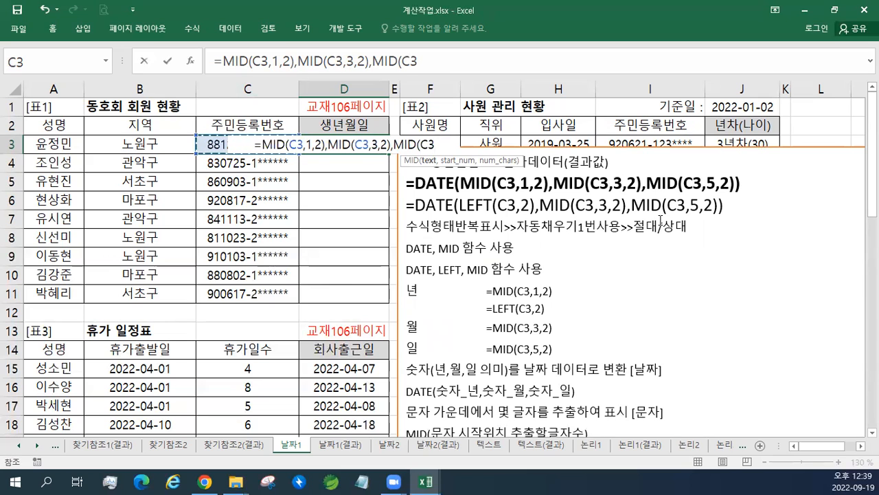
pyautogui.write(',')
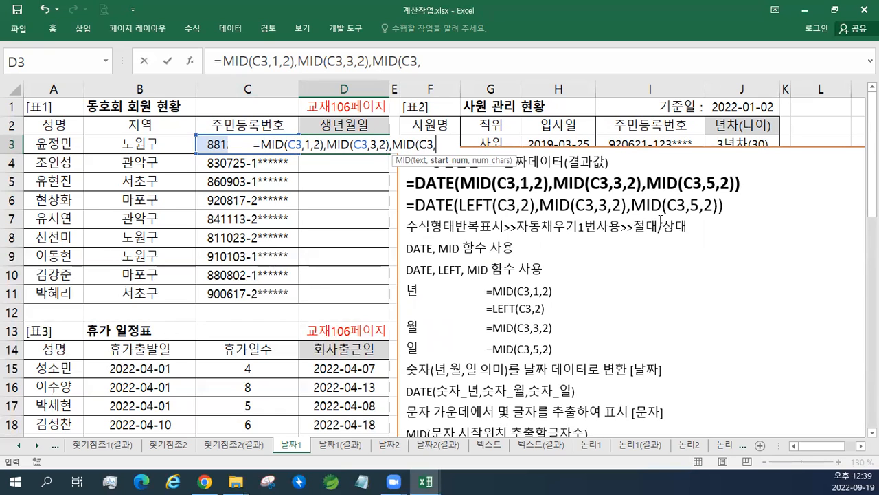
pyautogui.write('5')
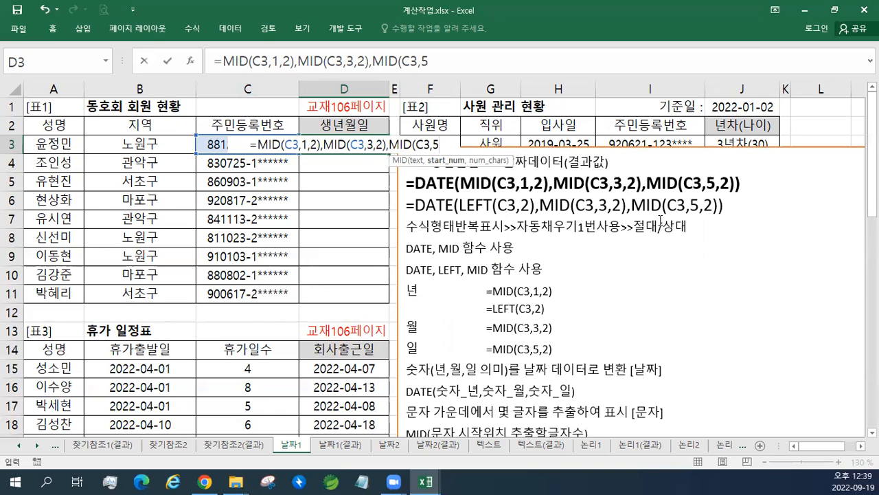
pyautogui.write(',')
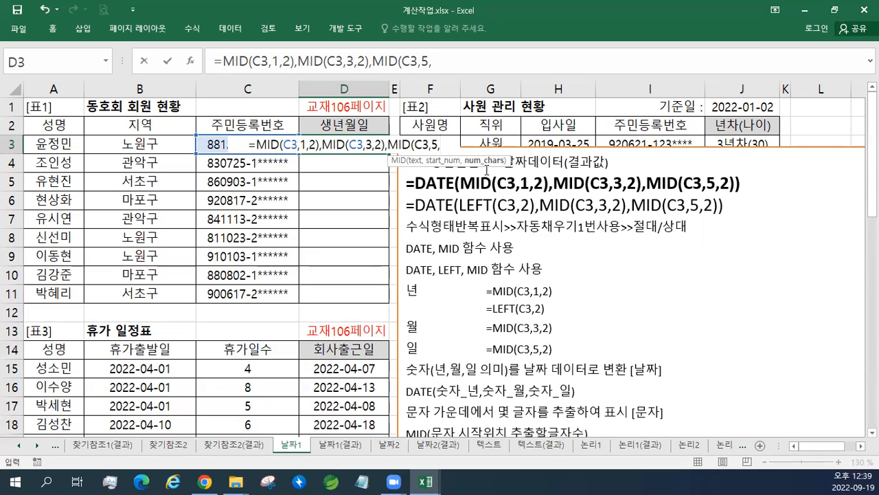
pyautogui.write('2')
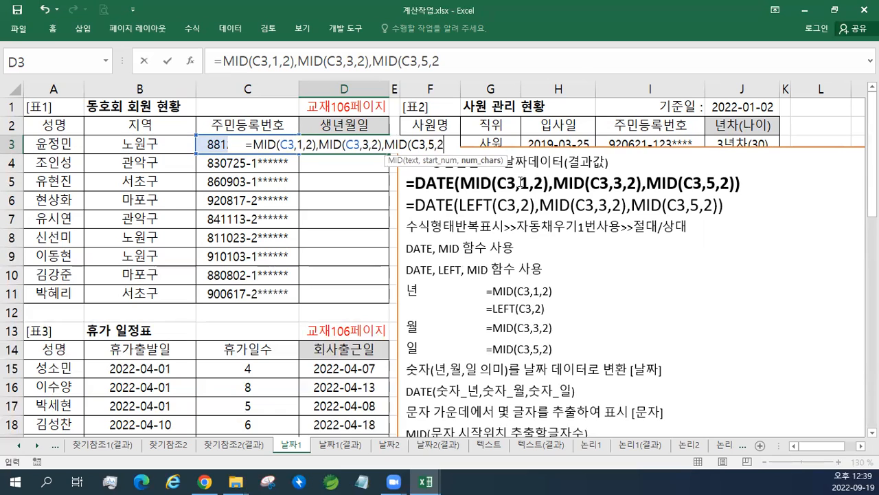
pyautogui.write(')')
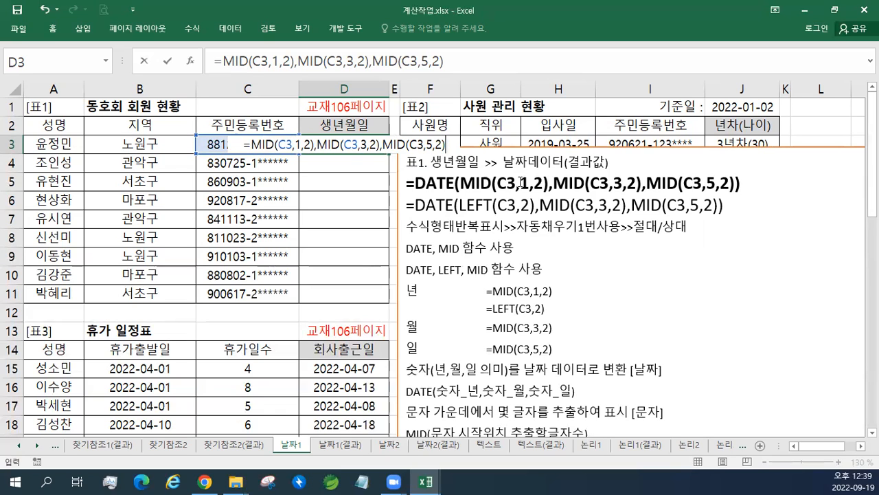
# - Wrap the three MID parts in D3 with DATE to complete =DATE(MID(C3,1,2),MID(C3,3,2),MID(C3,5,2))
pyautogui.click(251, 145)
pyautogui.write('DATE')
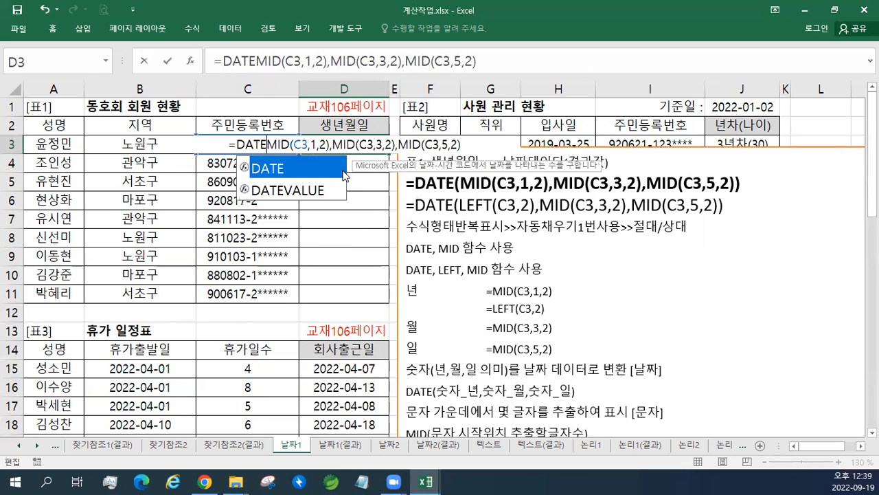
pyautogui.write('(')
pyautogui.moveTo(283, 146); pyautogui.dragTo(427, 141)
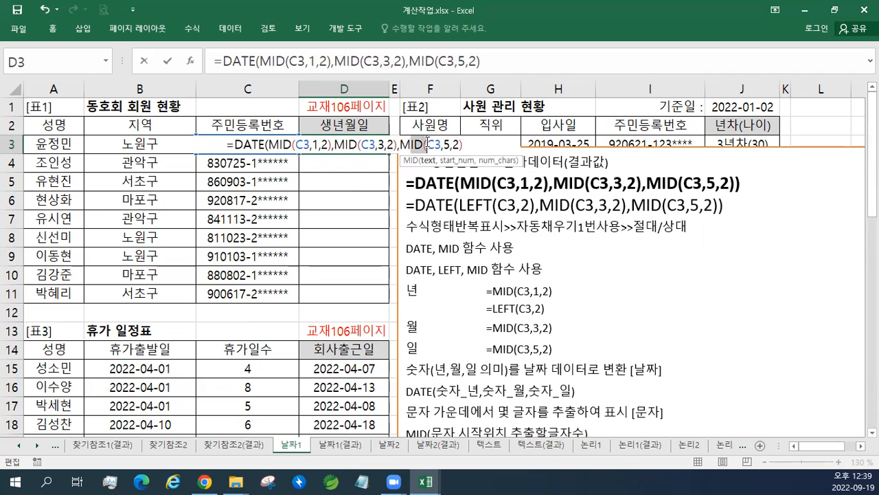
pyautogui.click(470, 144)
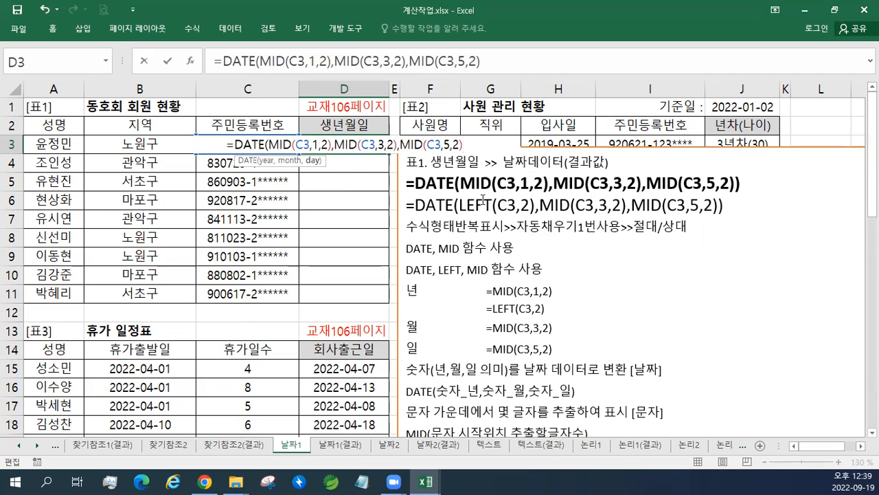
pyautogui.write(')')
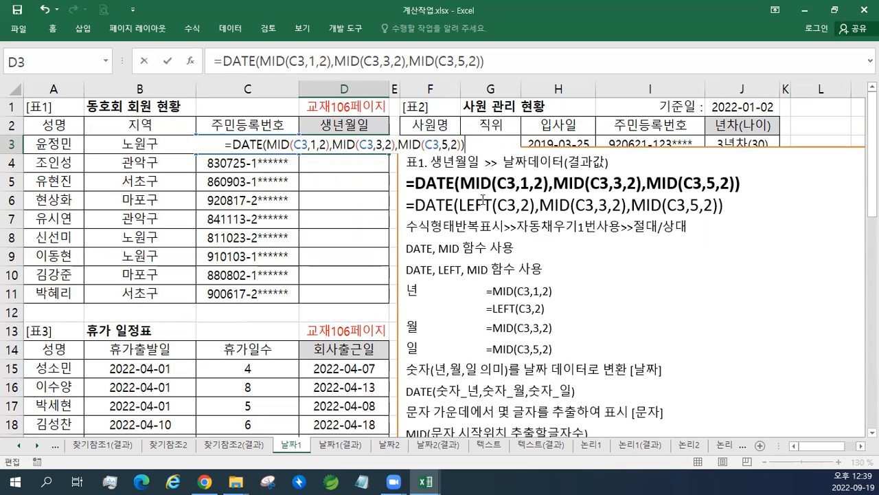
pyautogui.press('Return')
pyautogui.press('Up')
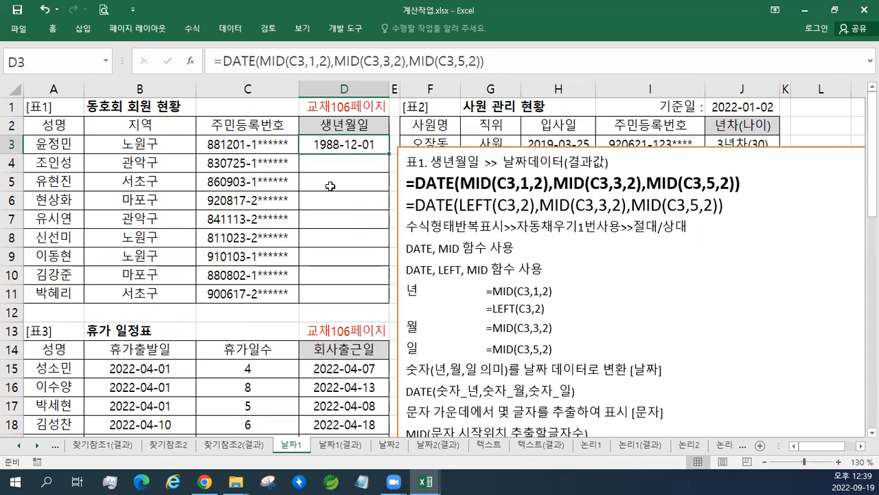
# - Fill the 생년월일 formula from D3 down to D11 and shift the notes text box slightly down to uncover 표2's first data row
pyautogui.moveTo(389, 153); pyautogui.dragTo(379, 299)
pyautogui.moveTo(420, 146); pyautogui.dragTo(420, 159)
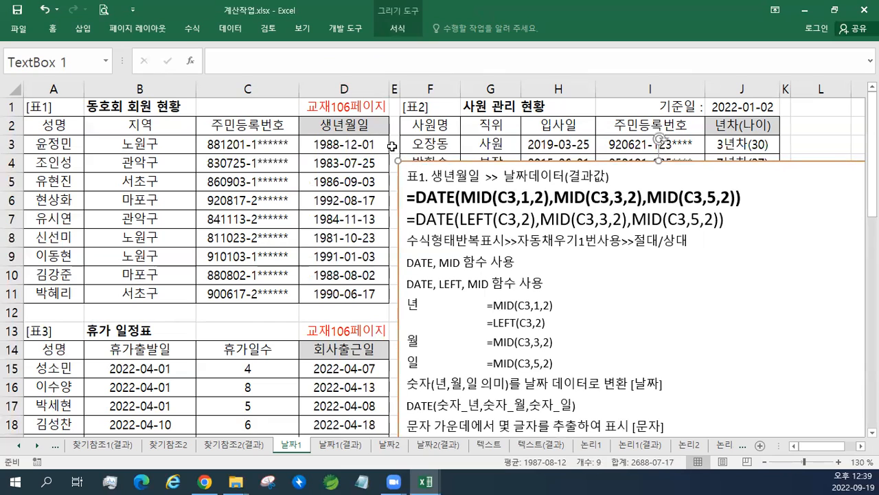
pyautogui.click(395, 147)
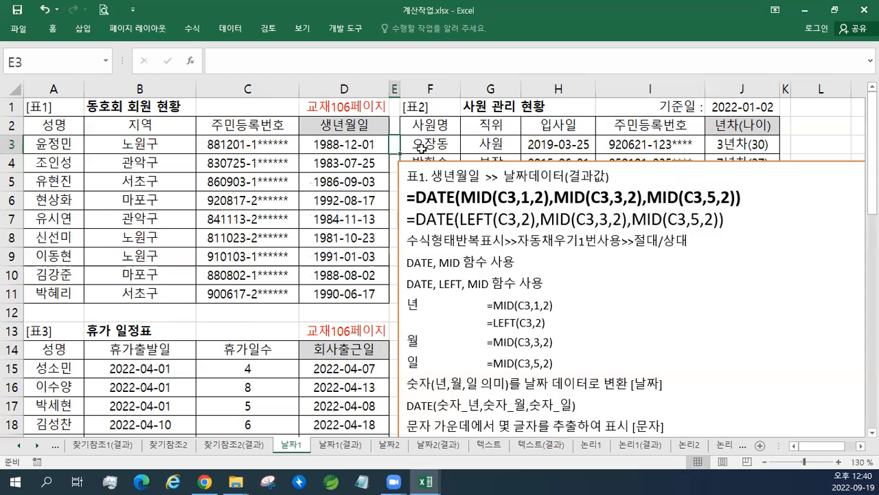
# - Review the notes comparing the DATE and MID formula with the DATE, LEFT and MID version, and skim the 표2 and 표3 notes
pyautogui.click(758, 198)
pyautogui.moveTo(742, 198); pyautogui.dragTo(408, 201)
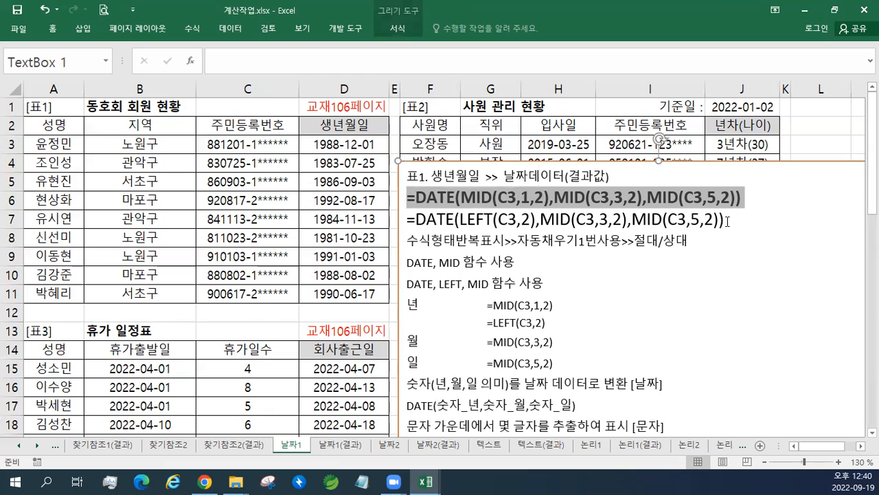
pyautogui.click(720, 198)
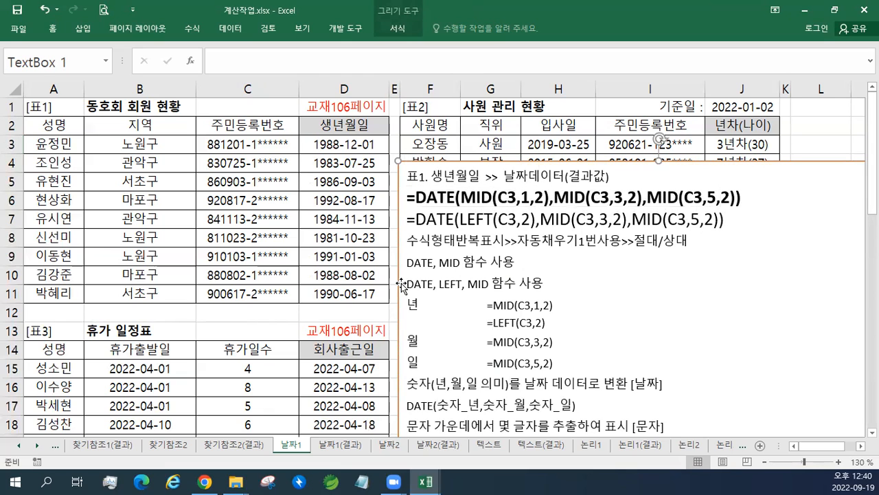
pyautogui.moveTo(428, 263); pyautogui.dragTo(514, 262)
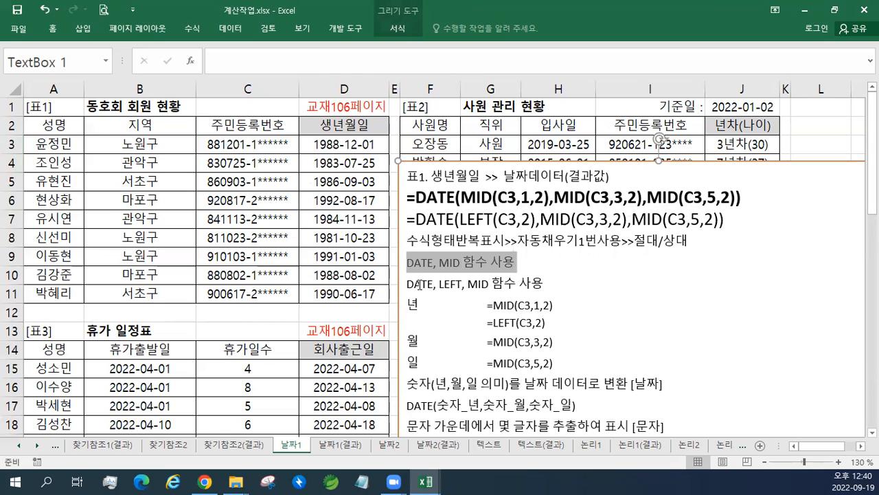
pyautogui.moveTo(408, 284); pyautogui.dragTo(546, 285)
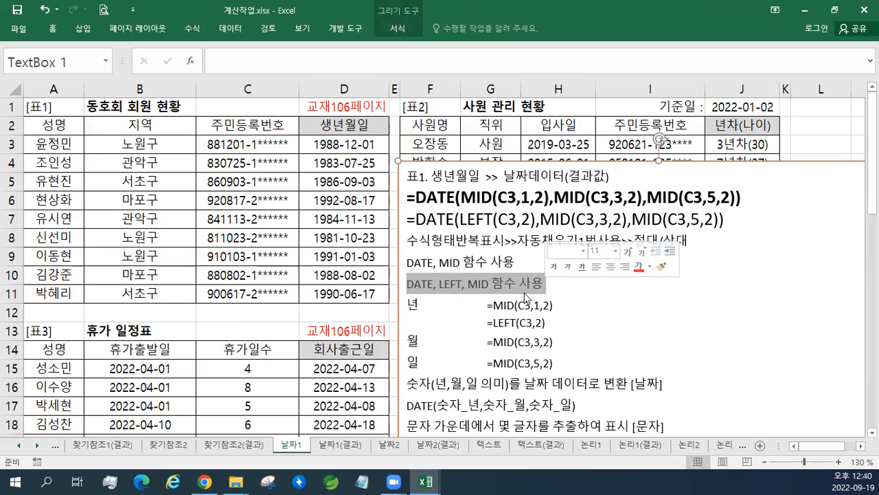
pyautogui.click(537, 283)
pyautogui.moveTo(404, 220); pyautogui.dragTo(737, 222)
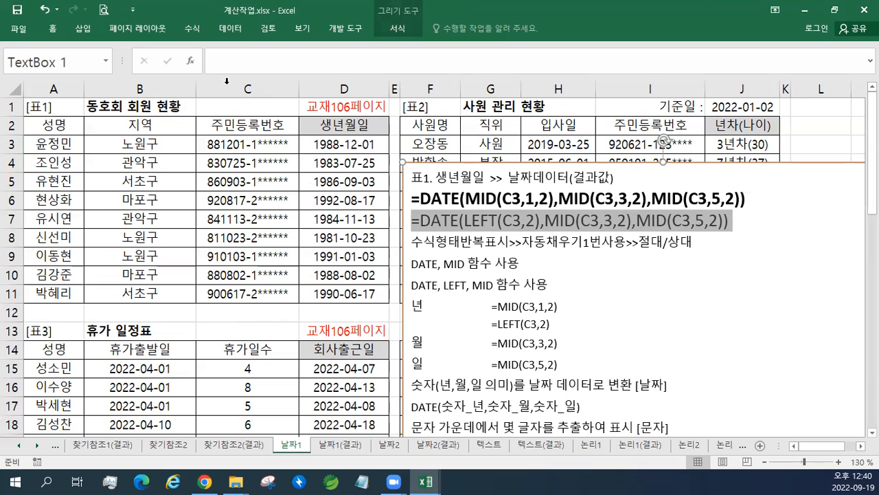
pyautogui.click(590, 284)
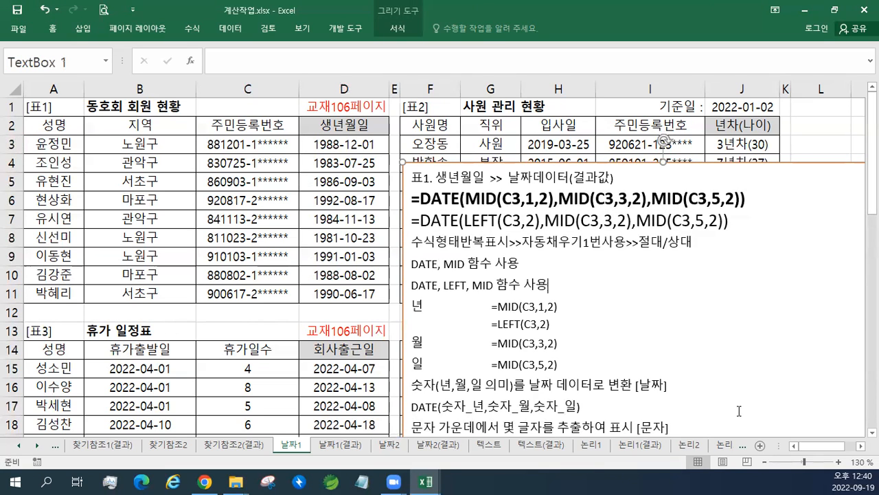
pyautogui.scroll(-7, 631, 358)
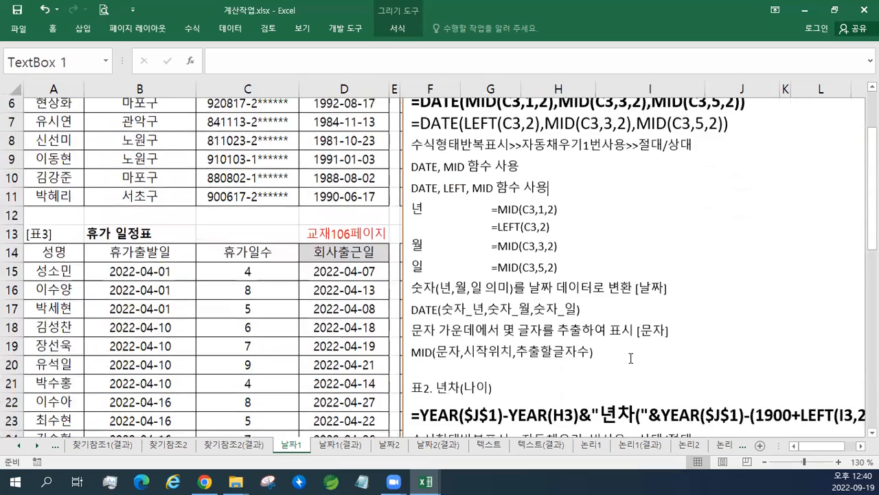
pyautogui.scroll(-3, 631, 358)
pyautogui.scroll(10, 630, 358)
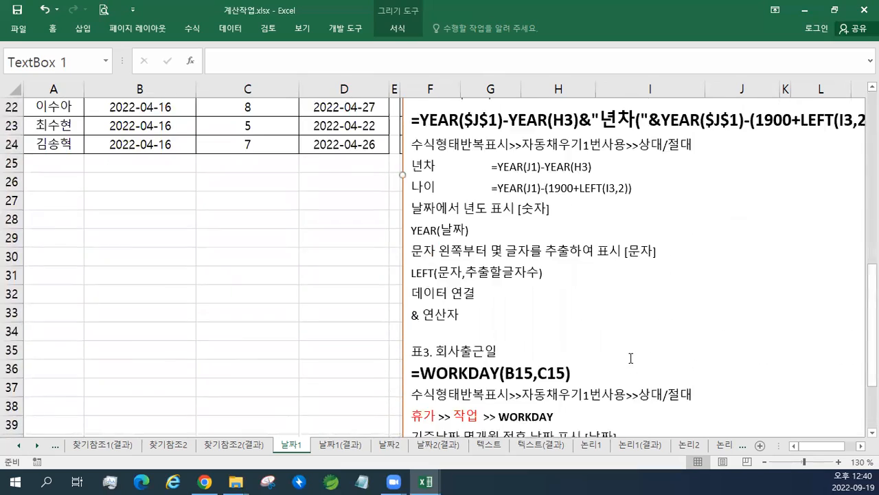
# - Nudge the notes text box up and insert the heading 표4. 태어난요일 above its 표1 section
pyautogui.moveTo(543, 160)
pyautogui.mouseDown()
pyautogui.moveTo(535, 424)
pyautogui.moveTo(530, 153)
pyautogui.mouseUp()
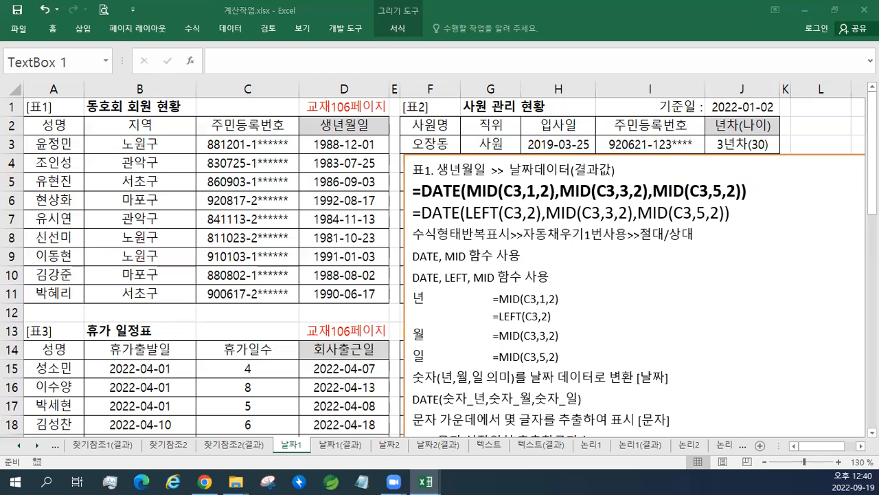
pyautogui.click(478, 172)
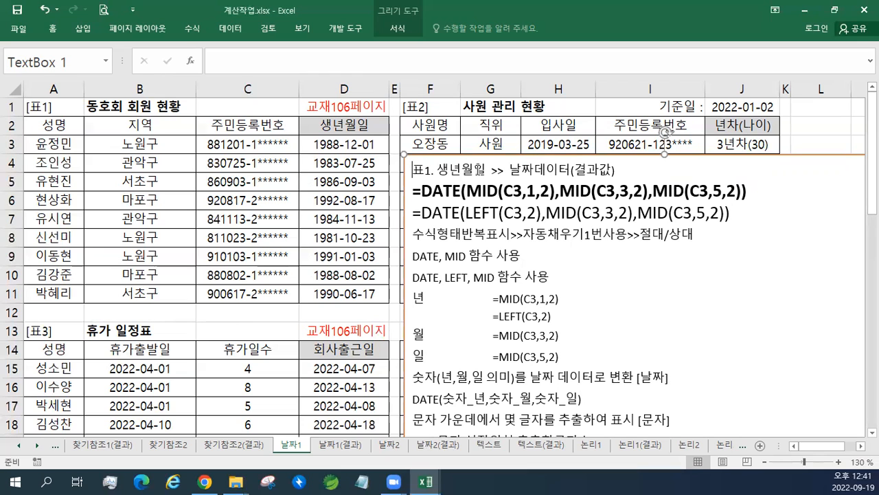
pyautogui.press('Return')
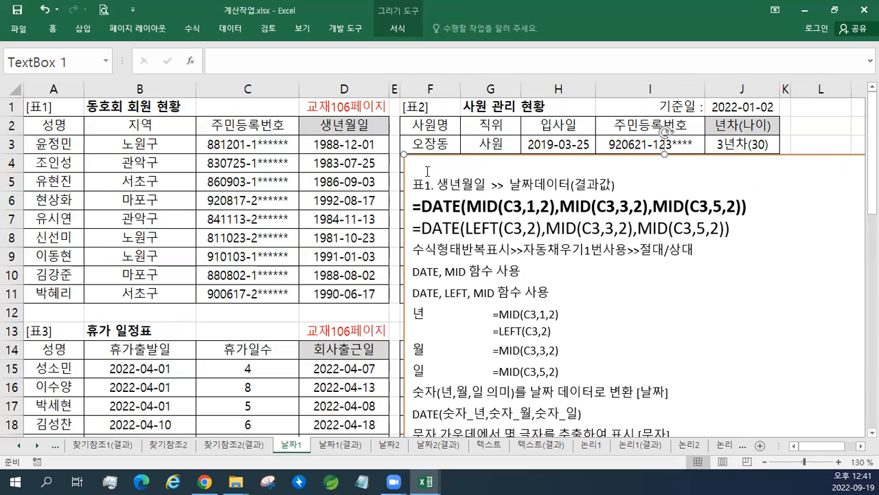
pyautogui.write('표1. 태어난요일')
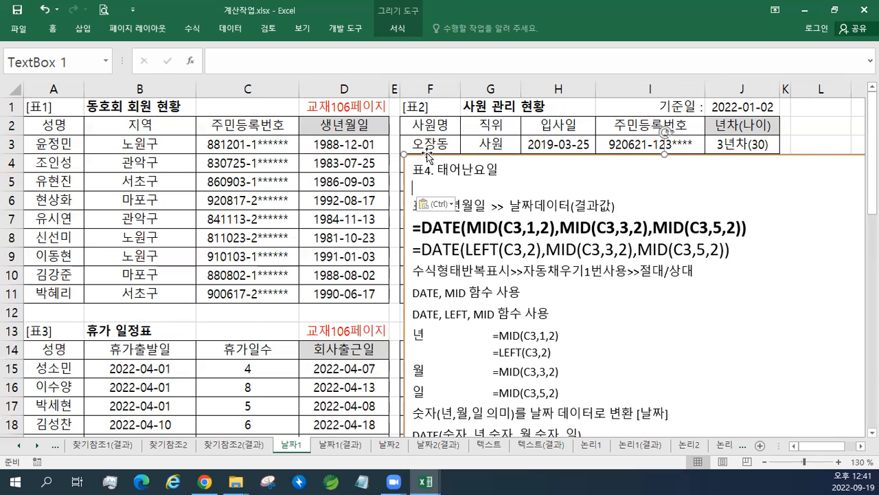
# - Check the WEEKDAY syntax and calendar types in the 엑셀기능정리_컴활2급실기.xlsm workbook, and return to 계산작업.xlsx
pyautogui.click(426, 480)
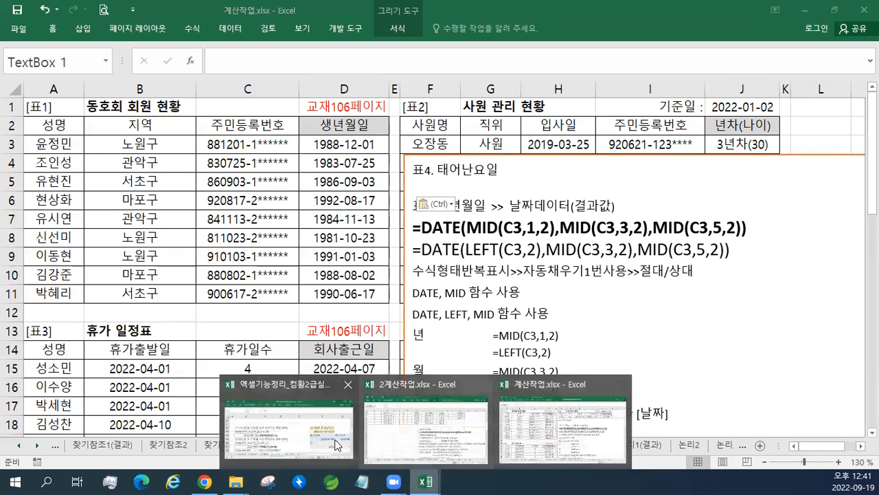
pyautogui.click(336, 445)
pyautogui.scroll(-3, 276, 250)
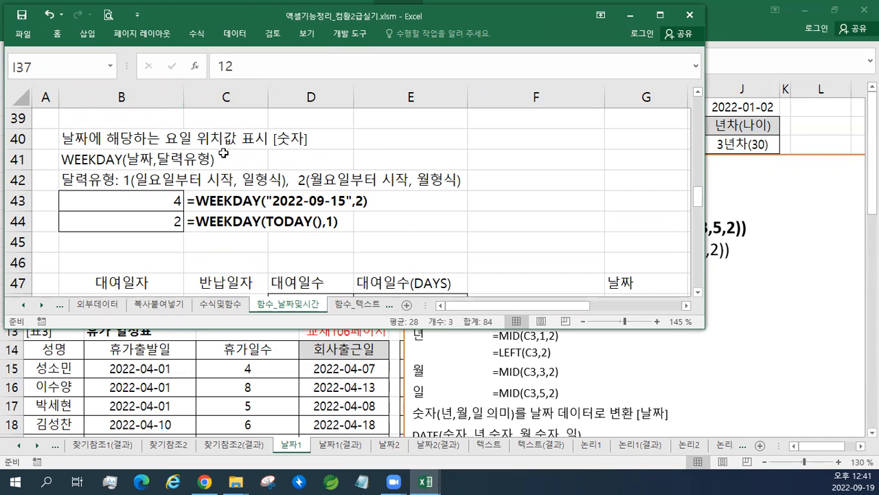
pyautogui.click(629, 15)
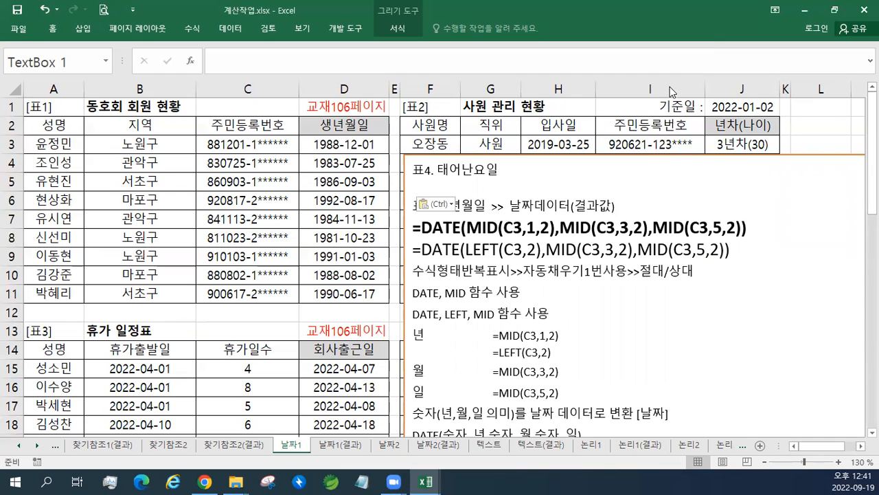
# - Switch to the 날짜2 sheet and paste the page label as 교재108페이지 in D1 above 표1's 요일 column
pyautogui.click(395, 110)
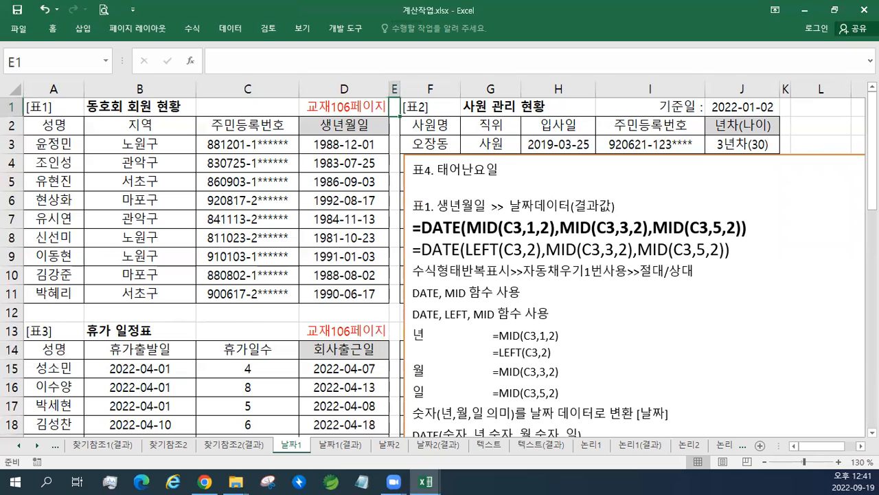
pyautogui.click(523, 189)
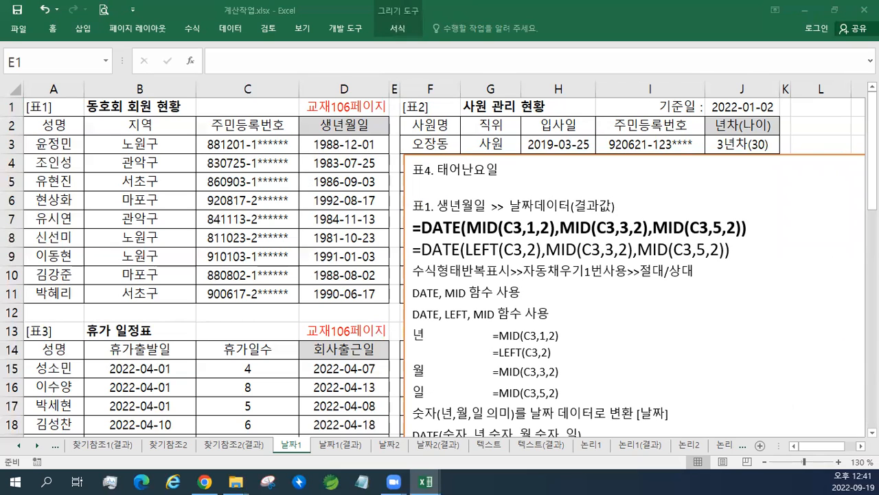
pyautogui.click(395, 445)
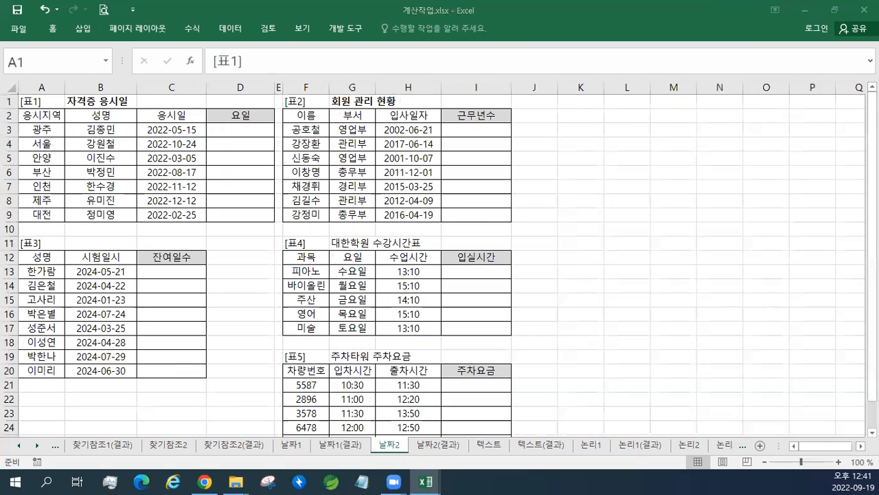
pyautogui.hotkey('ctrl', 'c')
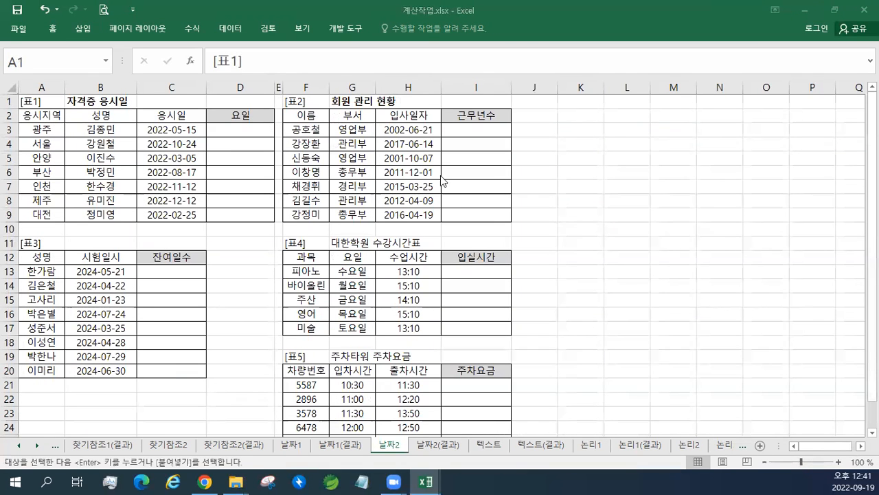
pyautogui.click(257, 101)
pyautogui.hotkey('ctrl', 'v')
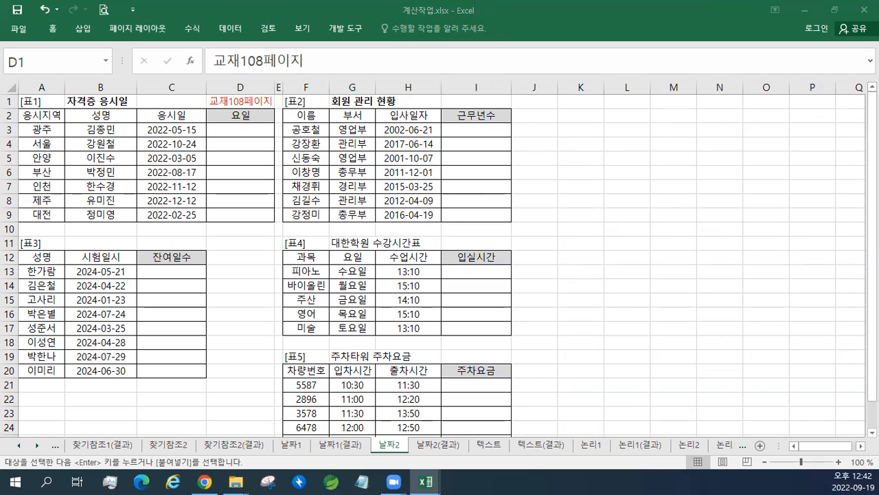
# - Copy the 교재108페이지 label from D1 to I11, above 표4's 입실시간 column
pyautogui.click(370, 242)
pyautogui.scroll(-1, 369, 243)
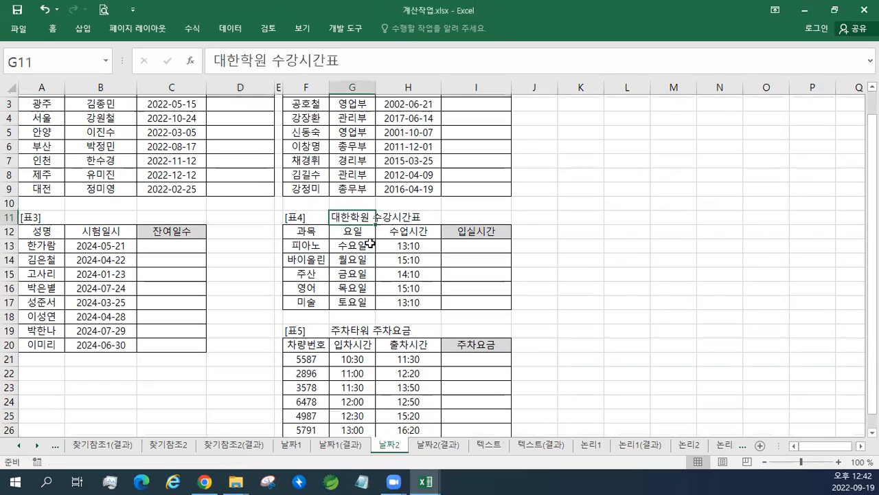
pyautogui.scroll(-2, 369, 242)
pyautogui.keyDown('ctrl'); pyautogui.scroll(1, 370, 242); pyautogui.keyUp('ctrl')
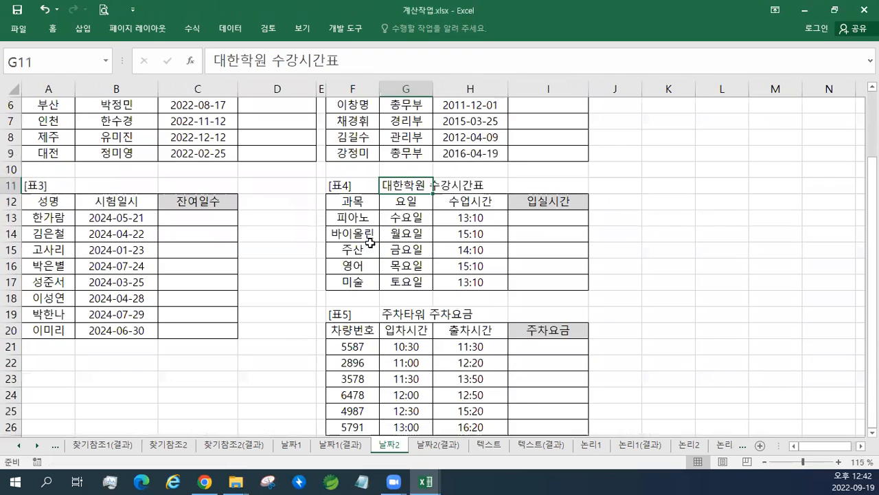
pyautogui.keyDown('ctrl'); pyautogui.scroll(1, 370, 243); pyautogui.keyUp('ctrl')
pyautogui.scroll(2, 352, 186)
pyautogui.click(313, 107)
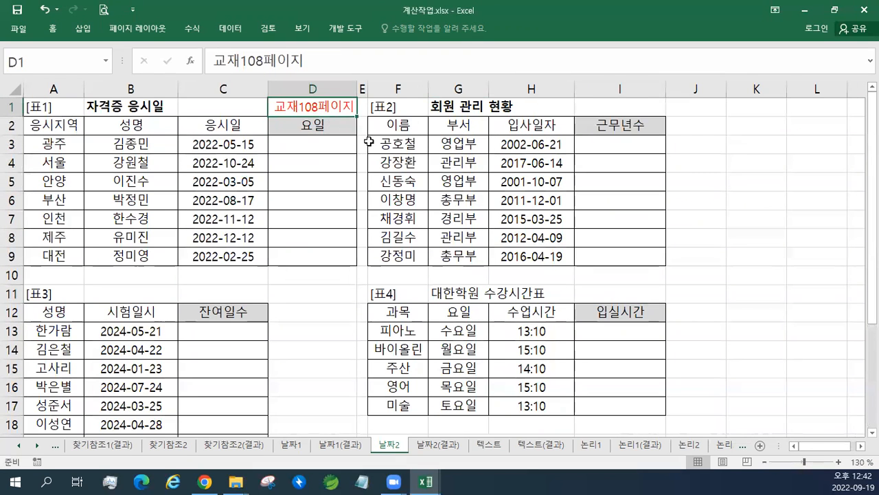
pyautogui.hotkey('ctrl', 'c')
pyautogui.click(588, 296)
pyautogui.hotkey('ctrl', 'v')
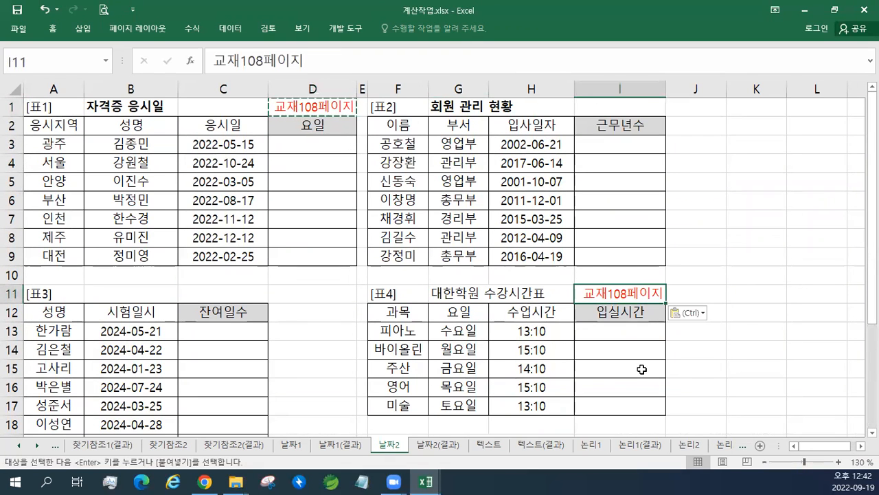
pyautogui.press('ctrl')
# - Check the HOUR, MINUTE and SECOND syntax in the 엑셀기능정리_컴활2급실기.xlsm workbook, and return to 계산작업.xlsx
pyautogui.scroll(-3, 765, 412)
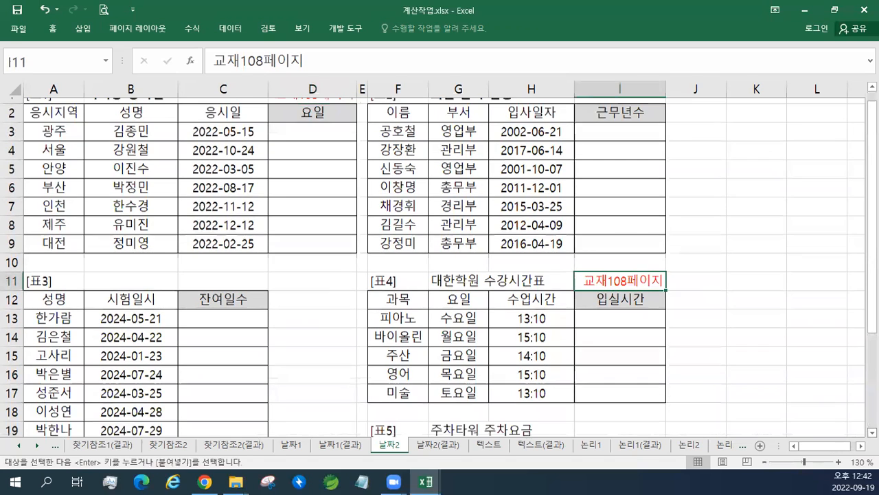
pyautogui.scroll(-3, 439, 261)
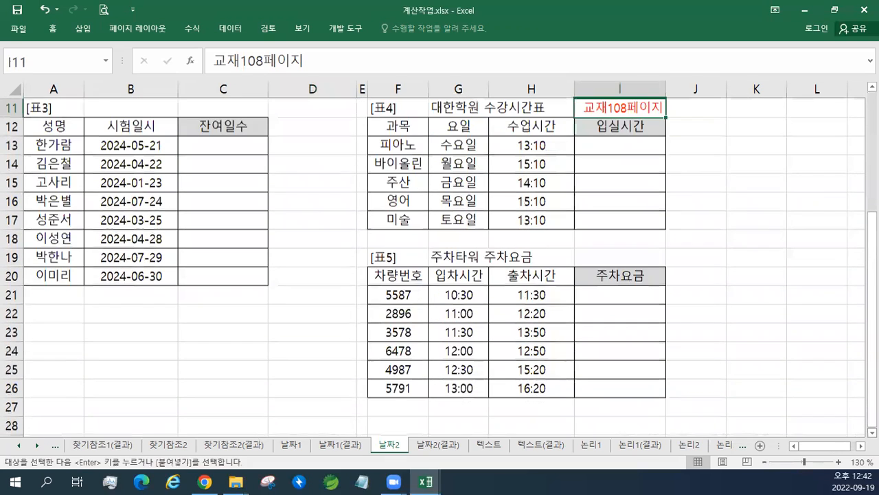
pyautogui.hscroll(4, 663, 315)
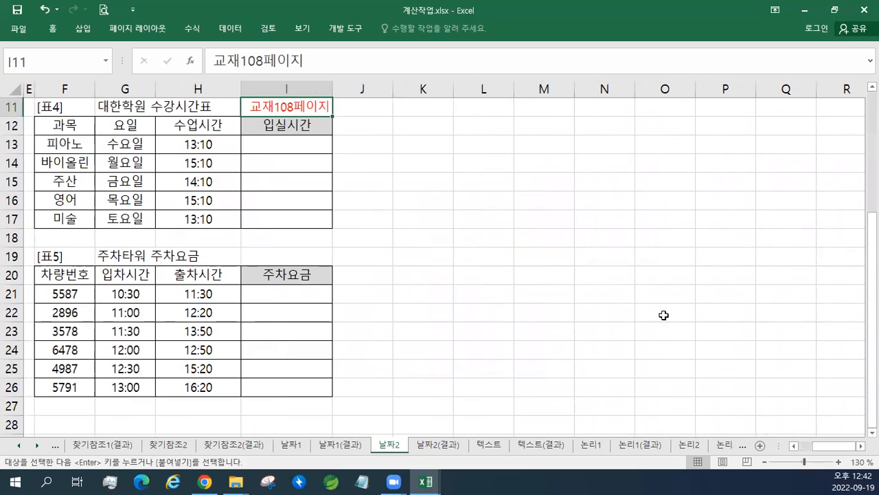
pyautogui.hotkey('ctrl', 'v')
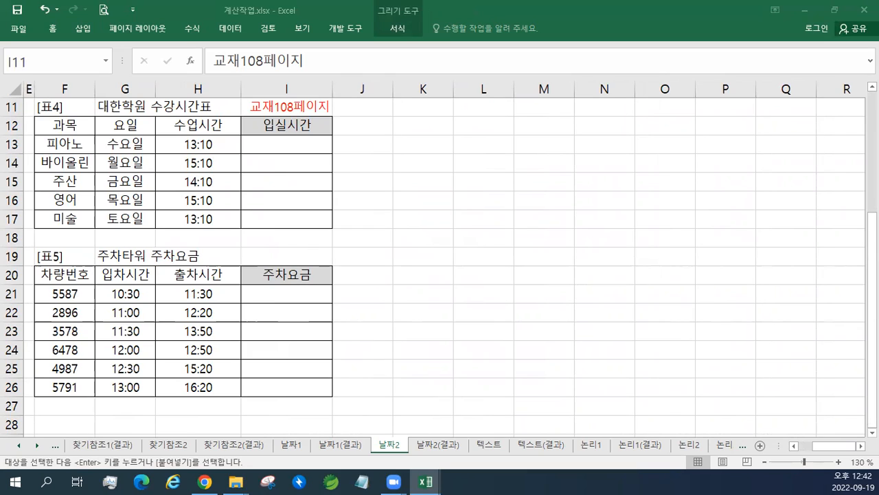
pyautogui.moveTo(425, 481)
pyautogui.click(286, 416)
pyautogui.scroll(9, 246, 137)
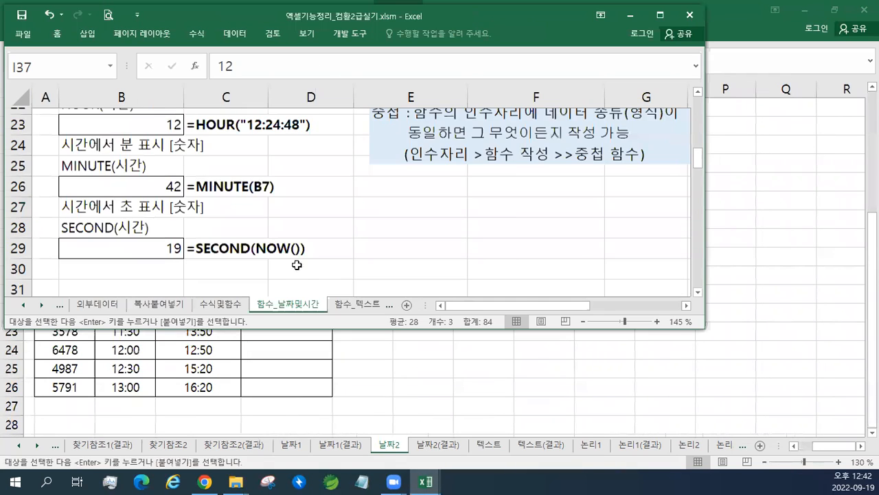
pyautogui.scroll(1, 220, 189)
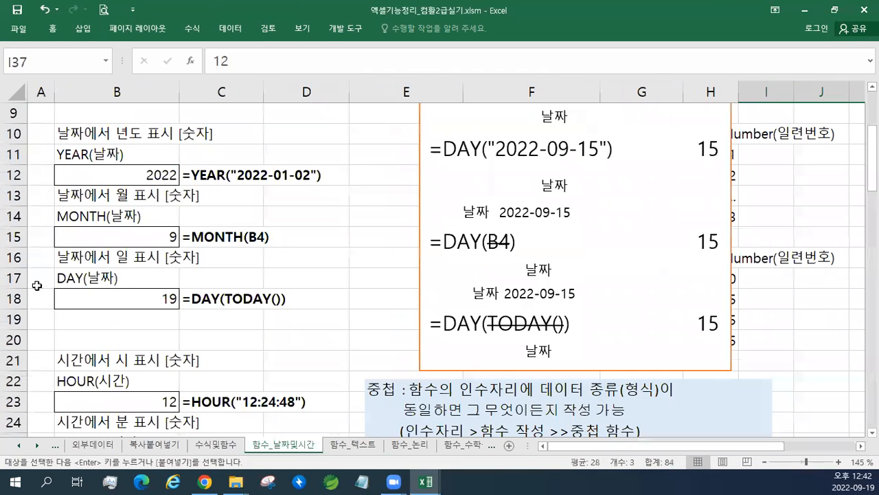
pyautogui.scroll(-1, 69, 286)
pyautogui.scroll(-3, 69, 286)
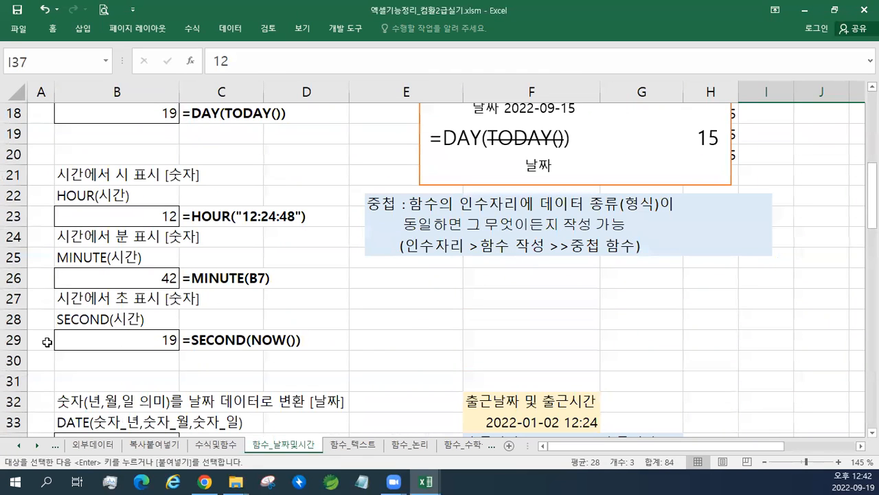
pyautogui.scroll(2, 102, 316)
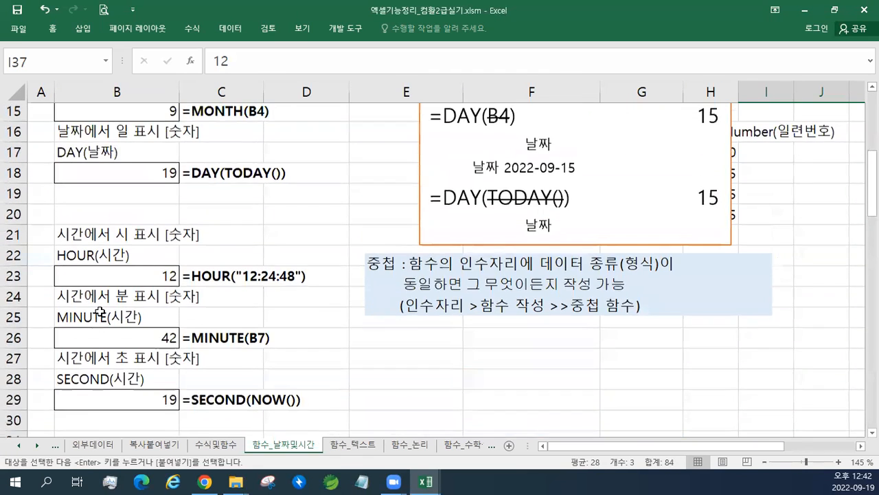
pyautogui.click(804, 11)
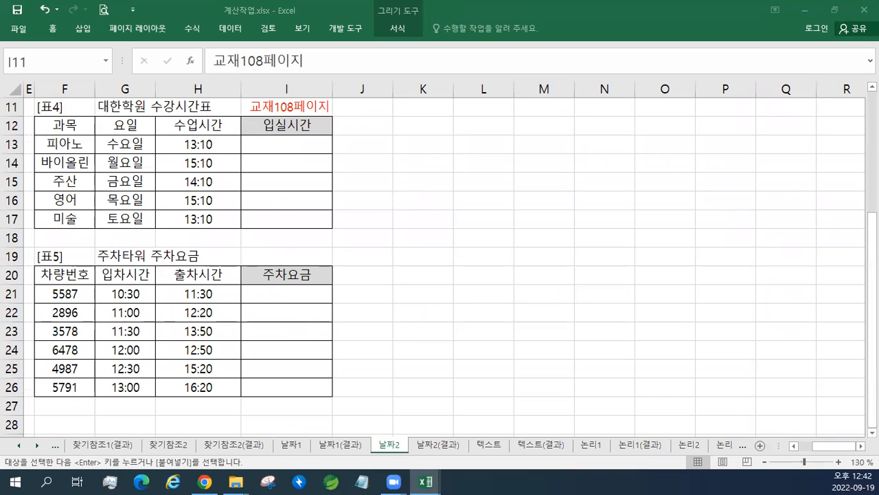
# - Insert a text box beside 표4, paste the 표4. 입실시간 notes into it and apply the orange outline style
pyautogui.click(52, 31)
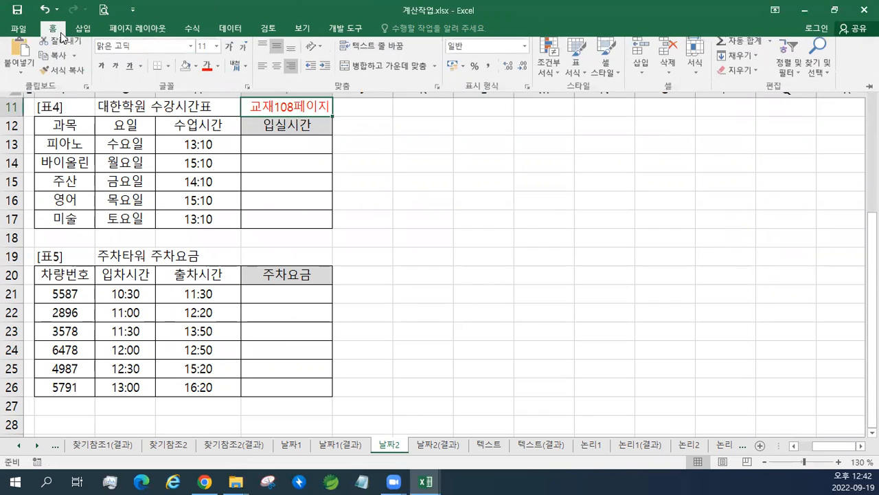
pyautogui.click(82, 29)
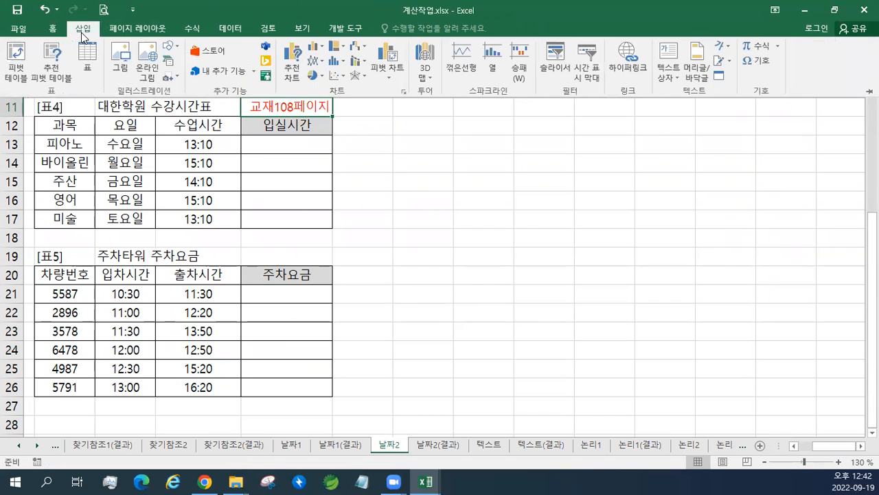
pyautogui.click(666, 56)
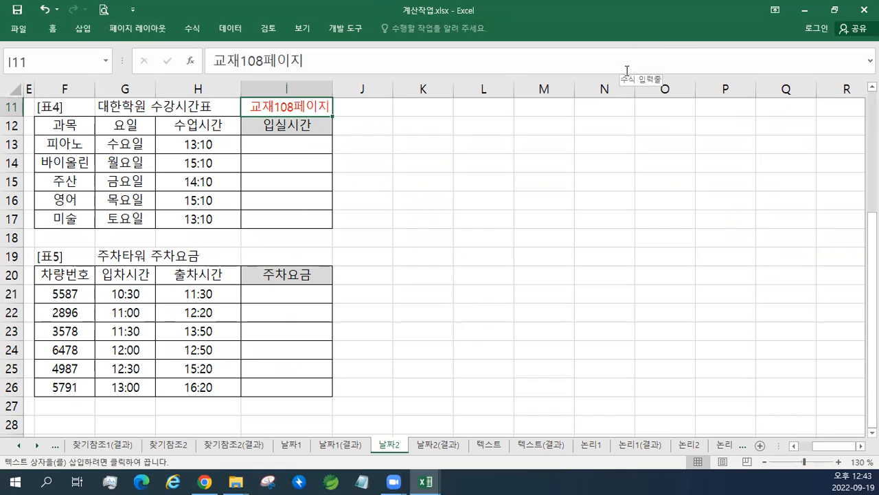
pyautogui.click(362, 146)
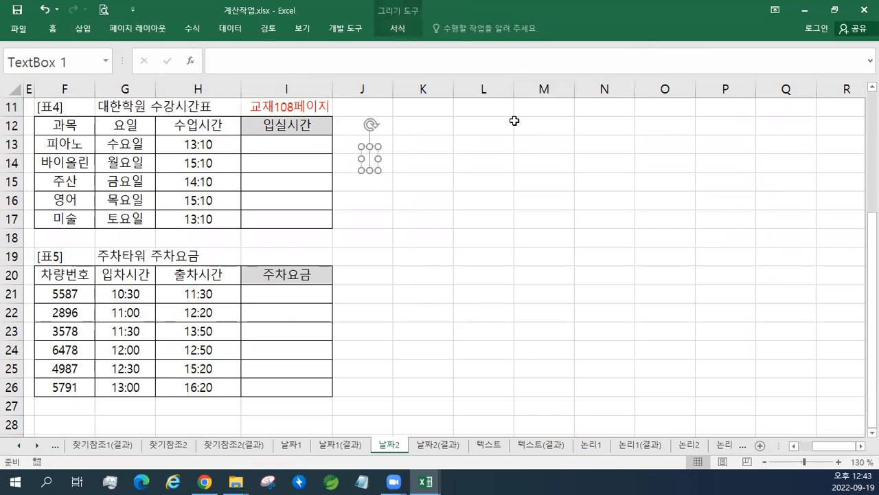
pyautogui.hotkey('ctrl', 'v')
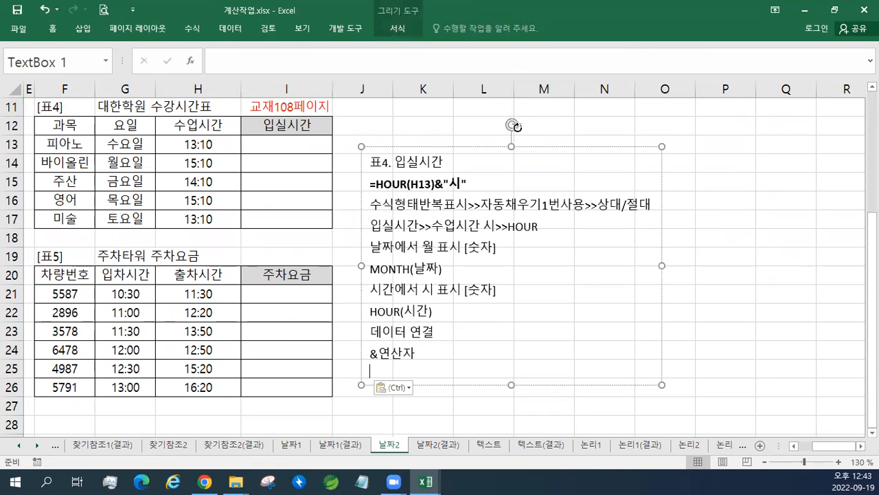
pyautogui.click(400, 30)
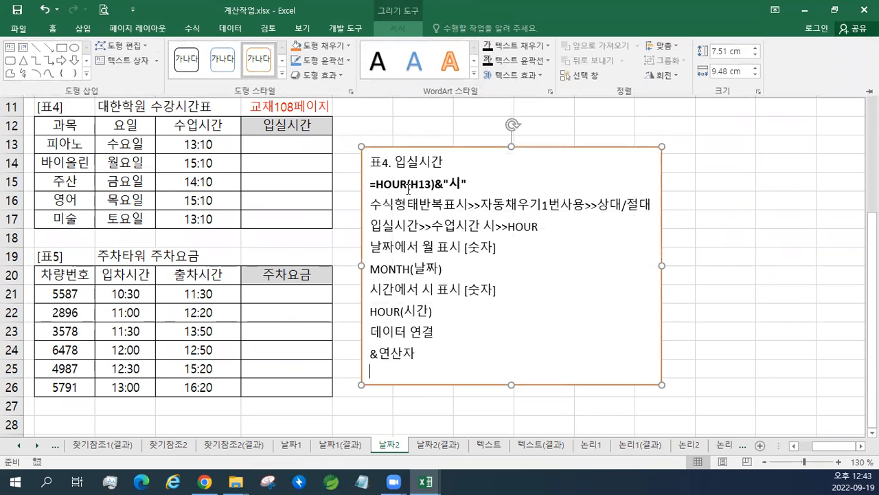
# - Enlarge the formula line =HOUR(H13)&"시" in the notes text box to 16 pt
pyautogui.doubleClick(408, 186)
pyautogui.tripleClick(412, 185)
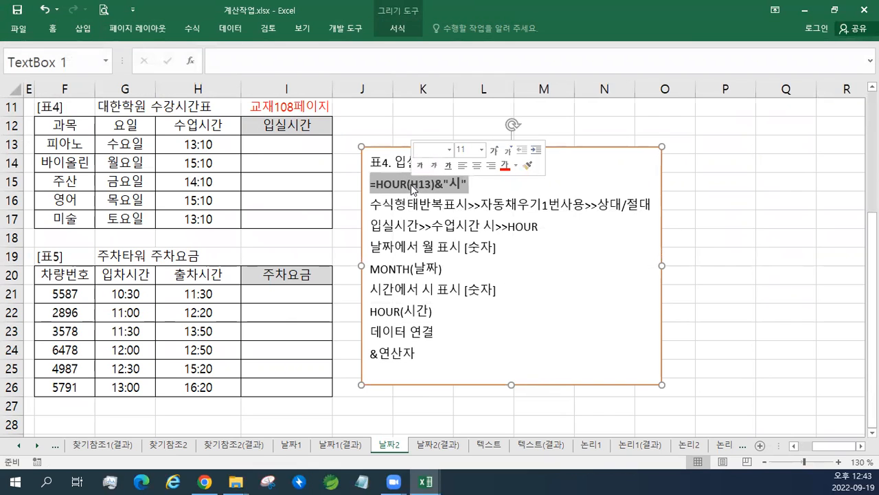
pyautogui.click(492, 155)
pyautogui.click(492, 155)
pyautogui.click(492, 155)
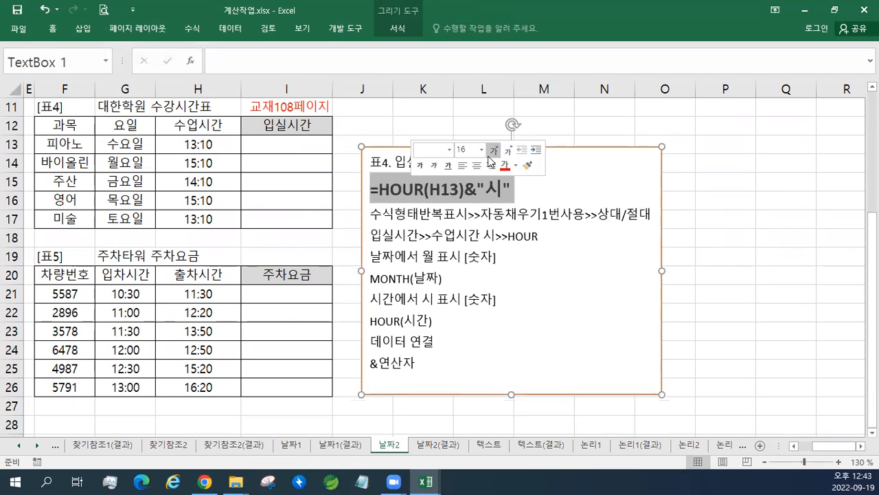
# - Review the note line about 수업시간 시 together with 표4's class times in H13:H17
pyautogui.click(292, 151)
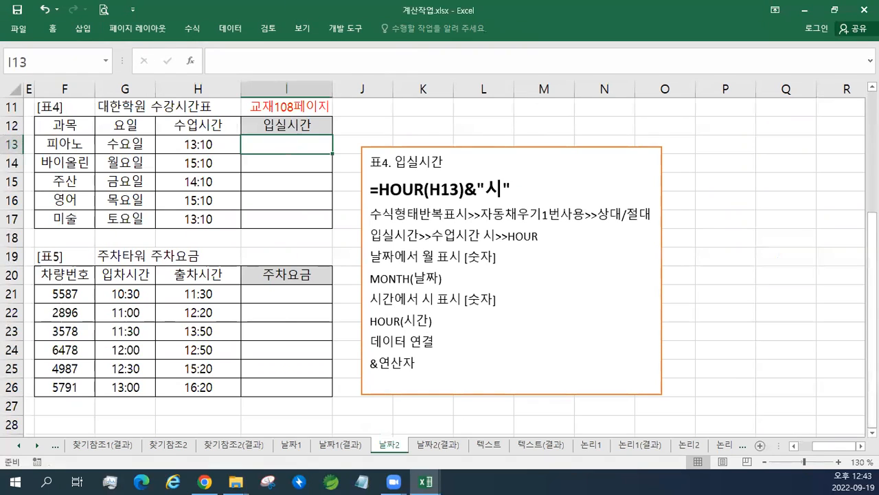
pyautogui.click(343, 10)
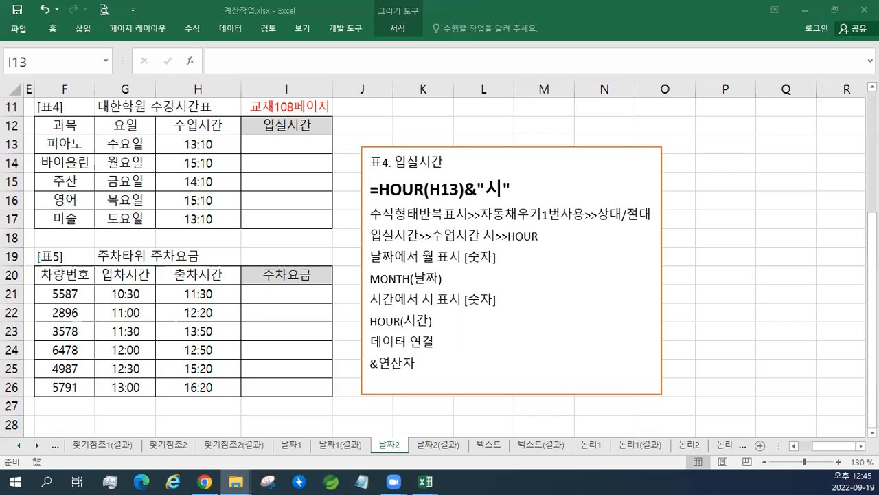
pyautogui.moveTo(371, 236); pyautogui.dragTo(497, 236)
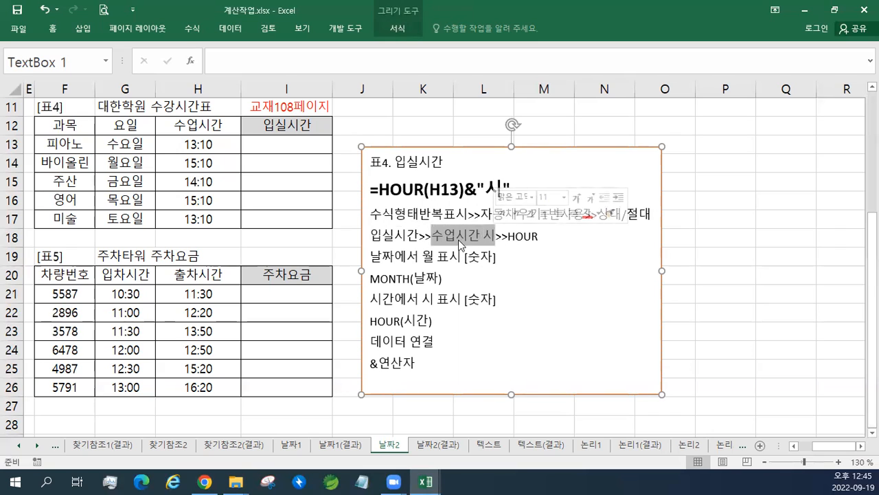
pyautogui.click(218, 147)
pyautogui.moveTo(213, 147); pyautogui.dragTo(211, 217)
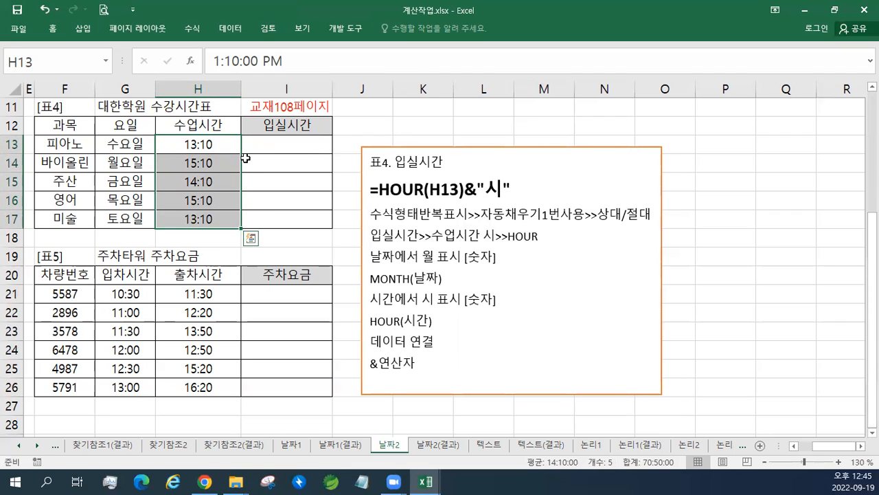
pyautogui.click(214, 142)
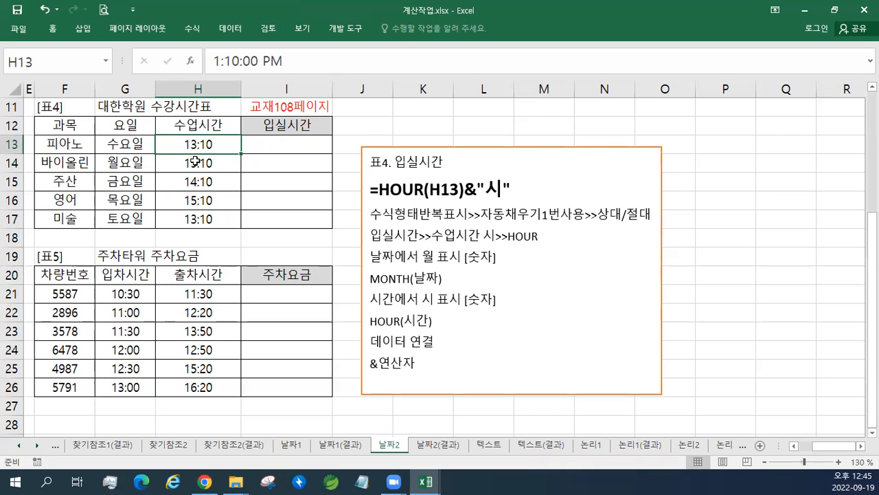
# - Enter =HOUR(H13) in I13 under 표4's 입실시간 and fill it down to I17
pyautogui.click(297, 148)
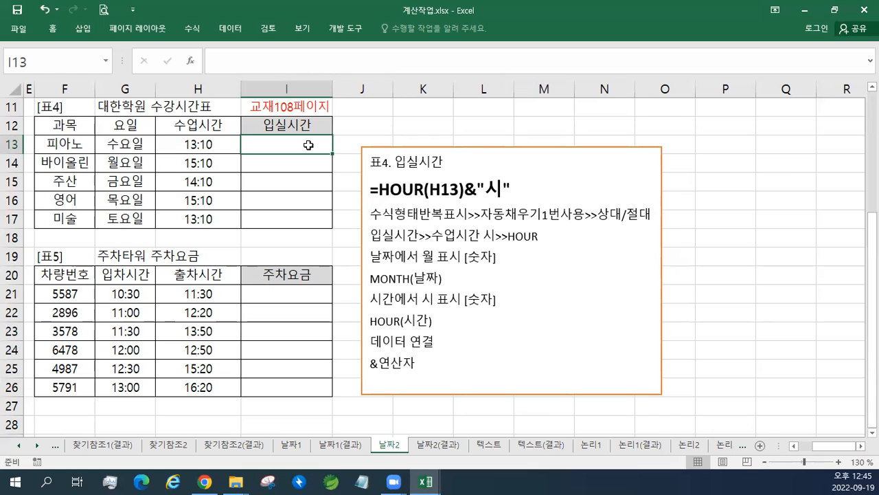
pyautogui.write('=')
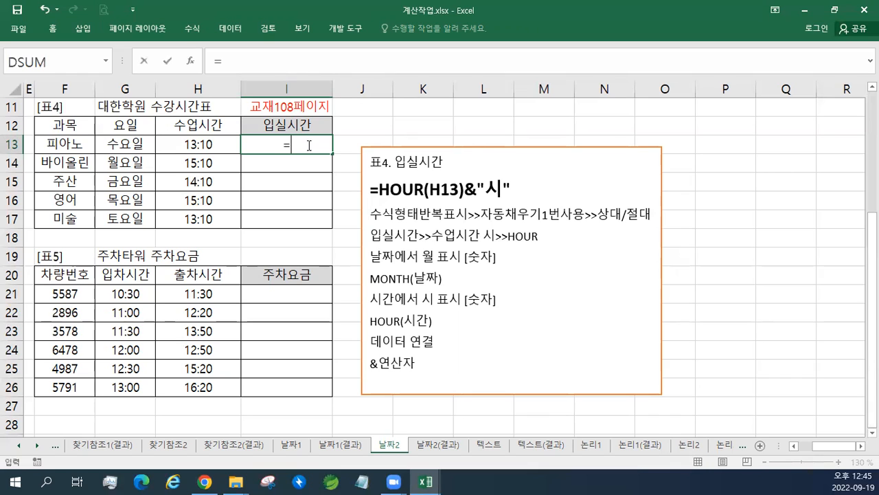
pyautogui.write('HOUR(')
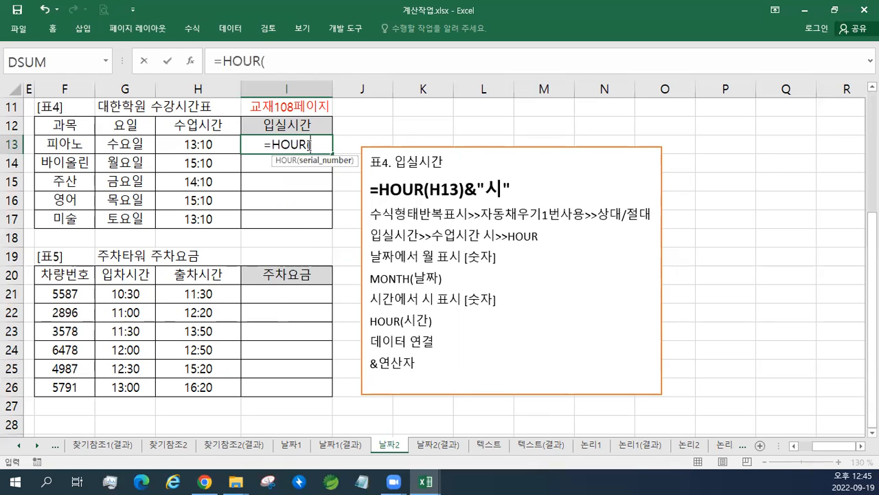
pyautogui.click(221, 148)
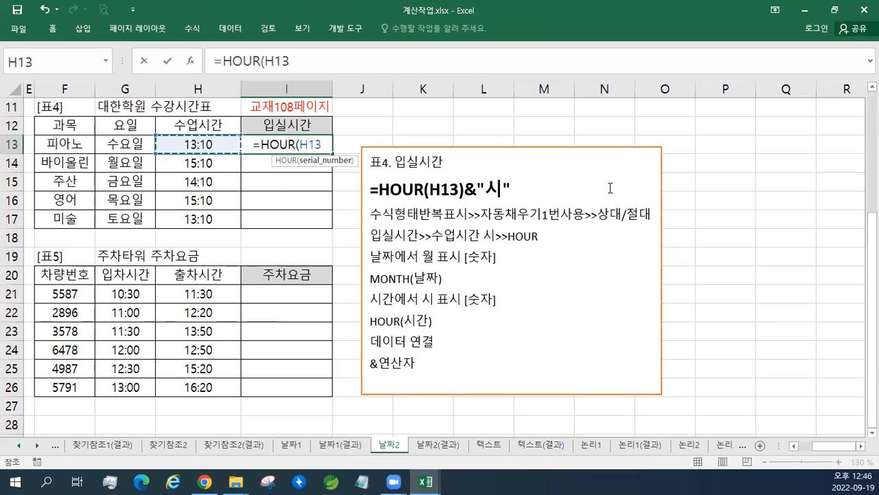
pyautogui.write(')')
pyautogui.press('Return')
pyautogui.click(313, 139)
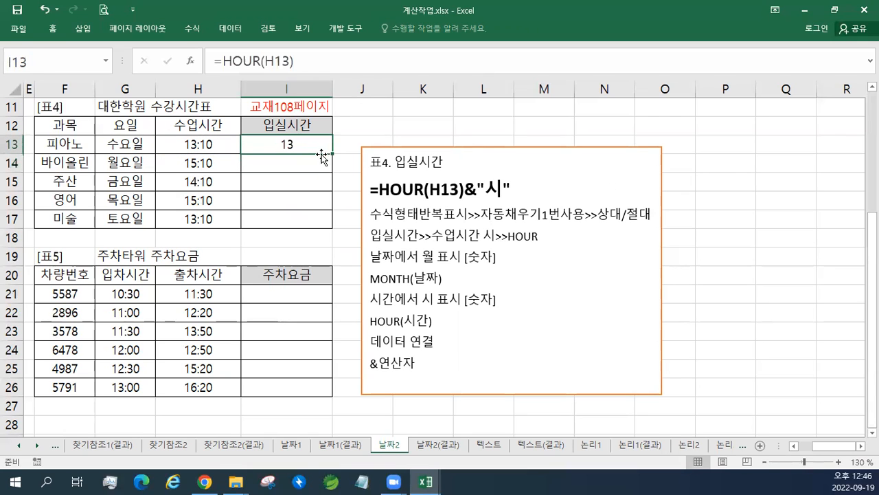
pyautogui.moveTo(328, 155); pyautogui.dragTo(328, 221)
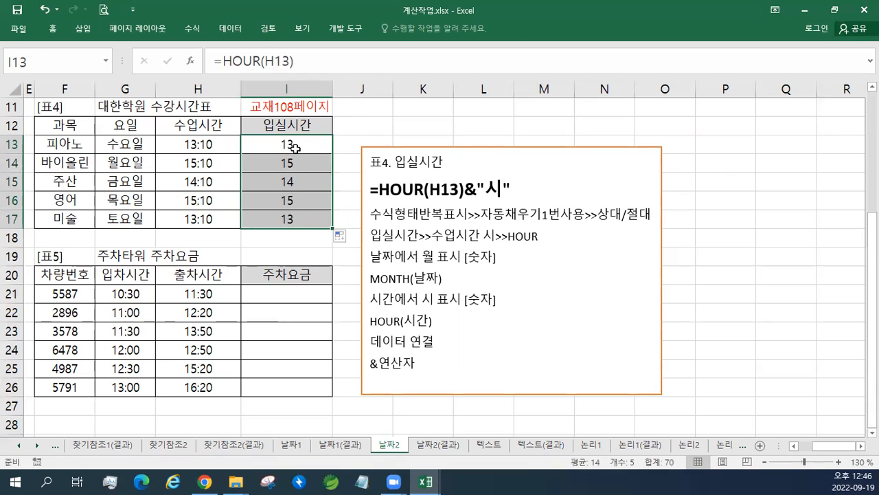
# - Extend the formula in I13 to =HOUR(H13)&"시" and fill it down to I17
pyautogui.click(314, 144)
pyautogui.doubleClick(317, 144)
pyautogui.click(331, 145)
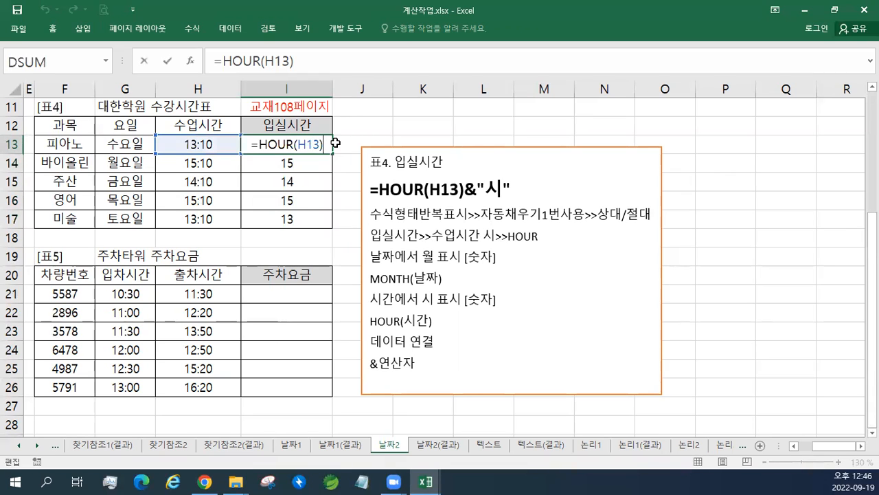
pyautogui.write('&"TL')
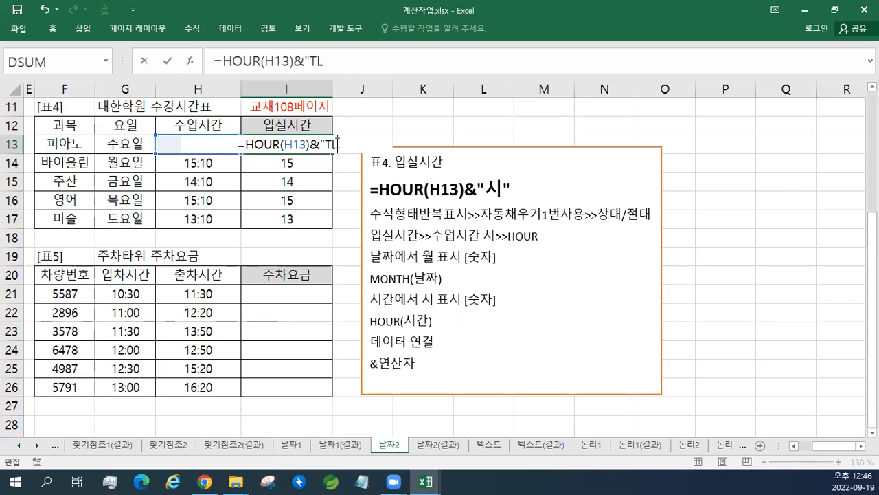
pyautogui.press('BackSpace')
pyautogui.press('BackSpace')
pyautogui.write('시"')
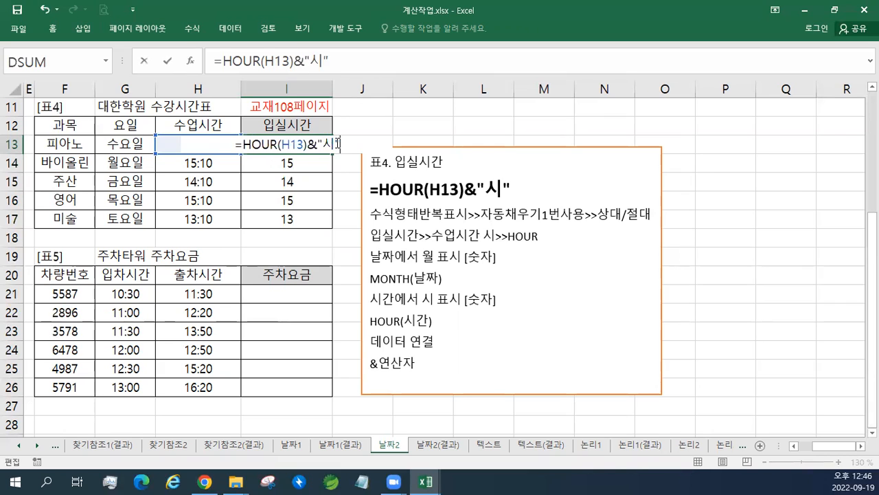
pyautogui.press('Up')
pyautogui.click(310, 143)
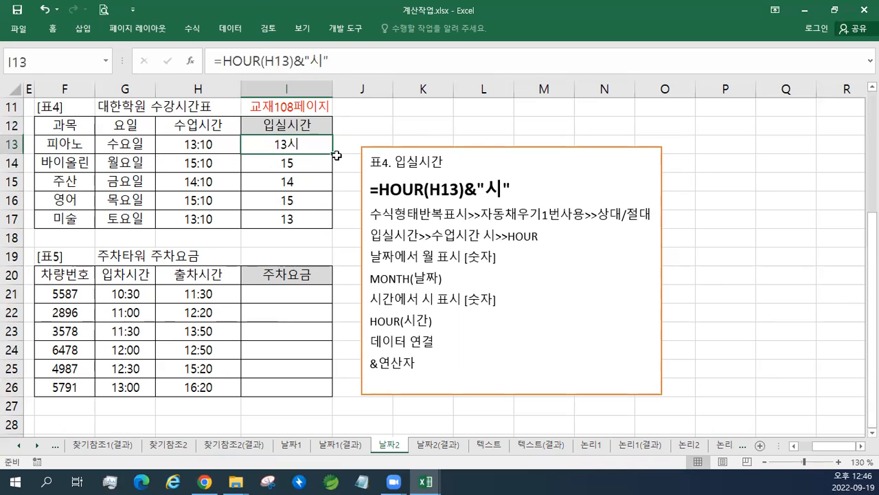
pyautogui.moveTo(333, 156); pyautogui.dragTo(333, 228)
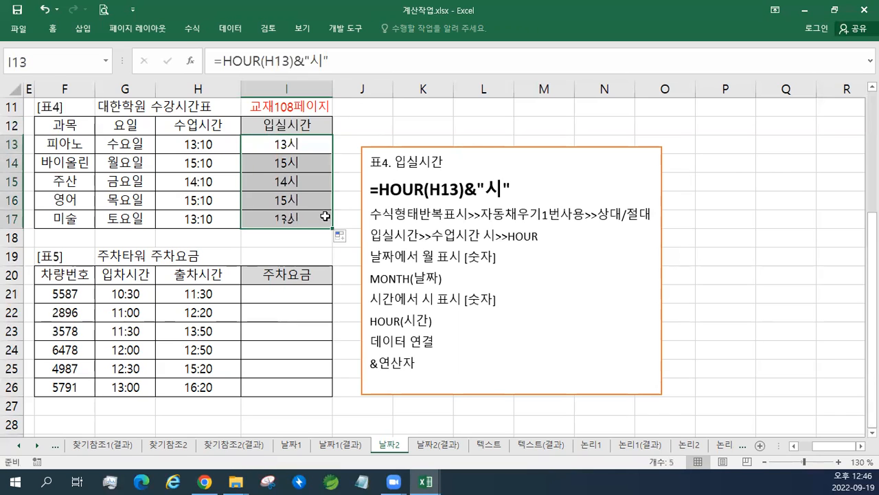
pyautogui.click(310, 144)
pyautogui.click(511, 271)
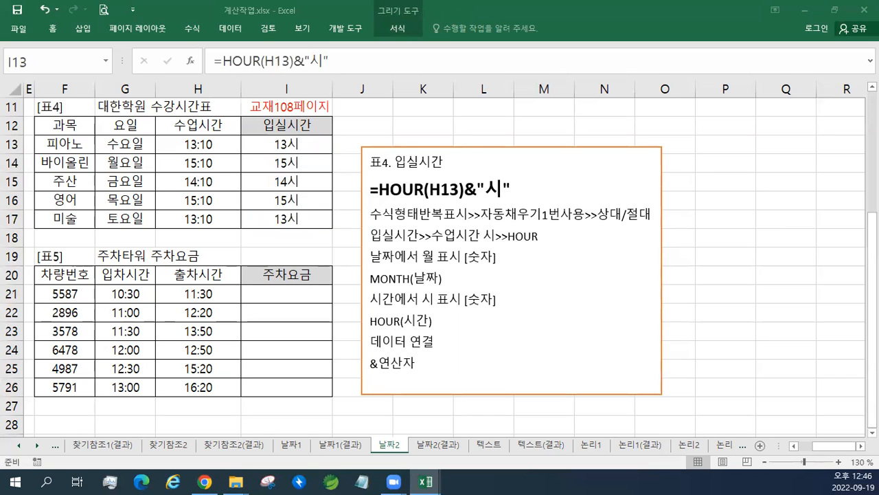
pyautogui.click(451, 148)
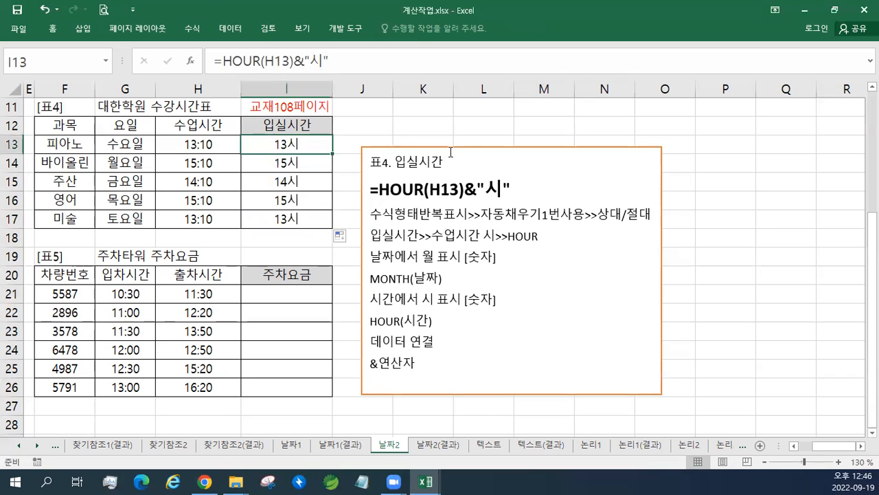
# - Move the notes text box over 표4 and 표5 so that 표3 stays uncovered beside it
pyautogui.moveTo(451, 146); pyautogui.dragTo(121, 115)
pyautogui.click(804, 447)
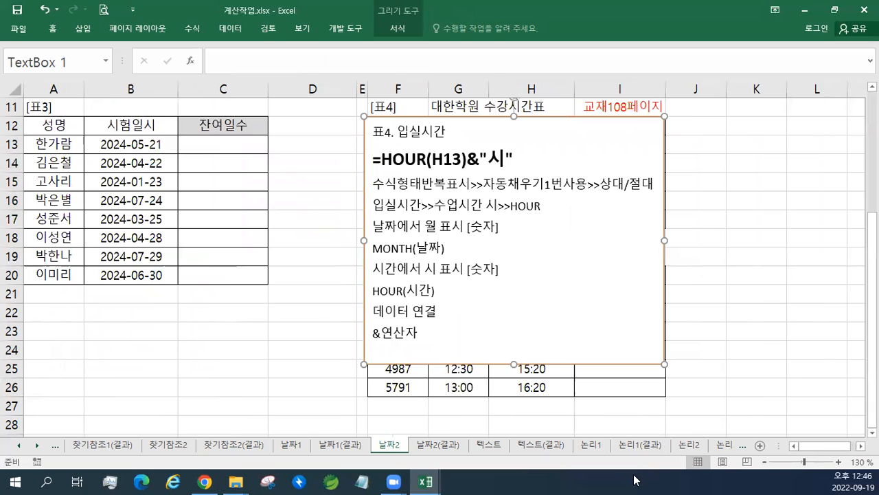
# - Switch to 엑셀기능정리_컴활2급실기.xlsm and examine the 대여일자, 반납일자 and 대여일수 examples in B48:D49 of the 함수_날짜및시간 sheet
pyautogui.moveTo(425, 481)
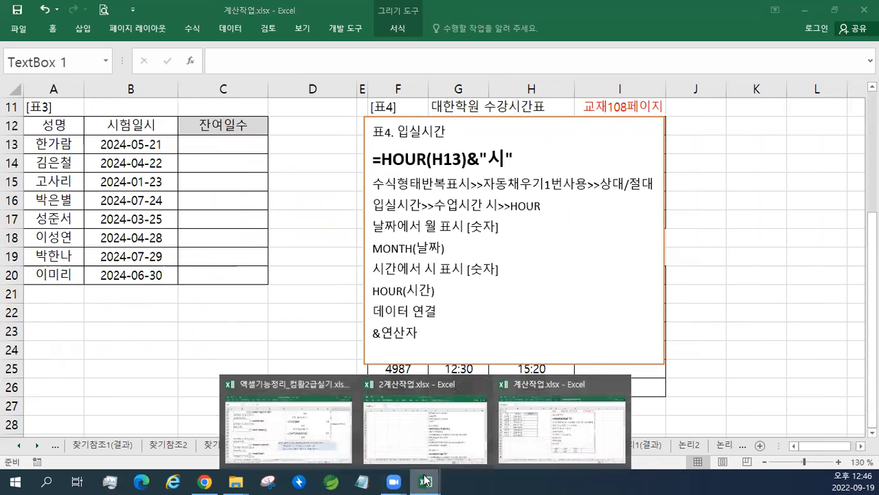
pyautogui.click(314, 445)
pyautogui.scroll(-5, 338, 338)
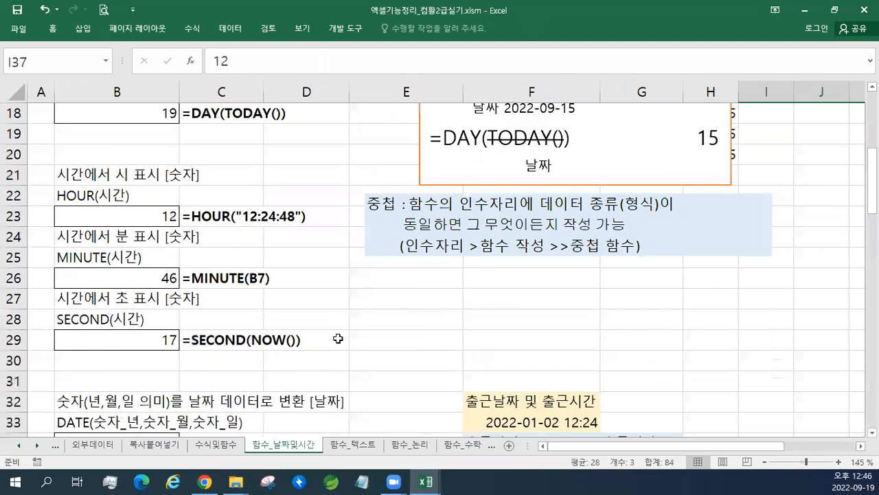
pyautogui.scroll(-5, 338, 338)
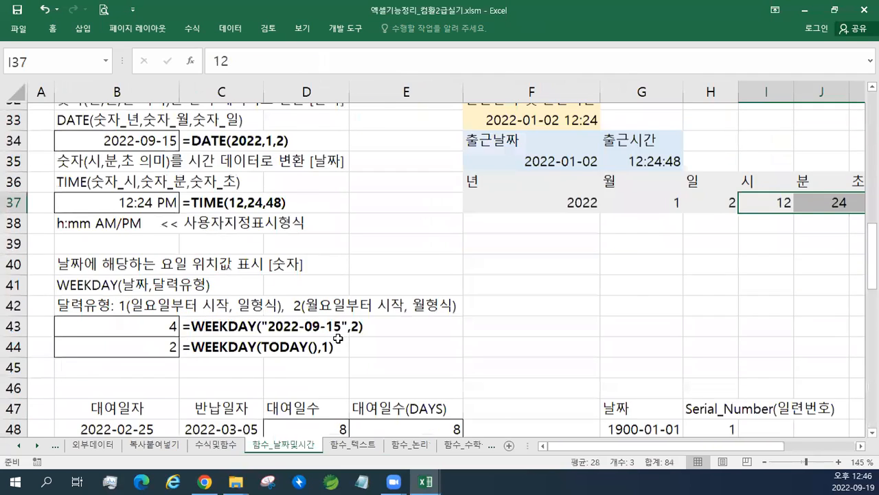
pyautogui.click(140, 238)
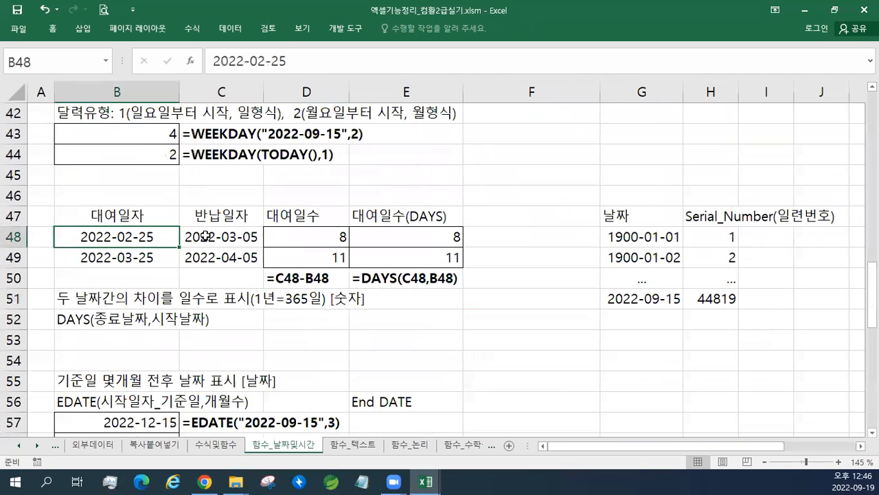
pyautogui.click(226, 236)
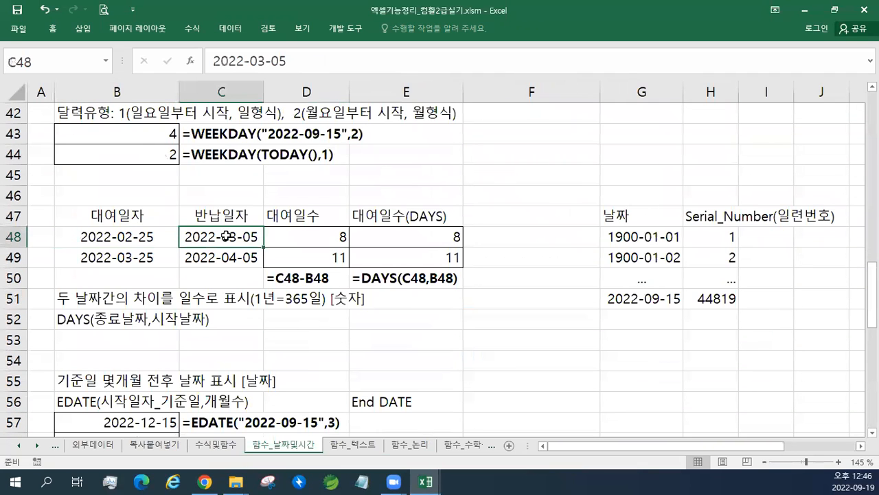
pyautogui.click(326, 239)
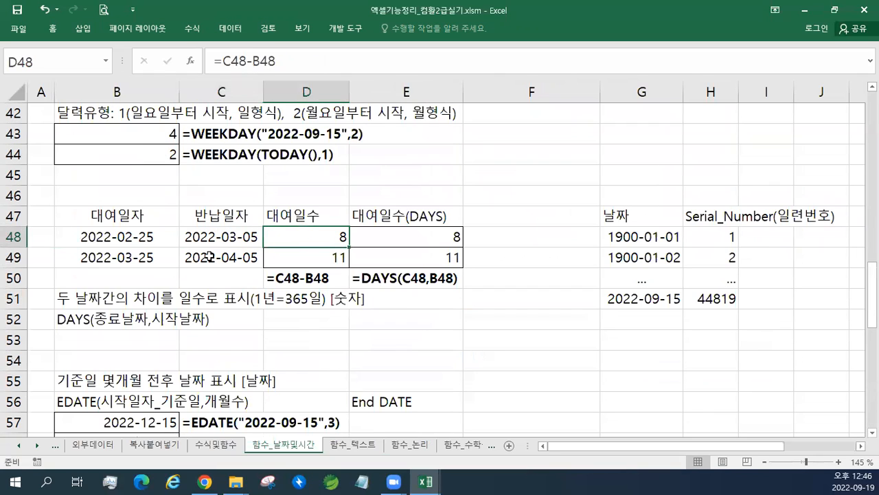
pyautogui.click(132, 259)
pyautogui.click(210, 255)
pyautogui.click(314, 264)
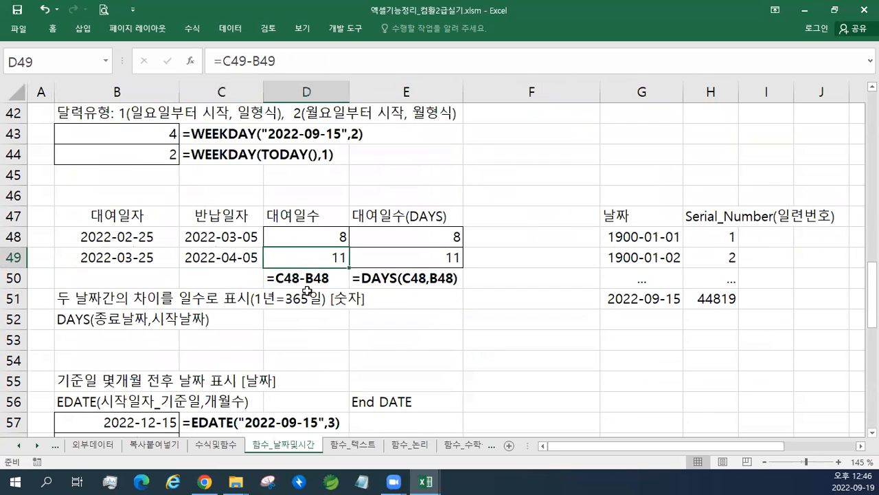
# - Compare the subtraction formula in D48 with the DAYS formula in E48, referring to the rental dates and the date serial number table
pyautogui.click(297, 238)
pyautogui.click(142, 237)
pyautogui.click(227, 237)
pyautogui.click(727, 239)
pyautogui.click(659, 240)
pyautogui.click(687, 245)
pyautogui.click(320, 242)
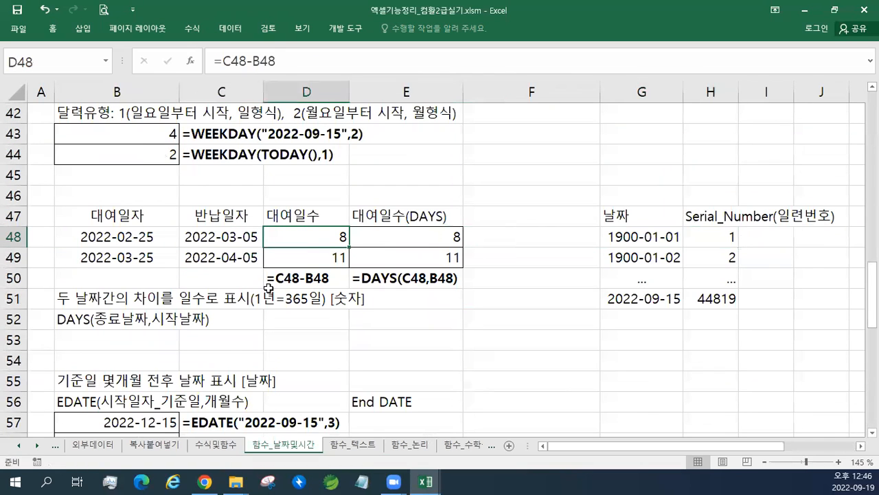
pyautogui.doubleClick(308, 238)
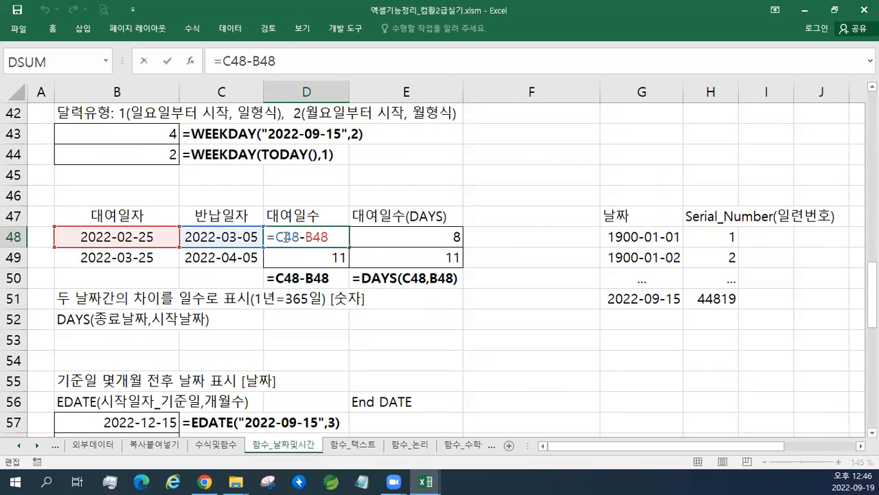
pyautogui.hotkey('ctrl', 'Return')
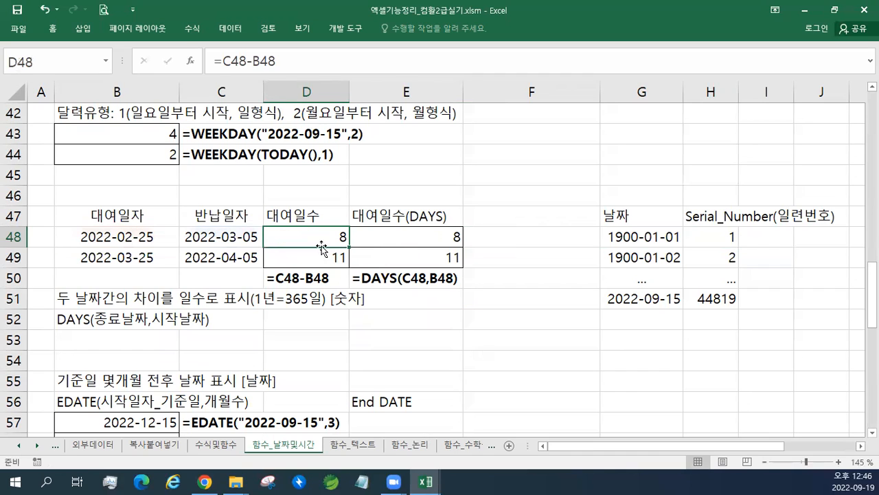
pyautogui.click(393, 240)
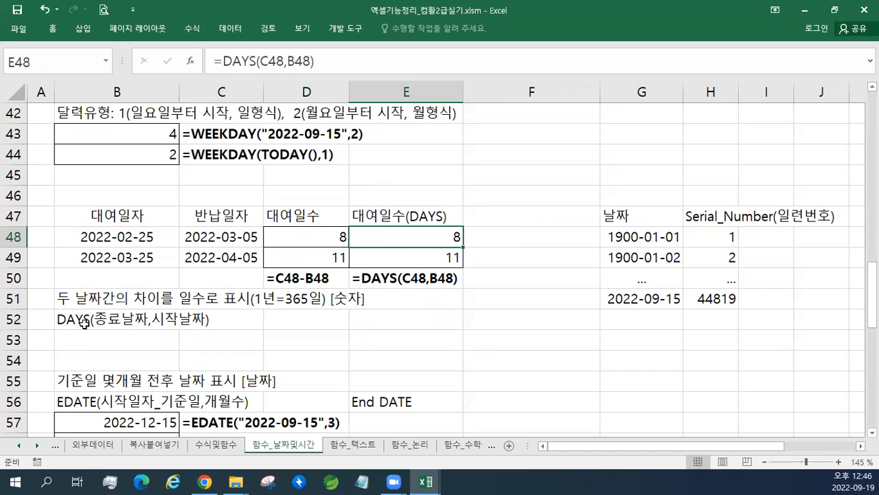
# - Return to 계산작업.xlsx and insert the 표3. 잔여일수 notes with =DAYS(B13,TODAY()), =B13-TODAY() and the TODAY and DAYS explanations above the 표4 notes
pyautogui.click(835, 9)
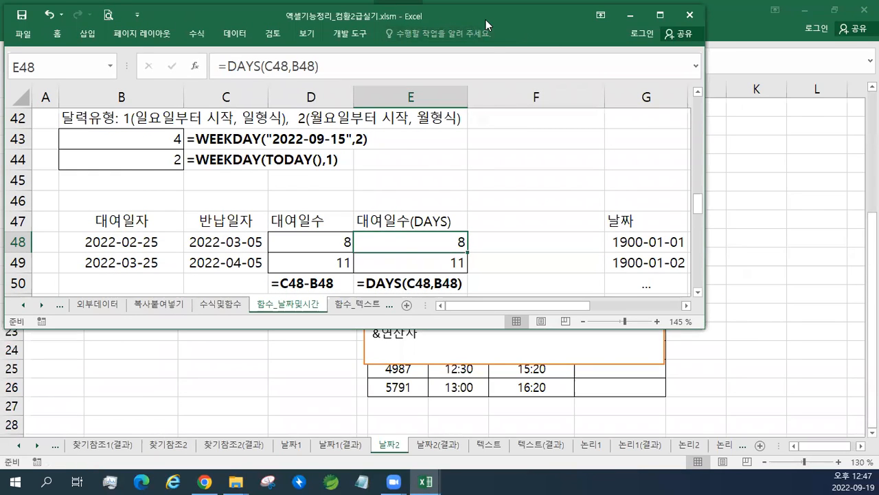
pyautogui.moveTo(486, 25); pyautogui.dragTo(0, 25)
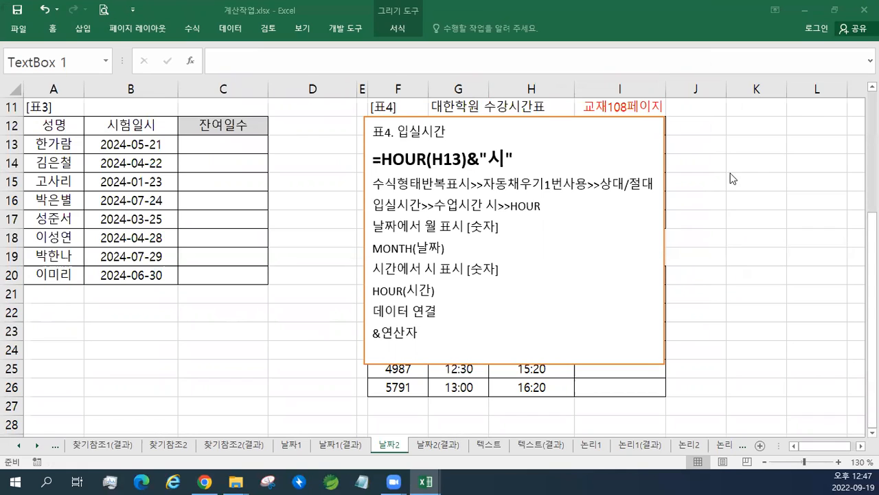
pyautogui.click(388, 125)
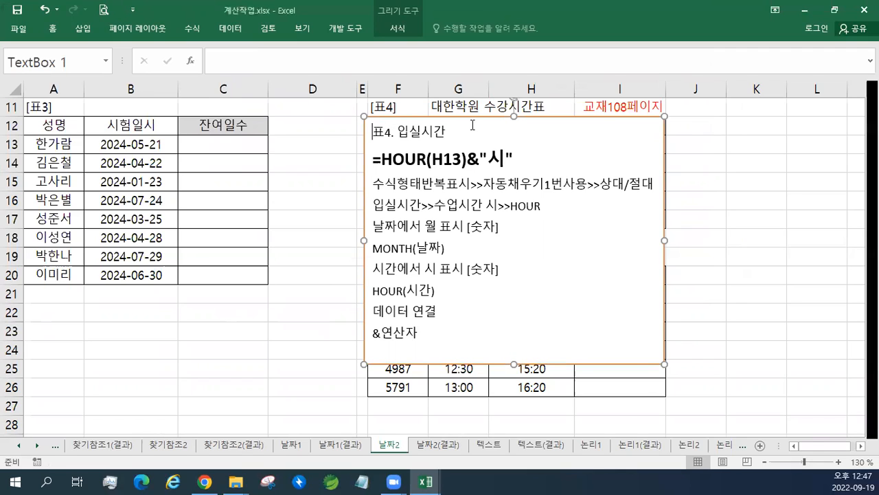
pyautogui.press('Return')
pyautogui.press('Up')
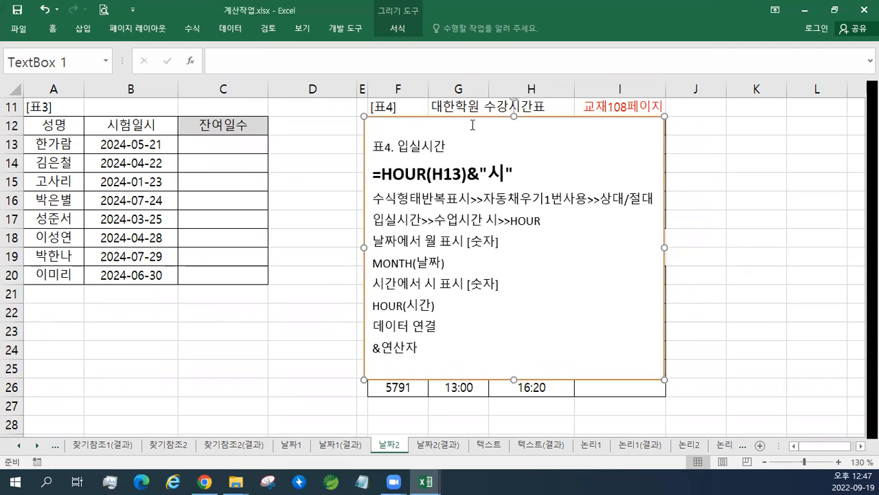
pyautogui.write('표3. 잔여일수 =DAYS(B13,TODAY()) =B13-TODAY() 수식형태반복표시>>자동채우기1번사용>>상대/절대 현재(오늘)날짜 표시 [날짜] TODAY() 두 날짜간의 차이를 일수로 표시(1년=365일) [숫자] DAYS(종료날짜,시작날짜)')
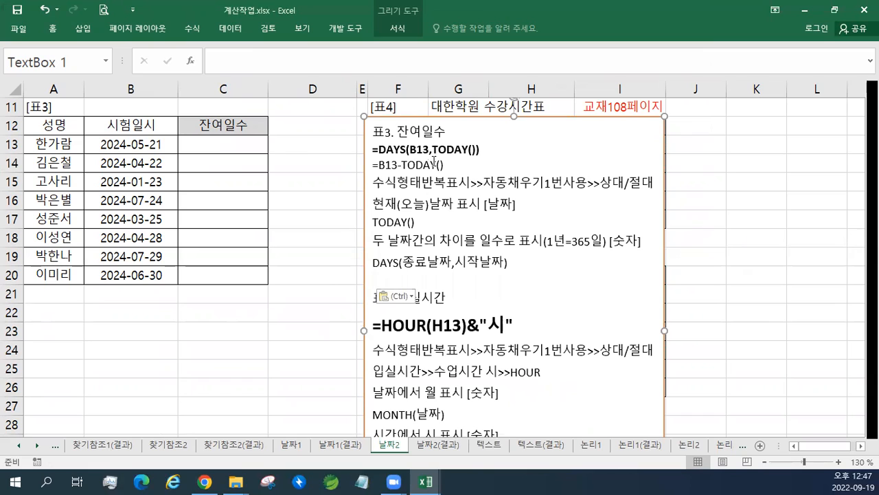
# - Enlarge the formula lines =DAYS(B13,TODAY()) and =B13-TODAY() in the notes text box by three font size increments
pyautogui.moveTo(447, 167); pyautogui.dragTo(372, 145)
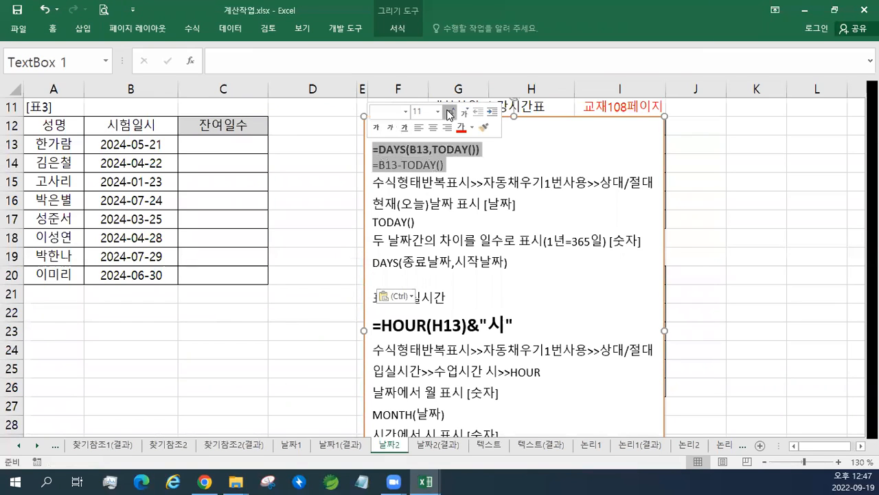
pyautogui.click(450, 112)
pyautogui.click(450, 111)
pyautogui.click(450, 112)
# - Review 표3's exam date in B13 and the 잔여일수 cell C13 alongside the notes
pyautogui.click(254, 140)
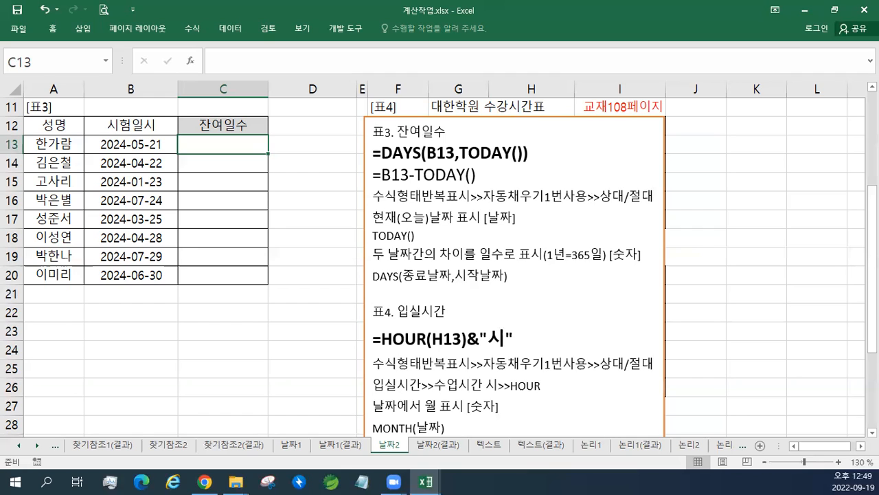
pyautogui.click(683, 251)
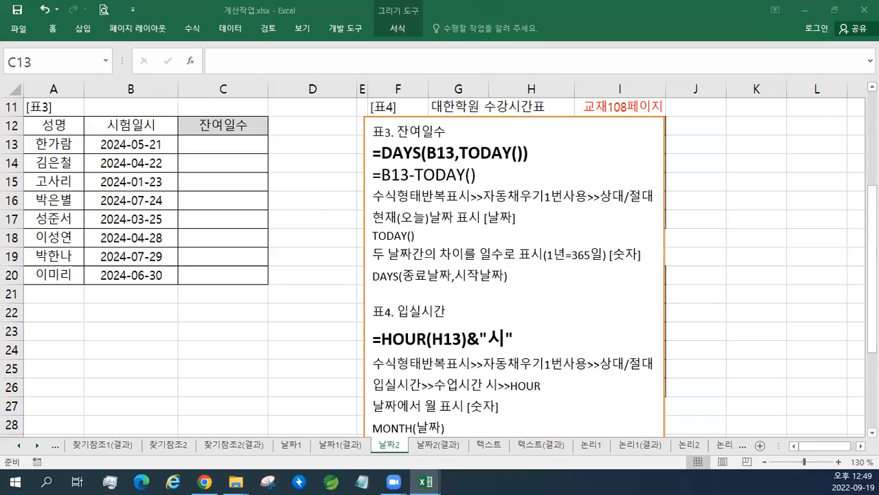
pyautogui.click(216, 144)
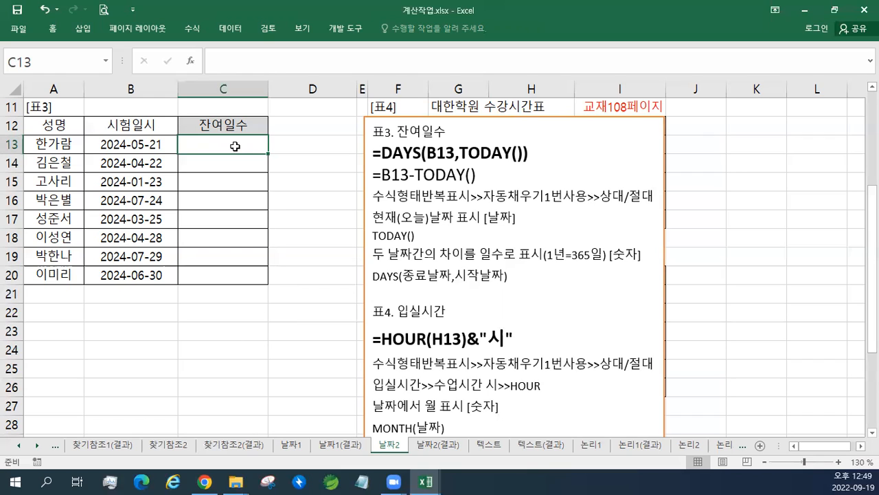
pyautogui.click(140, 146)
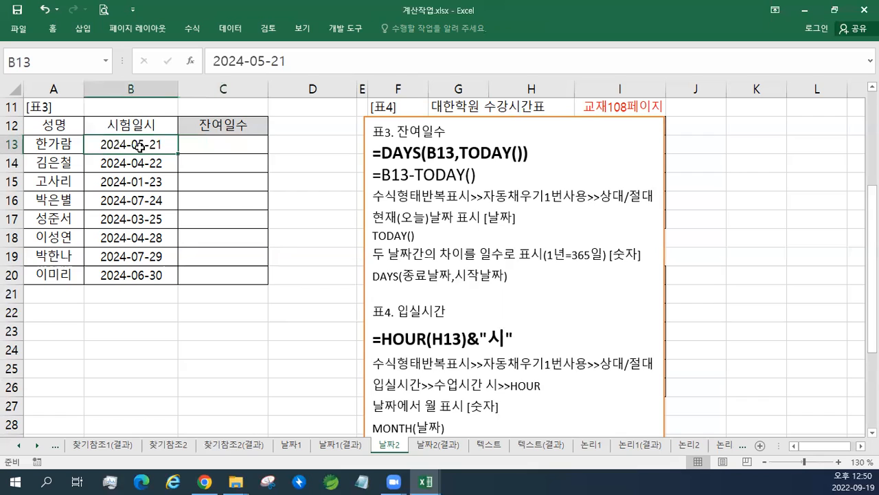
pyautogui.click(196, 147)
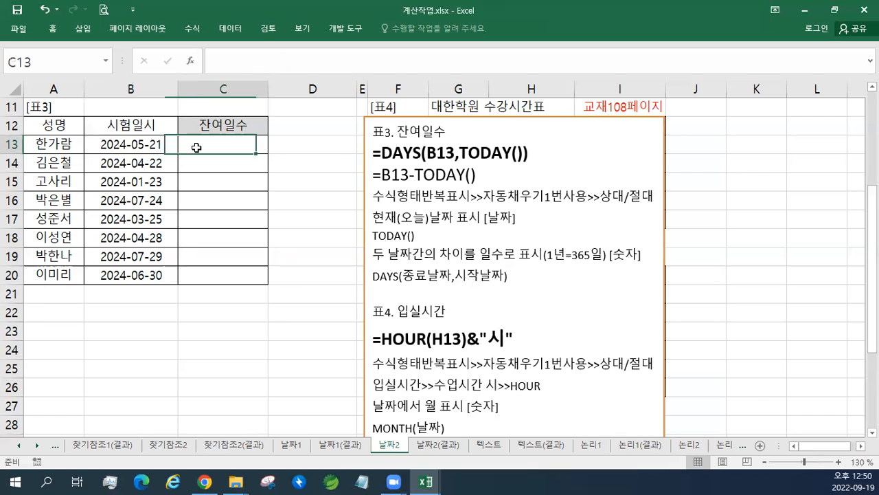
pyautogui.click(131, 147)
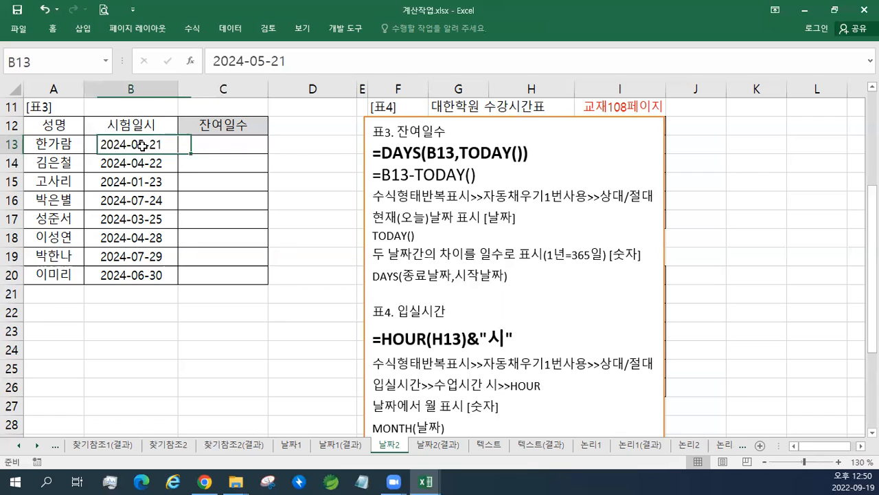
# - Enter =DAYS(B13,TODAY()) in C13 under 표3's 잔여일수 and fill it down to C20
pyautogui.click(257, 150)
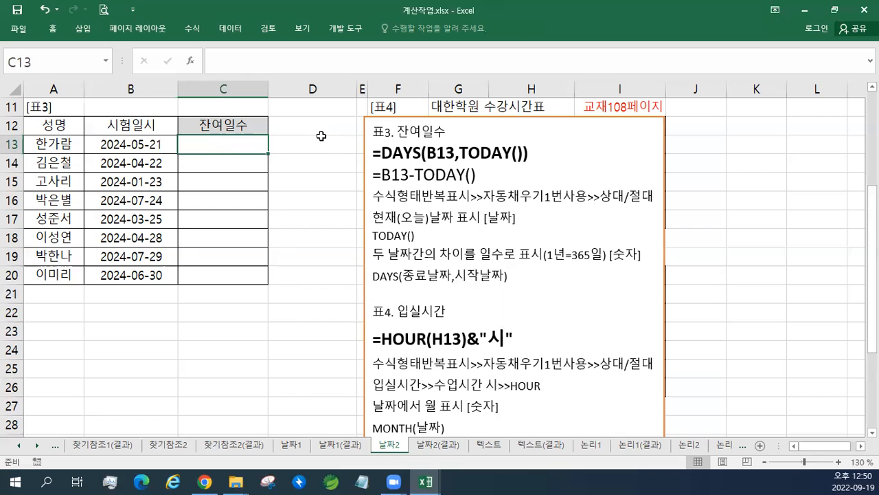
pyautogui.write('= ㅇ')
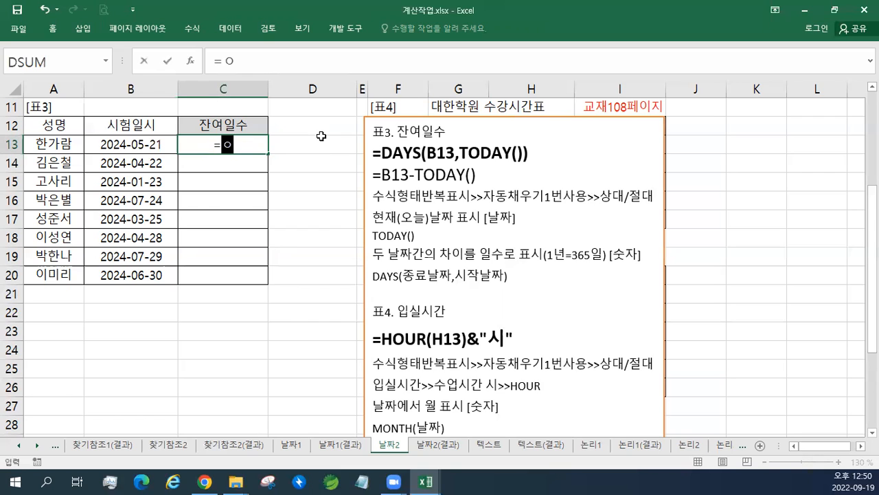
pyautogui.press('BackSpace')
pyautogui.write('DAYS(')
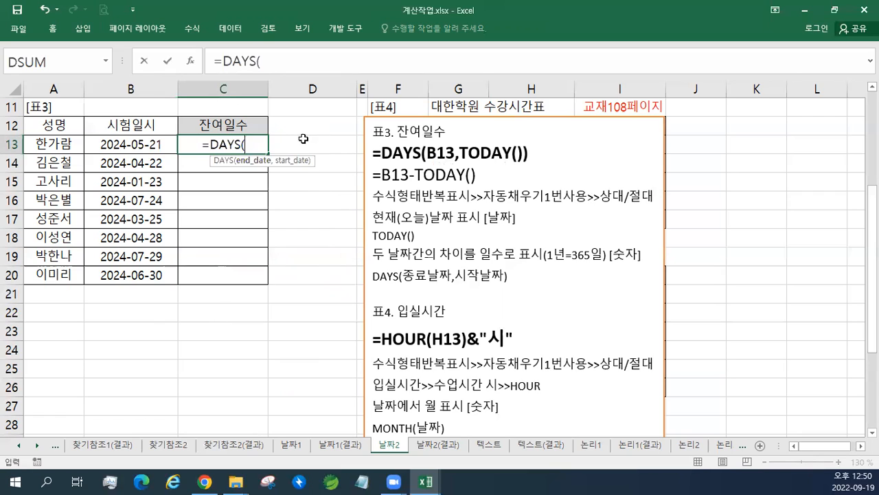
pyautogui.click(141, 145)
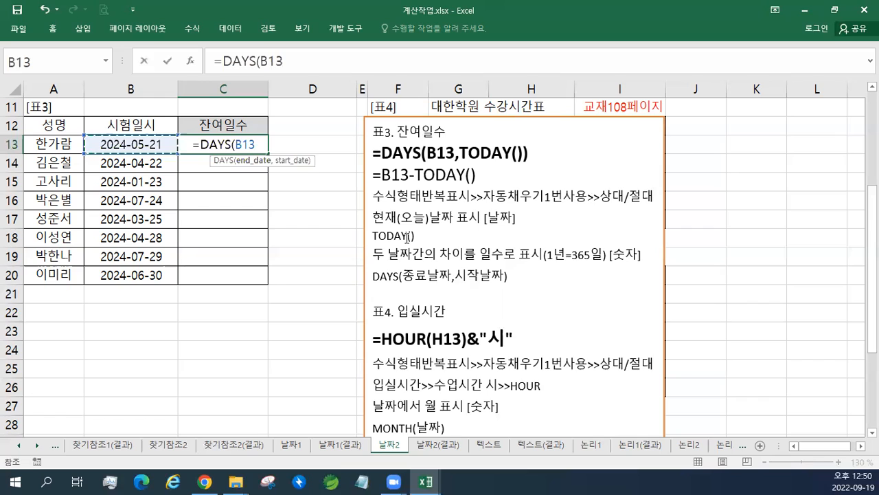
pyautogui.write(',')
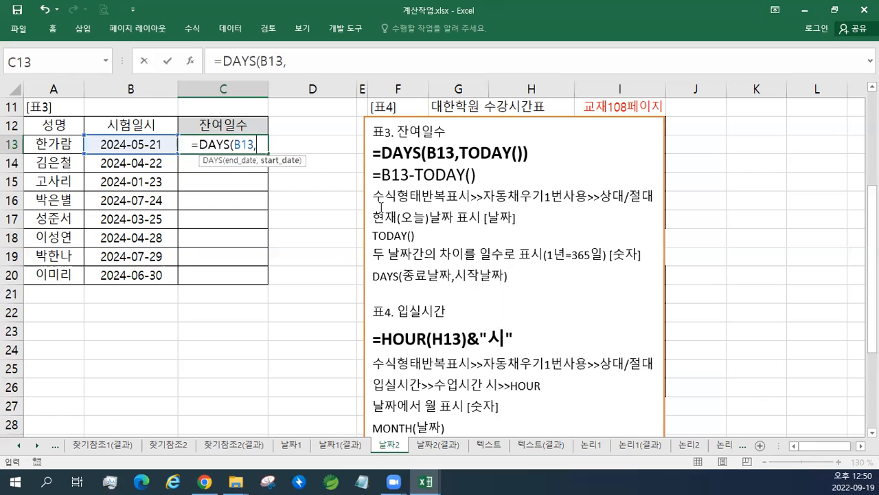
pyautogui.write('T')
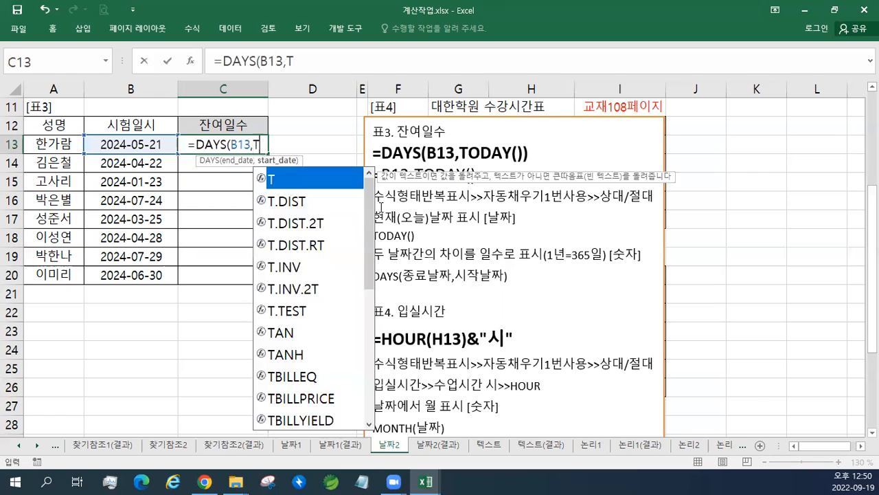
pyautogui.write('ODAY())')
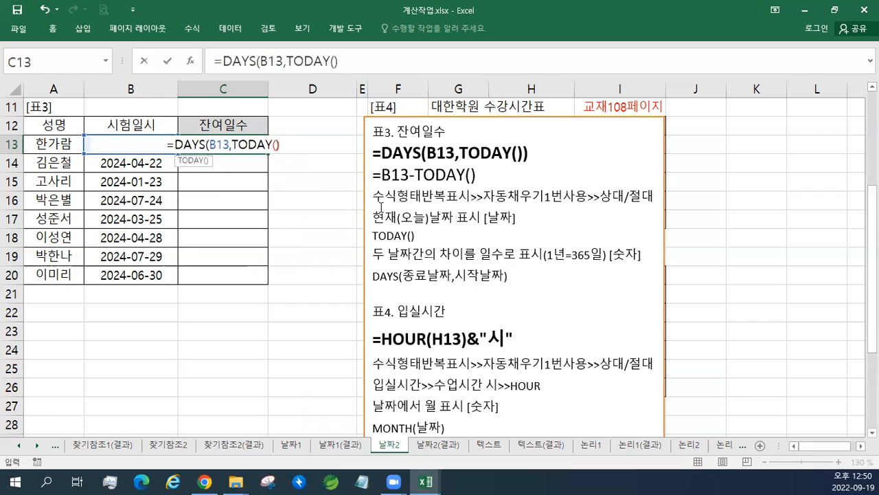
pyautogui.hotkey('ctrl', 'Return')
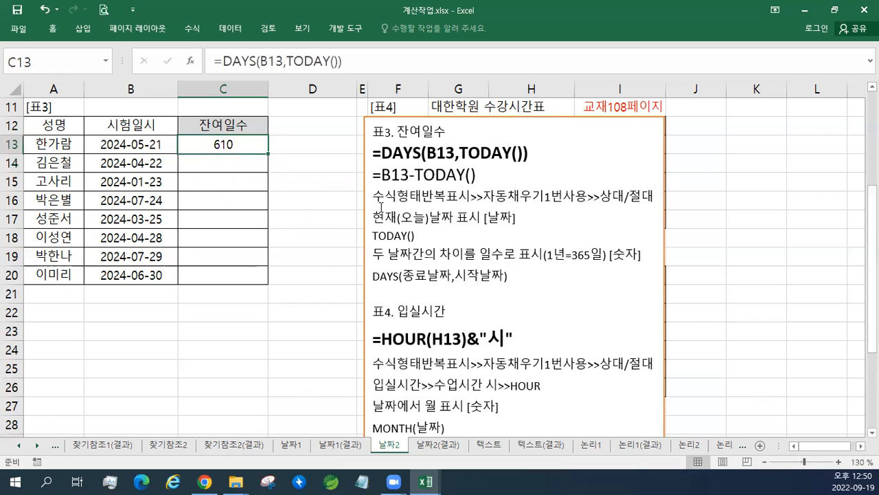
pyautogui.moveTo(269, 159); pyautogui.dragTo(252, 280)
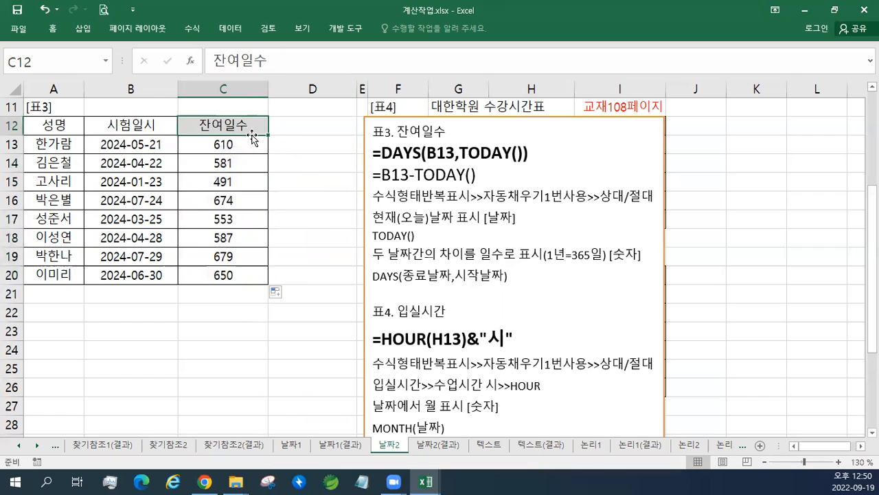
# - Enter the heading D-DAY in cell D12 beside 표3's 잔여일수 heading
pyautogui.click(293, 125)
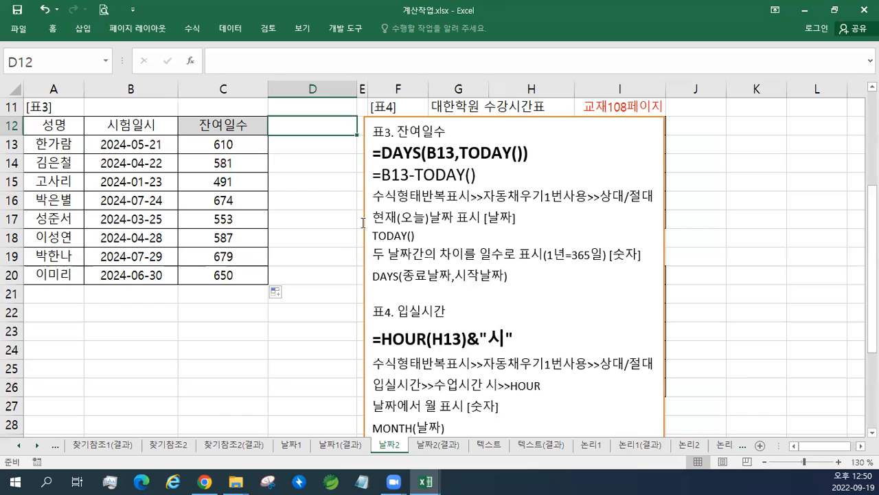
pyautogui.write('ㅇ')
pyautogui.press('Hangul')
pyautogui.press('BackSpace')
pyautogui.write('D')
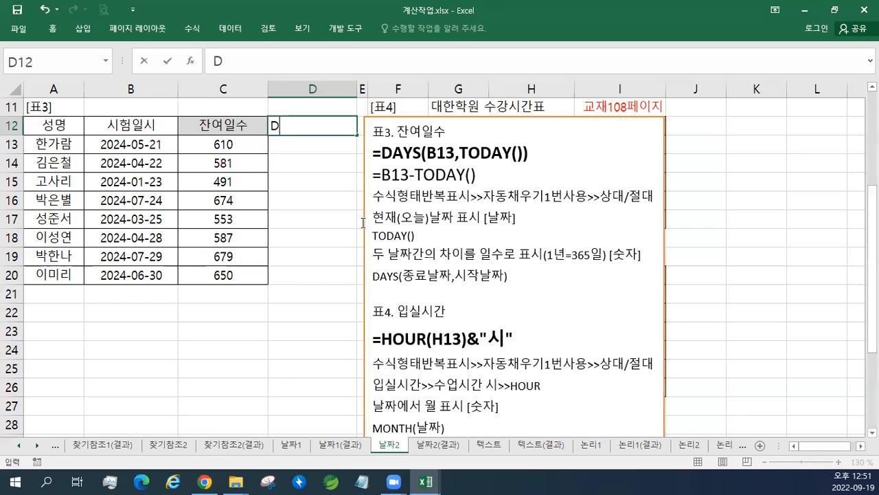
pyautogui.write('-DAY')
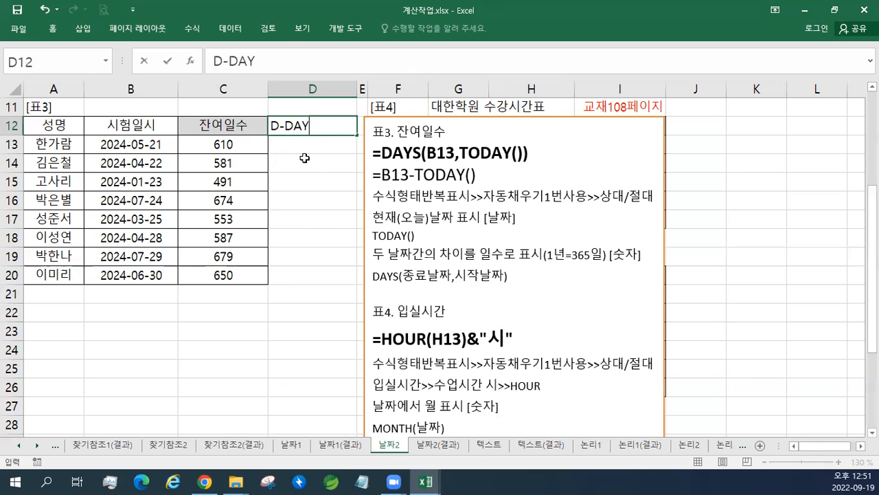
pyautogui.press('Return')
# - Move the notes text box clear of the tables, to the empty area over columns L to P beside 표2
pyautogui.scroll(4, 470, 344)
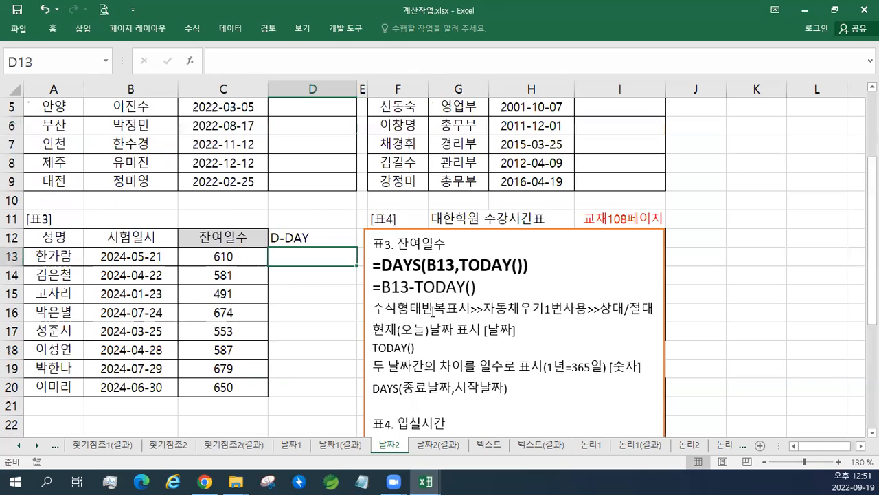
pyautogui.click(462, 303)
pyautogui.moveTo(447, 305); pyautogui.dragTo(780, 108)
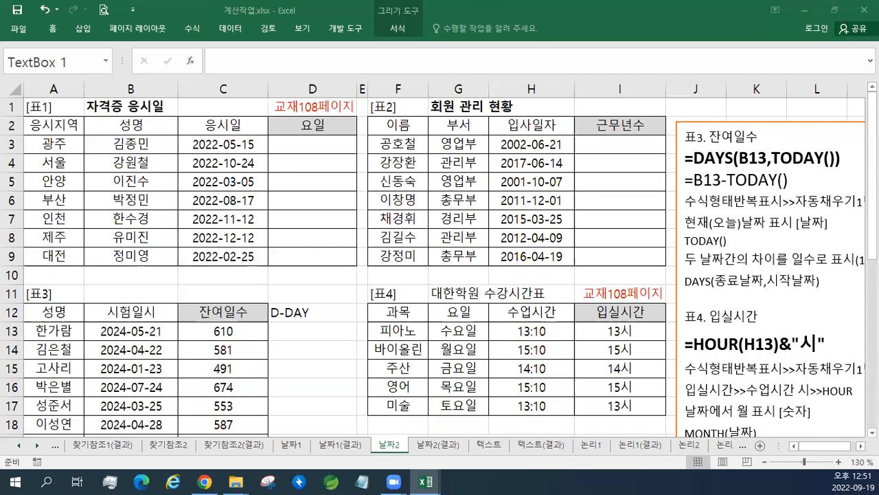
pyautogui.click(861, 447)
pyautogui.click(861, 446)
pyautogui.click(861, 446)
pyautogui.click(861, 447)
pyautogui.moveTo(435, 122); pyautogui.dragTo(542, 121)
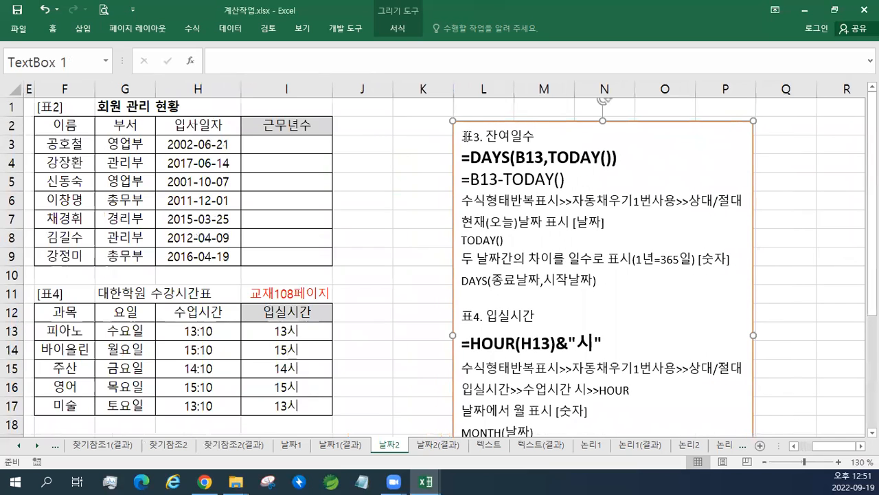
# - Insert the 표2. 근무년수 notes with =YEAR(TODAY())-YEAR(H3) and the YEAR and TODAY explanations above the 표3 notes
pyautogui.press('Return')
pyautogui.press('Up')
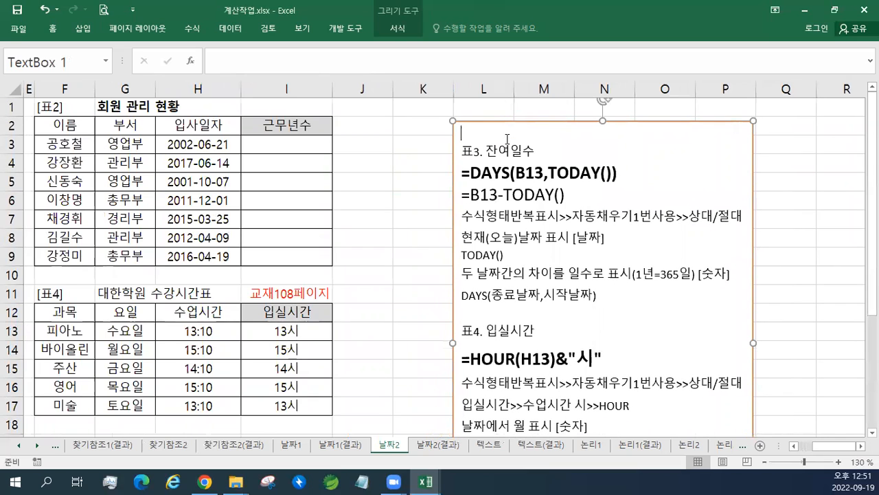
pyautogui.hotkey('ctrl', 'v')
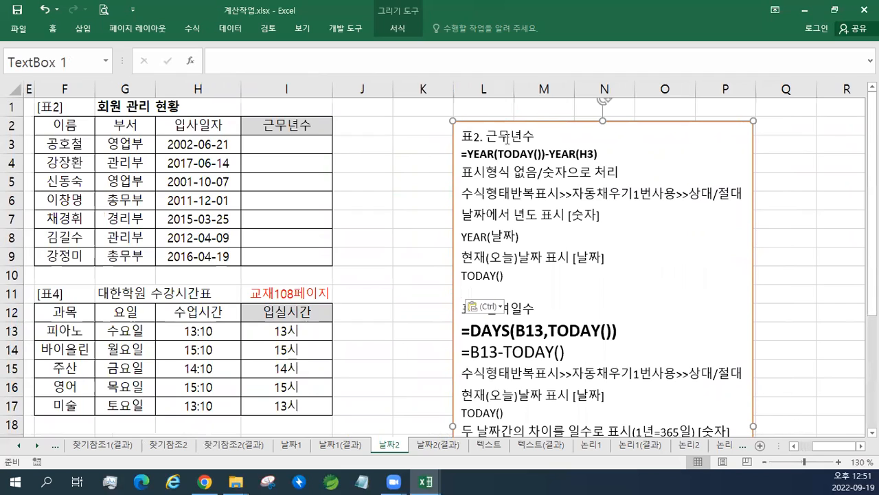
# - Enlarge the formula line =YEAR(TODAY())-YEAR(H3) in the notes by three font size increments
pyautogui.tripleClick(500, 154)
pyautogui.click(581, 116)
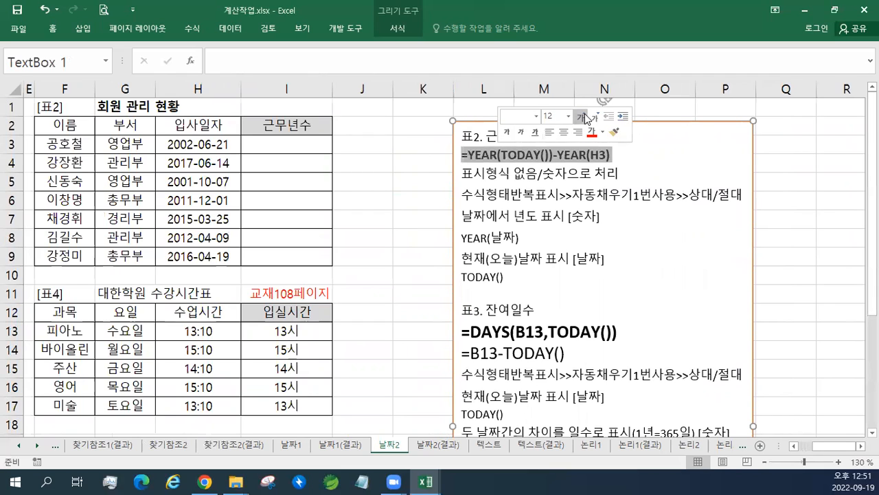
pyautogui.click(581, 116)
pyautogui.click(582, 116)
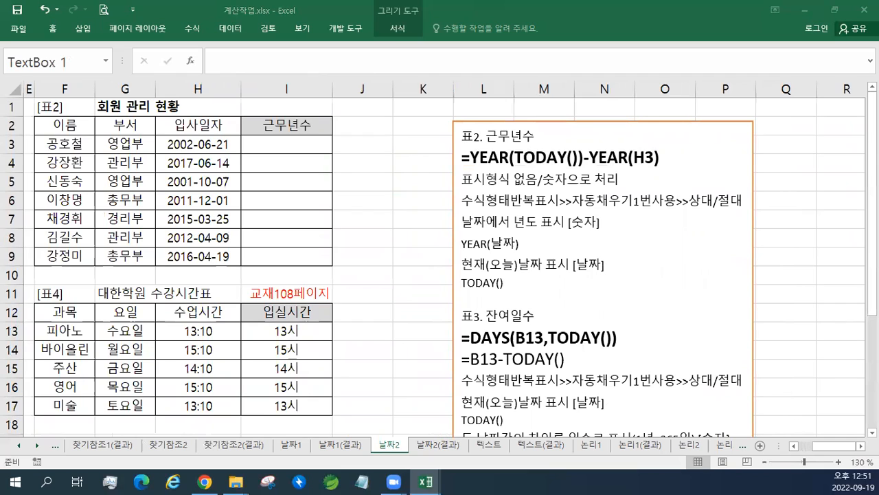
# - Add the headings 표5. 주차요금 and 표1. 요일 above the 표2 notes, separated by blank lines
pyautogui.click(462, 136)
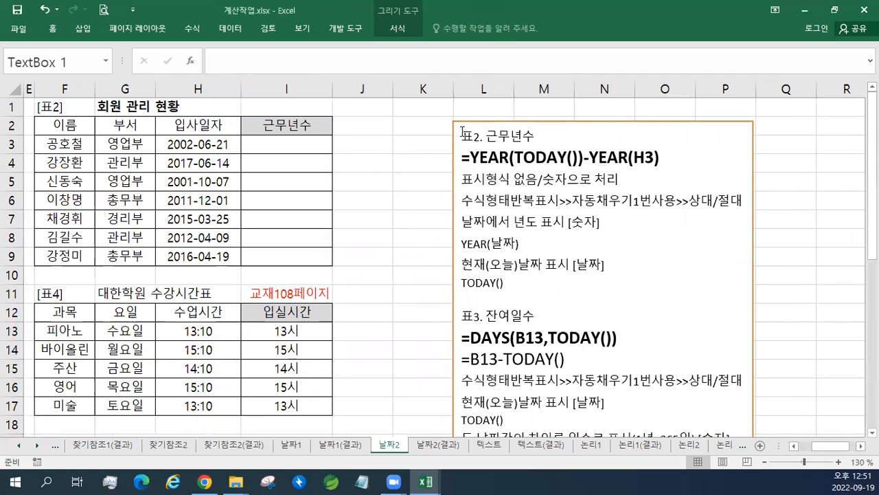
pyautogui.write('표1. 요일')
pyautogui.press('Return')
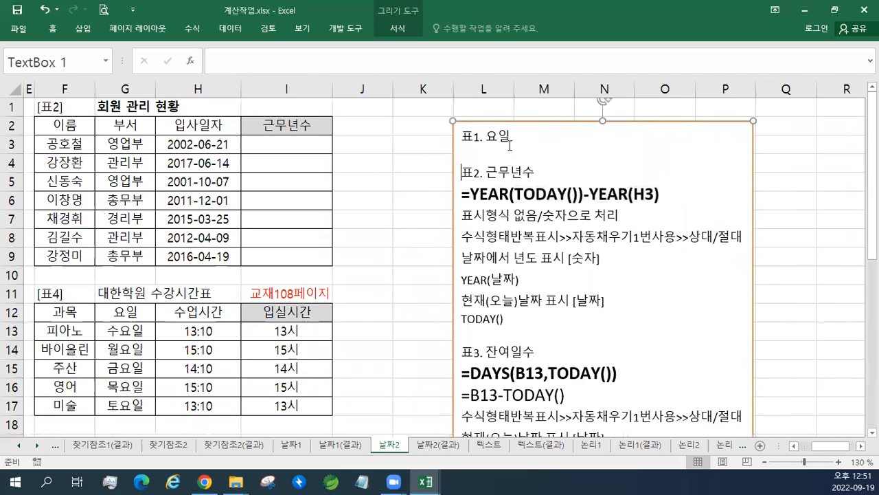
pyautogui.hotkey('alt', 'Tab')
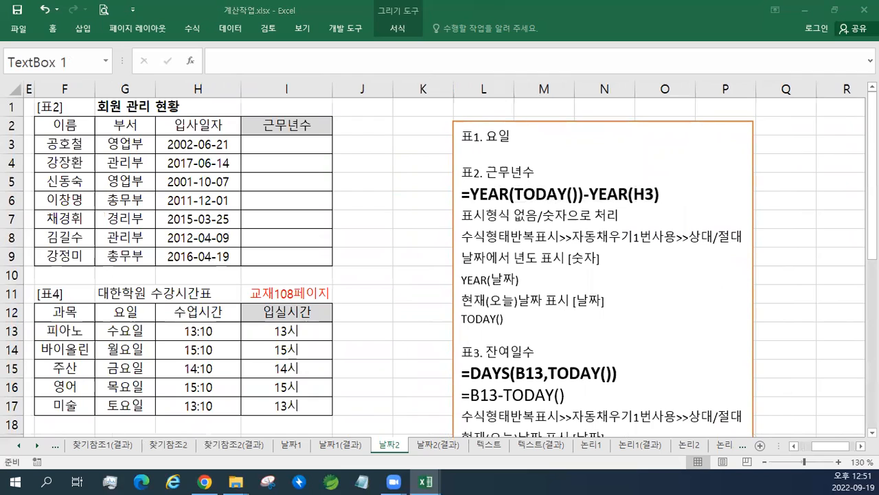
pyautogui.click(462, 137)
pyautogui.write('표5. 주차요금')
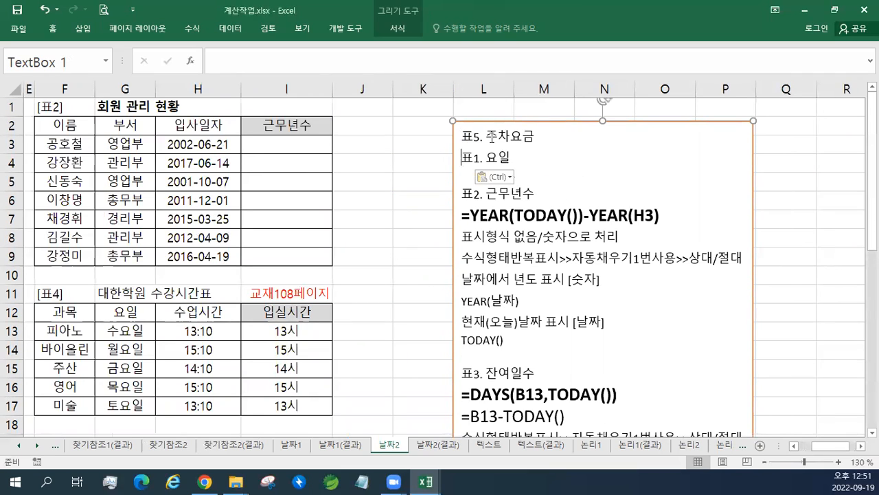
pyautogui.press('Return')
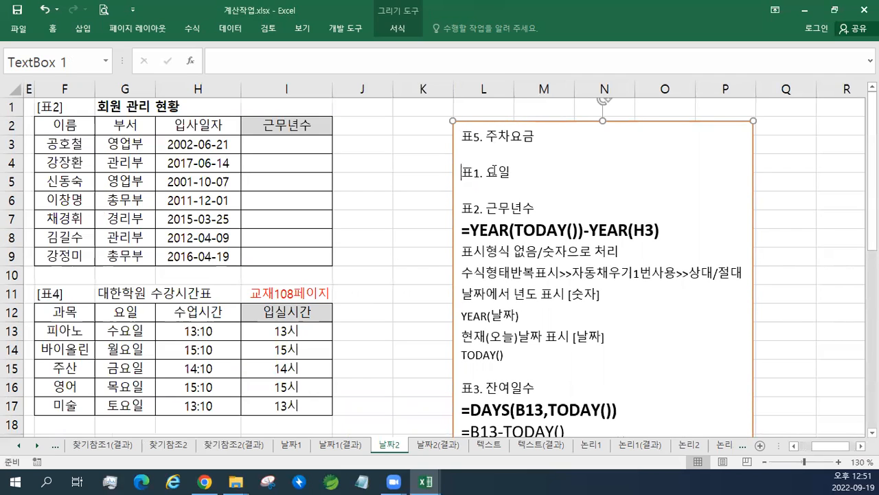
# - Colour the note headings 표1. 요일 and 표5. 주차요금 red
pyautogui.tripleClick(496, 171)
pyautogui.click(587, 149)
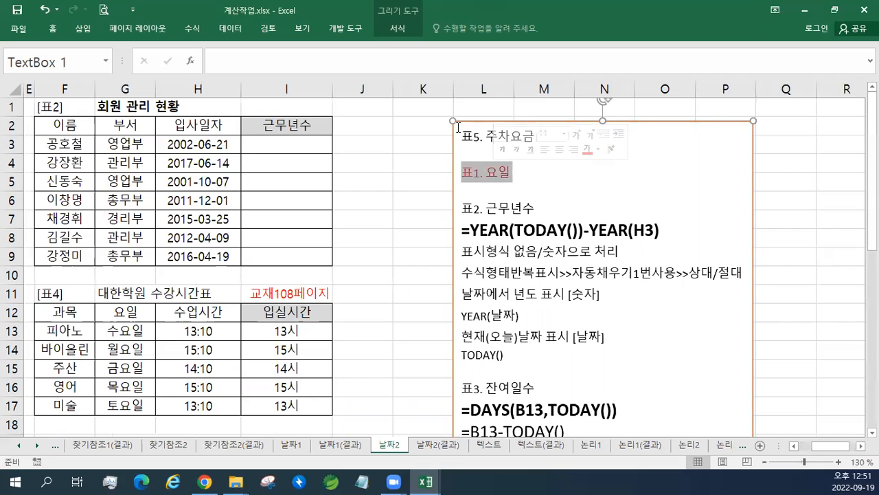
pyautogui.moveTo(461, 136); pyautogui.dragTo(535, 136)
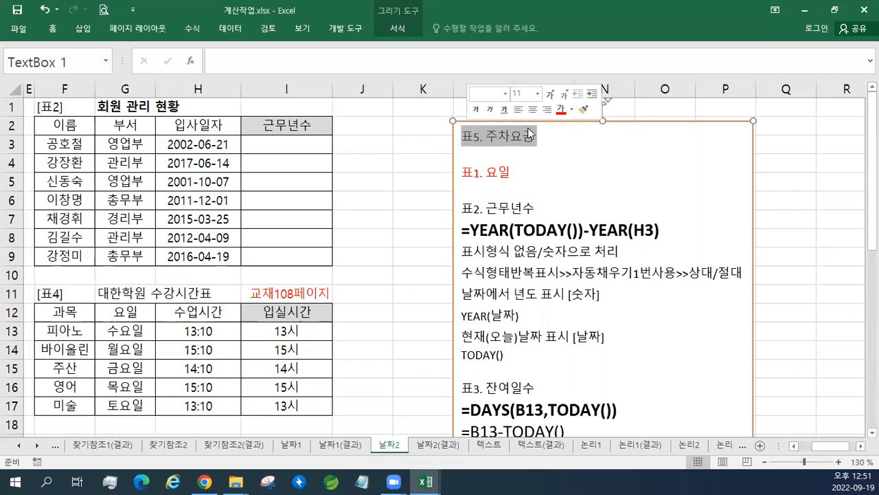
# - Enter =YEAR(TODAY())-YEAR(H3) in I3 under 표2's 근무년수, keeping the cell selected
pyautogui.click(287, 145)
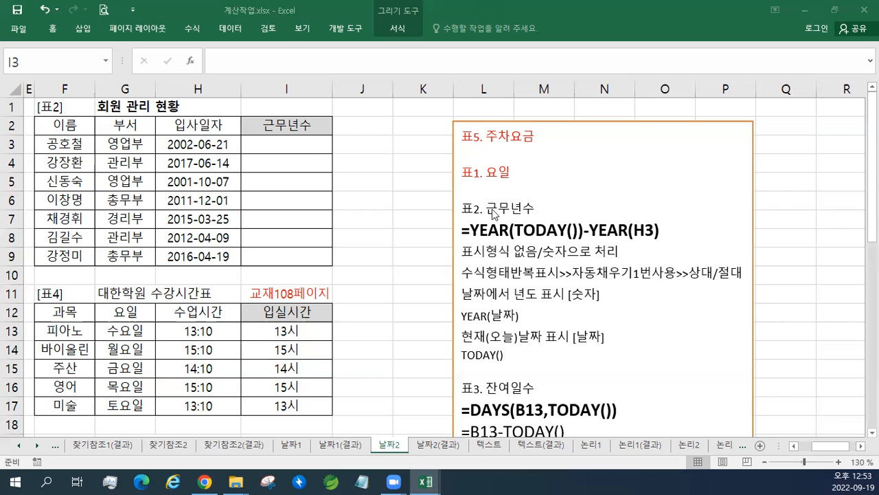
pyautogui.doubleClick(56, 31)
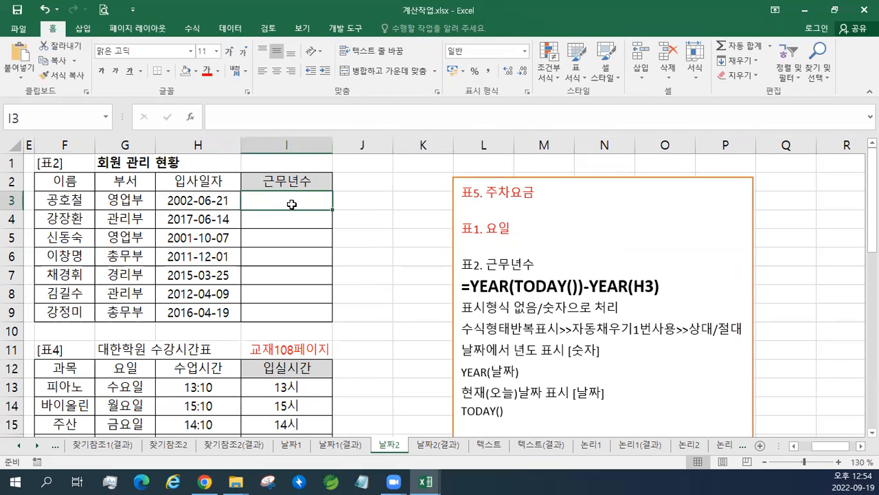
pyautogui.write('=')
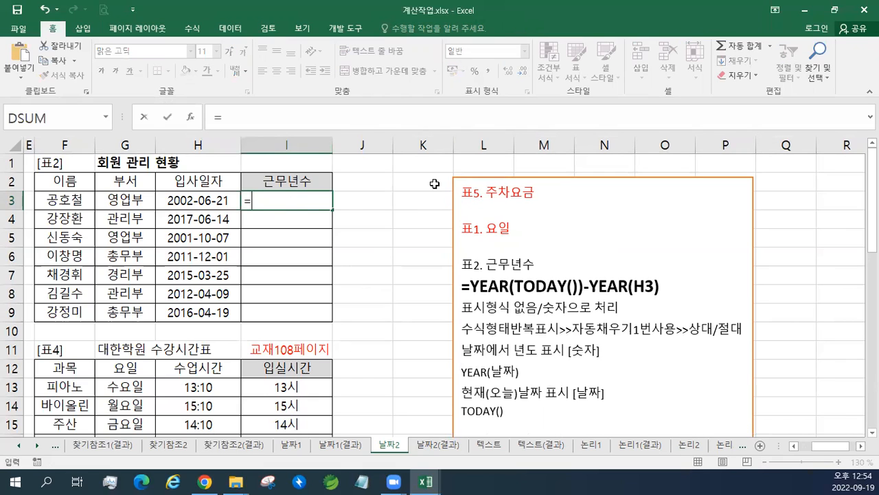
pyautogui.write('YEAR(')
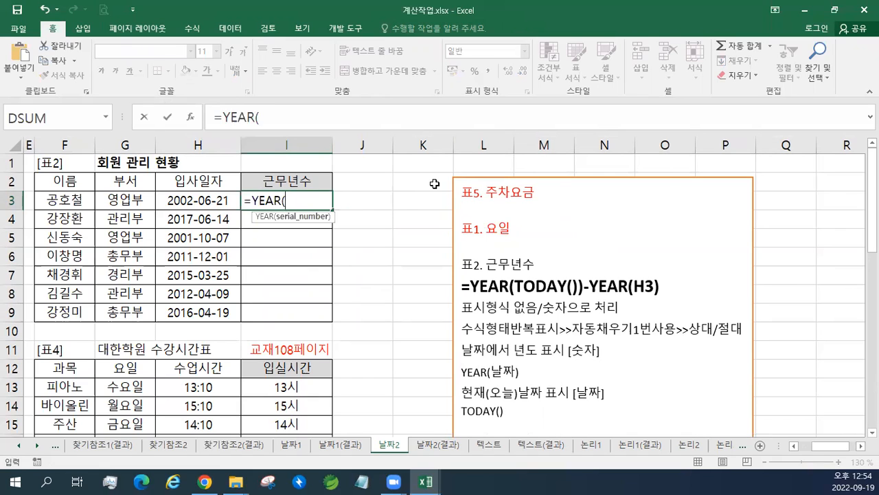
pyautogui.write('TODAY')
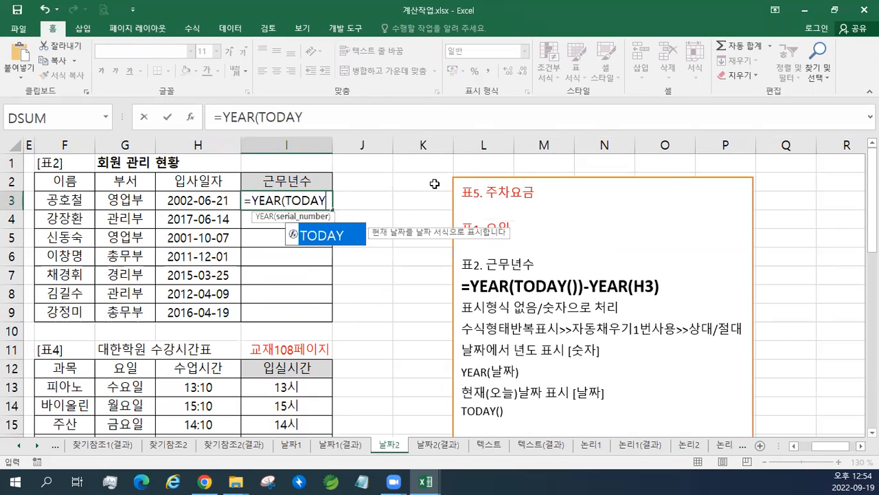
pyautogui.write('())')
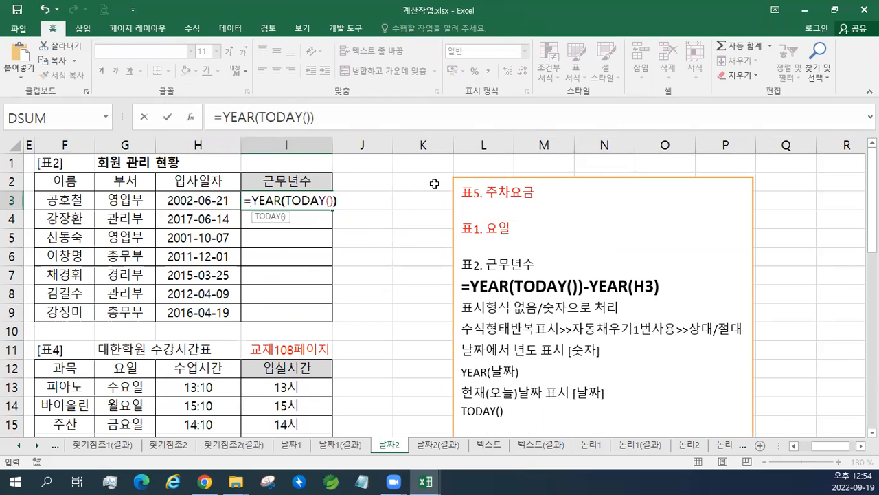
pyautogui.write('-Y')
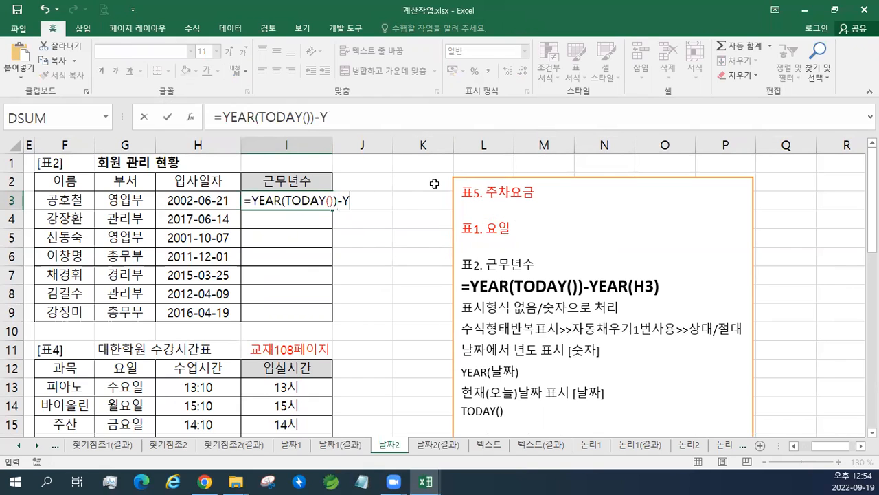
pyautogui.write('EAR(')
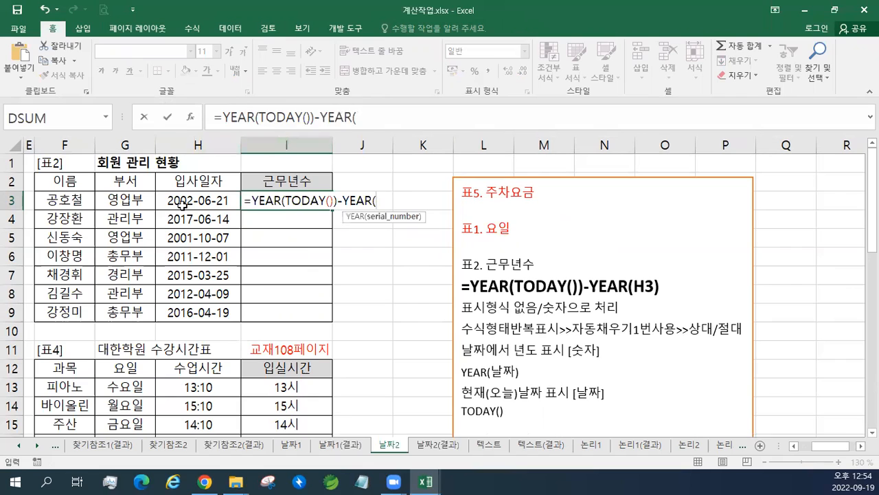
pyautogui.click(182, 203)
pyautogui.write(')')
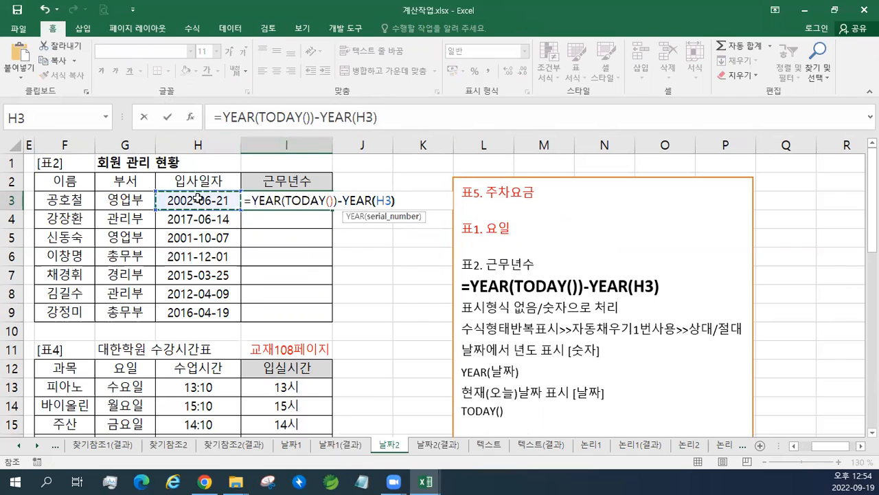
pyautogui.hotkey('ctrl', 'Return')
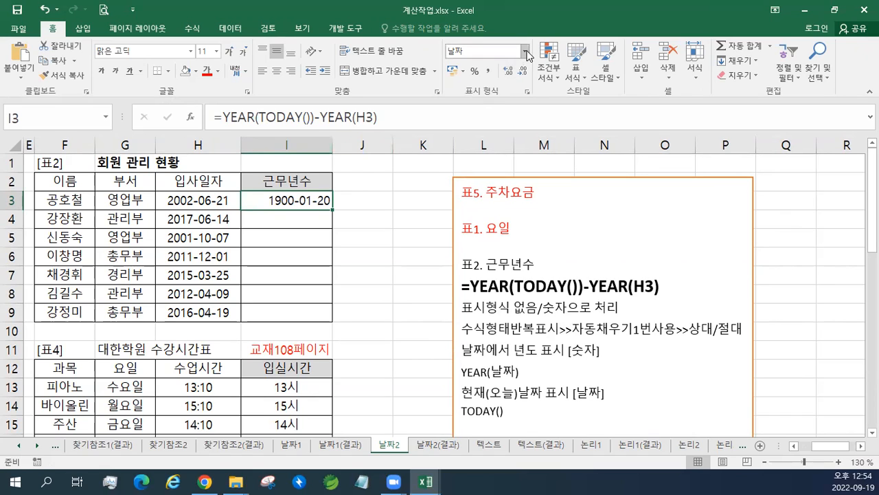
# - Set I3's number format to 일반 and fill its formula down to I9
pyautogui.click(525, 52)
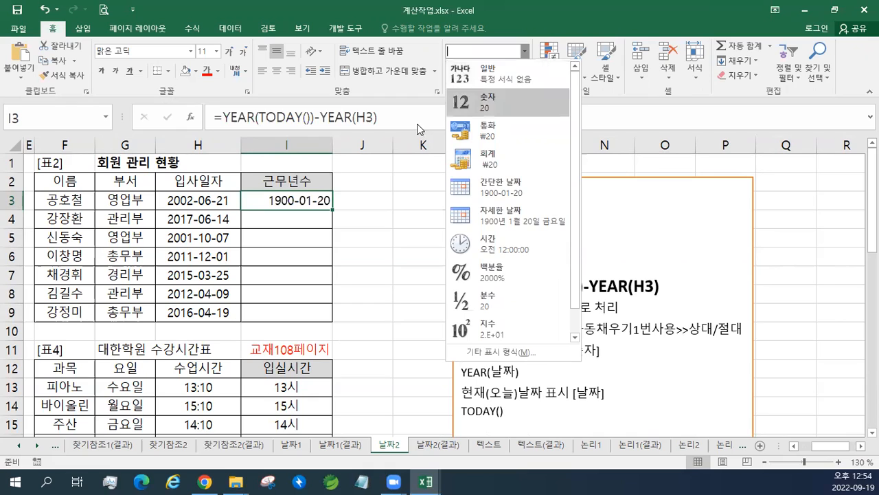
pyautogui.click(308, 200)
pyautogui.moveTo(309, 200); pyautogui.dragTo(300, 313)
pyautogui.click(292, 202)
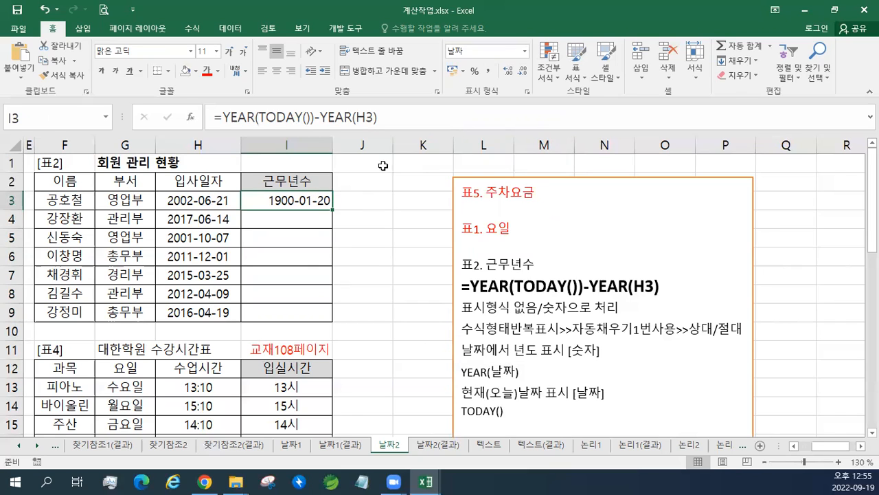
pyautogui.click(526, 54)
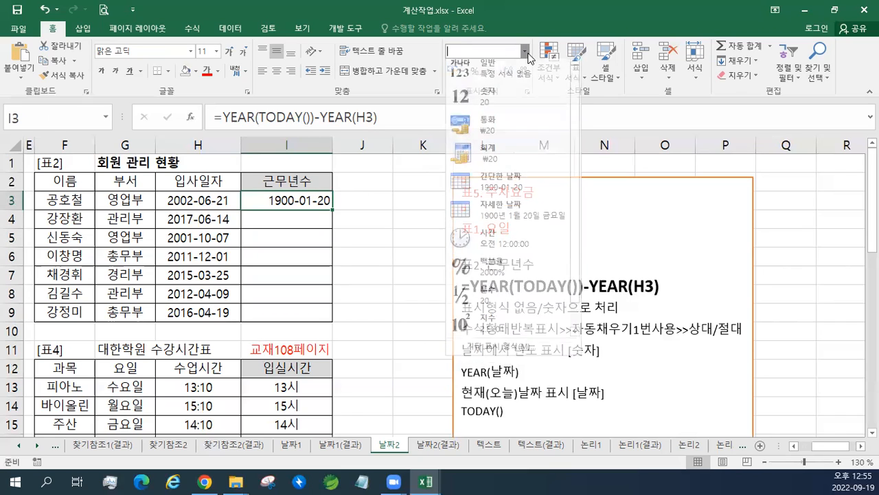
pyautogui.click(510, 87)
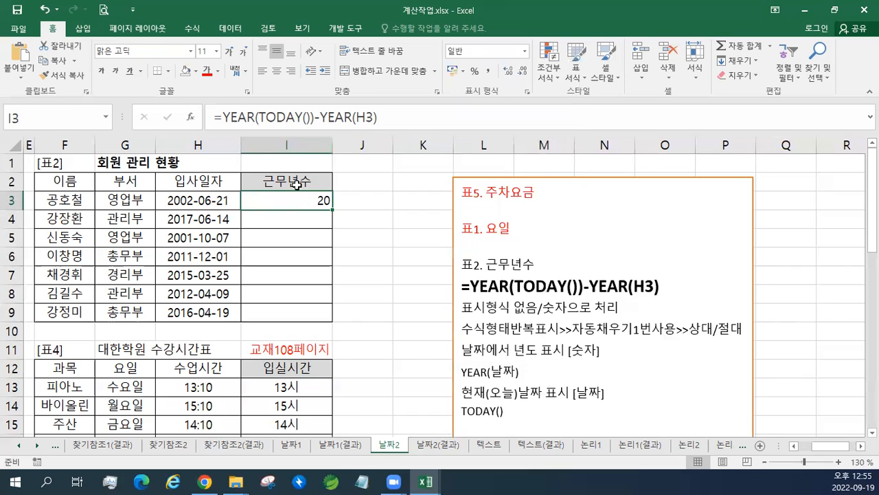
pyautogui.moveTo(332, 211); pyautogui.dragTo(318, 312)
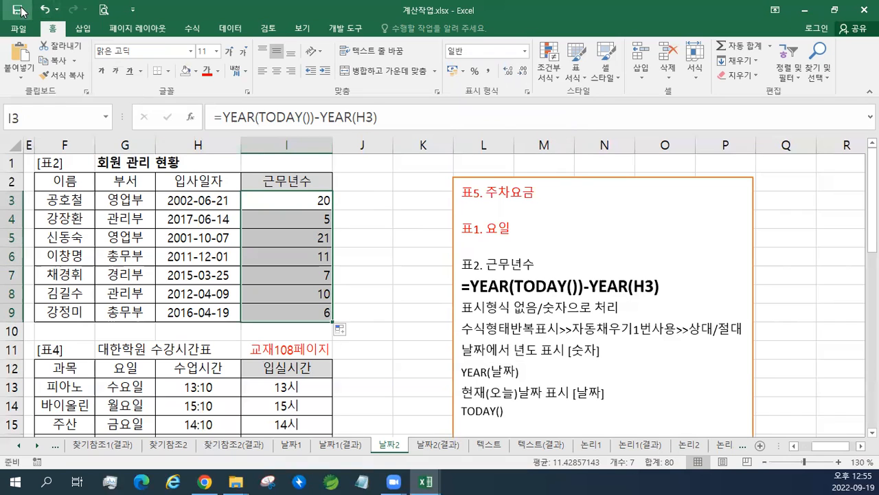
# - Restore the workbook window to its smaller size, open the 텍스트 sheet and copy cell A1
pyautogui.click(833, 9)
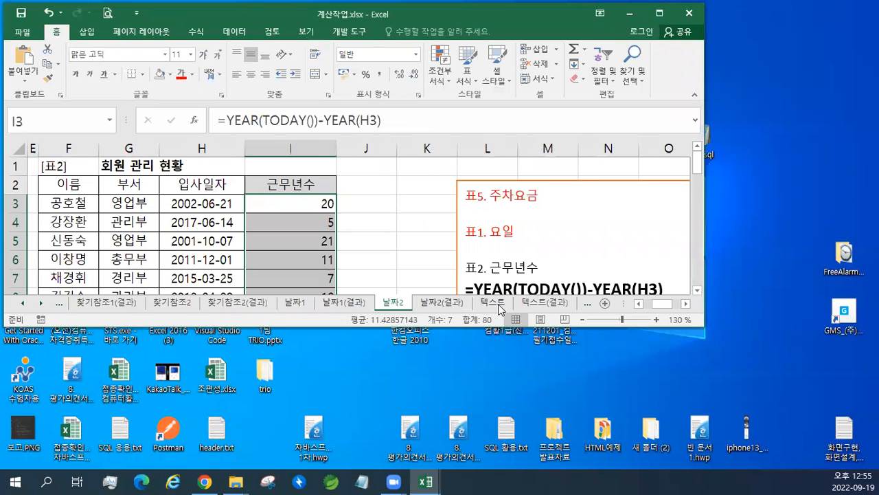
pyautogui.click(499, 304)
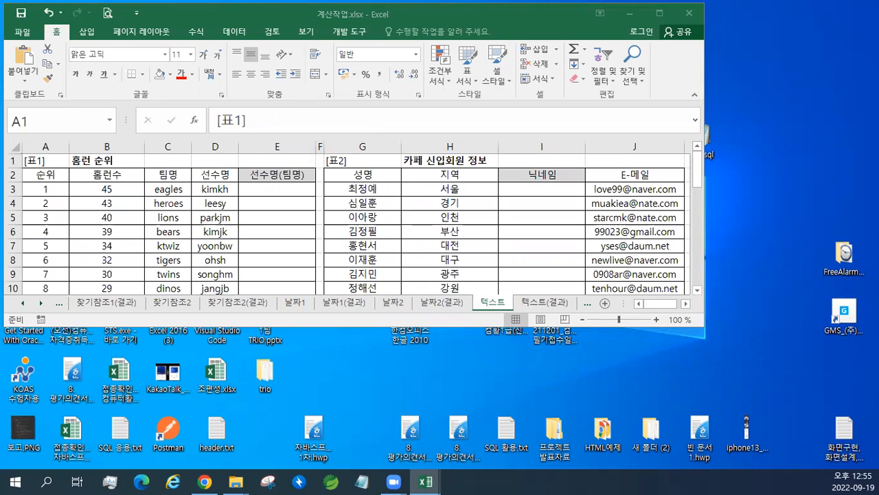
pyautogui.hotkey('ctrl', 'c')
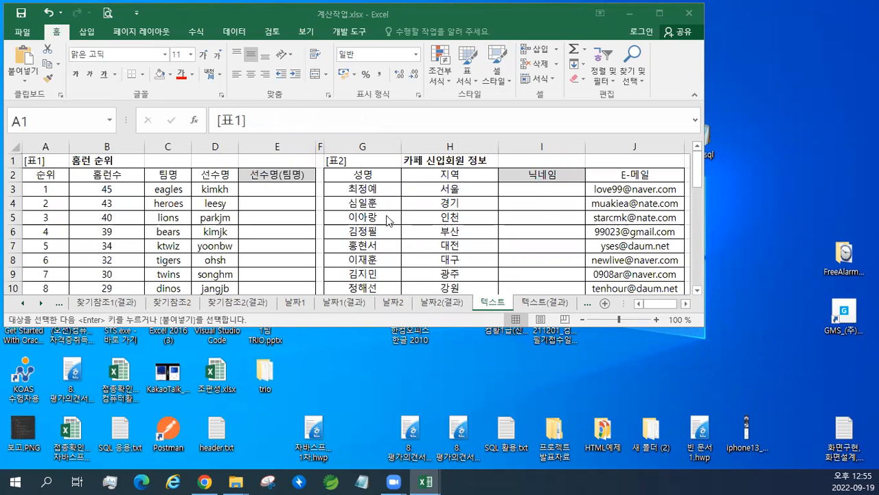
# - Maximize the workbook window and paste the copied red note 교재113페이지 into cell E1 of the 텍스트 sheet
pyautogui.doubleClick(490, 13)
pyautogui.scroll(-6, 454, 330)
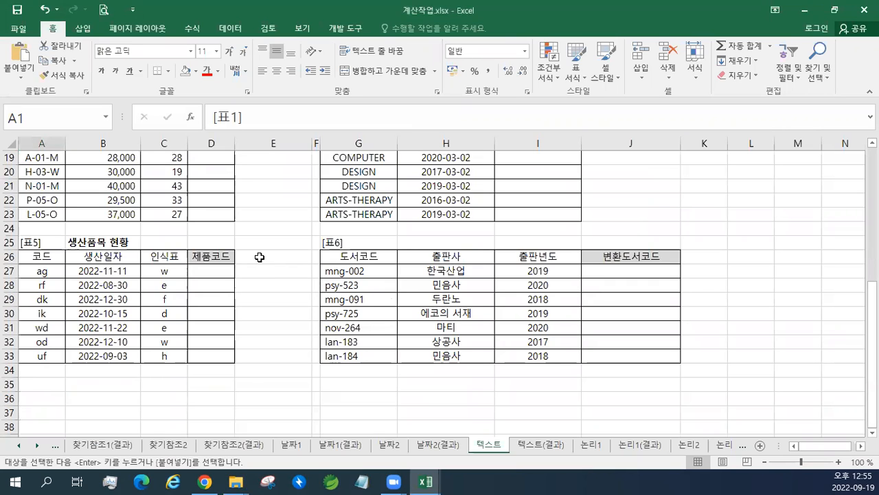
pyautogui.scroll(6, 259, 256)
pyautogui.click(254, 155)
pyautogui.rightClick(255, 156)
pyautogui.click(276, 214)
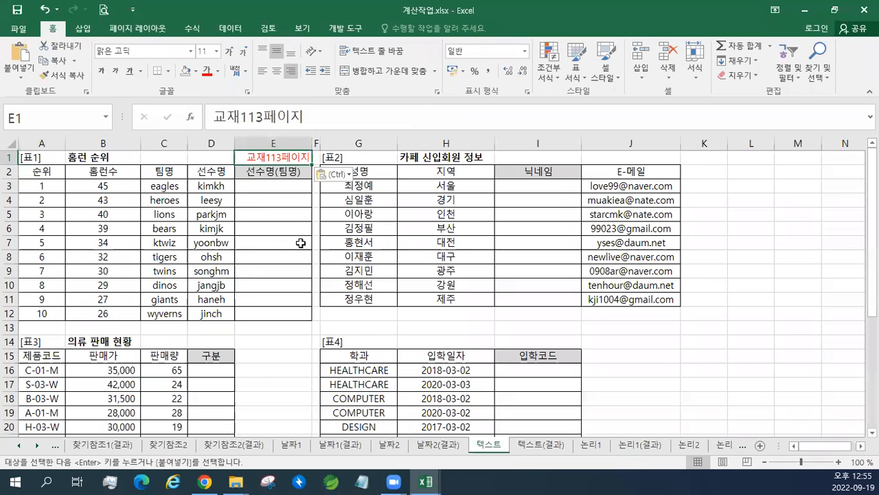
# - Collapse the ribbon and zoom the sheet to 130 %, ending copy mode
pyautogui.doubleClick(52, 30)
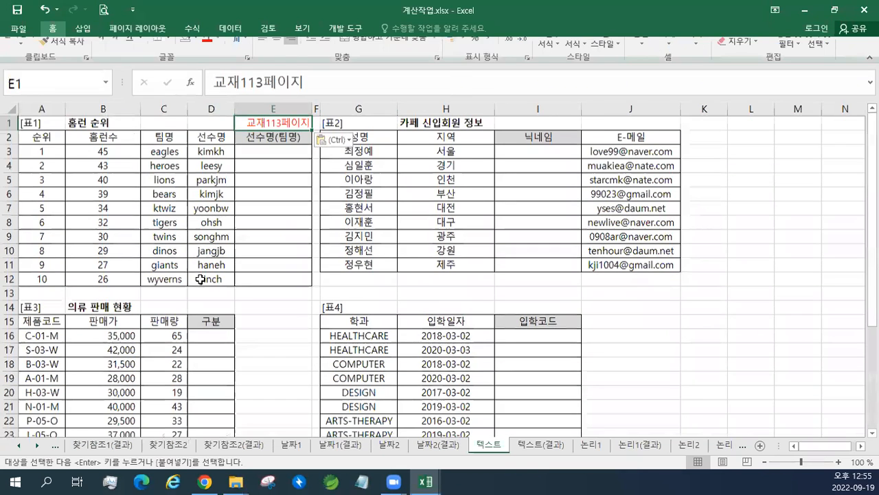
pyautogui.scroll(1, 200, 279)
pyautogui.scroll(1, 201, 279)
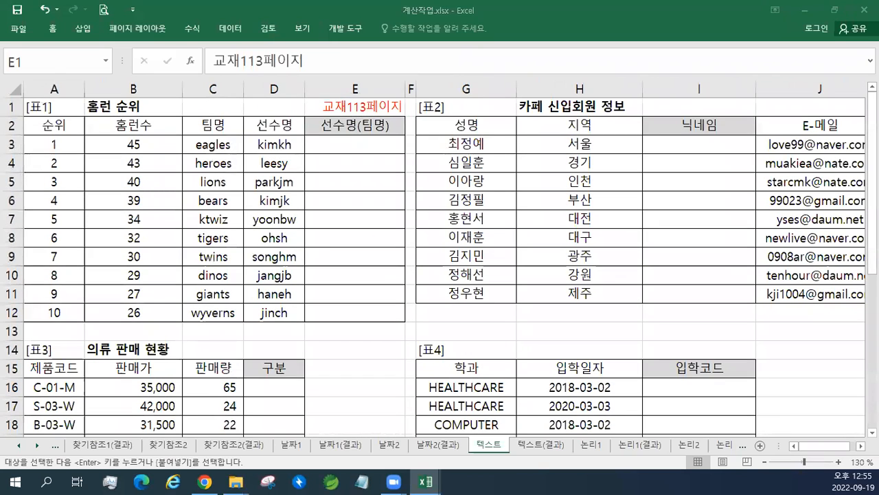
pyautogui.press('Escape')
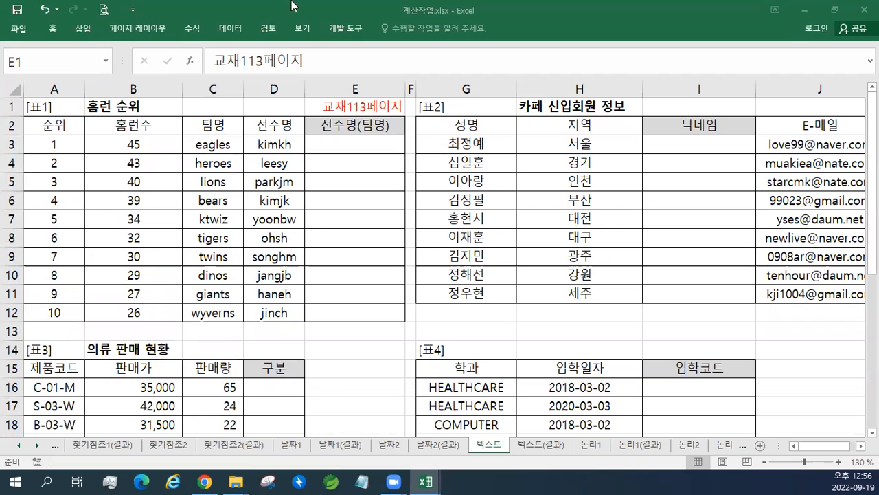
# - Insert a text box over 표2, starting beside row 4, and paste the copied 표1. 선수명(팀명) formula notes into it
pyautogui.click(199, 28)
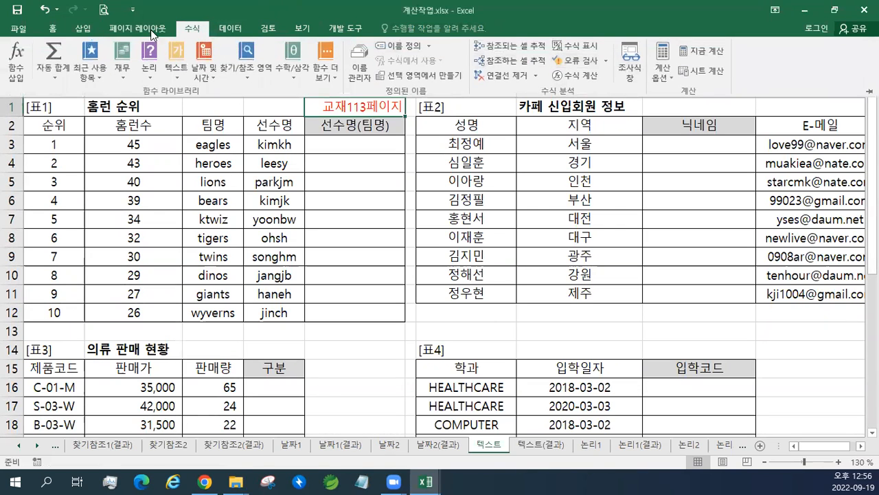
pyautogui.click(82, 29)
pyautogui.click(665, 69)
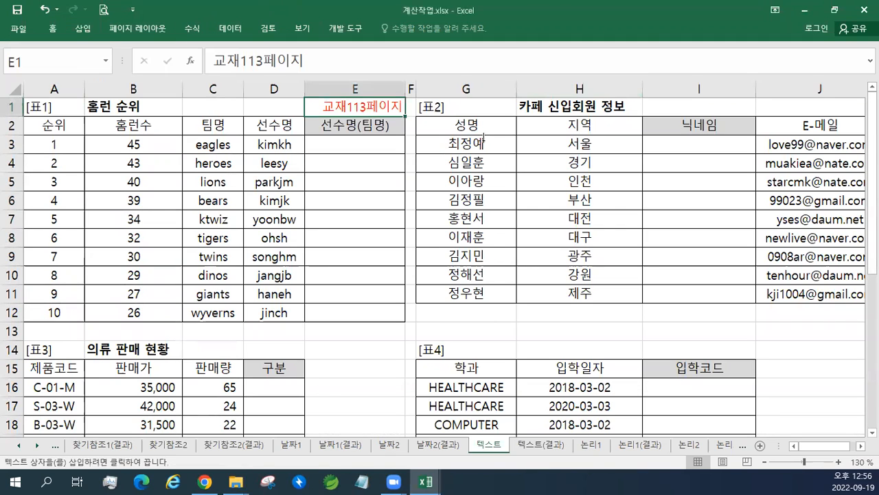
pyautogui.click(412, 163)
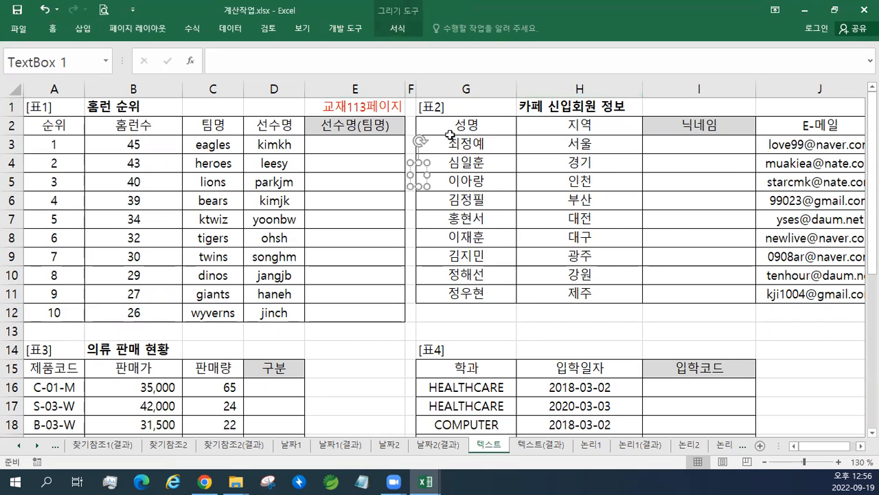
pyautogui.hotkey('ctrl', 'v')
# - Give the notes text box the preset shape style with a white fill and orange outline
pyautogui.click(407, 31)
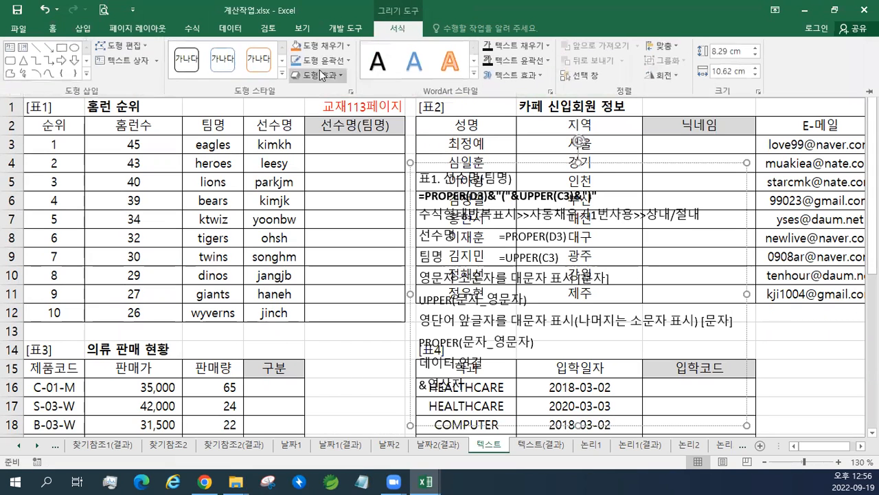
pyautogui.click(187, 60)
pyautogui.click(258, 60)
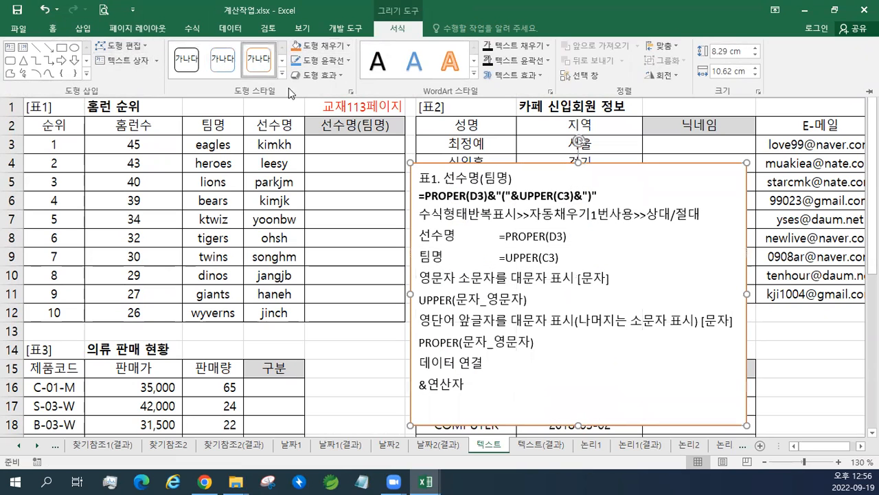
# - Enlarge the note line =PROPER(D3)&"("&UPPER(C3)&")" to 16 pt after highlighting the PROPER and UPPER explanations
pyautogui.moveTo(539, 342); pyautogui.dragTo(350, 337)
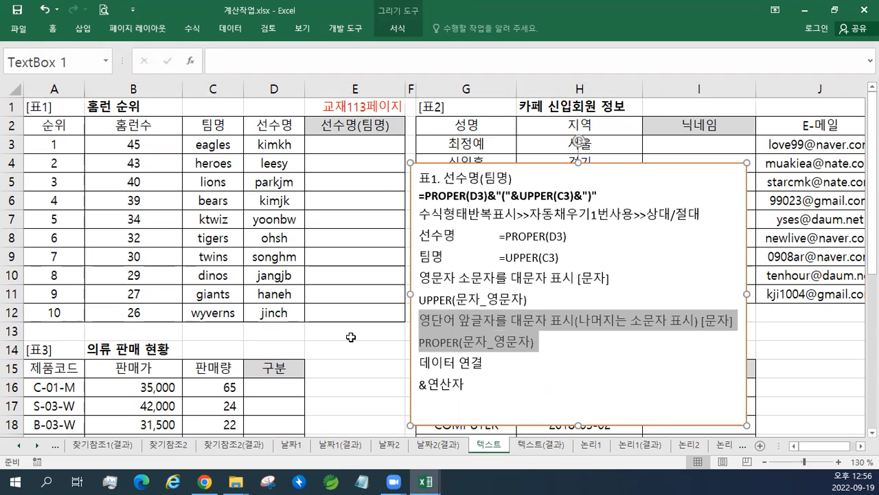
pyautogui.moveTo(551, 300); pyautogui.dragTo(404, 280)
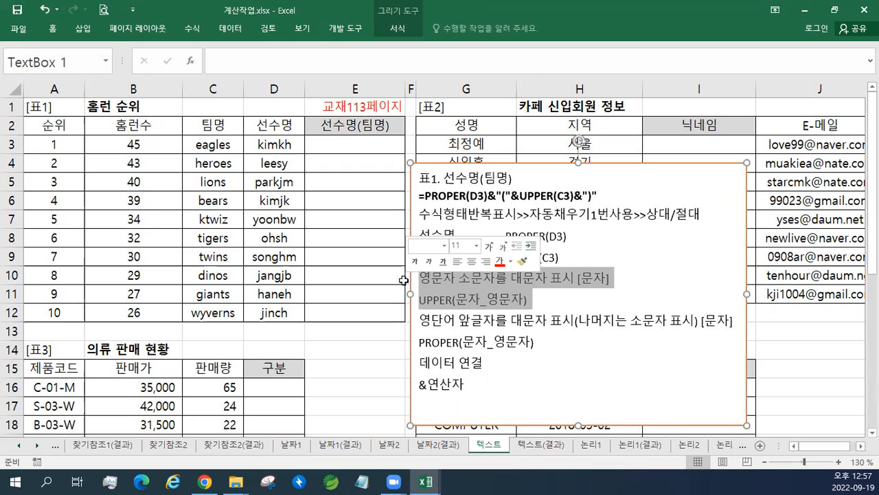
pyautogui.doubleClick(541, 196)
pyautogui.tripleClick(541, 196)
pyautogui.click(621, 162)
pyautogui.click(621, 162)
pyautogui.click(622, 163)
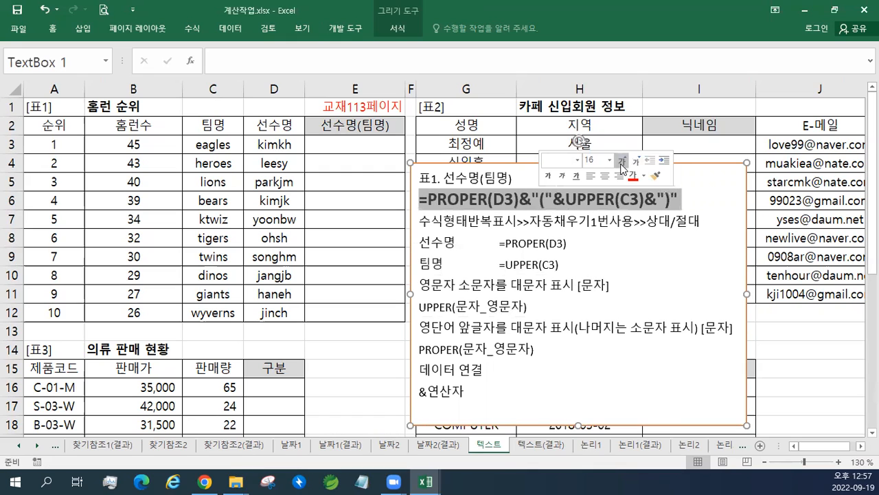
pyautogui.click(341, 146)
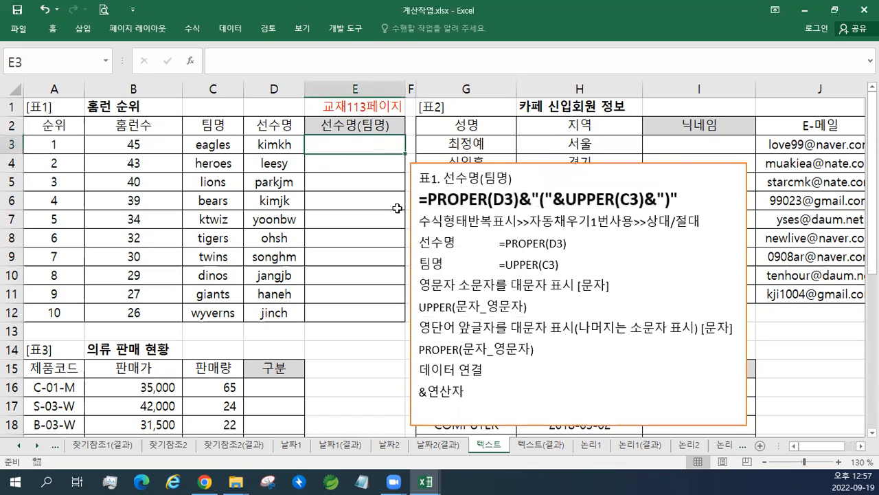
pyautogui.write('=')
pyautogui.press('Escape')
pyautogui.moveTo(356, 147); pyautogui.dragTo(360, 314)
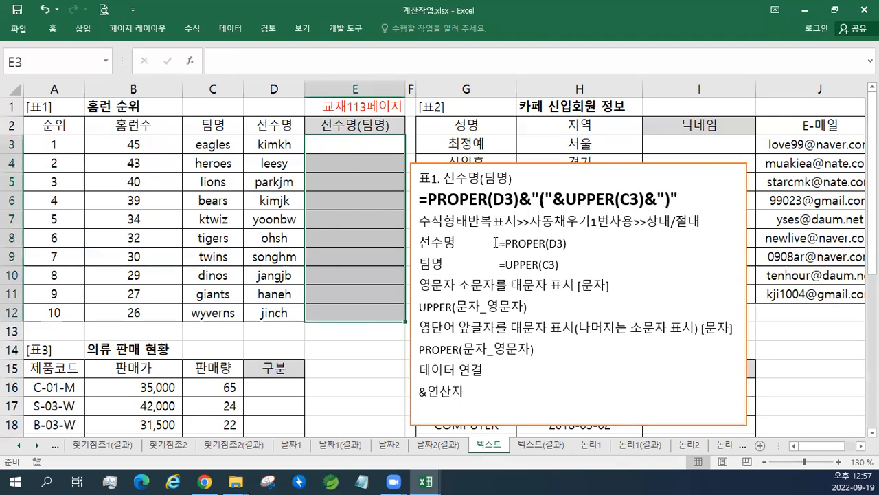
pyautogui.click(390, 146)
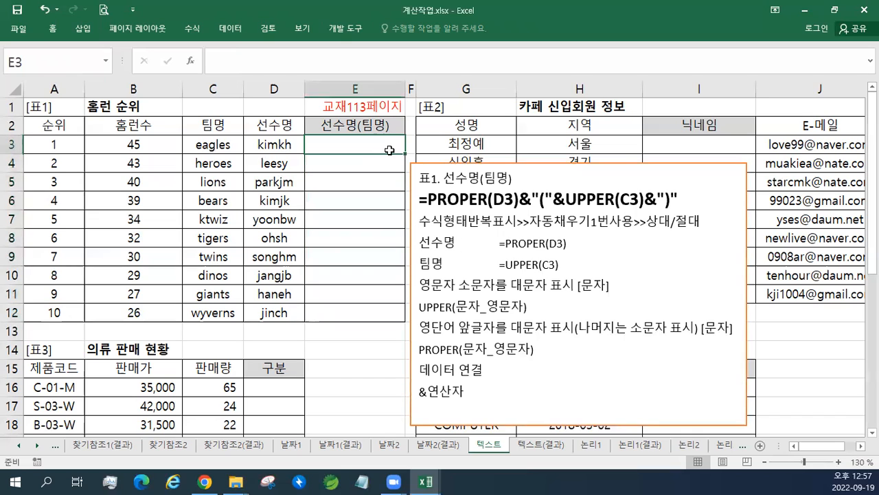
pyautogui.moveTo(405, 156); pyautogui.dragTo(399, 327)
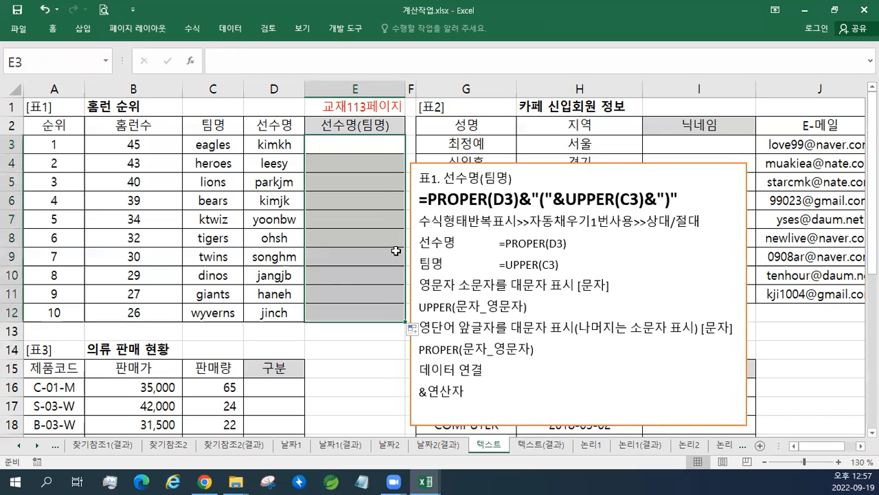
# - Enter =PROPER(D3) in E3 under 표1's 선수명(팀명) and fill the formula down to E12
pyautogui.click(378, 141)
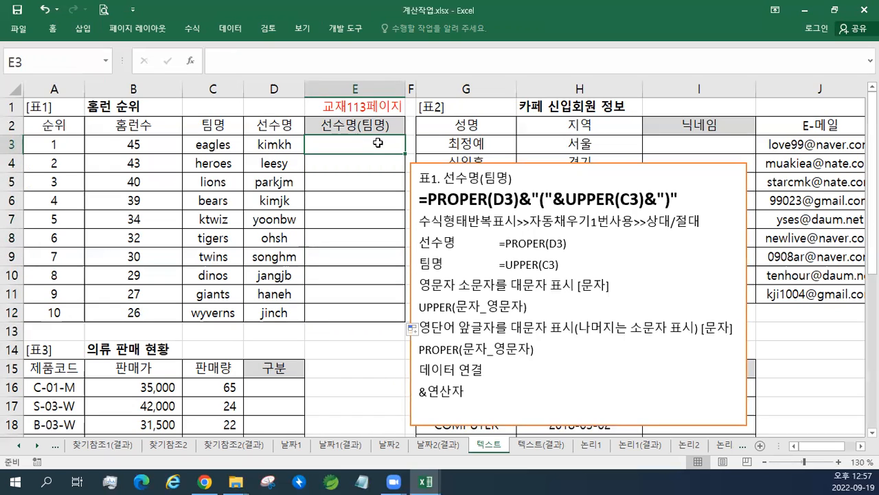
pyautogui.write('=')
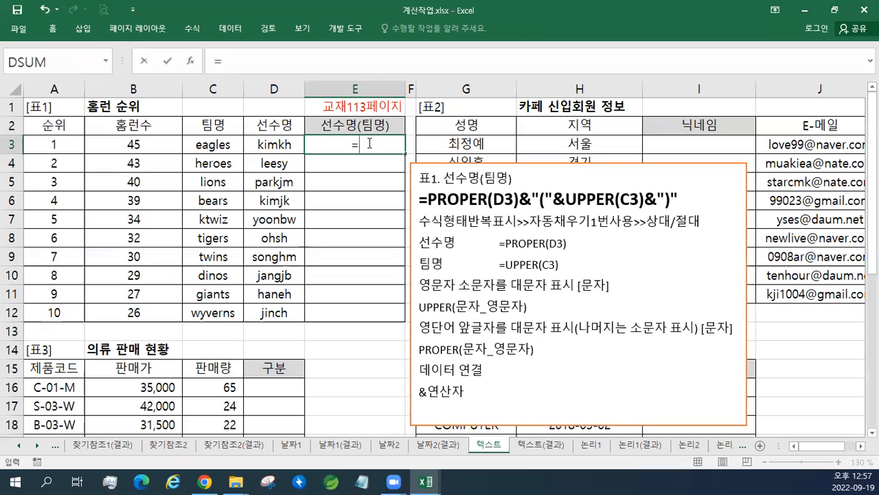
pyautogui.click(289, 144)
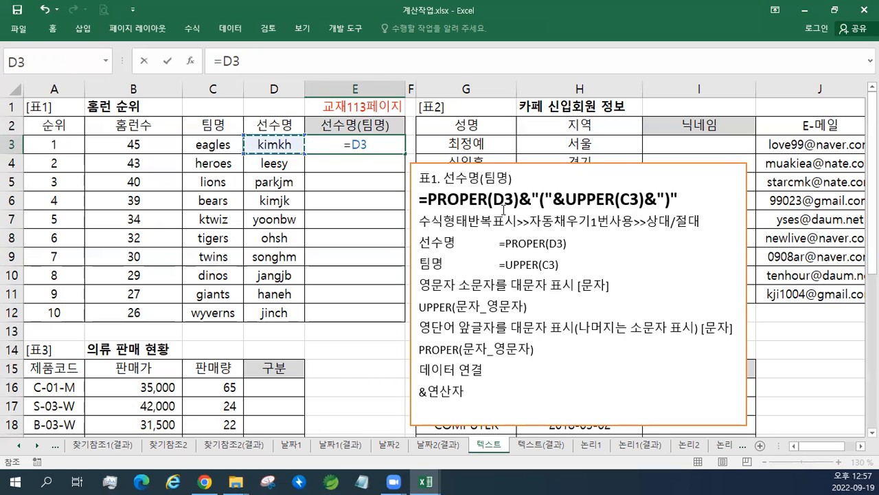
pyautogui.click(351, 145)
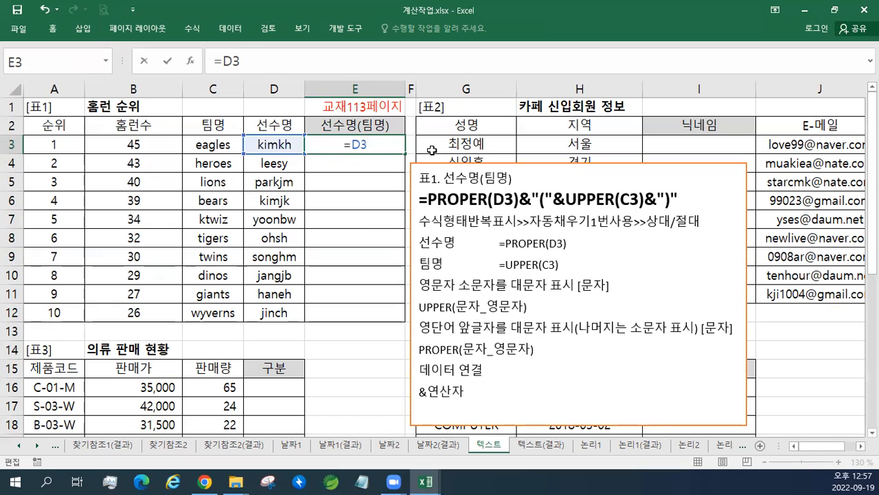
pyautogui.write('P')
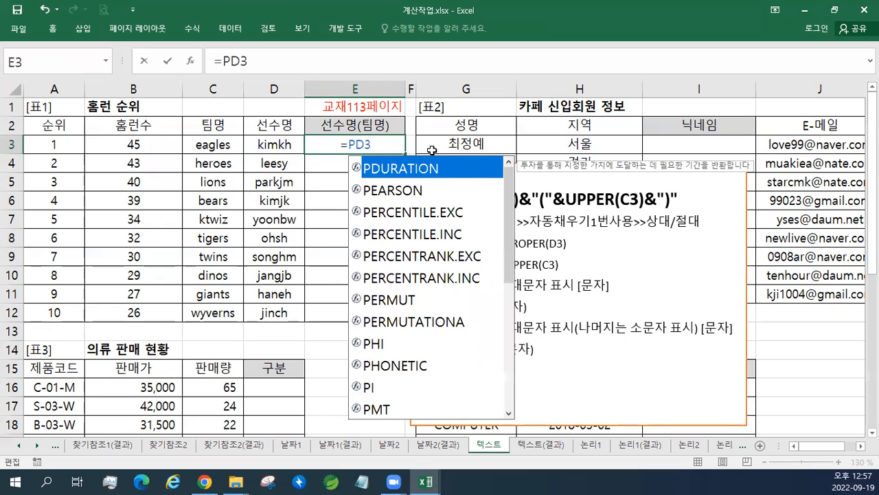
pyautogui.write('ROPER(D3')
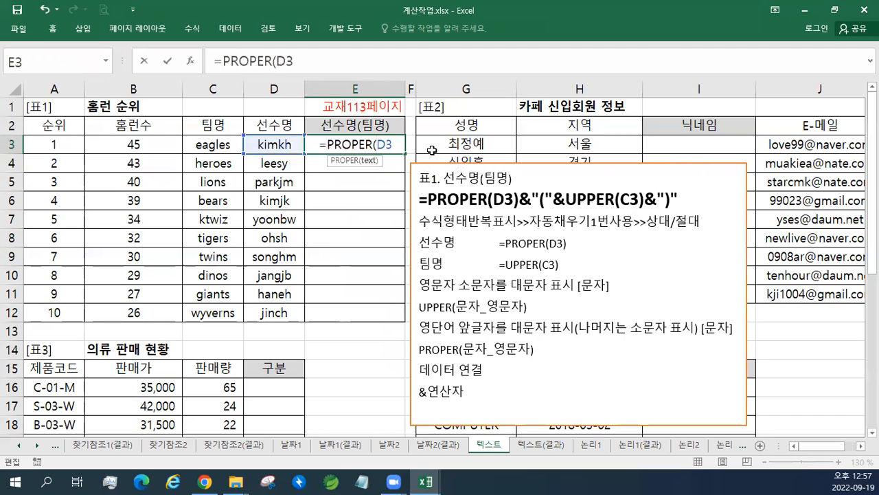
pyautogui.write(')')
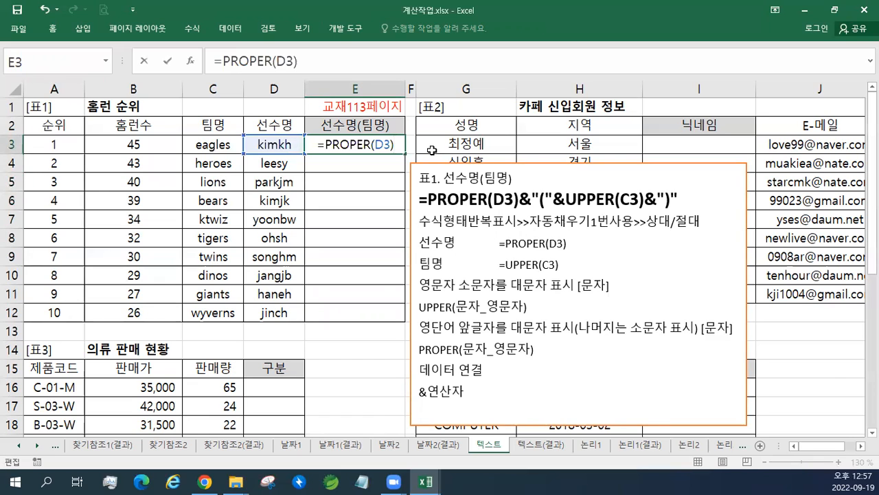
pyautogui.press('Return')
pyautogui.press('Up')
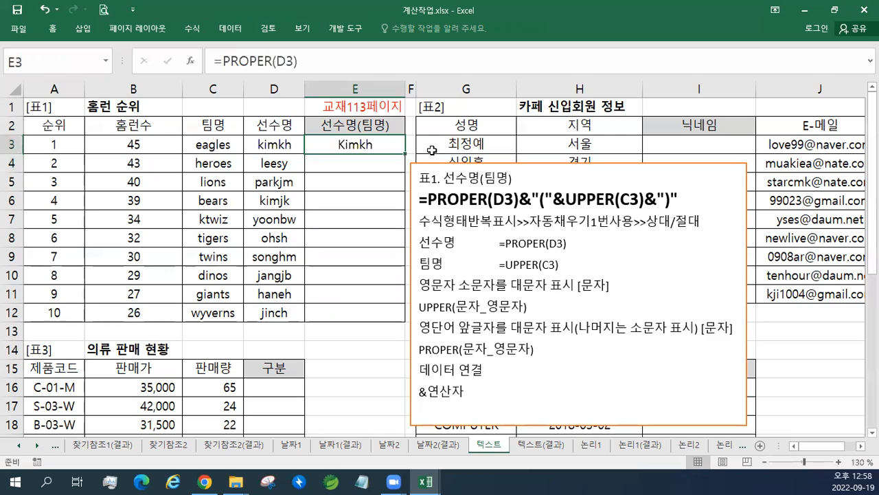
pyautogui.moveTo(405, 154); pyautogui.dragTo(402, 321)
pyautogui.click(377, 146)
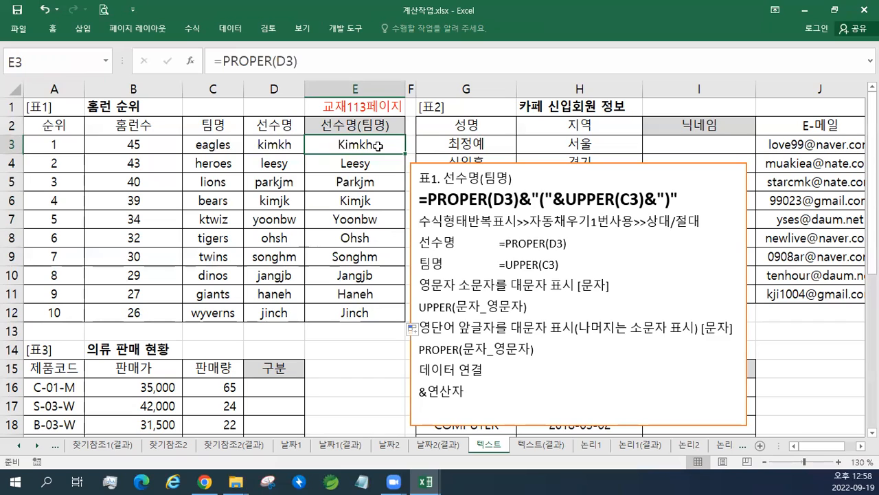
# - Append &"(" to the formula in E3 and fill it down to E12
pyautogui.doubleClick(377, 145)
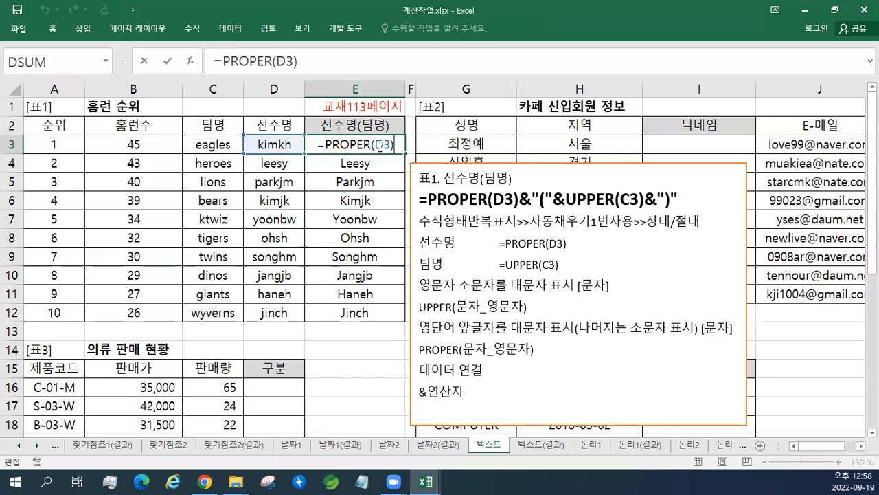
pyautogui.write('&"("')
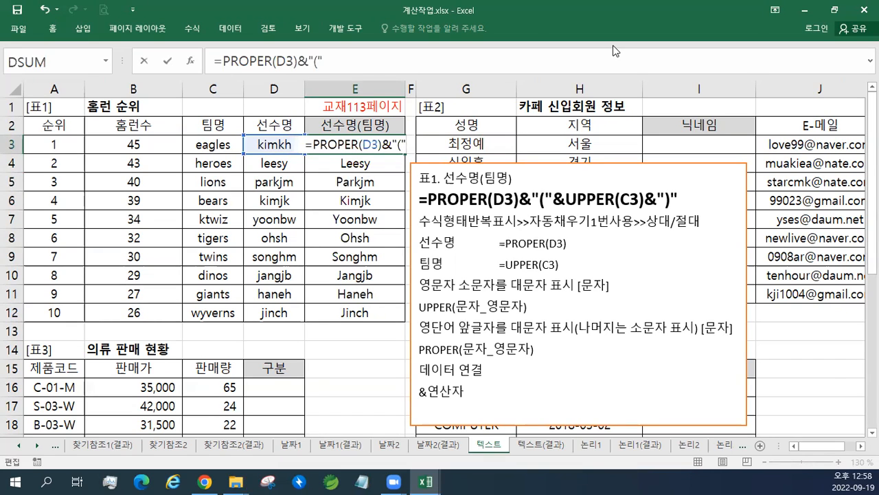
pyautogui.press('Return')
pyautogui.press('Up')
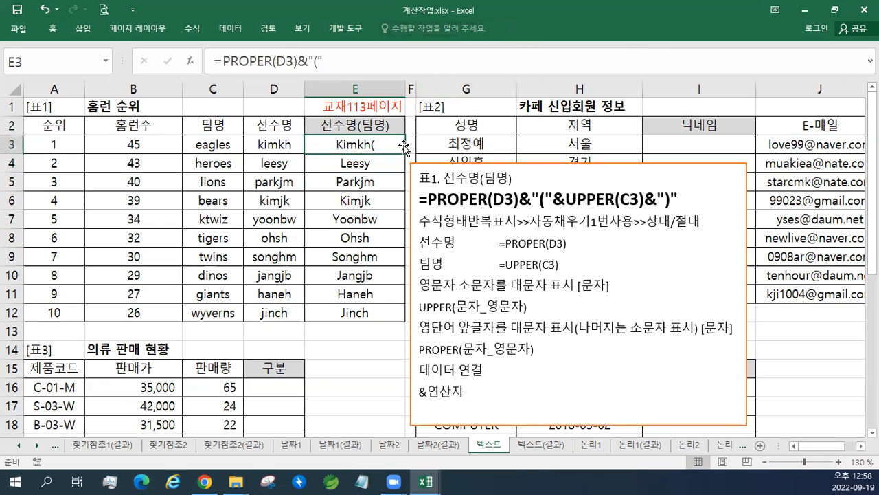
pyautogui.moveTo(405, 153); pyautogui.dragTo(412, 315)
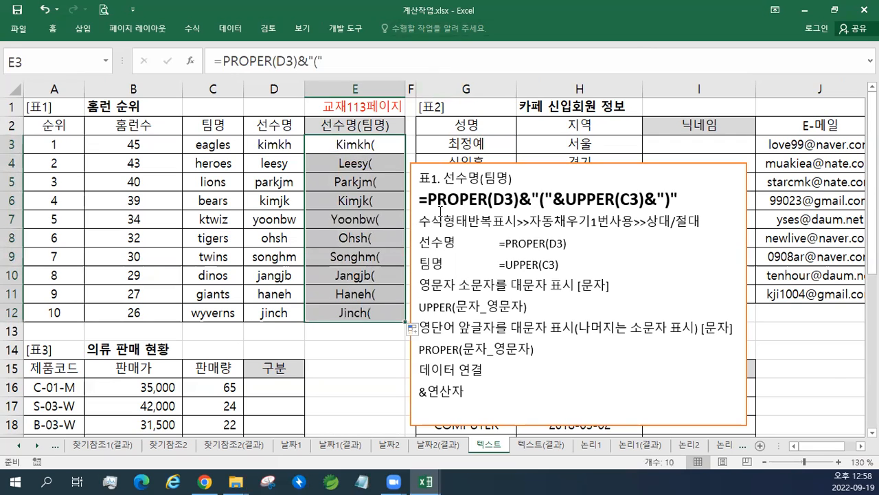
# - Append &C3 to the formula in E3 to join the team name after the opening parenthesis
pyautogui.click(376, 147)
pyautogui.doubleClick(376, 147)
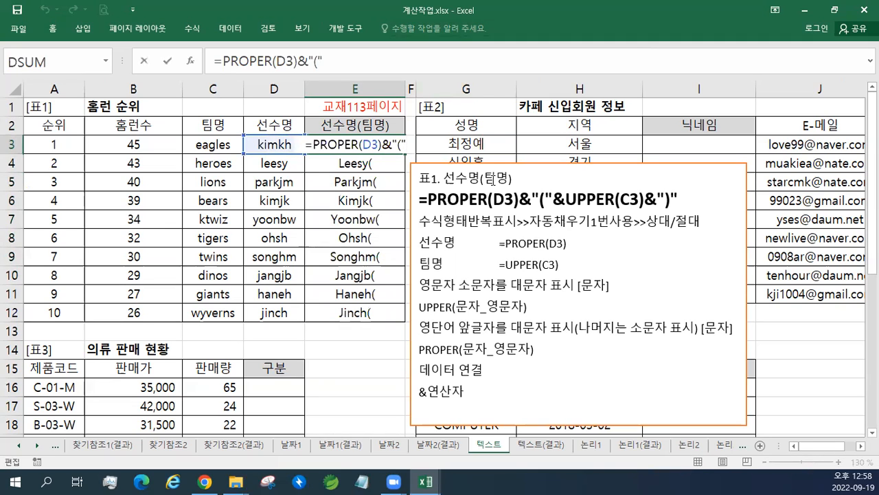
pyautogui.write('&')
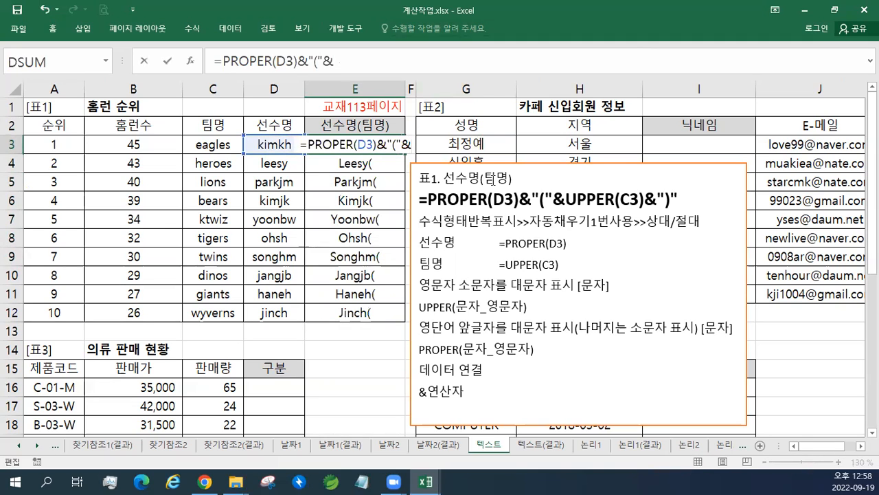
pyautogui.click(229, 147)
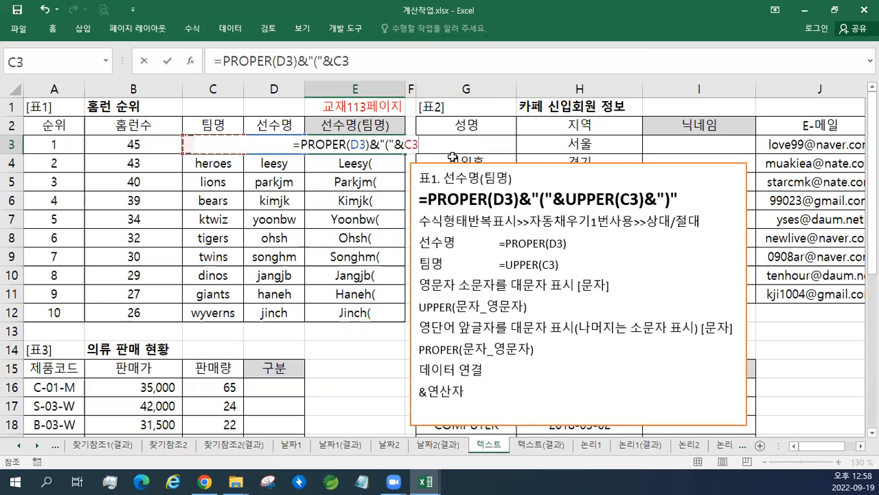
pyautogui.press('Return')
pyautogui.press('Up')
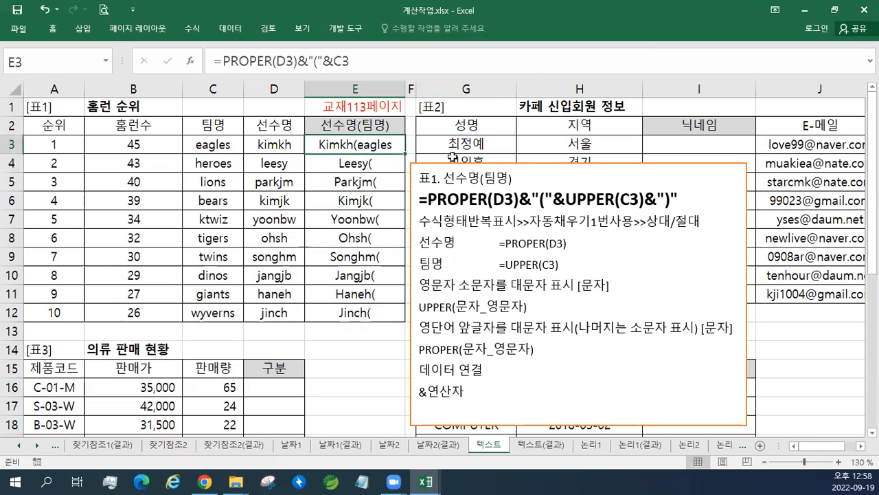
# - Wrap C3 in UPPER so E3 reads =PROPER(D3)&"("&UPPER(C3), and fill it down to E12
pyautogui.doubleClick(397, 146)
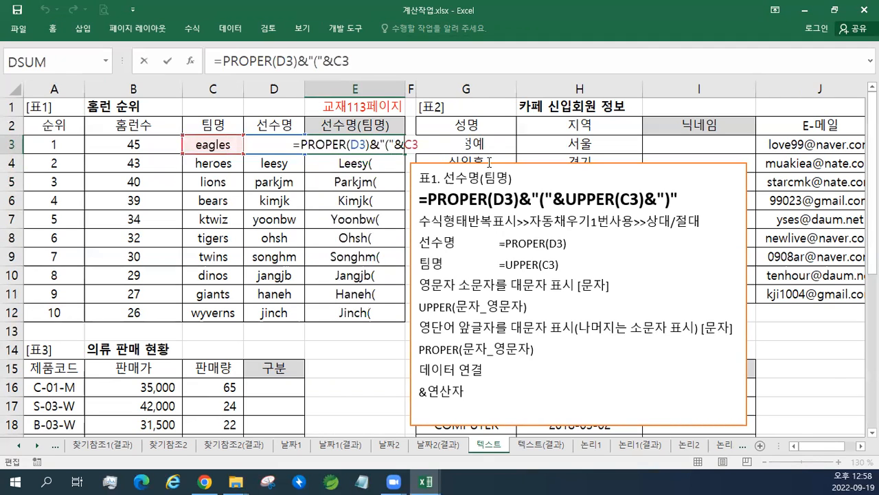
pyautogui.write('UPPER')
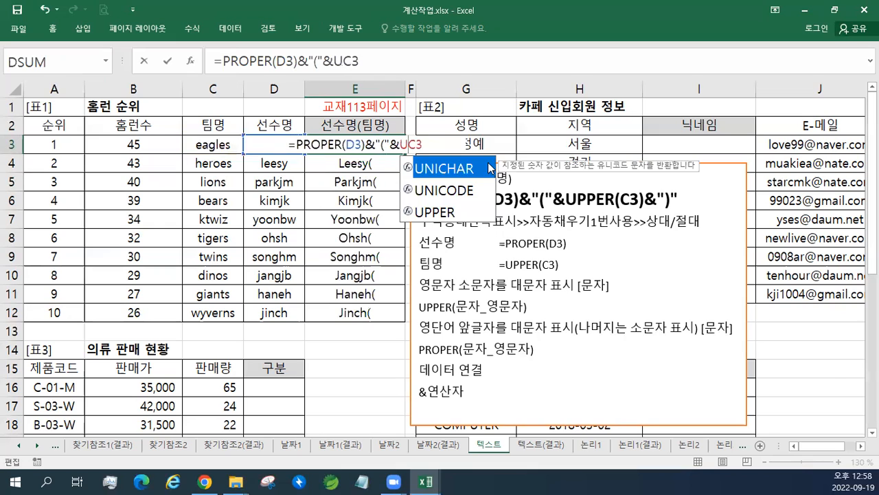
pyautogui.write('(')
pyautogui.press('End')
pyautogui.write(')')
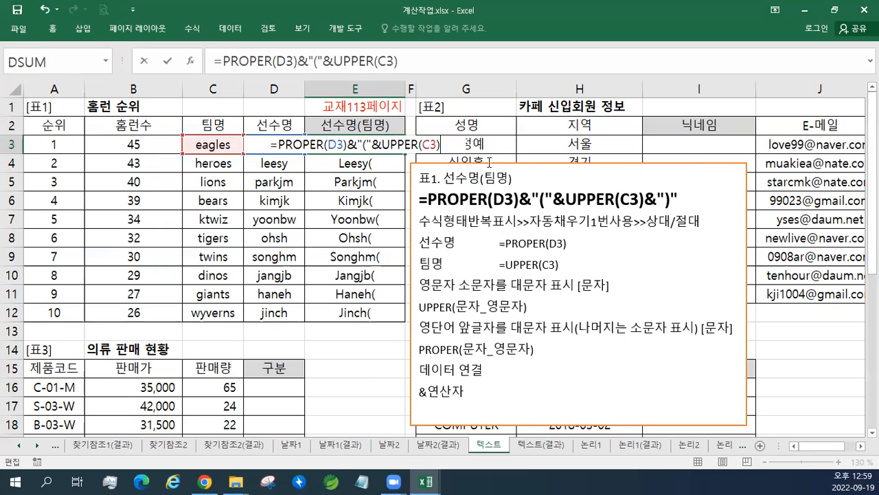
pyautogui.press('Return')
pyautogui.press('Up')
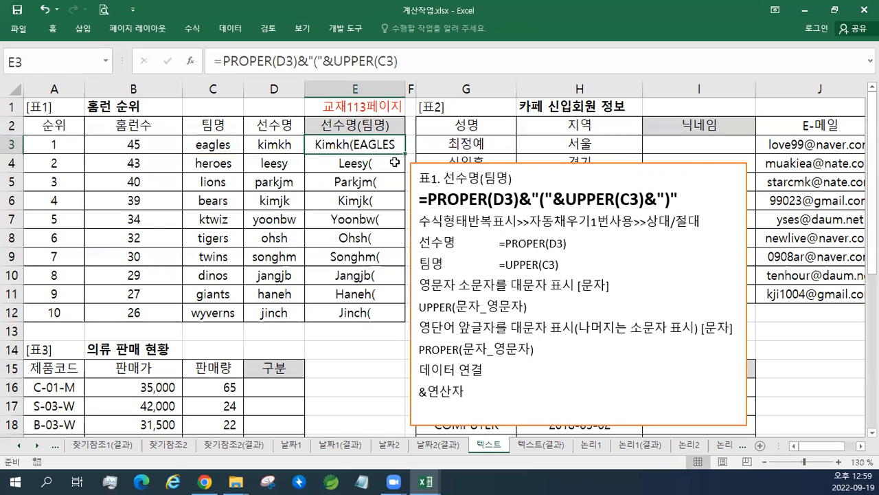
pyautogui.moveTo(405, 154); pyautogui.dragTo(389, 314)
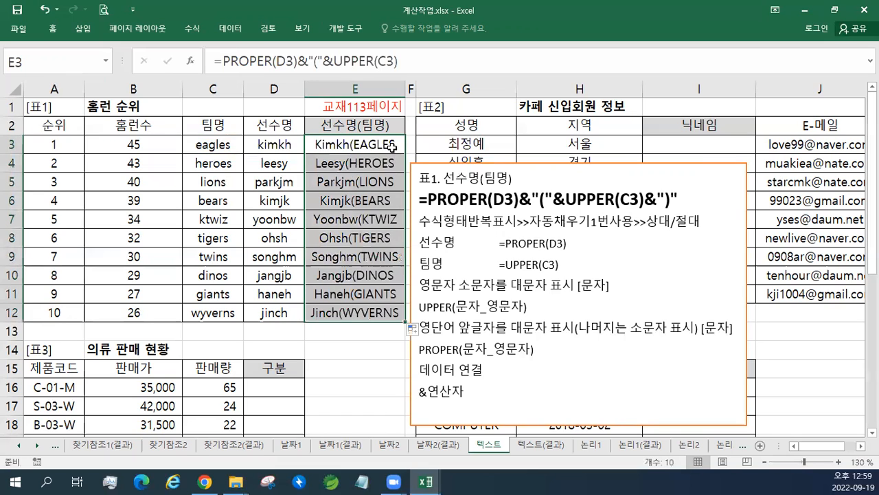
# - Append &")" to the formula in E3 and fill the completed formula down to E12
pyautogui.doubleClick(392, 146)
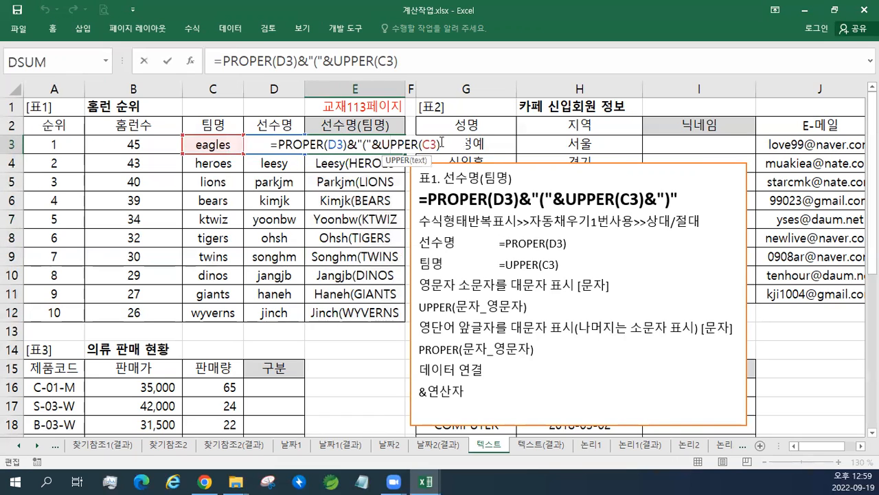
pyautogui.write('&")')
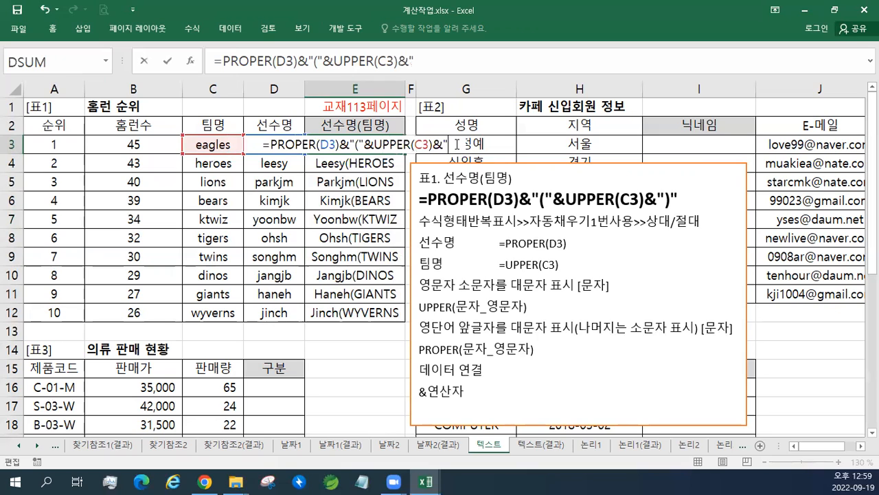
pyautogui.write('"')
pyautogui.press('Return')
pyautogui.press('Up')
pyautogui.moveTo(406, 154); pyautogui.dragTo(398, 318)
pyautogui.click(347, 146)
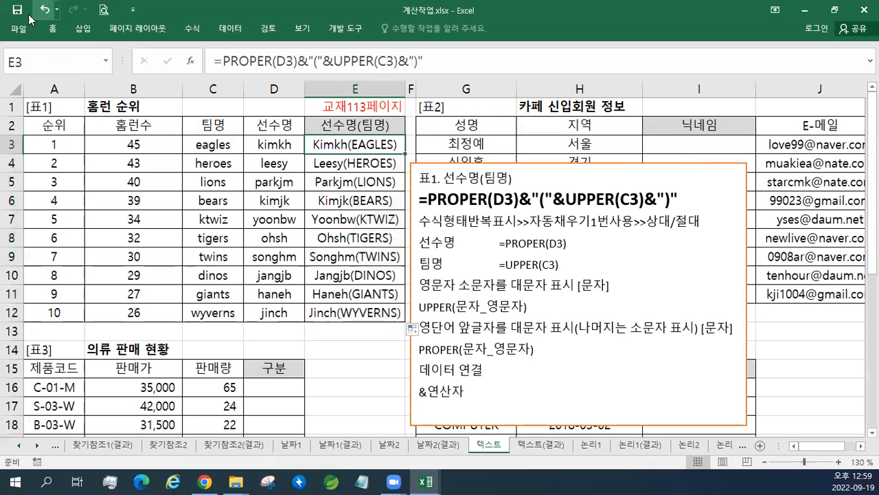